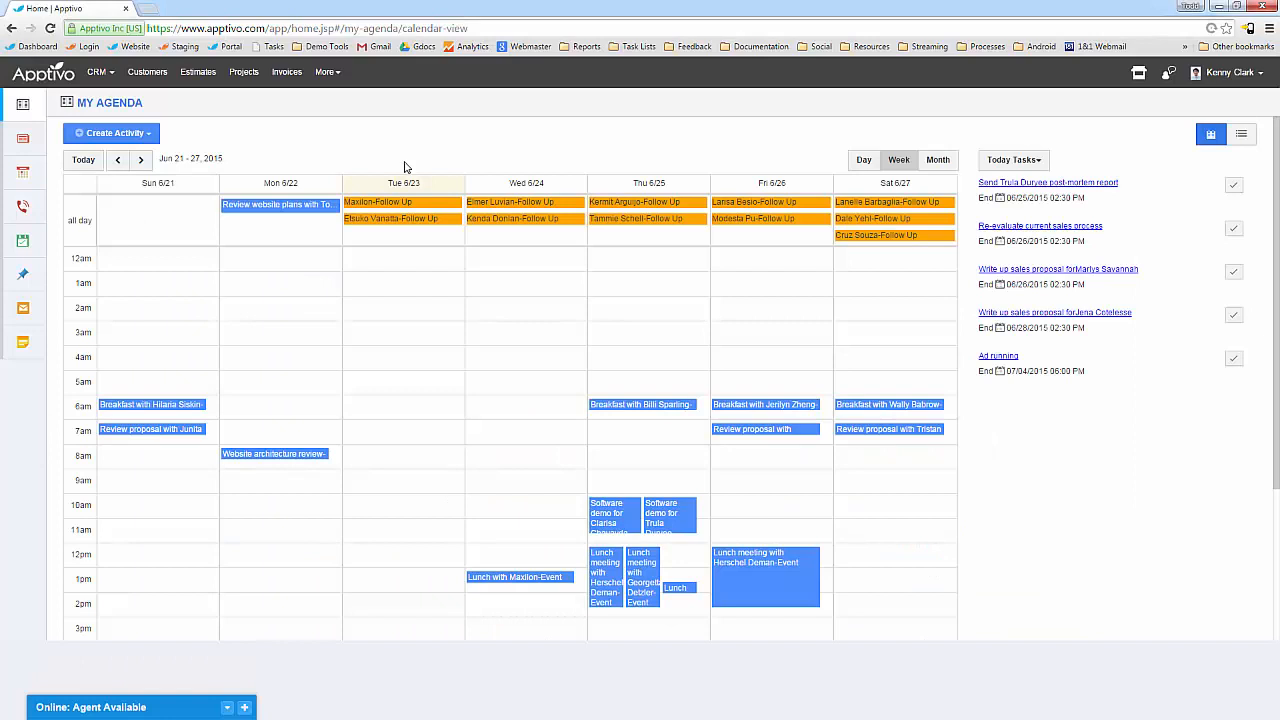
Open the Opportunities sales funnel, drill into Proposal/Price Quote deals, then view the Performance dashboard.
left_click(100, 72)
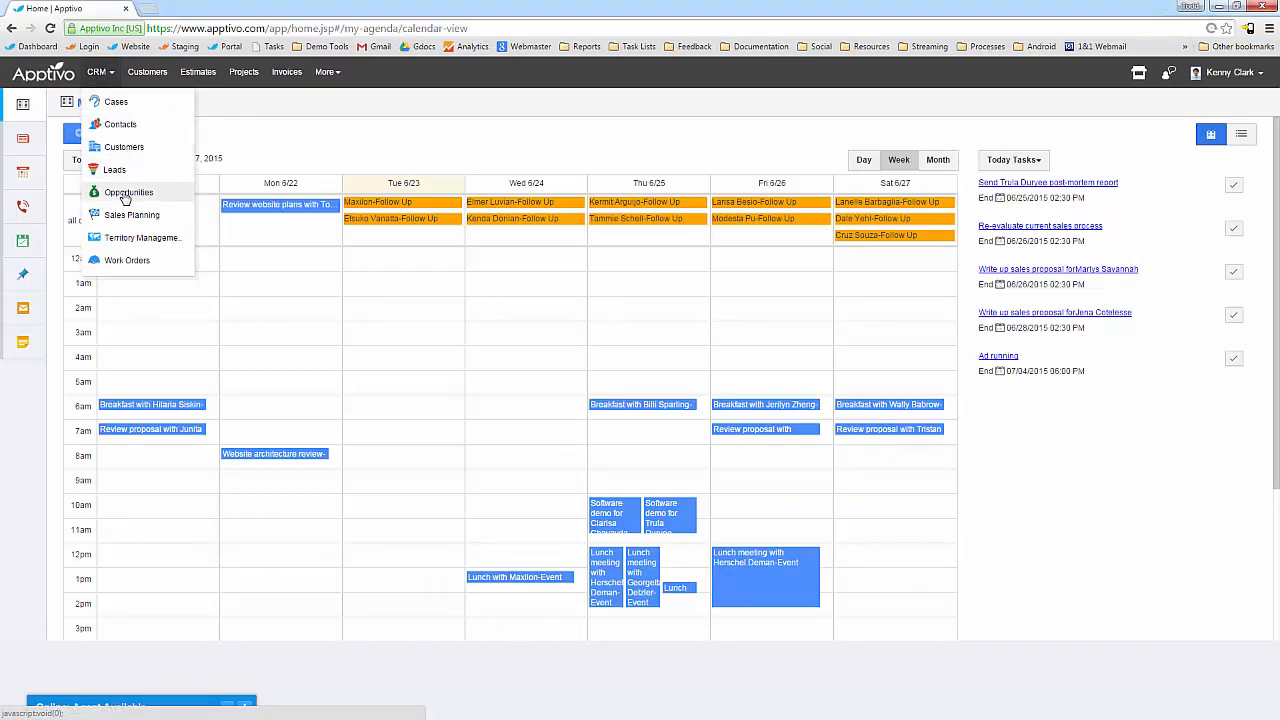
left_click(125, 194)
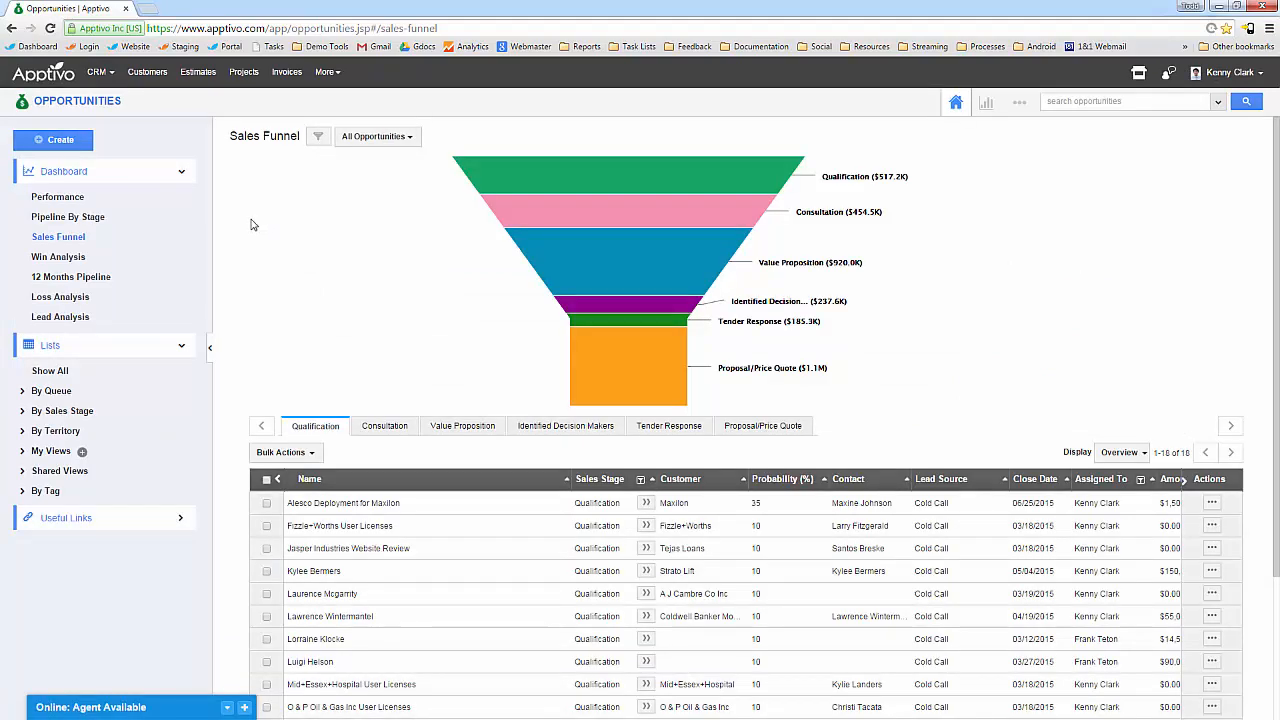
left_click(72, 238)
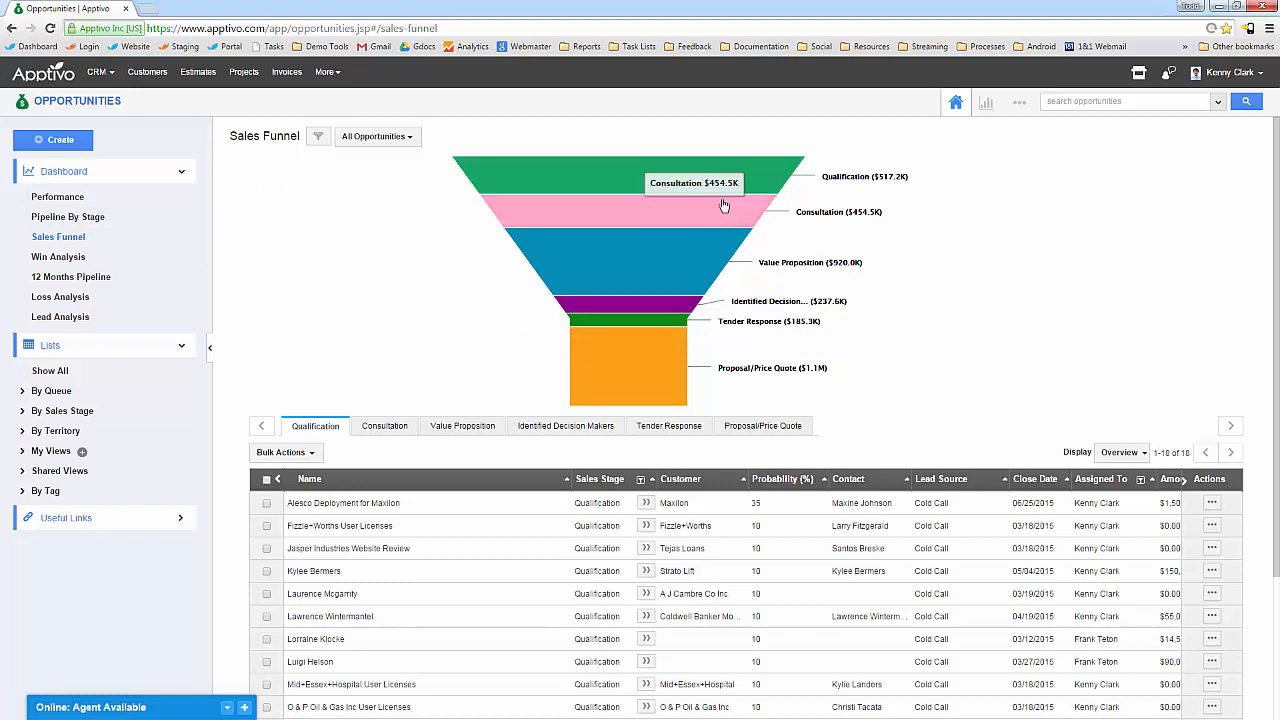
left_click(651, 362)
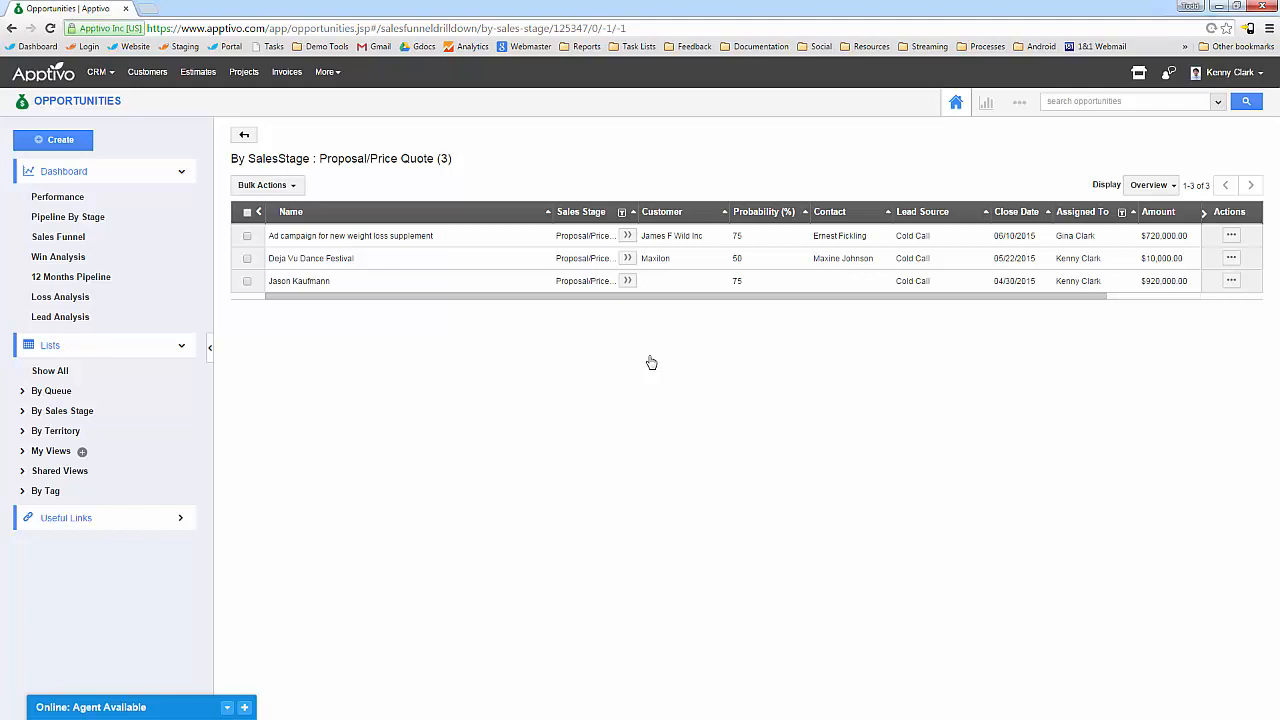
left_click(86, 200)
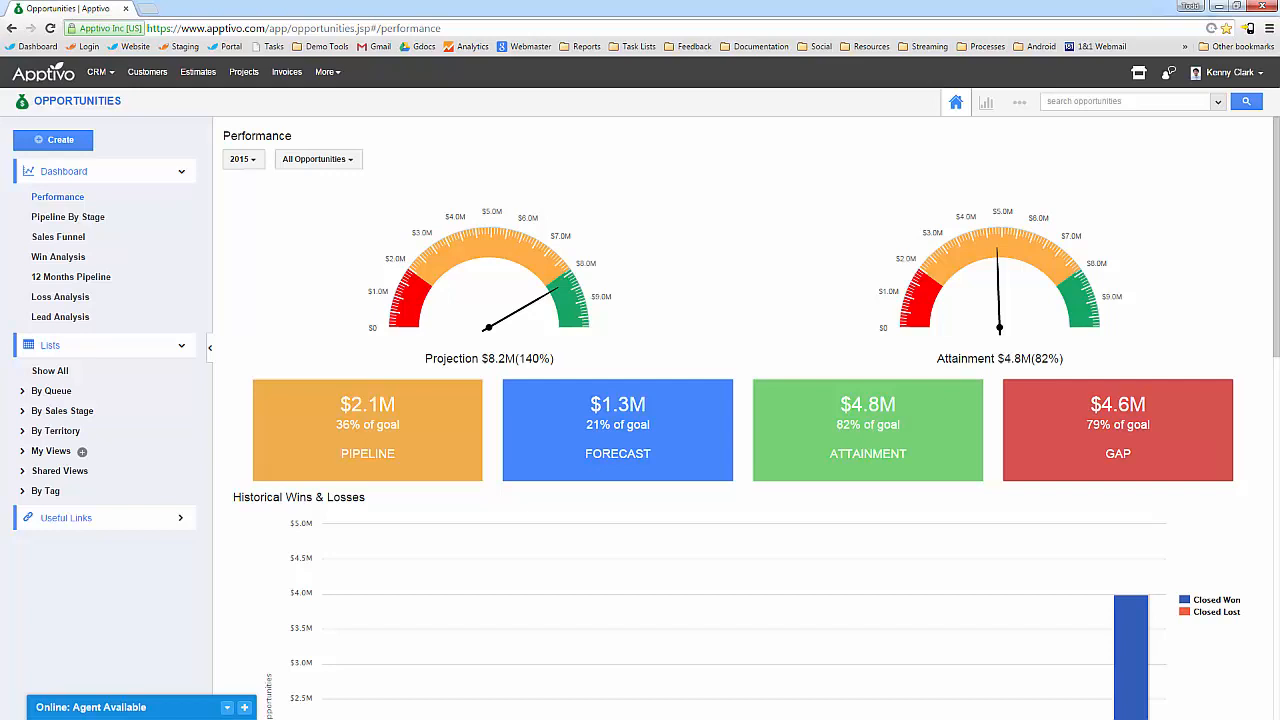
Scroll through the Performance dashboard and the Pipeline by Stage chart.
scroll(680, 540, "down", 10)
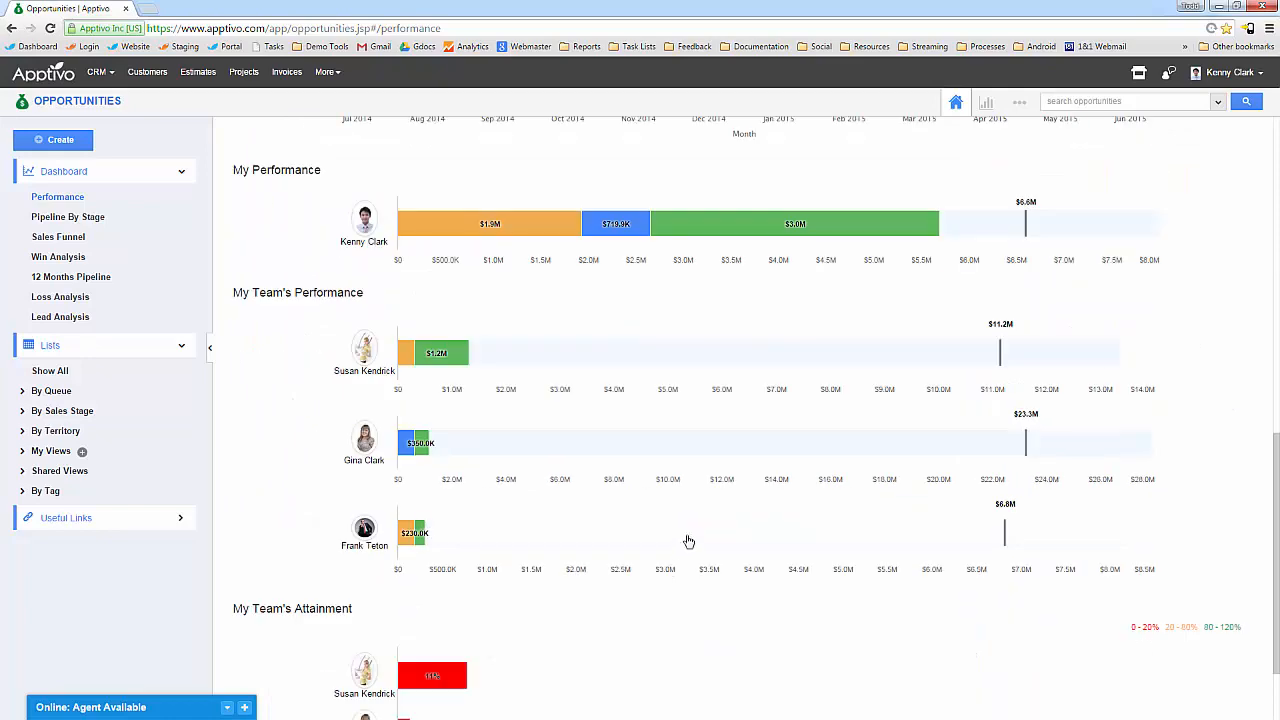
scroll(651, 525, "up", 1)
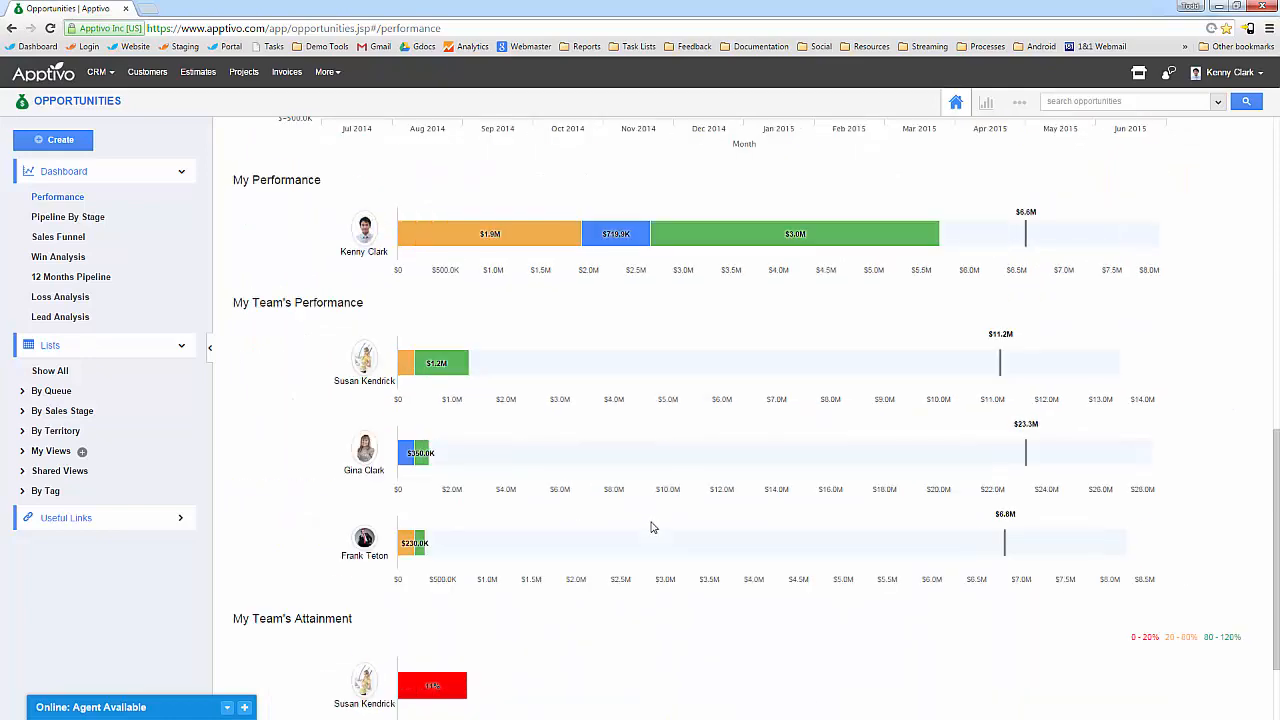
scroll(640, 540, "up", 2)
scroll(631, 548, "up", 7)
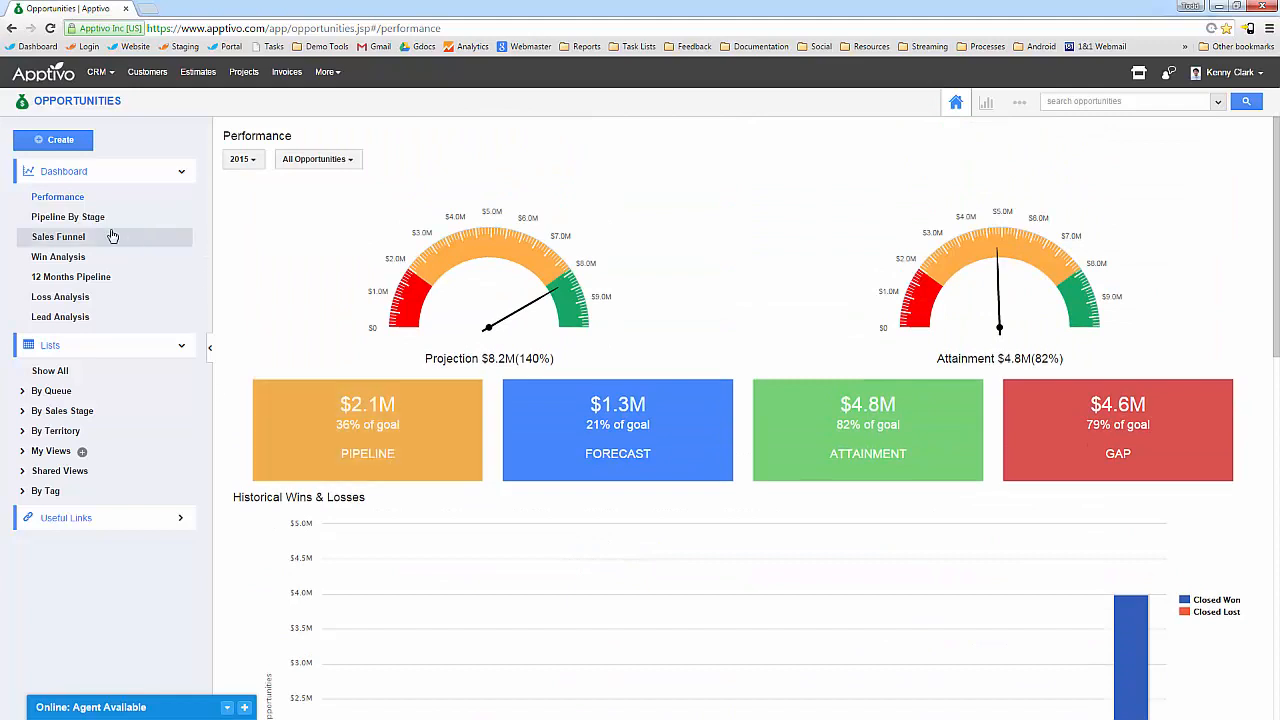
left_click(98, 218)
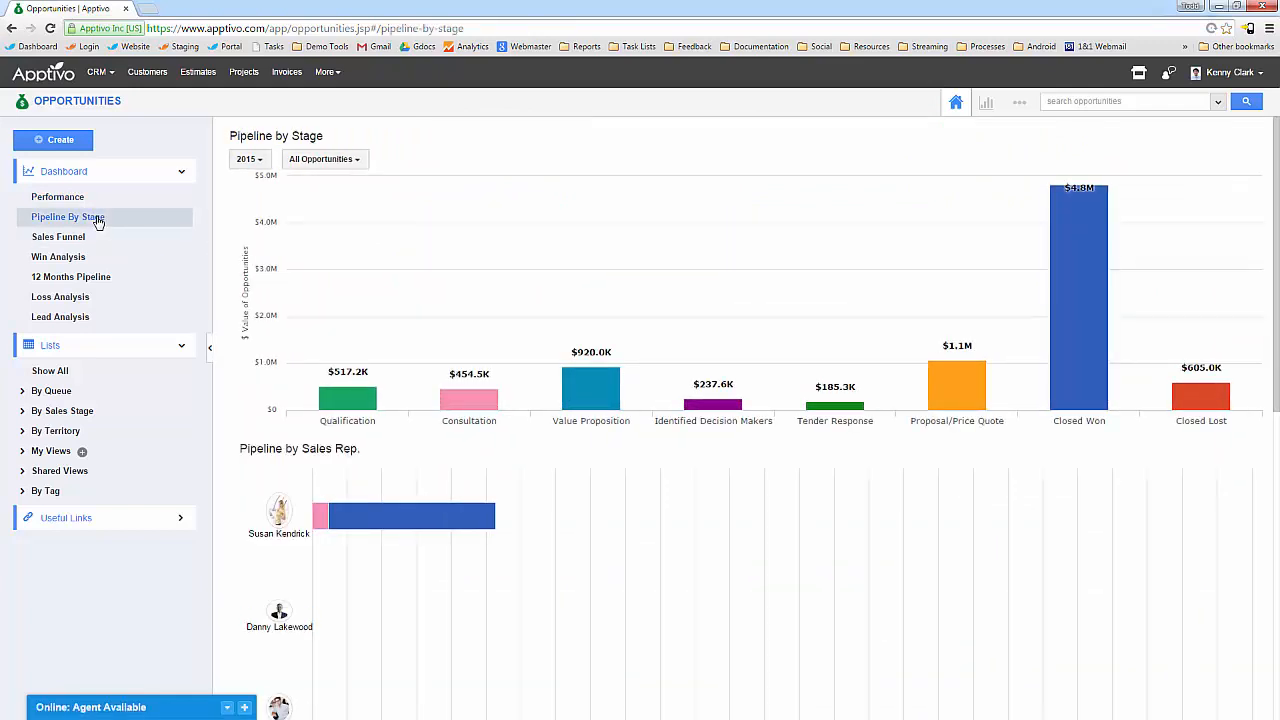
scroll(430, 320, "down", 5)
scroll(517, 450, "down", 1)
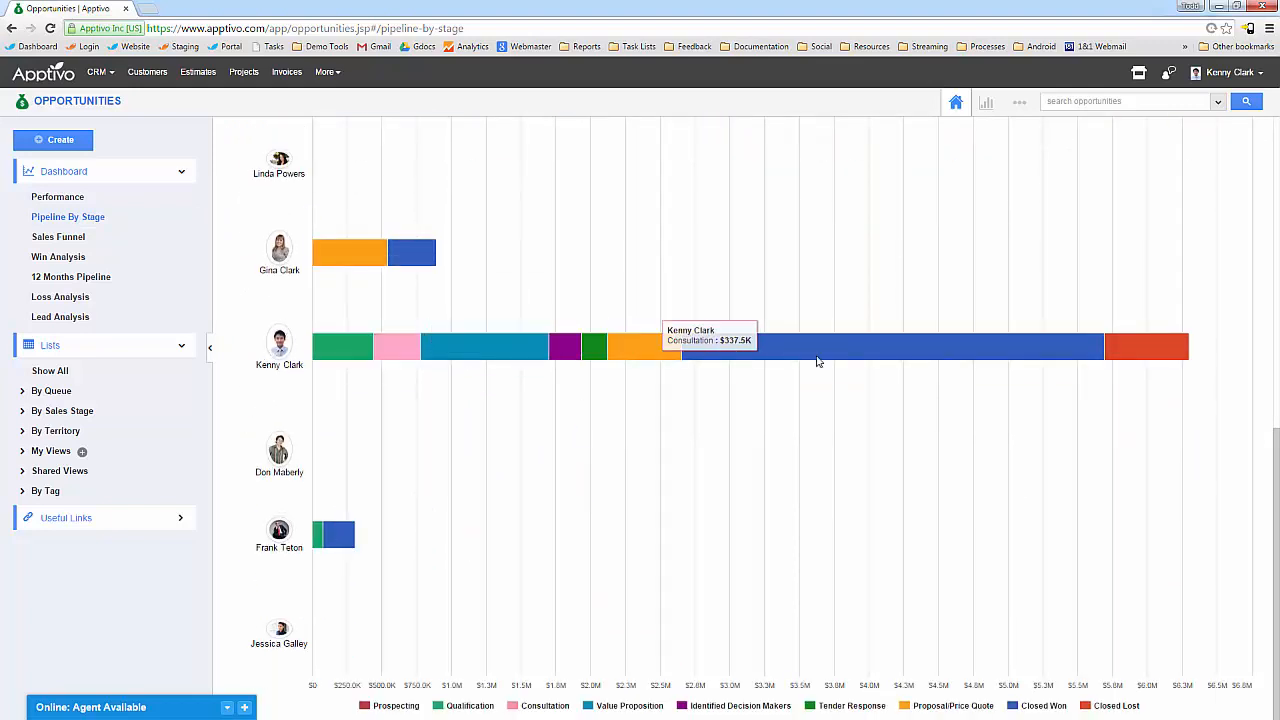
scroll(470, 414, "up", 6)
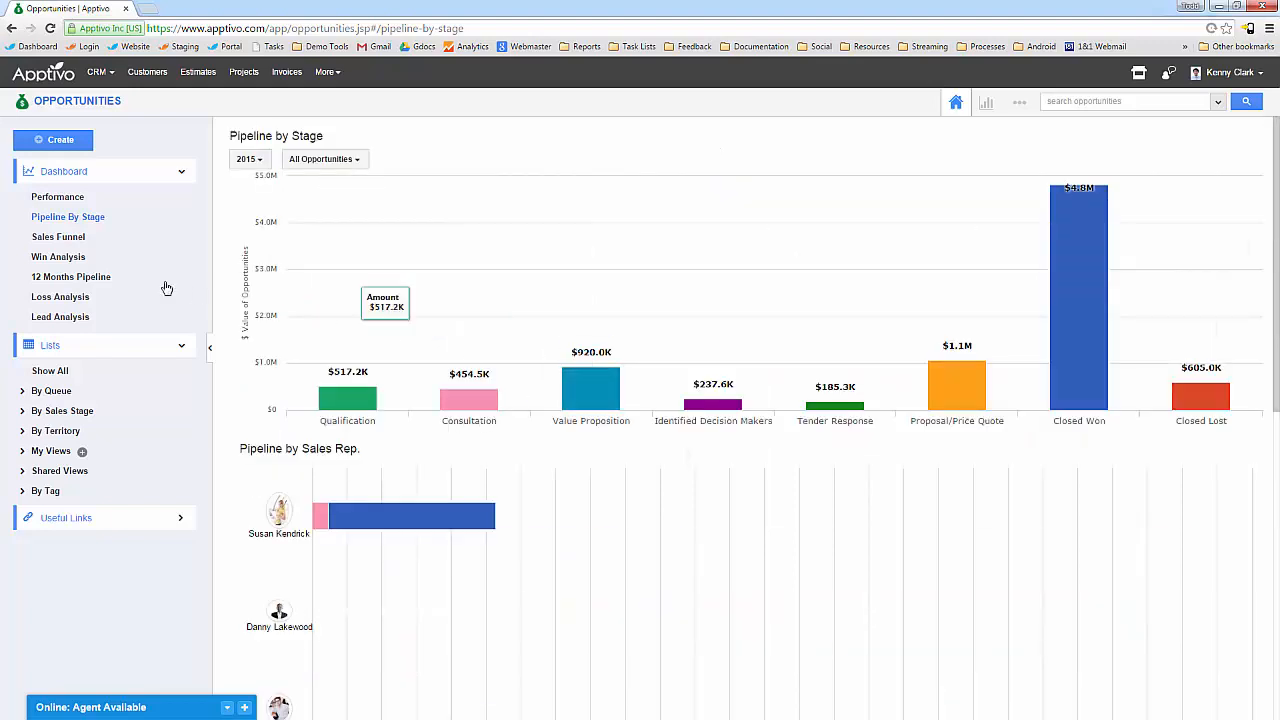
Review Win and Loss Analysis, ending on Lead Analysis with 35 leads converted worth $1.6M.
left_click(57, 258)
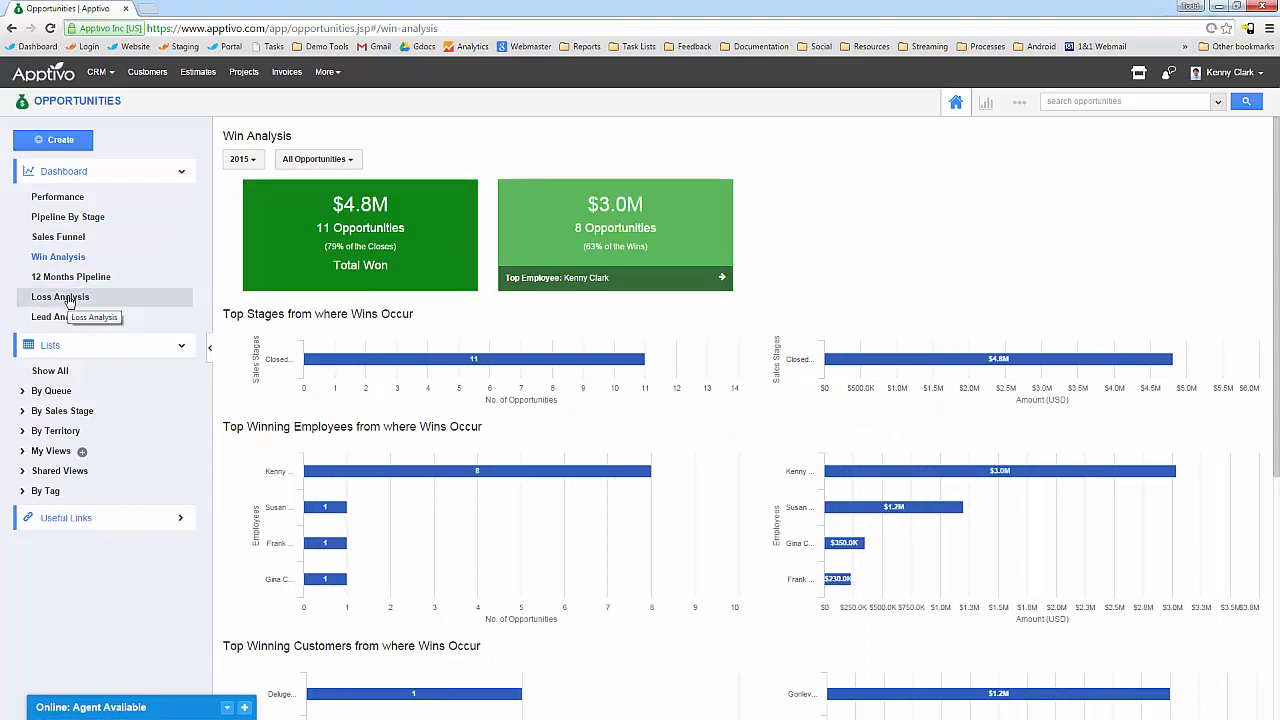
scroll(680, 482, "down", 2)
scroll(656, 467, "down", 2)
scroll(647, 471, "up", 3)
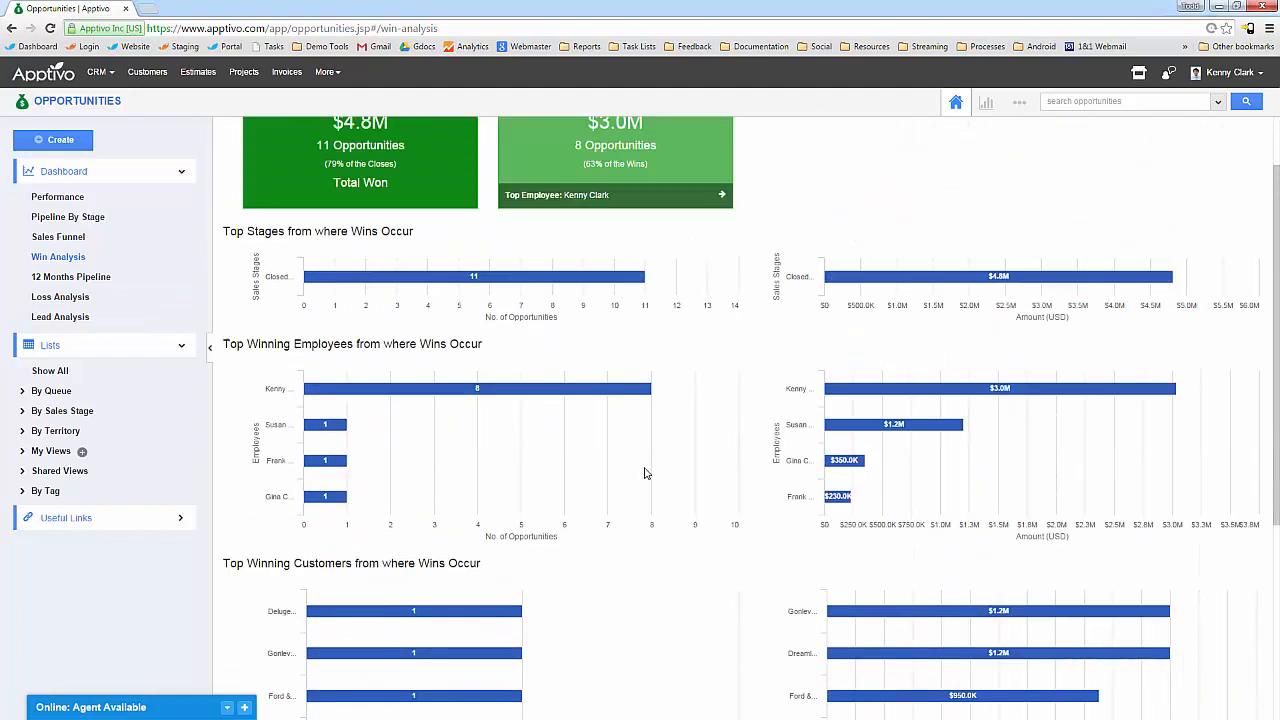
scroll(645, 473, "up", 1)
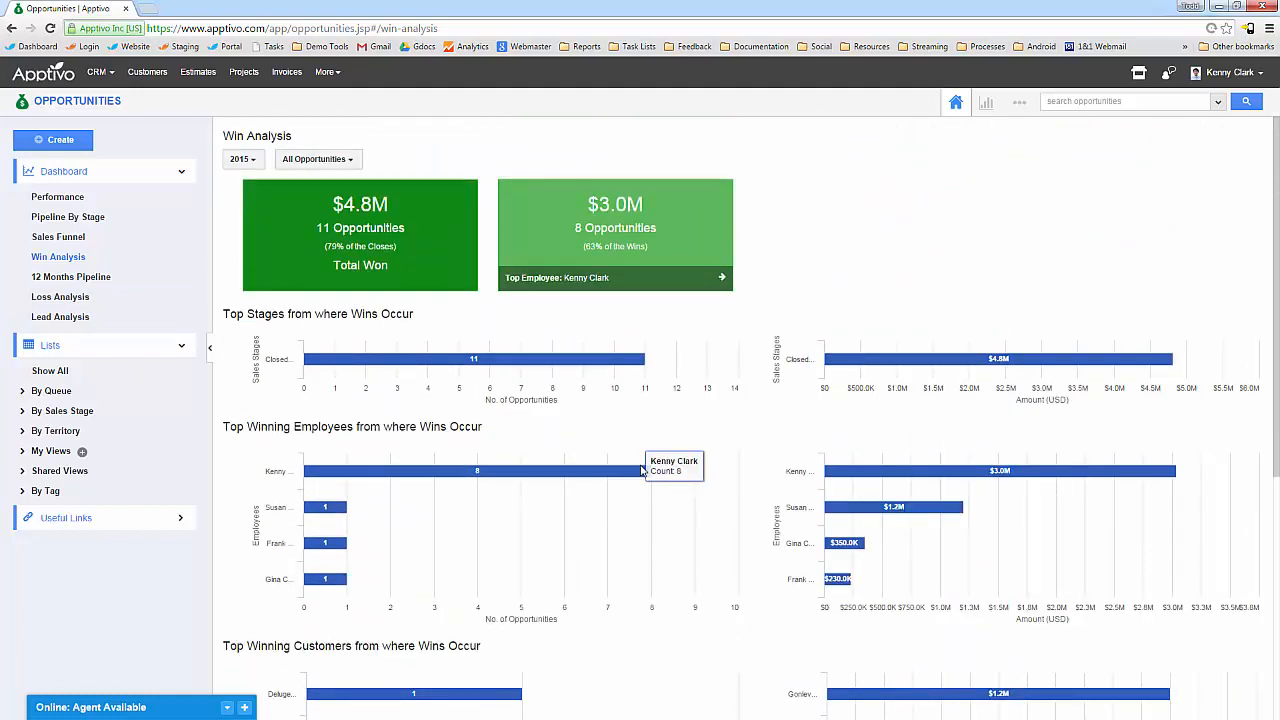
left_click(85, 300)
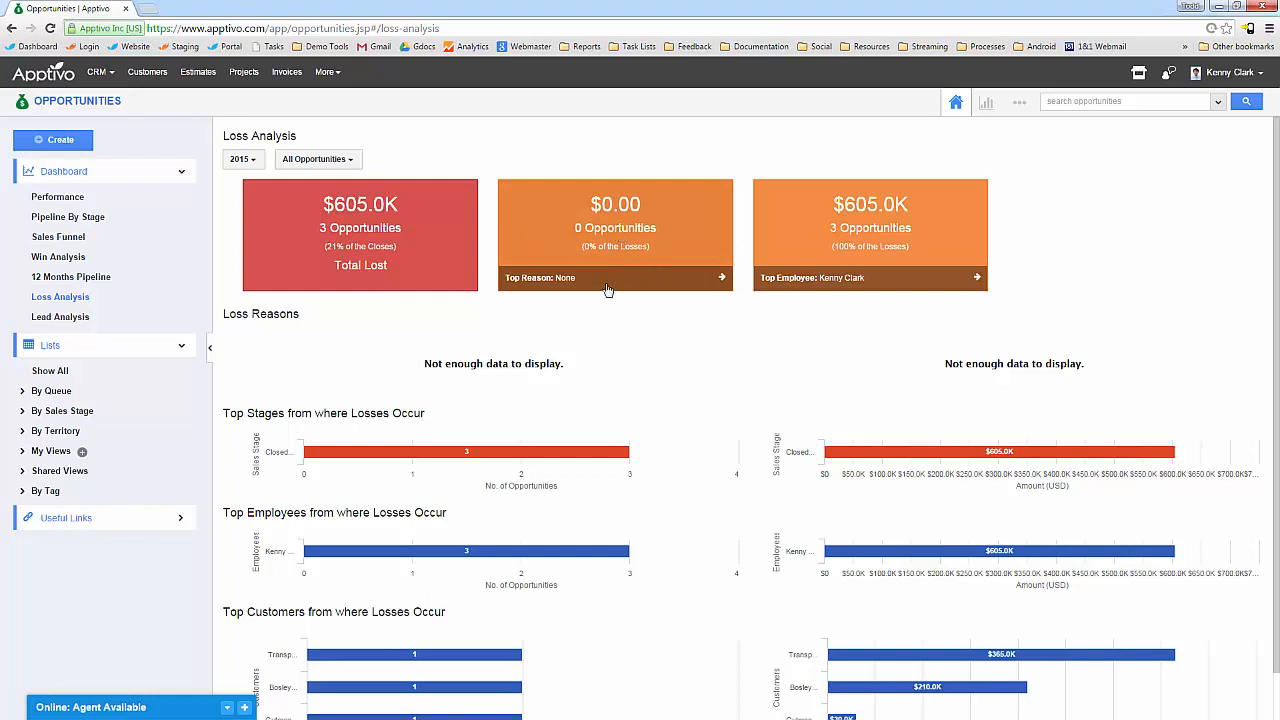
scroll(652, 390, "down", 1)
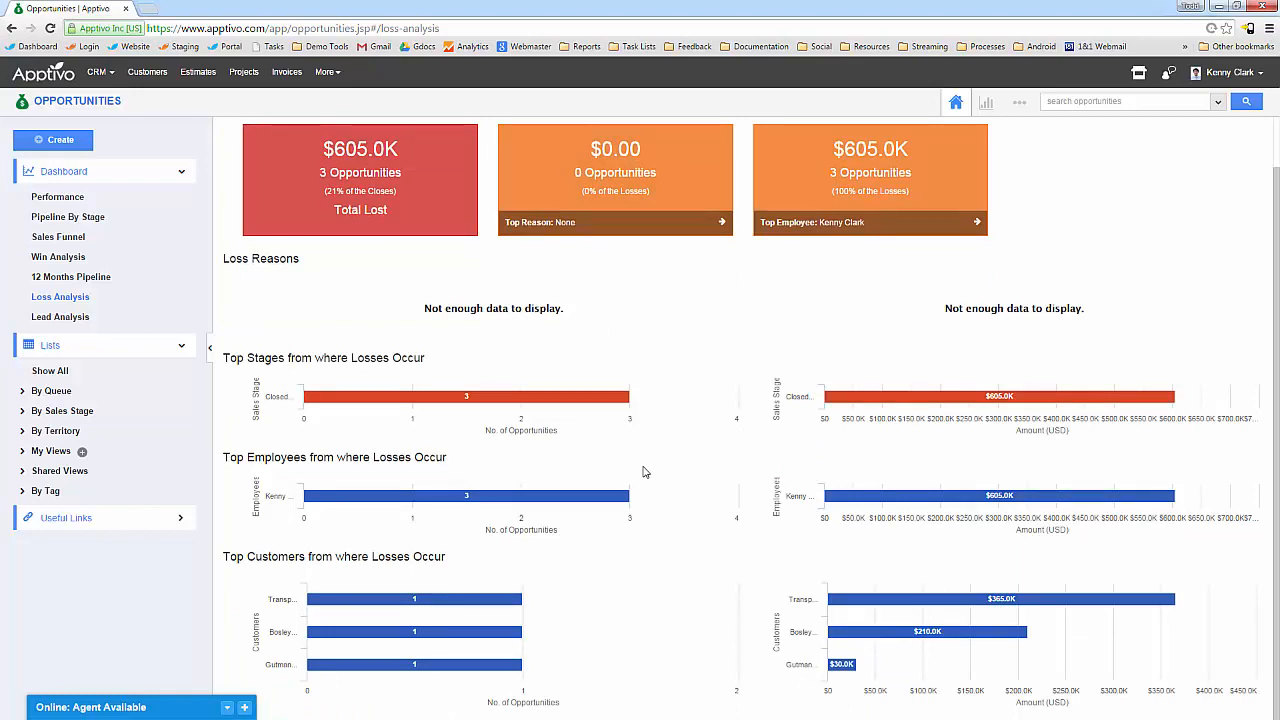
left_click(81, 319)
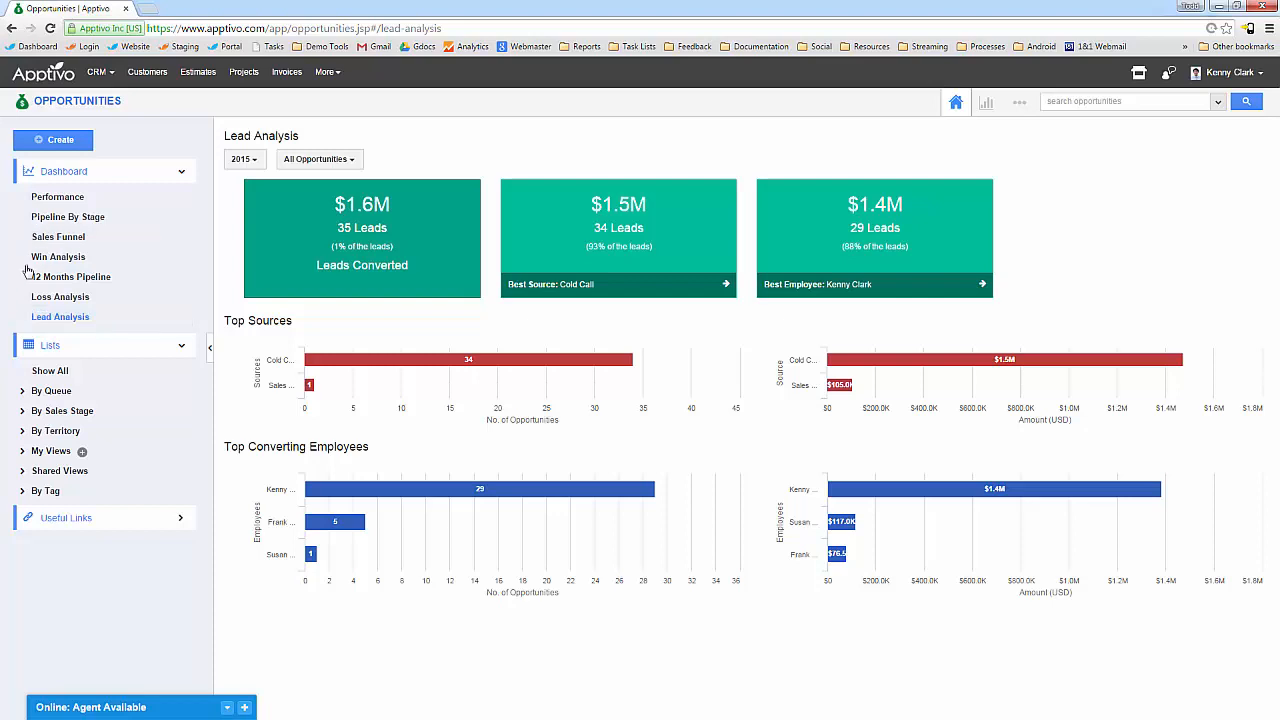
View the 12 Month Pipeline and Sales Funnel, ending on Pipeline by Stage (Closed Won $4.8M).
left_click(86, 278)
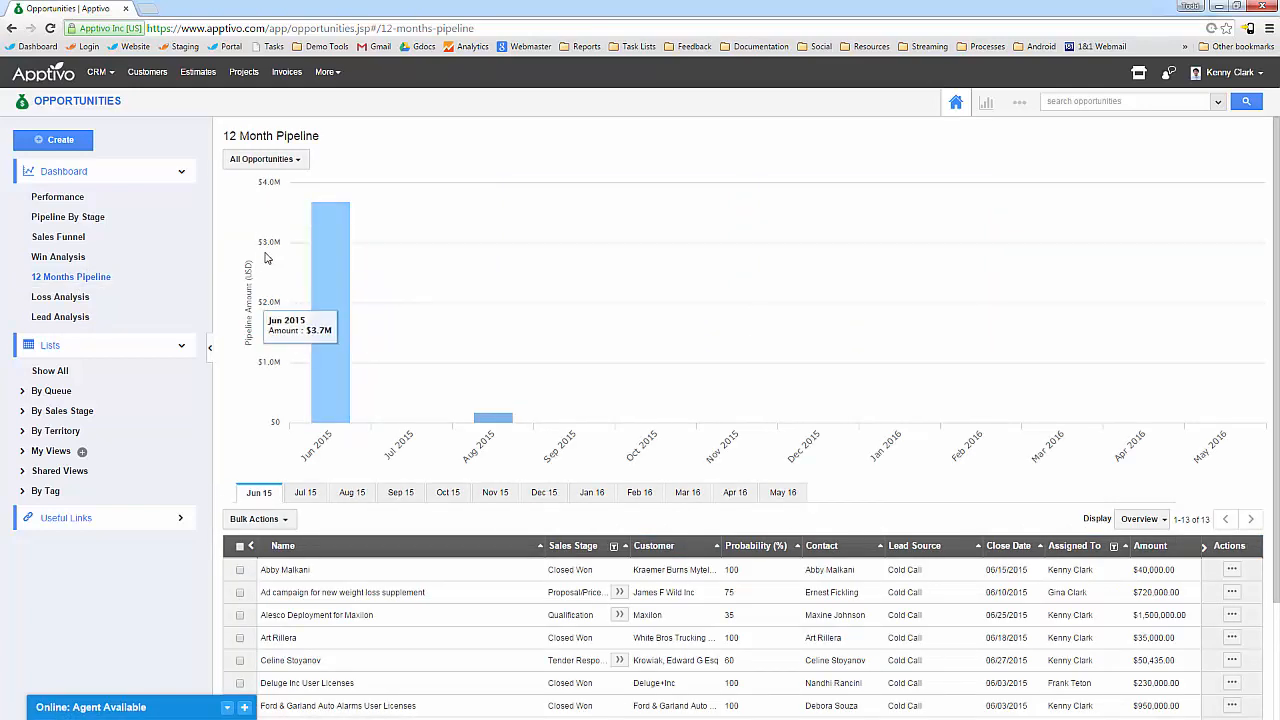
left_click(82, 238)
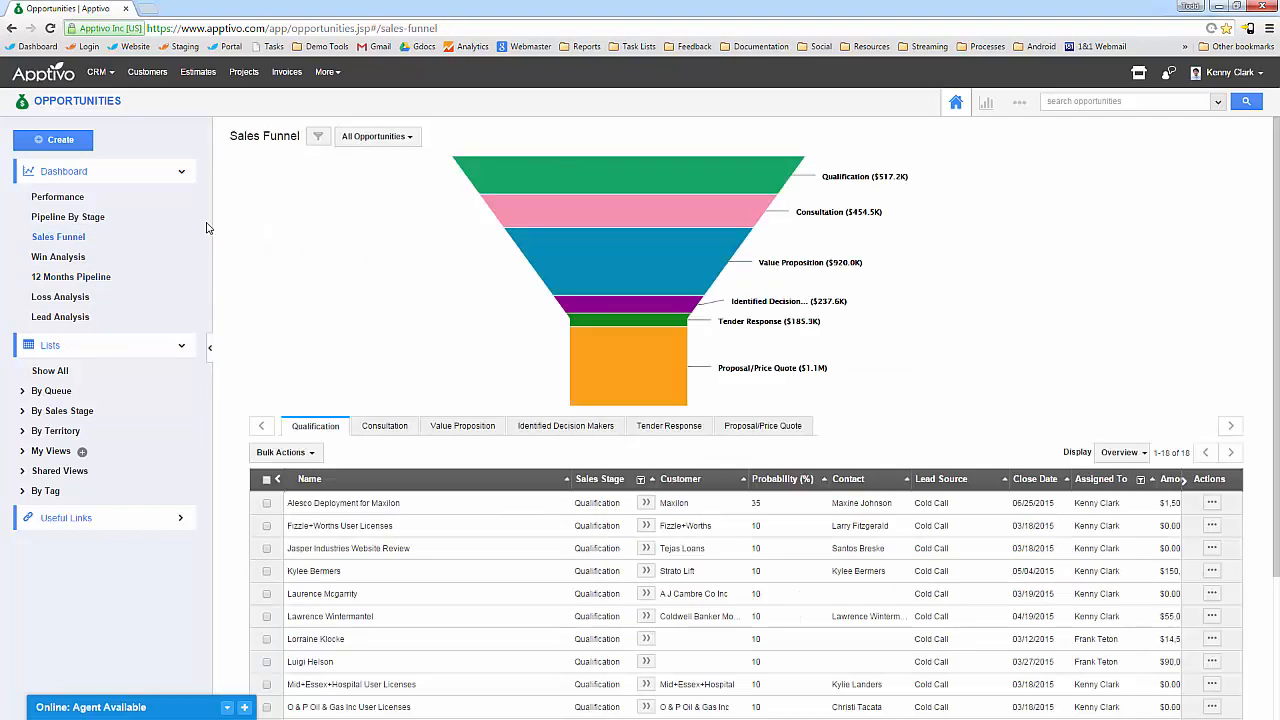
left_click(76, 219)
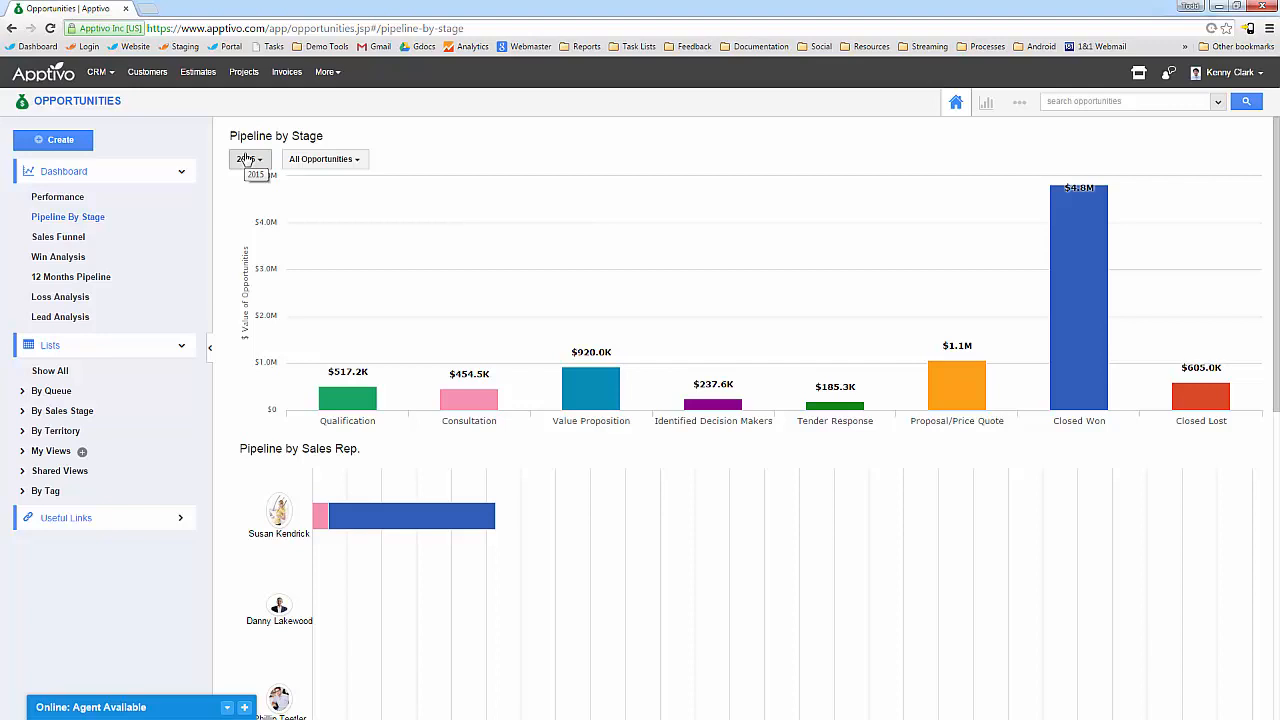
Set the Pipeline by Stage period to Q2-2015 after trying JUN-2015, keeping All Opportunities.
left_click(247, 159)
mouse_move(365, 185)
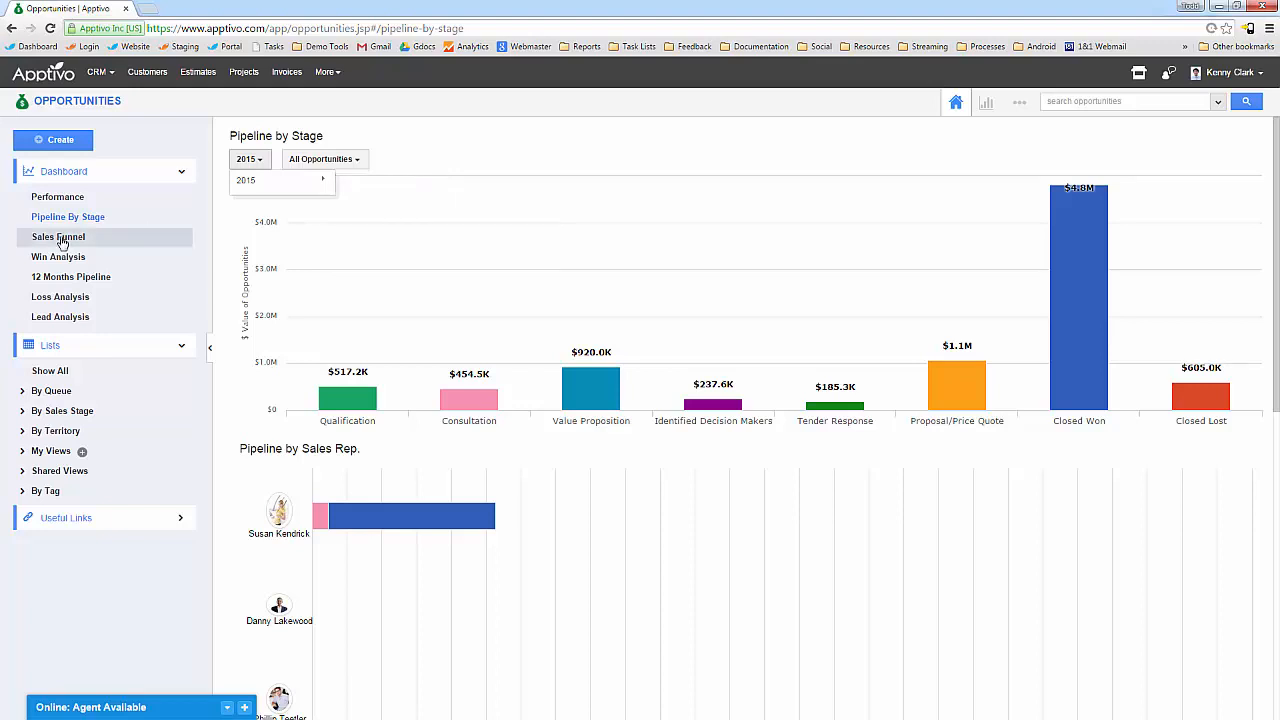
mouse_move(318, 190)
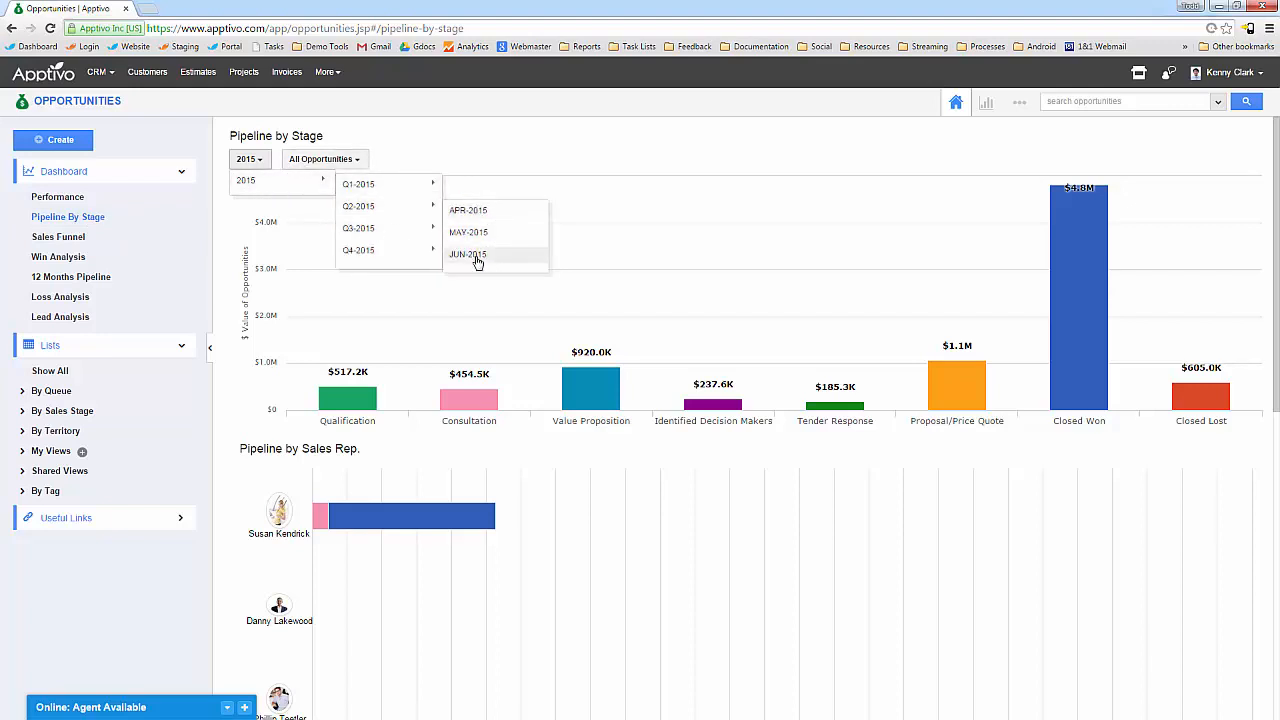
left_click(470, 253)
right_click(231, 155)
key("Escape")
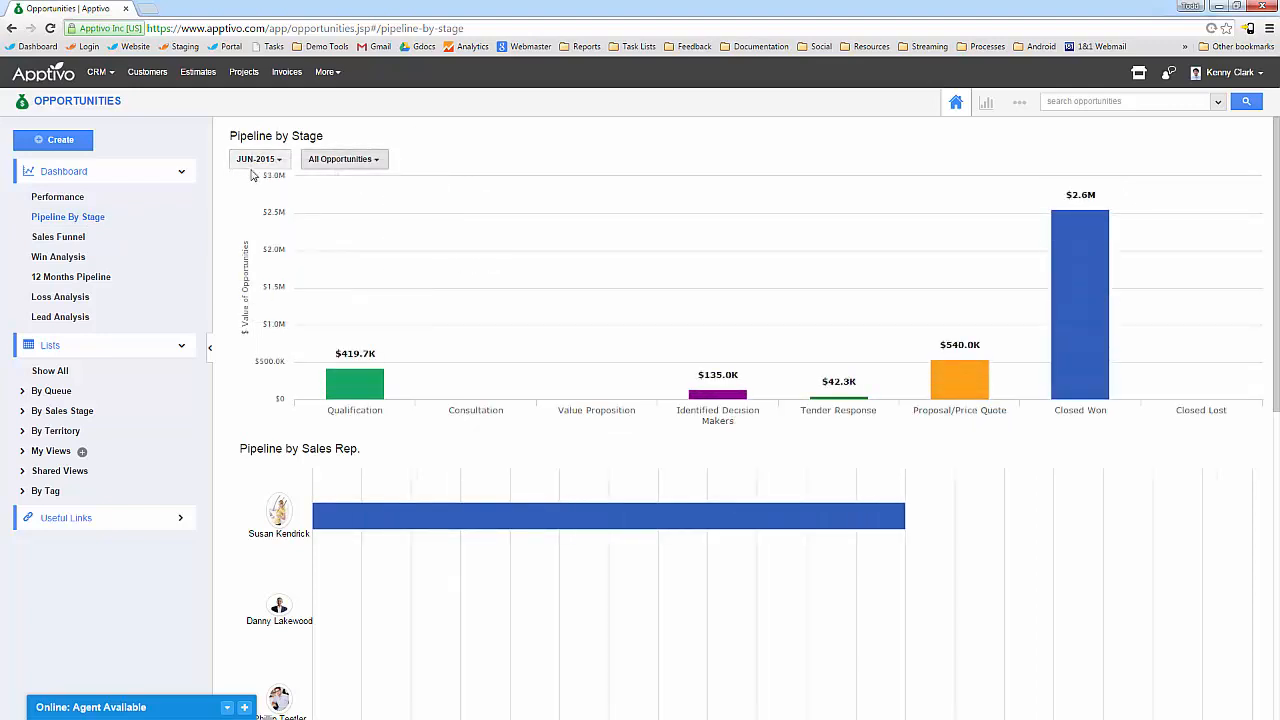
left_click(255, 160)
mouse_move(267, 183)
left_click(362, 206)
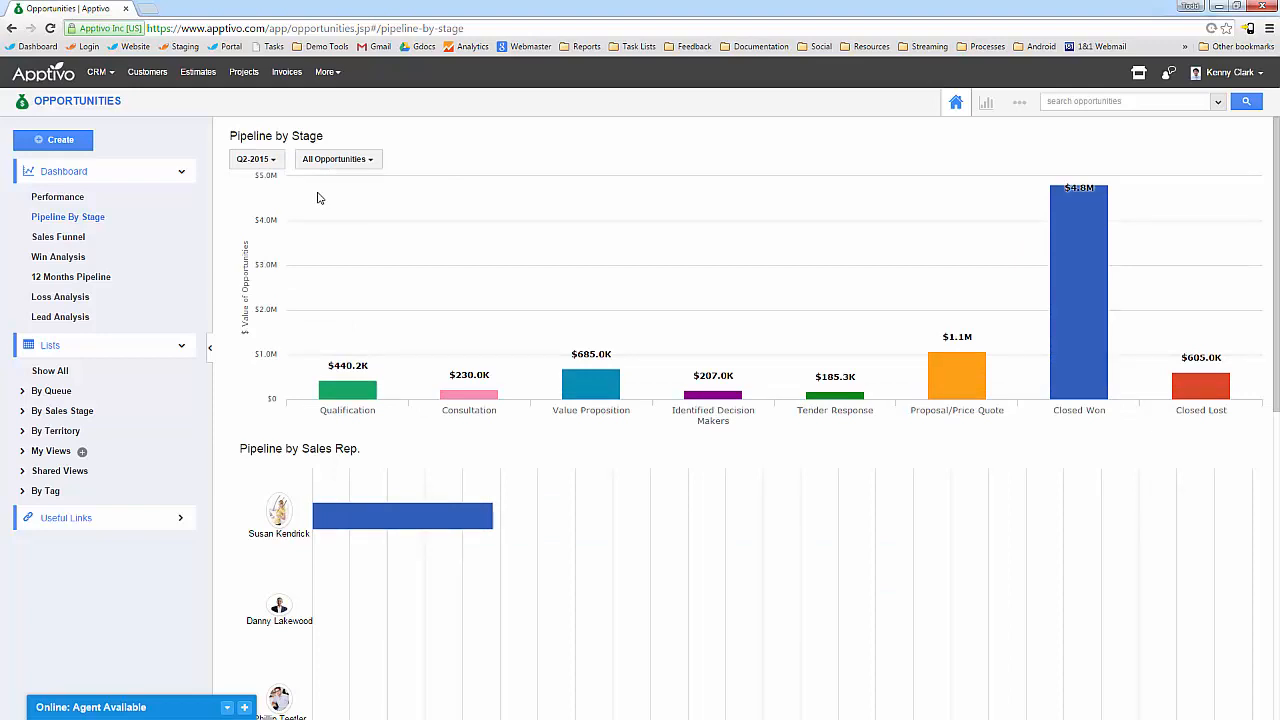
left_click(339, 166)
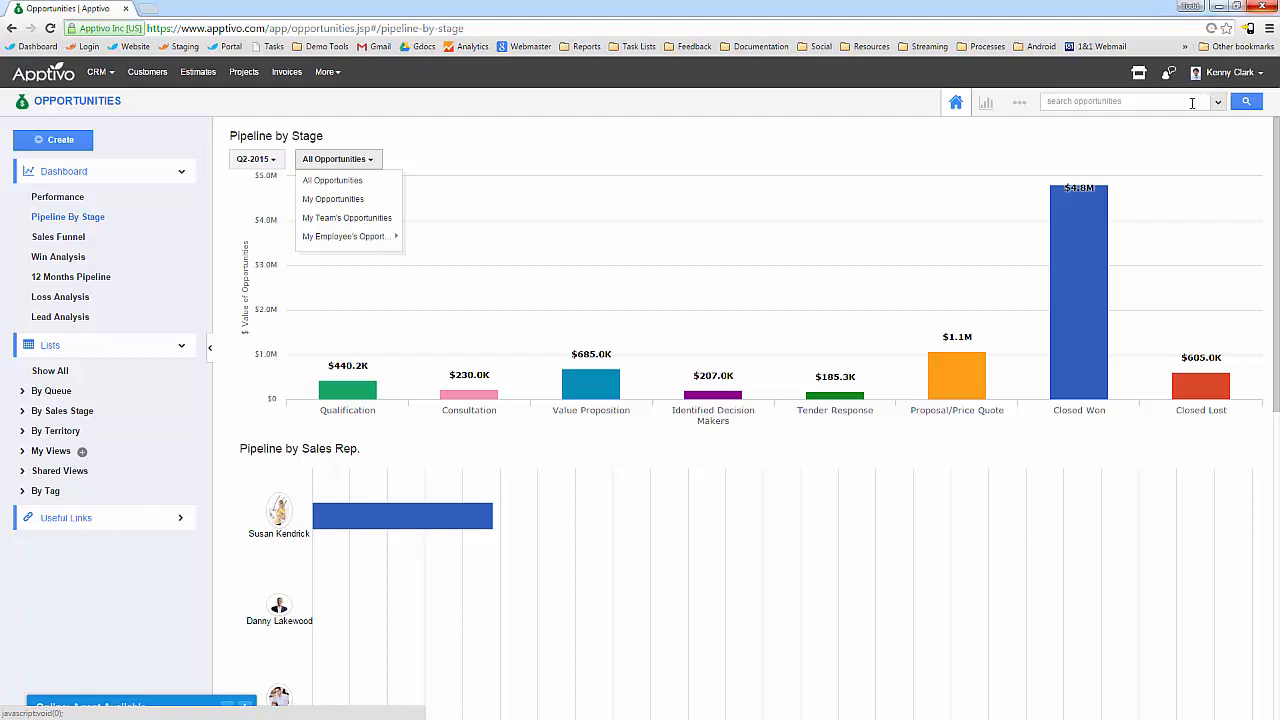
left_click(350, 181)
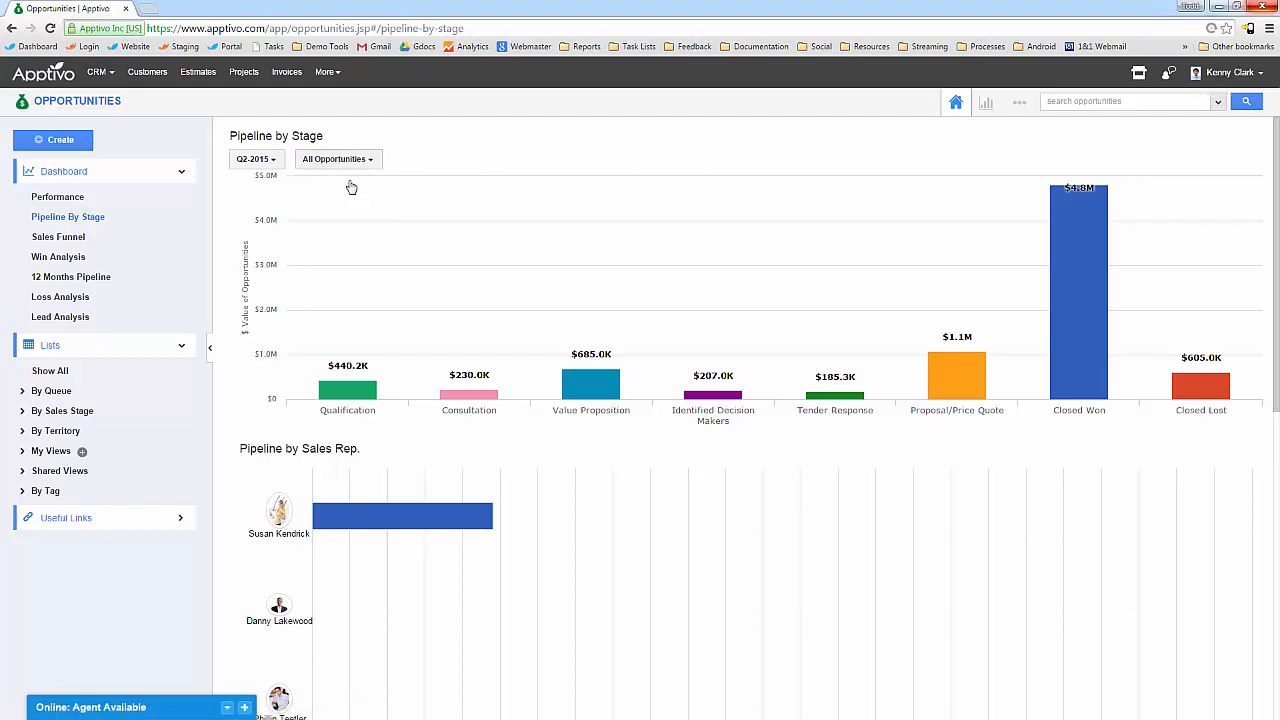
Switch the Sales Funnel filter through All, My and My Team's Opportunities.
left_click(58, 236)
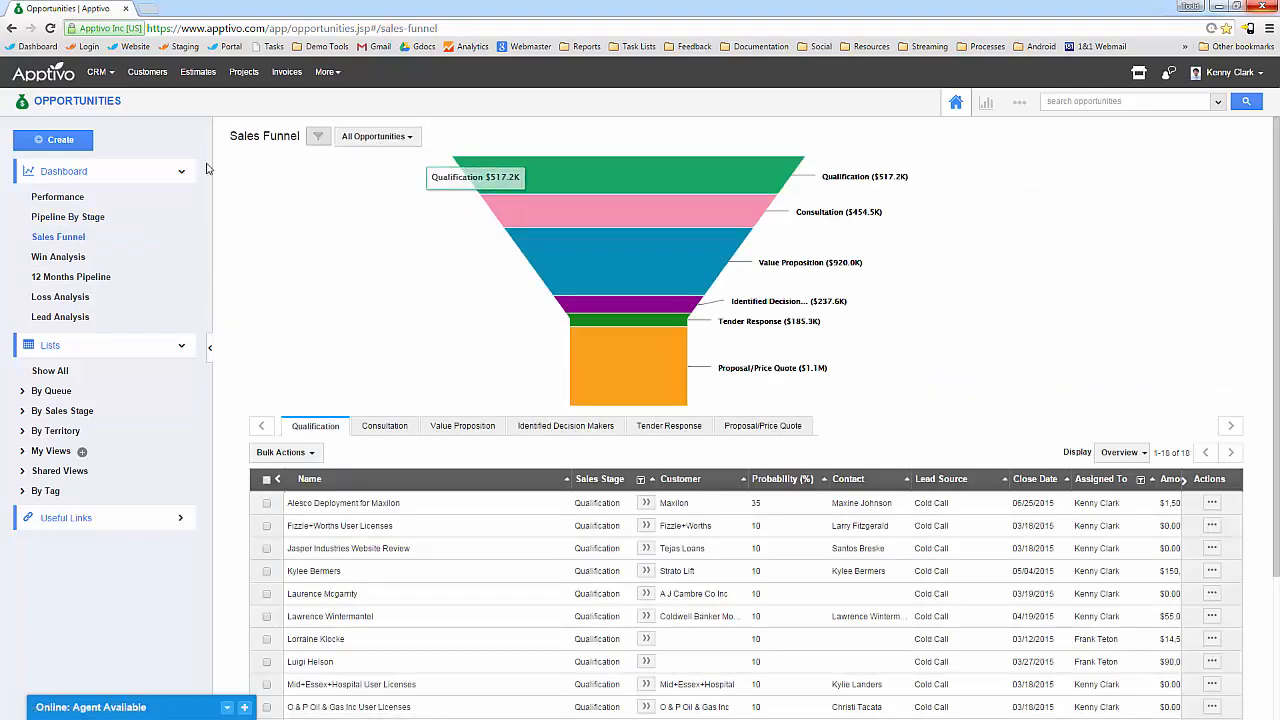
left_click(368, 136)
left_click(370, 165)
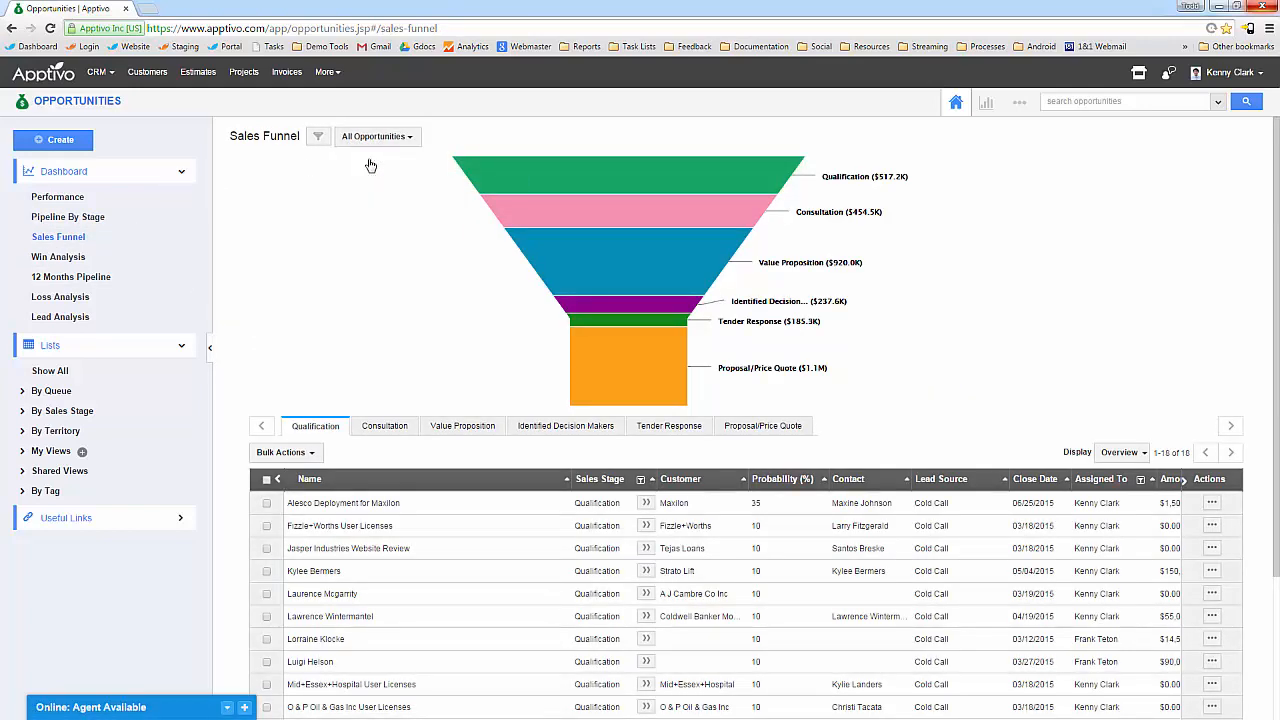
left_click(376, 136)
left_click(380, 177)
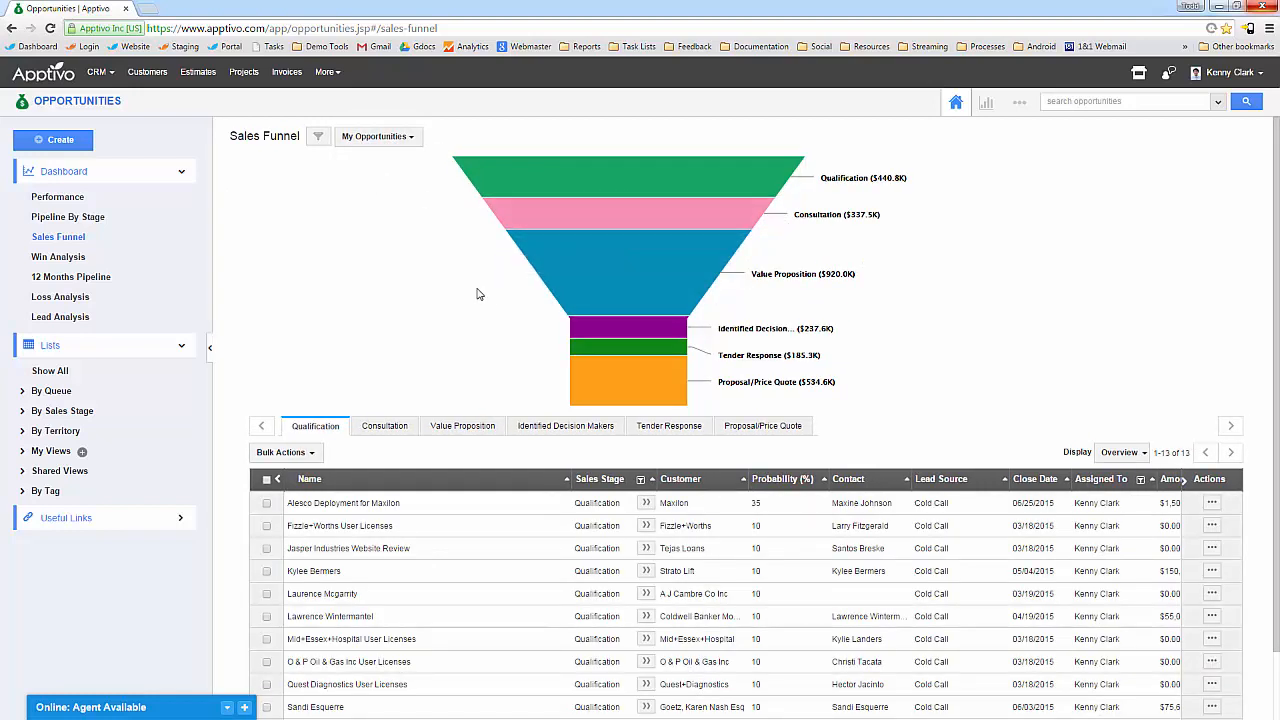
left_click(385, 148)
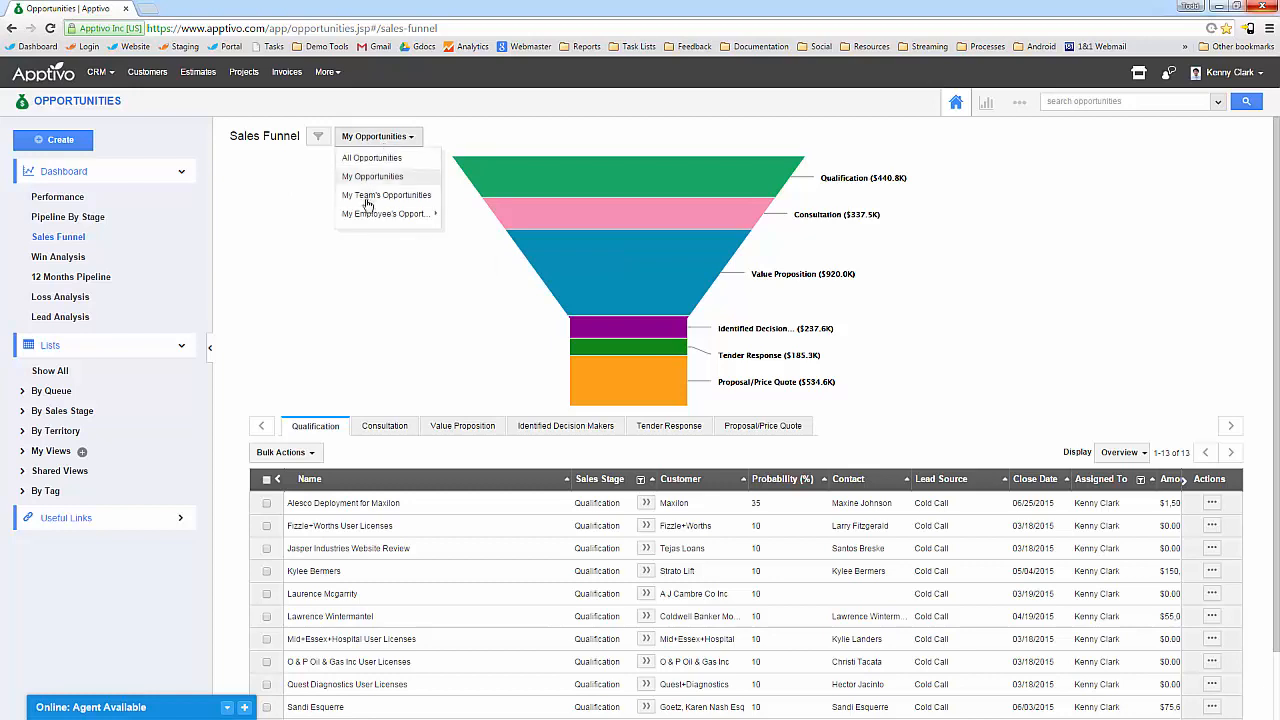
left_click(372, 194)
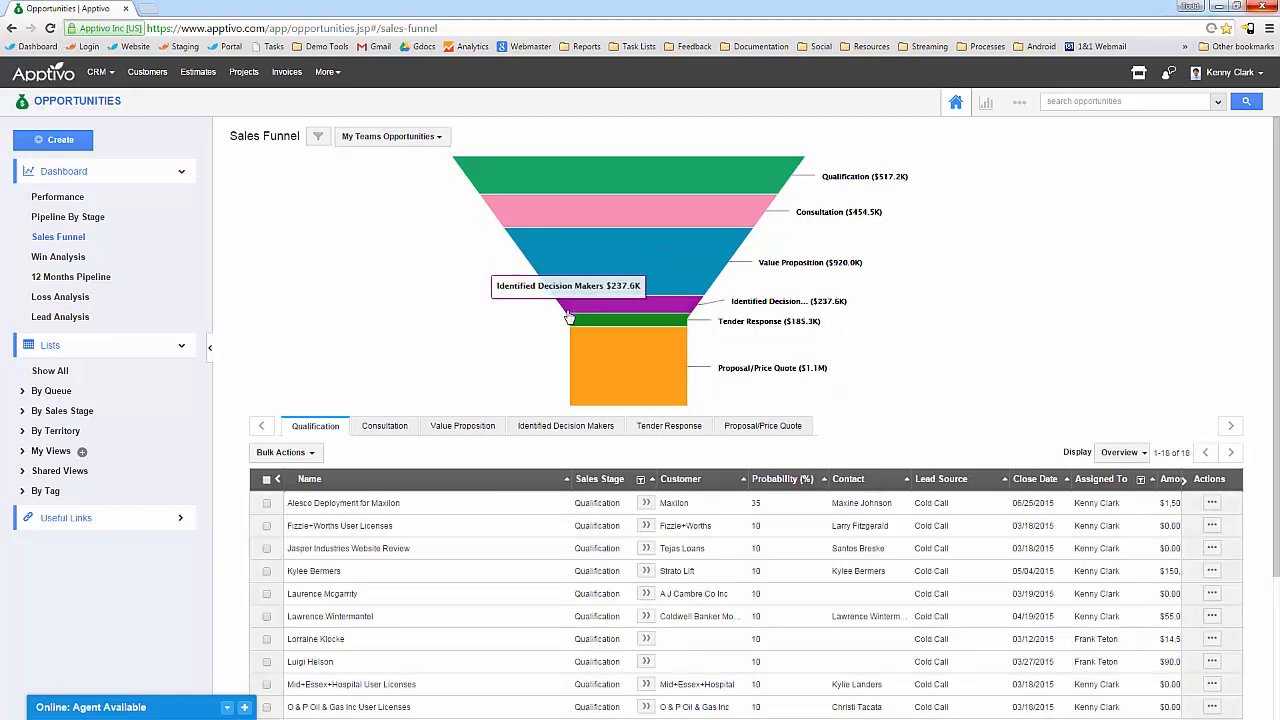
Filter the funnel to a single employee's opportunities, then close the filter choices.
left_click(399, 143)
mouse_move(383, 214)
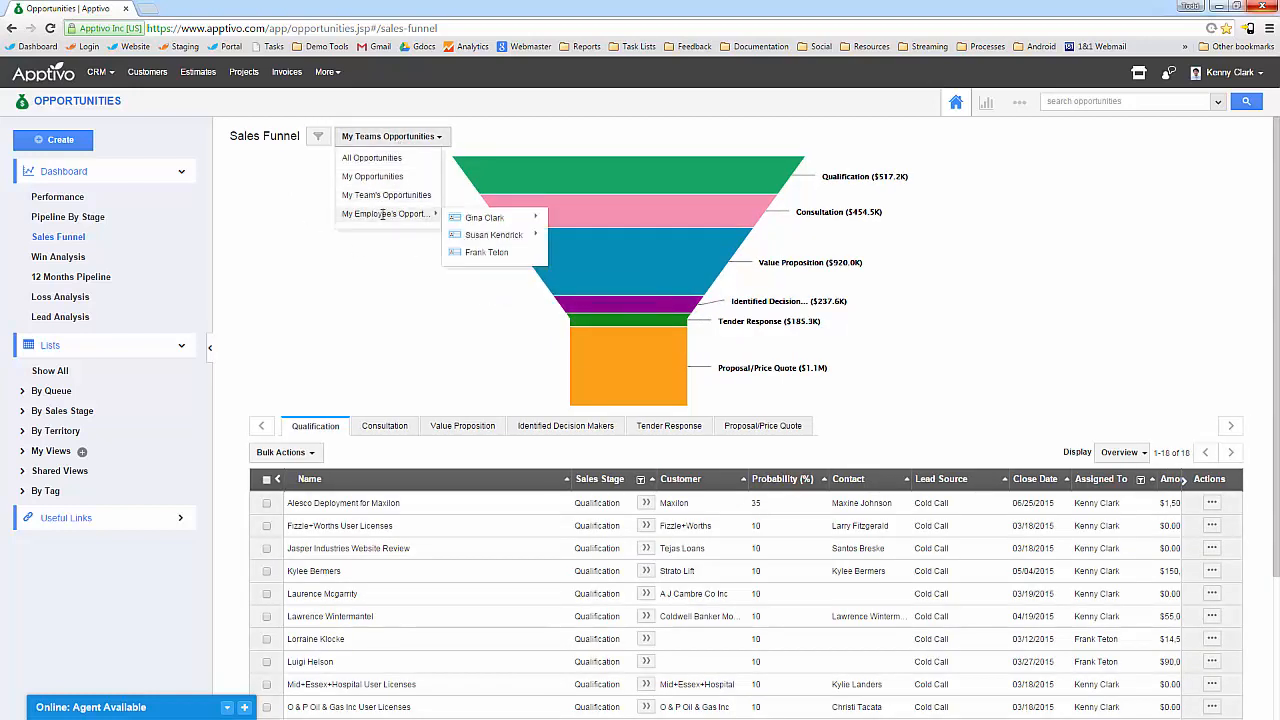
left_click(484, 219)
left_click(366, 136)
mouse_move(408, 214)
mouse_move(494, 219)
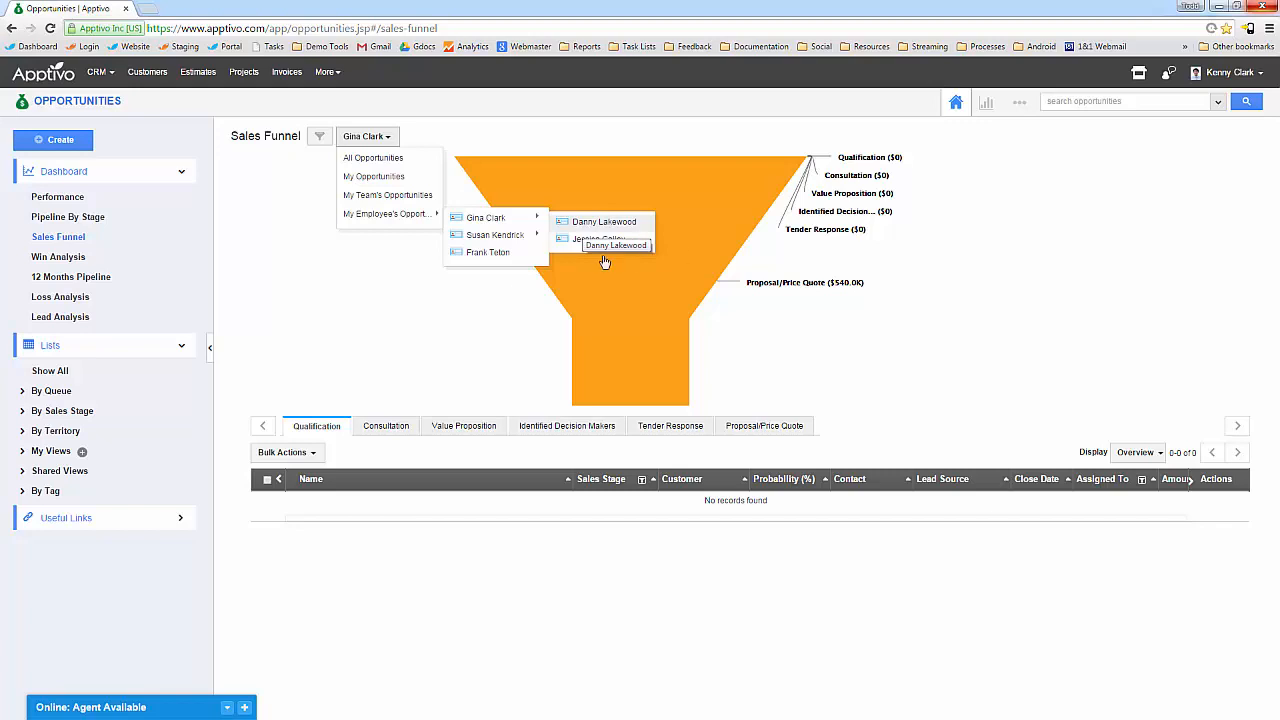
left_click(425, 306)
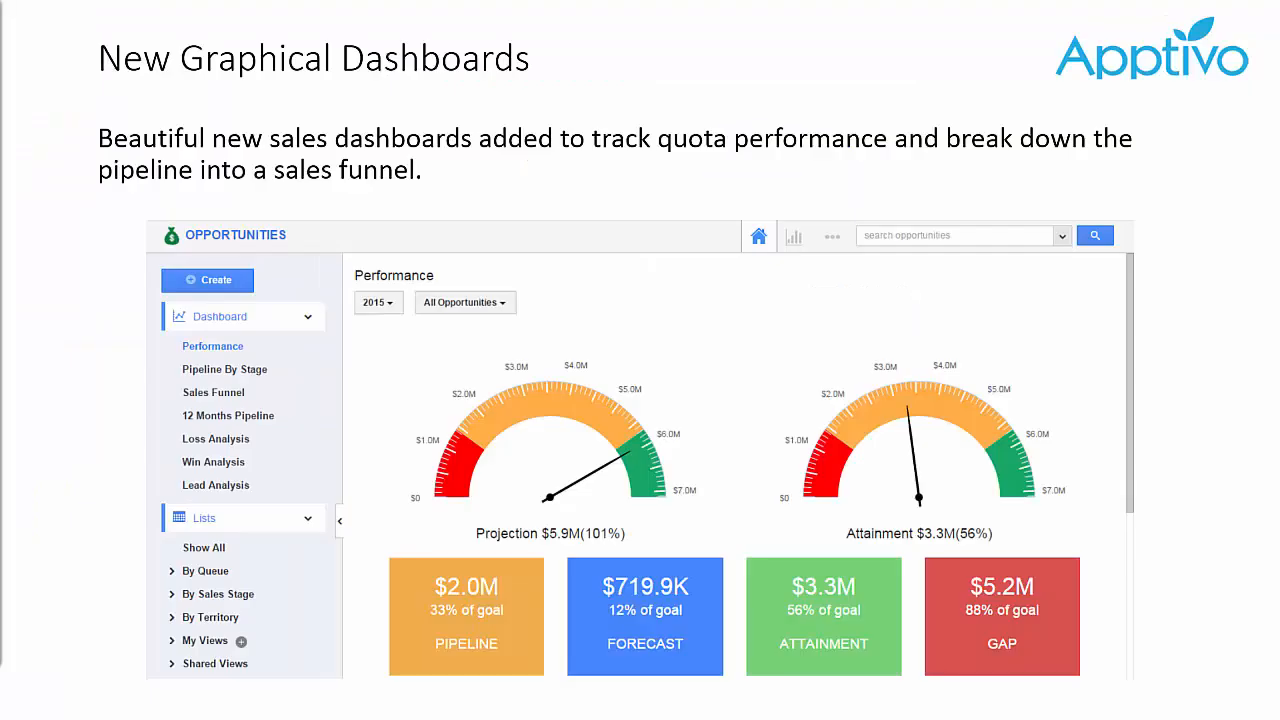
Advance to the probability controls slide and open the Opportunities settings.
left_click(336, 266)
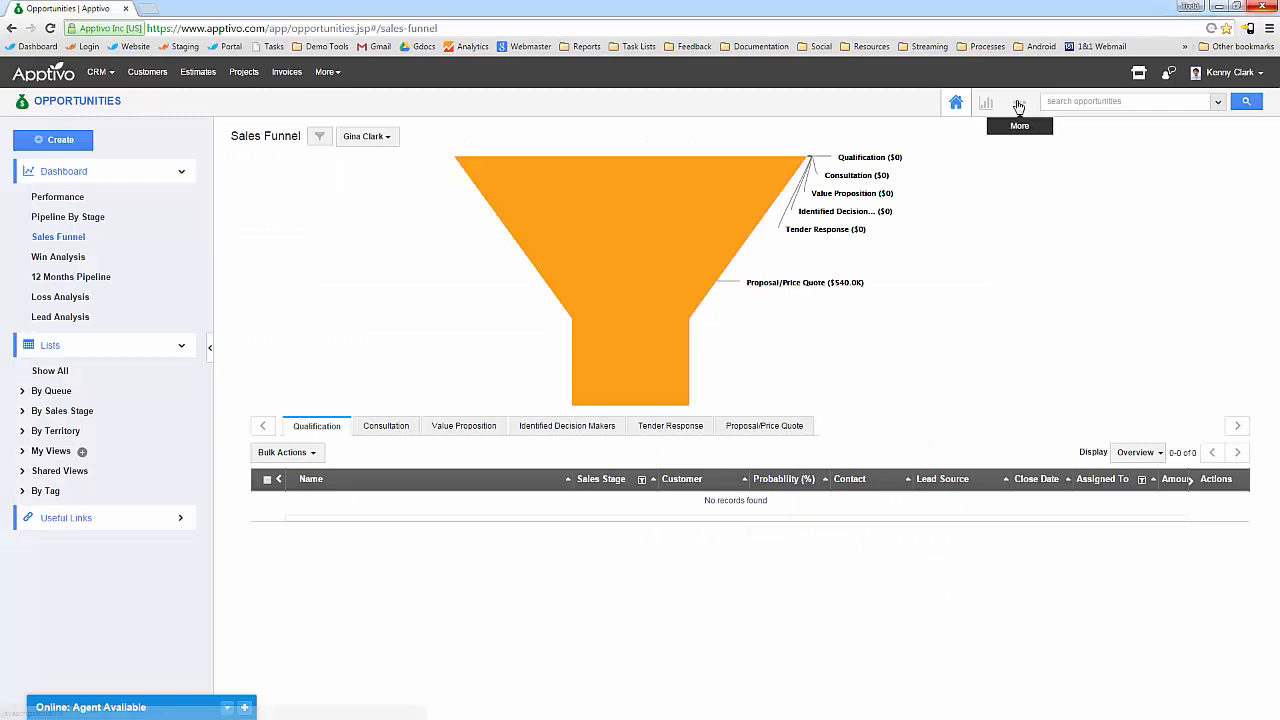
left_click(1019, 101)
left_click(990, 146)
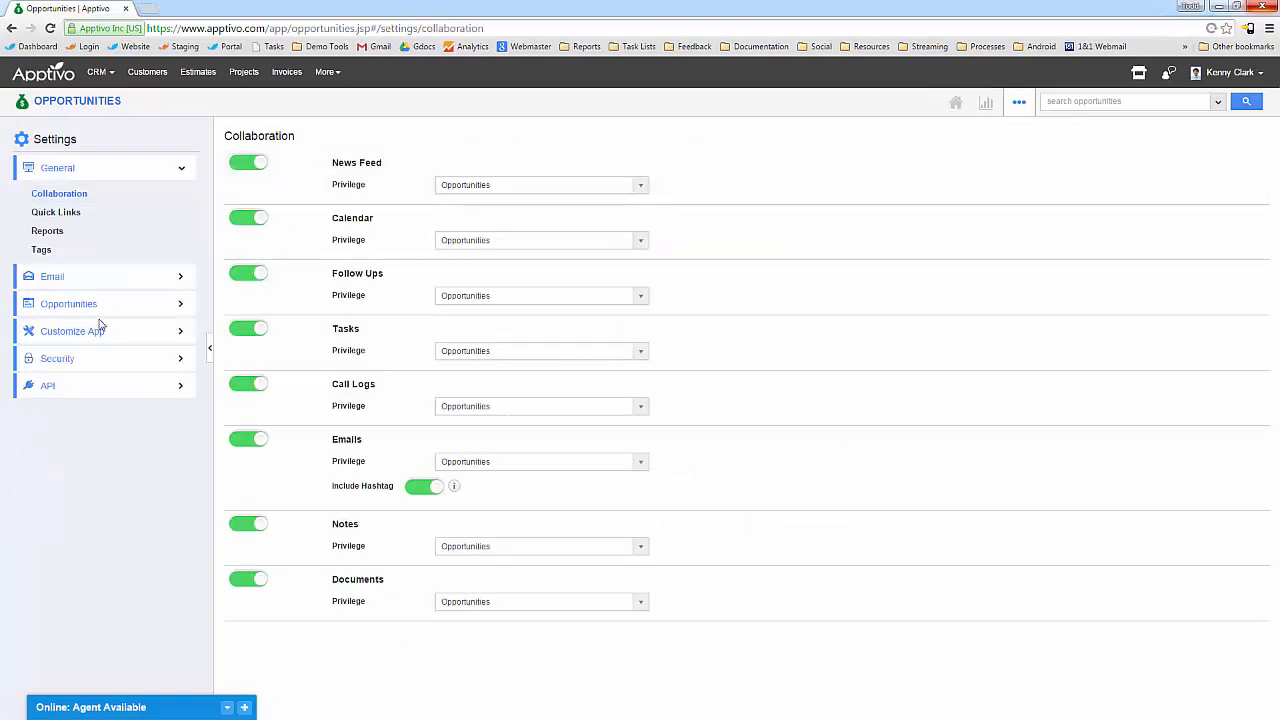
Turn off Allow Probability Override for all nine sales stages, Prospecting through Closed Lost.
left_click(105, 313)
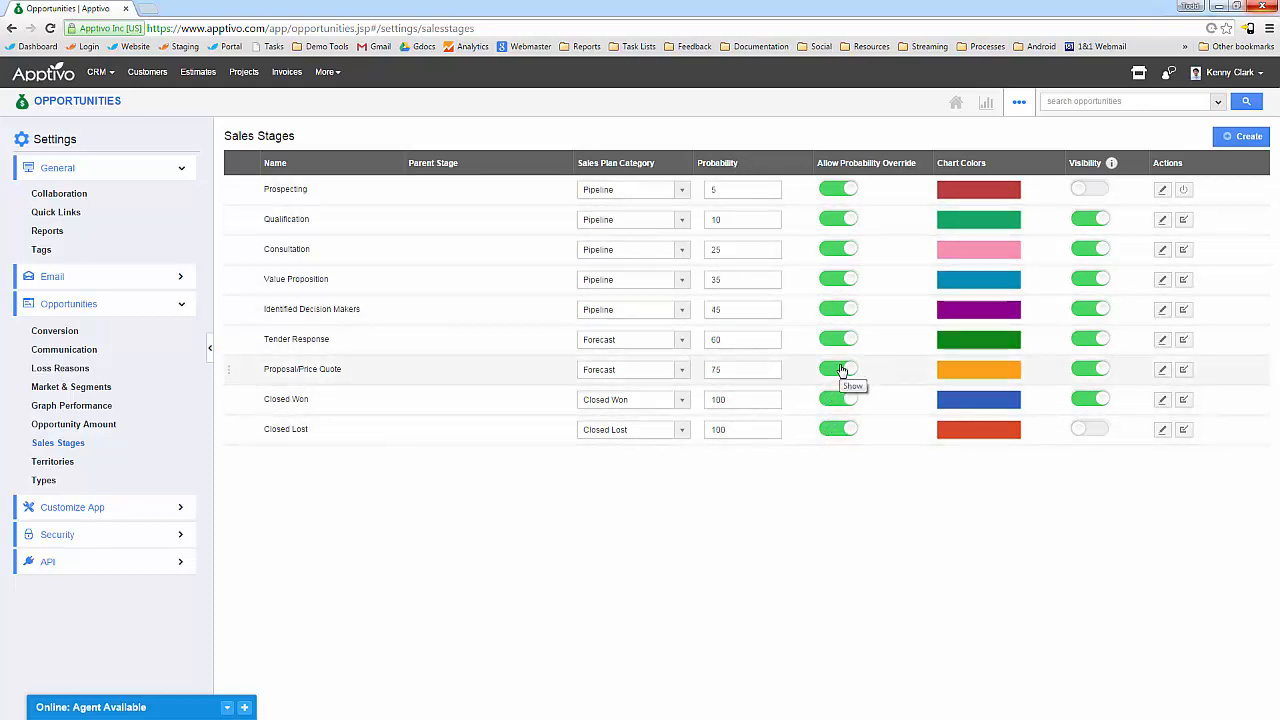
left_click(836, 190)
left_click(830, 221)
left_click(831, 250)
left_click(832, 280)
left_click(830, 310)
left_click(831, 340)
left_click(833, 370)
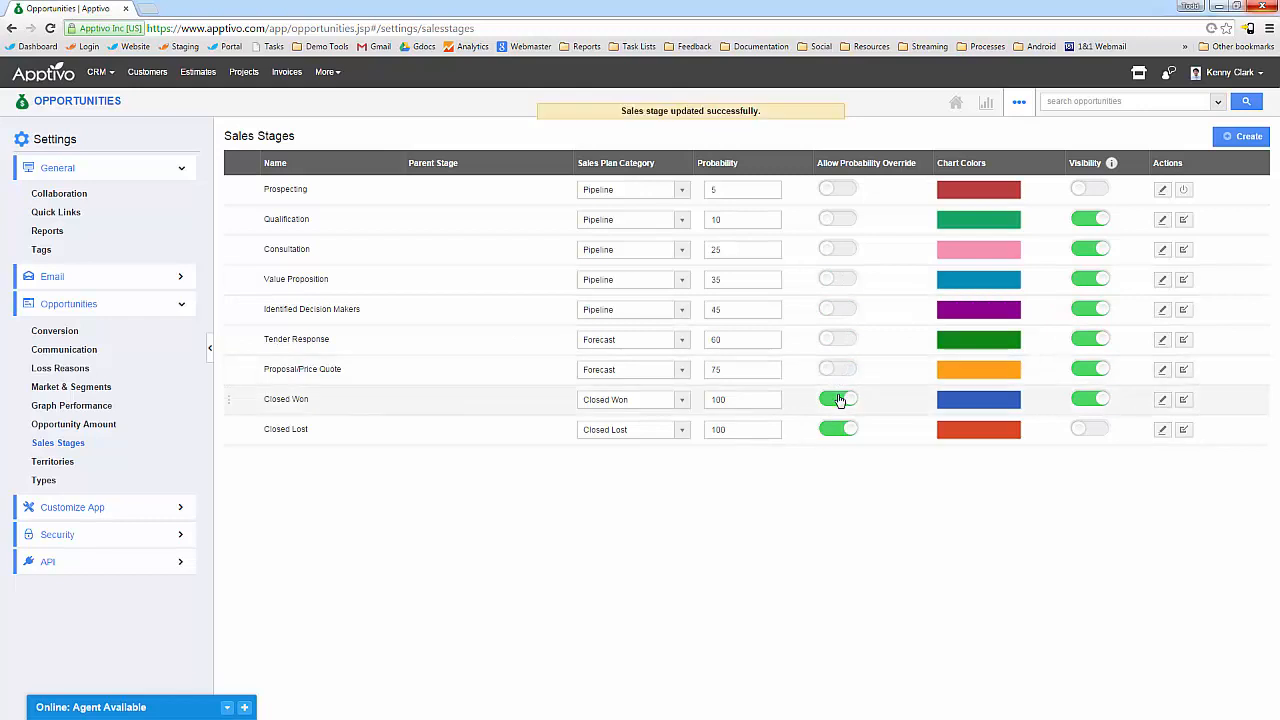
left_click(842, 402)
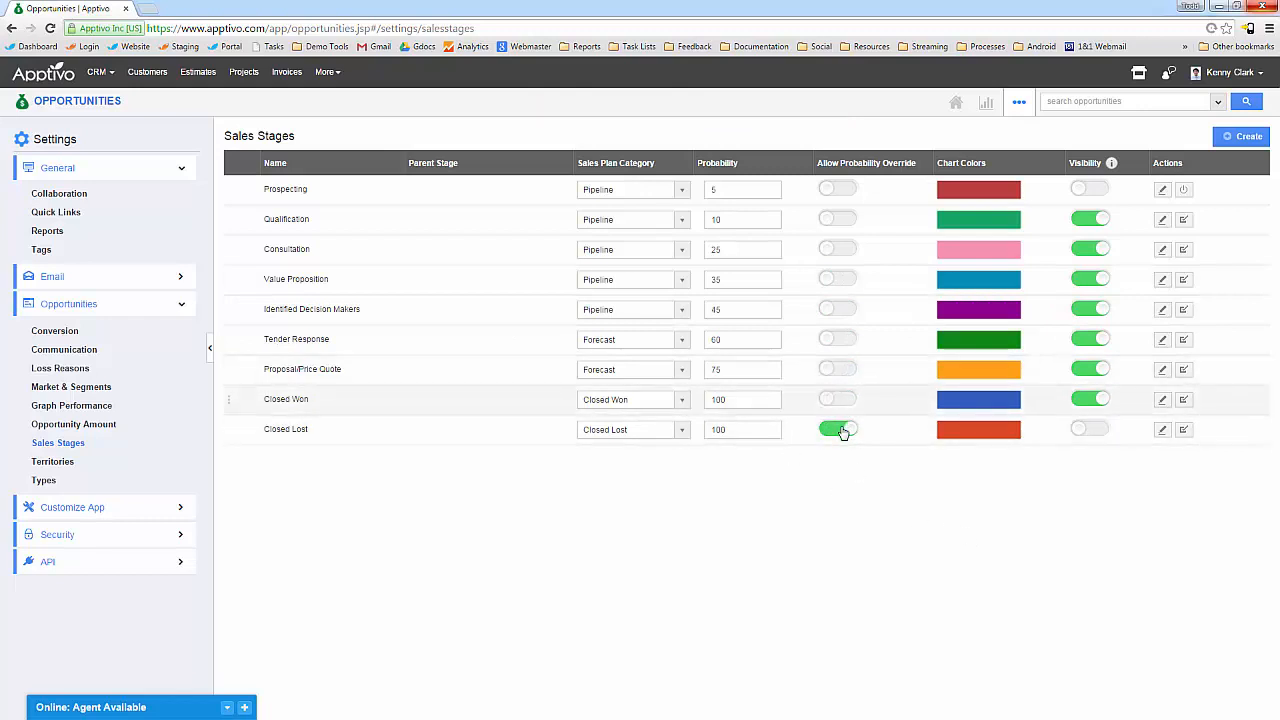
left_click(841, 430)
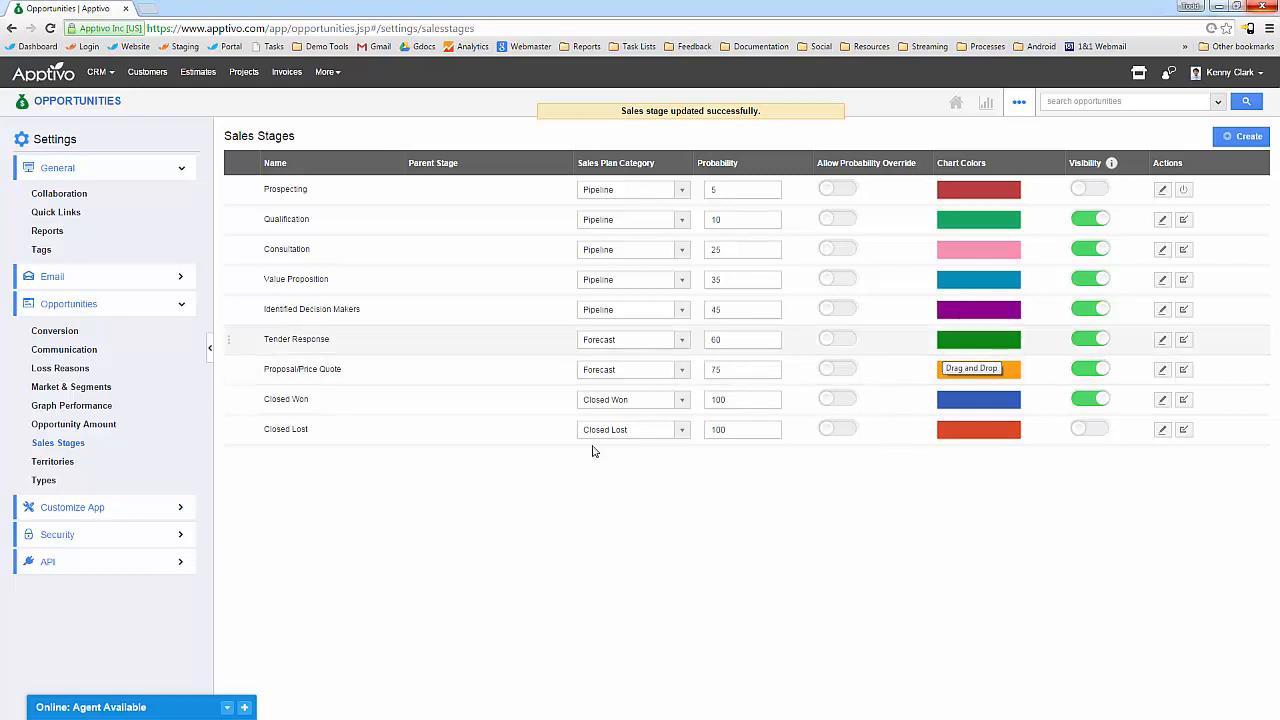
Expand the Email, Customization, Security and API settings sections, then view Report settings.
mouse_move(229, 200)
left_mouse_down()
mouse_move(229, 234)
mouse_move(233, 184)
left_mouse_up()
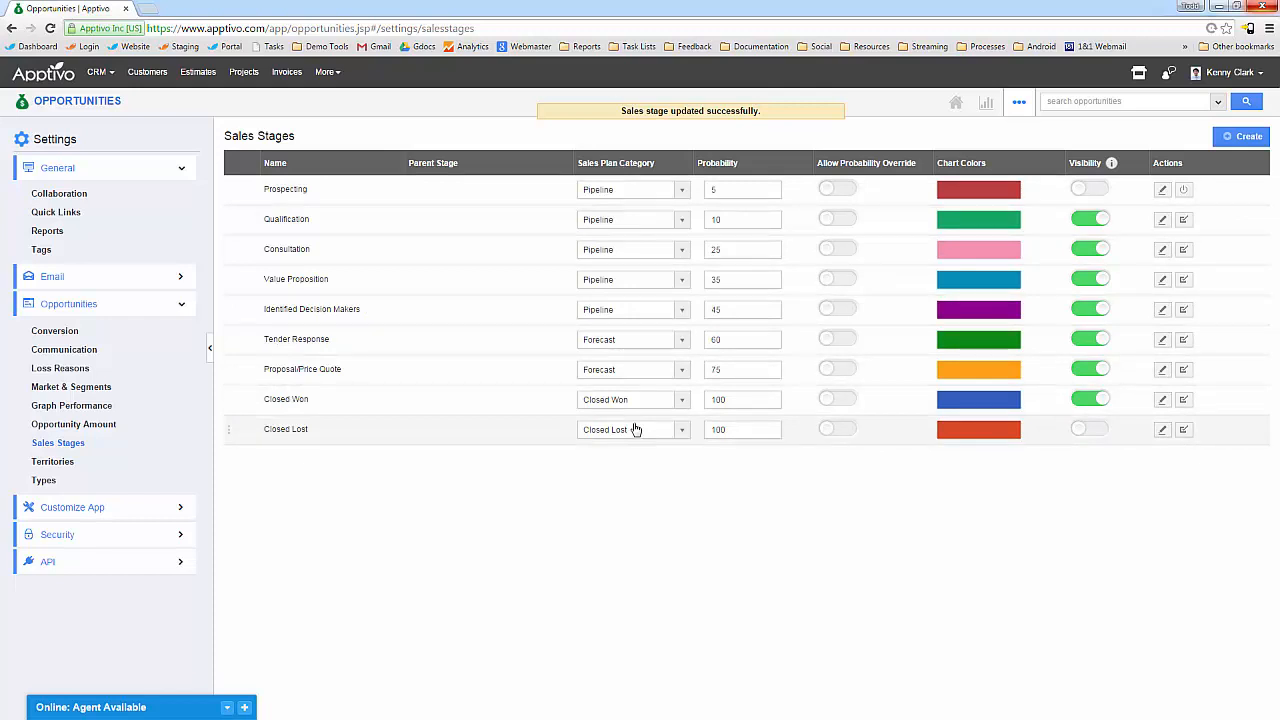
left_click(181, 280)
left_click(145, 560)
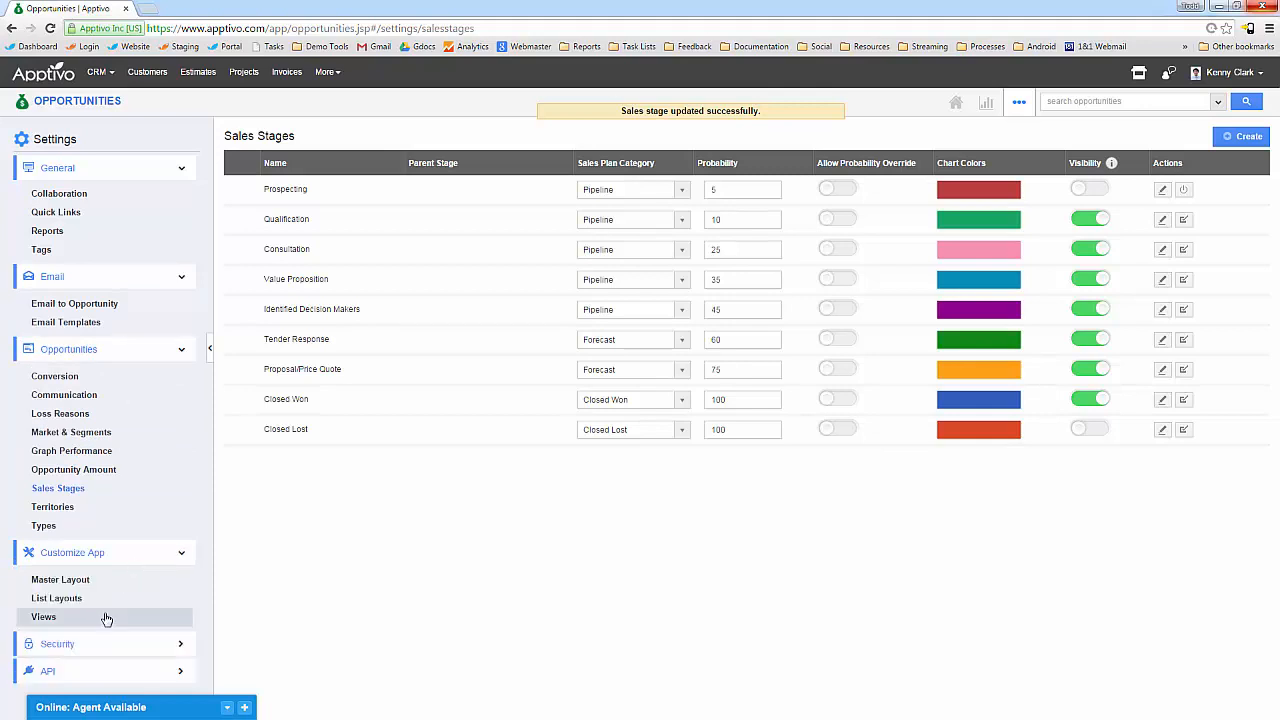
left_click(86, 648)
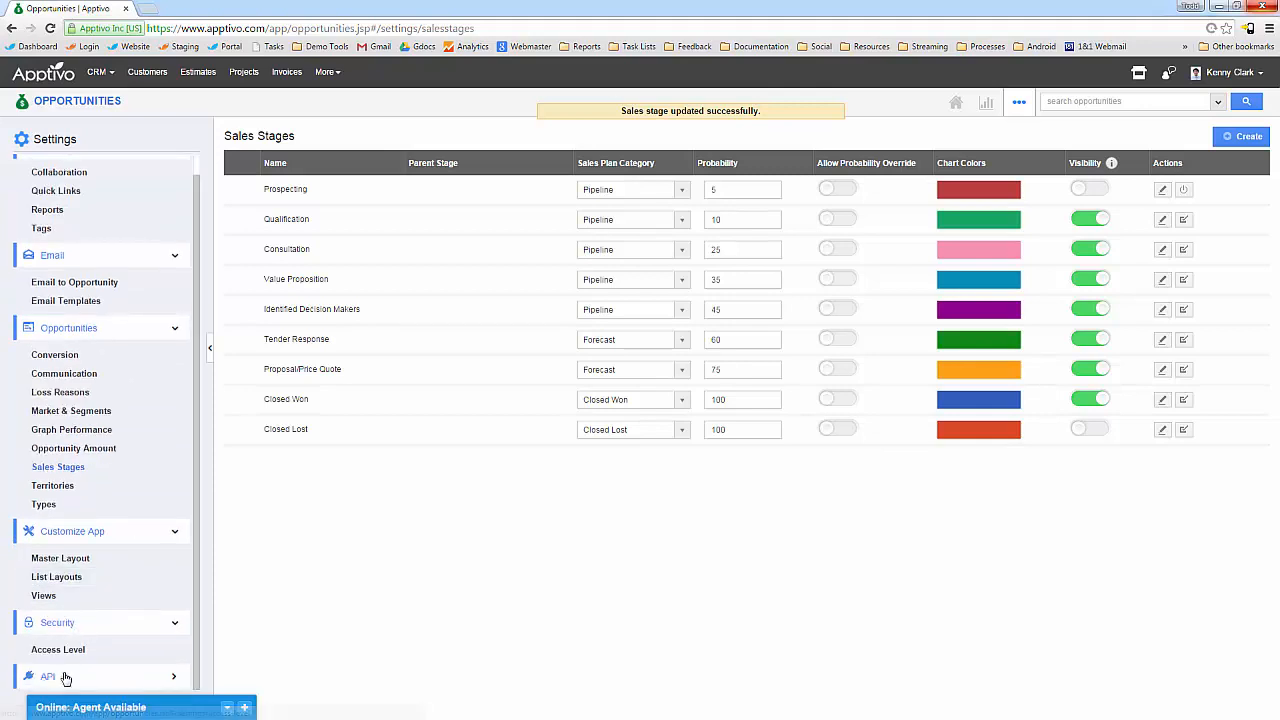
left_click(30, 677)
scroll(127, 560, "up", 1)
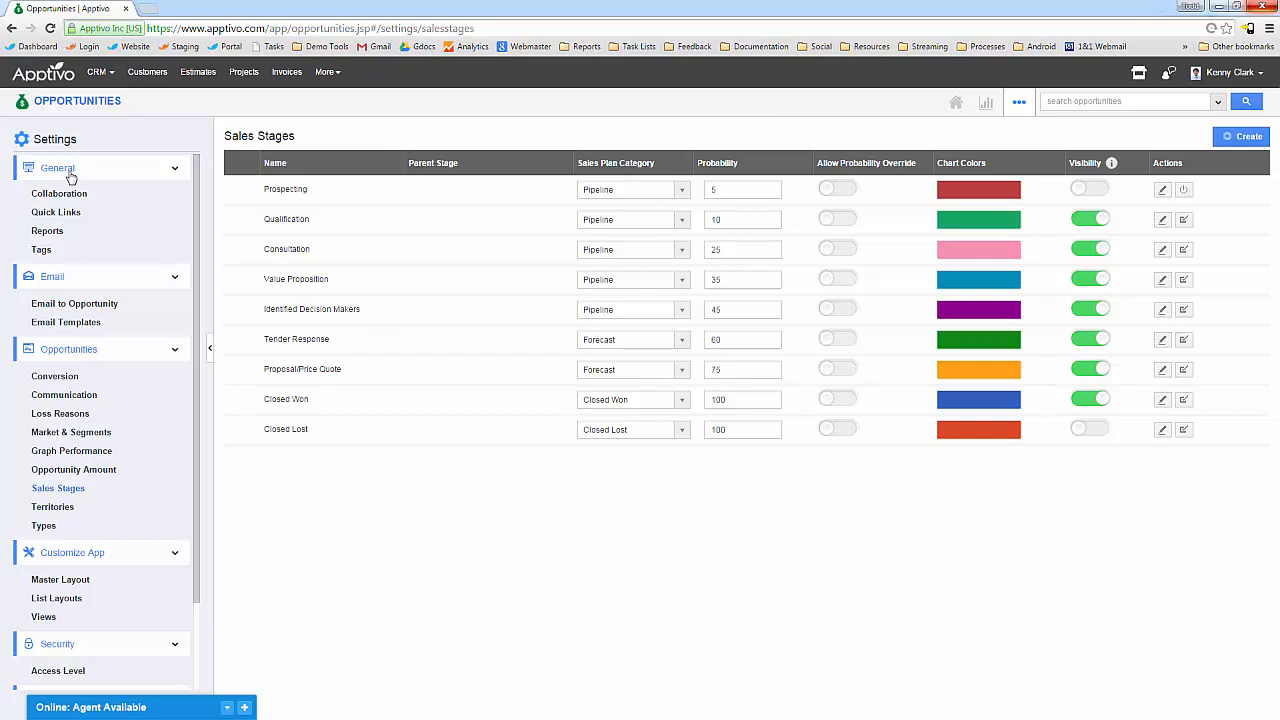
left_click(55, 236)
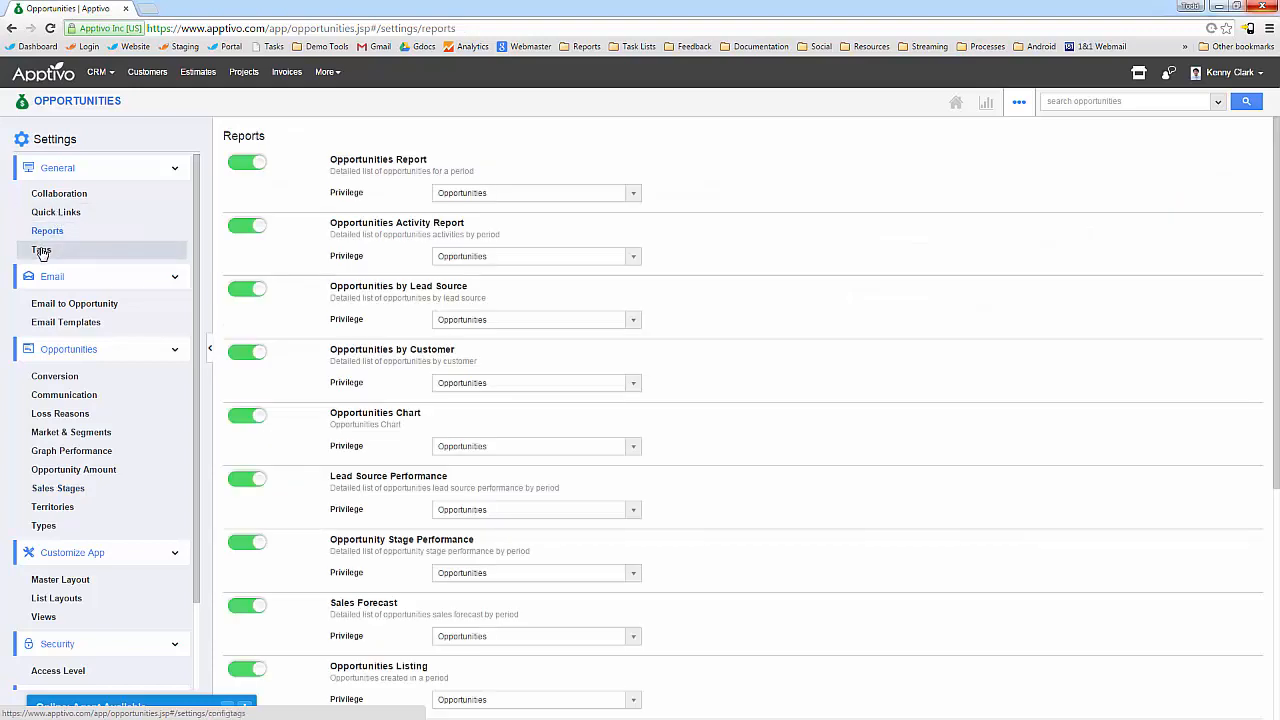
Browse Tags, Collaboration and the Consultation Followup template's insertable attributes, ending on Territories.
left_click(41, 250)
left_click(72, 194)
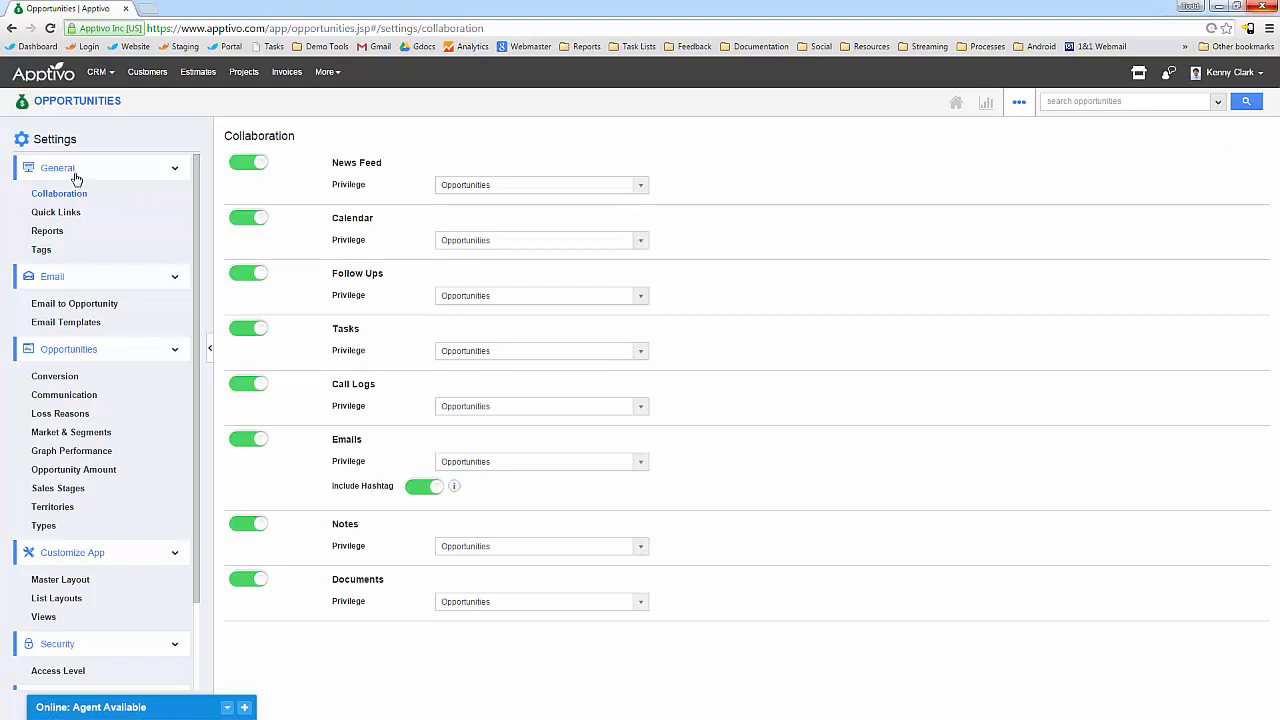
left_click(88, 322)
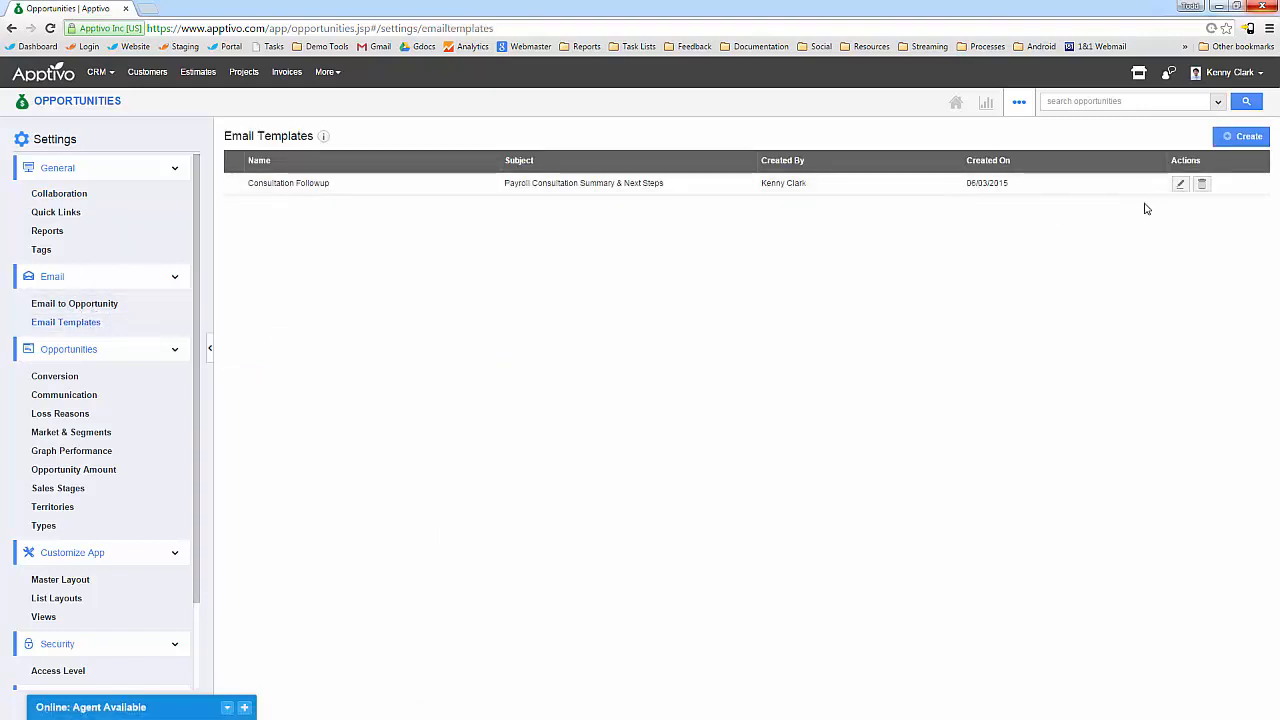
left_click(1180, 184)
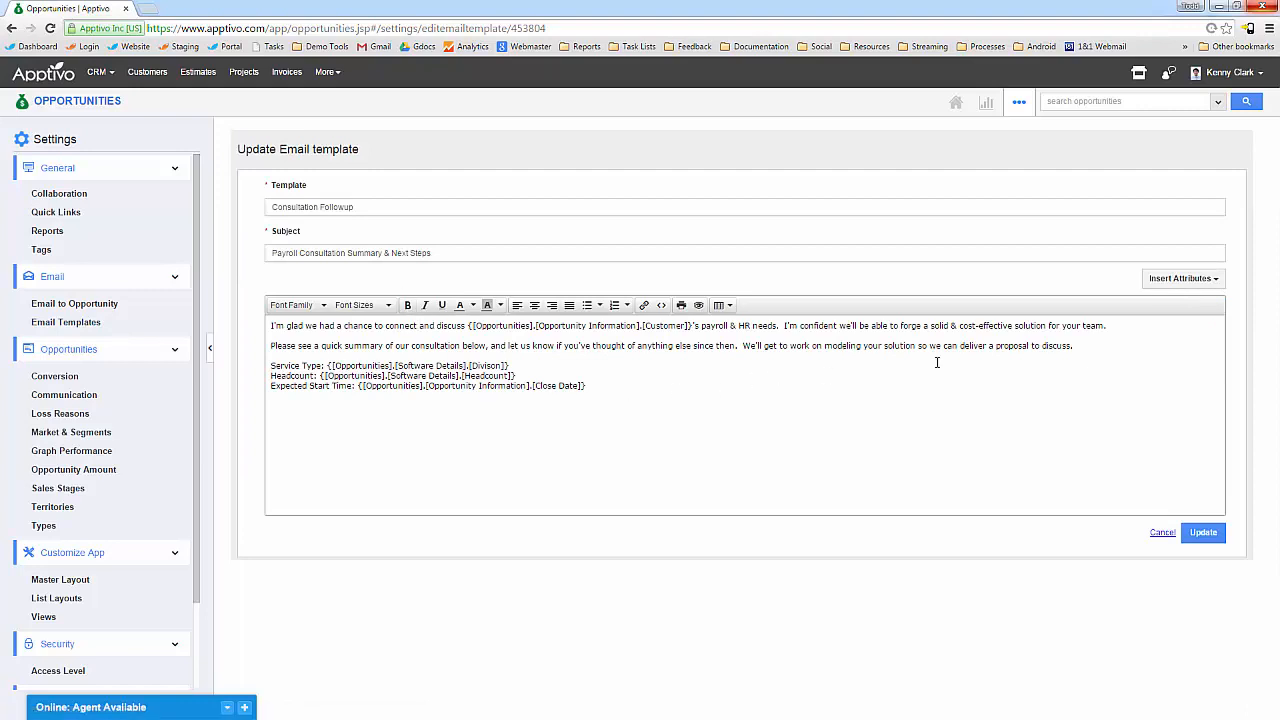
left_click(1180, 278)
mouse_move(1180, 318)
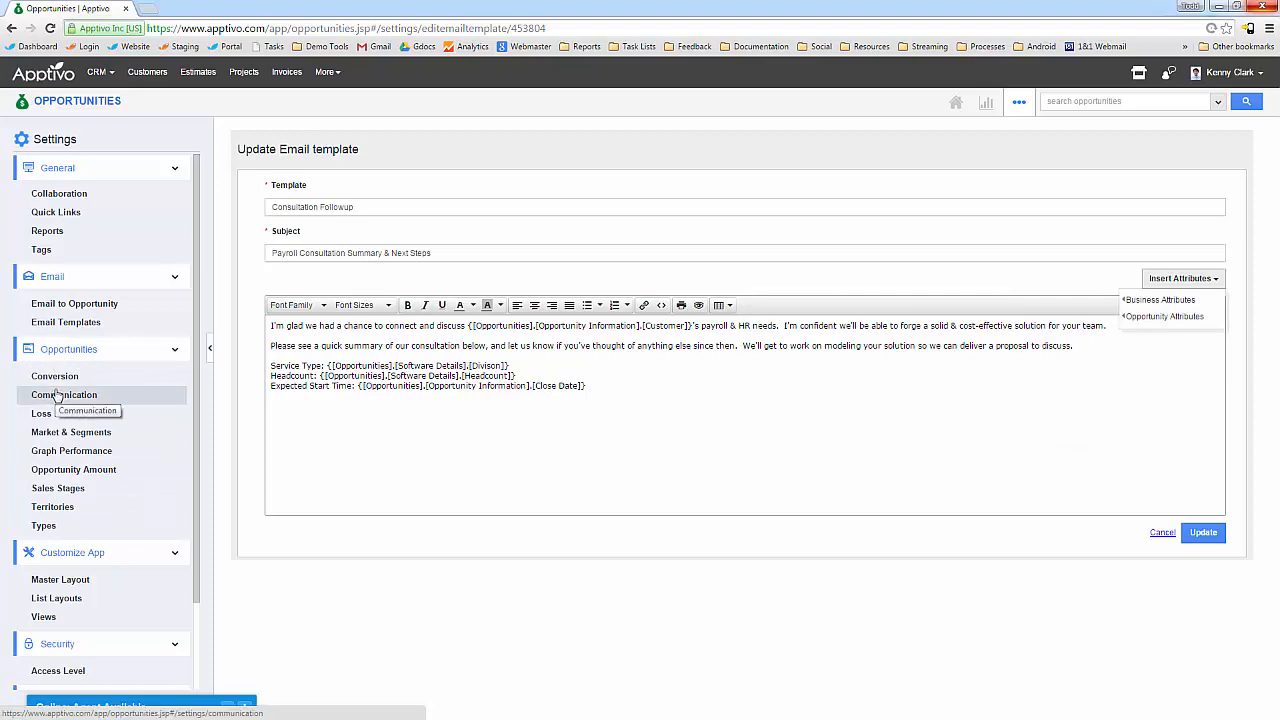
left_click(65, 512)
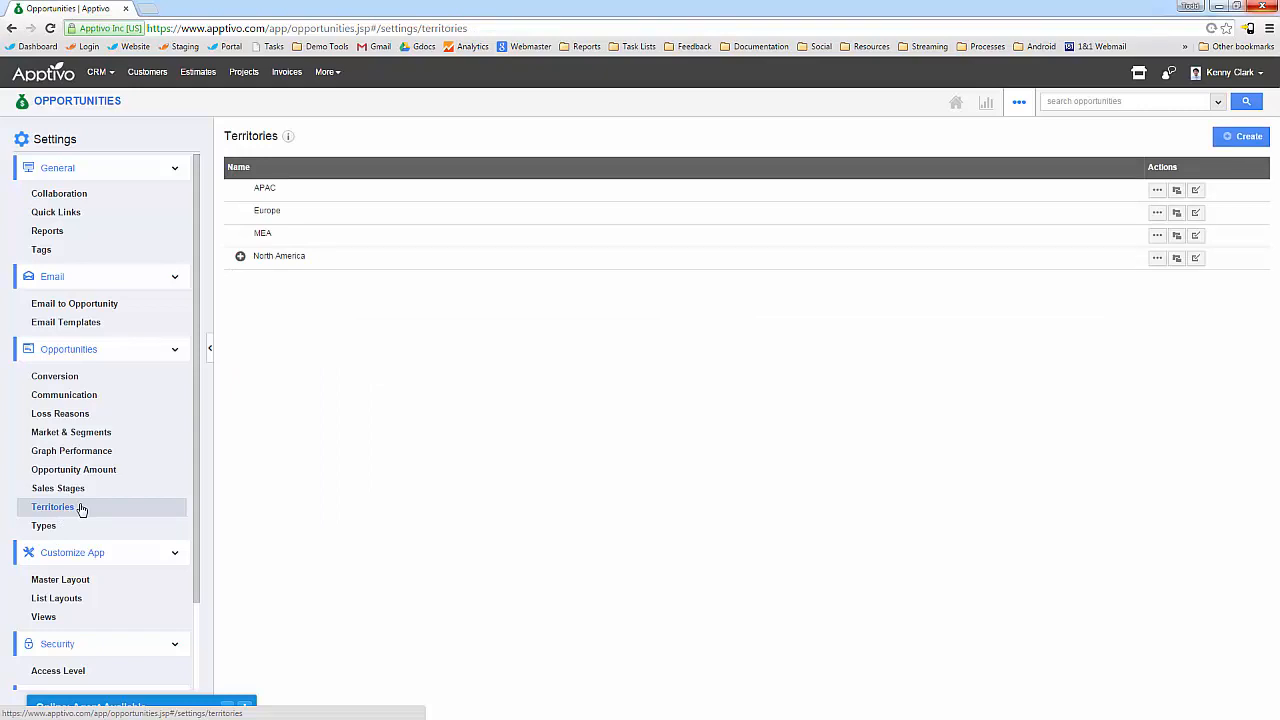
Expand North America's sub-territories and view the Opportunity Amount setting, Entered Manually.
left_click(240, 256)
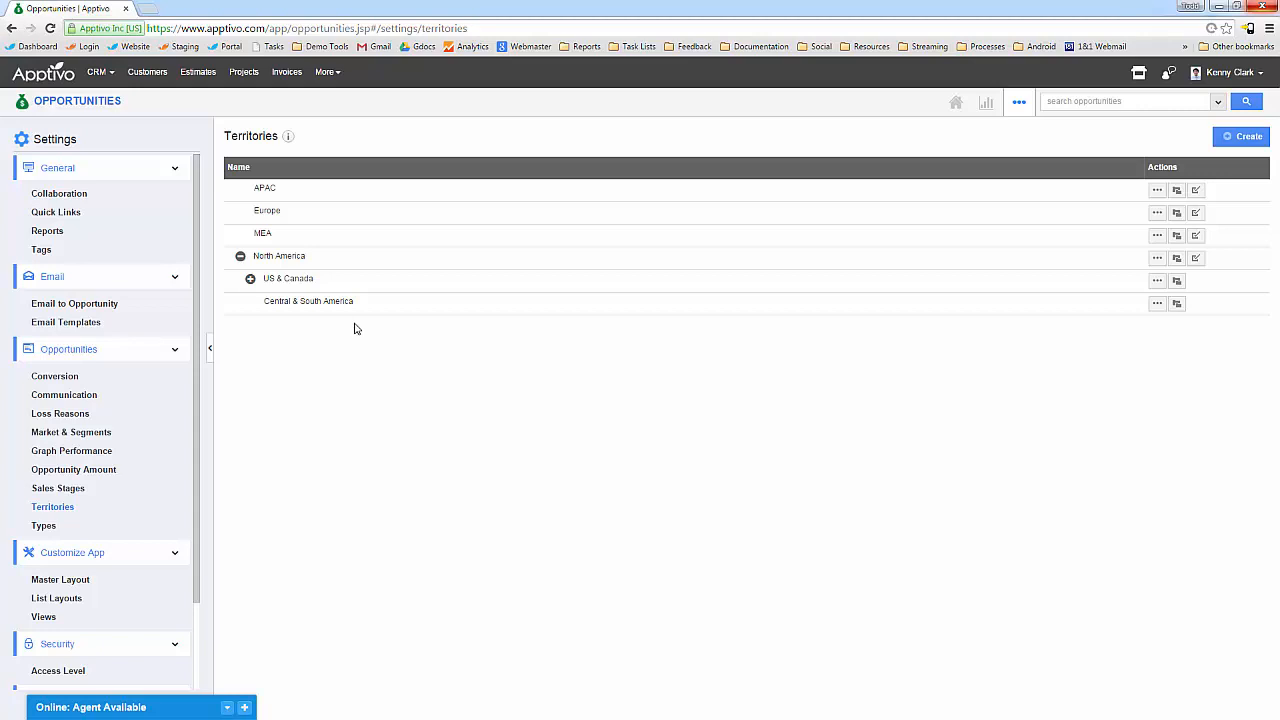
left_click(67, 476)
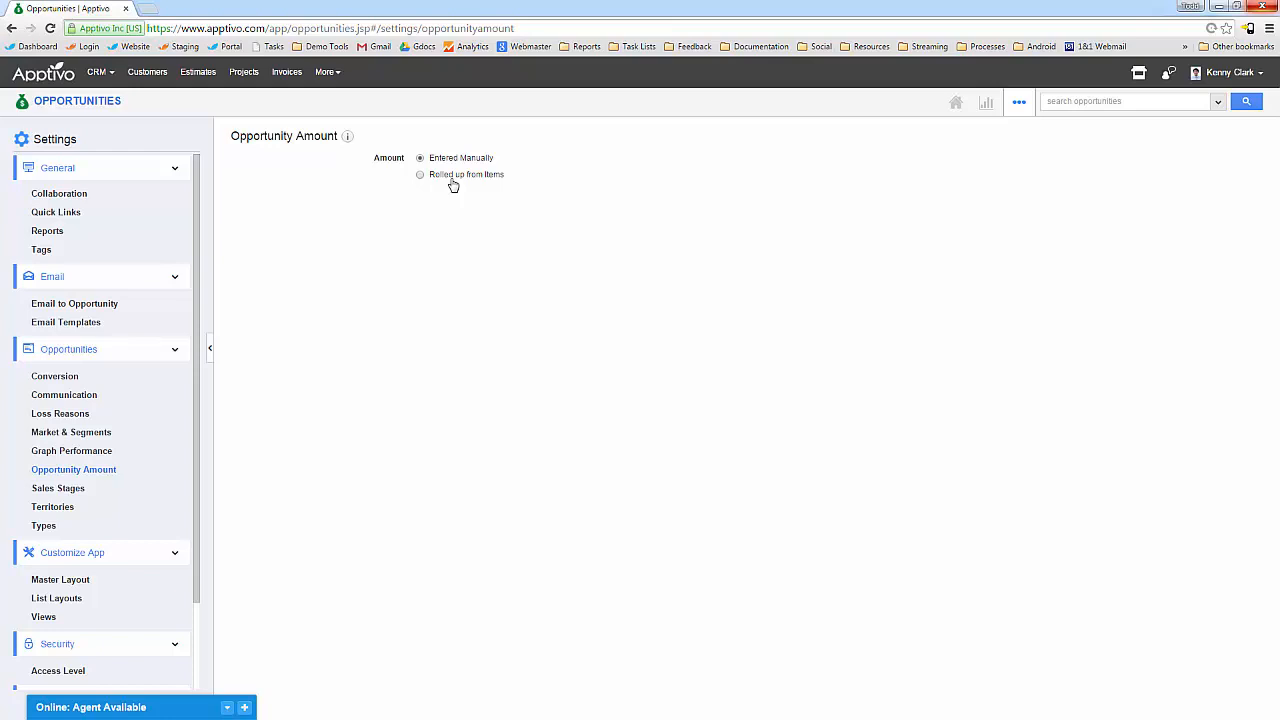
scroll(43, 478, "down", 2)
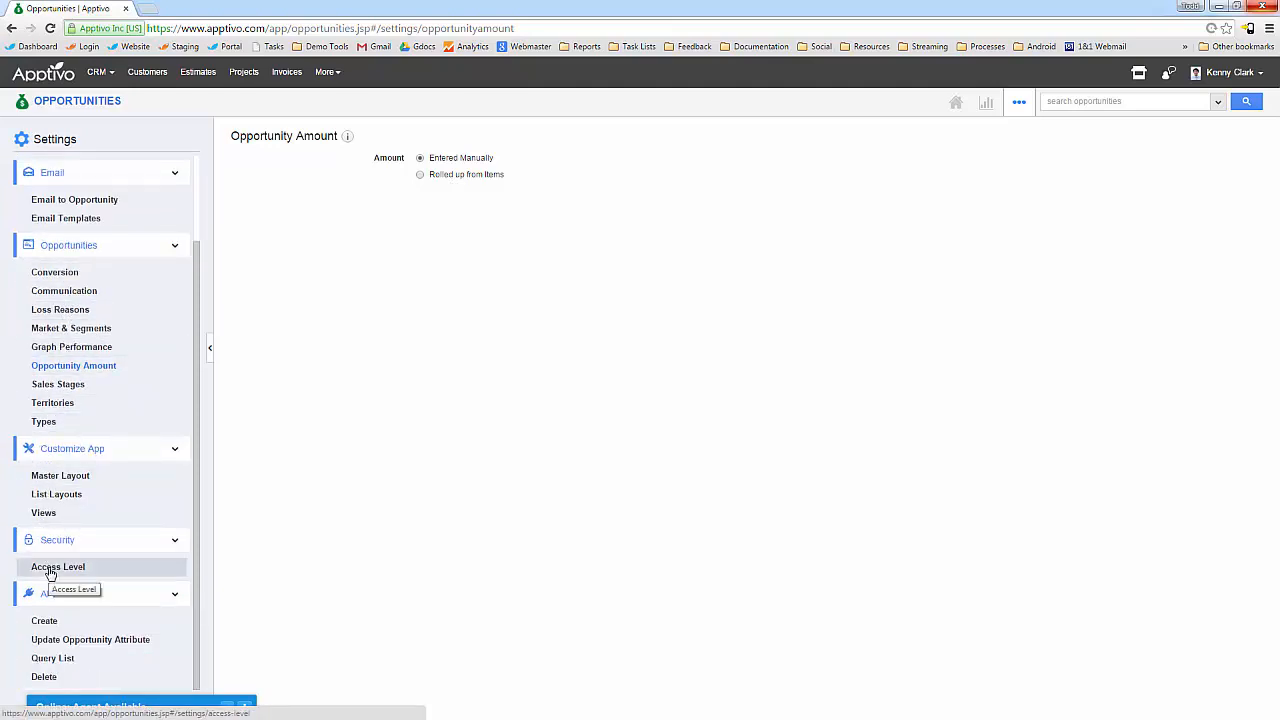
Browse the Create, Update Attributes and Query List APIs, returning to Create.
left_click(46, 621)
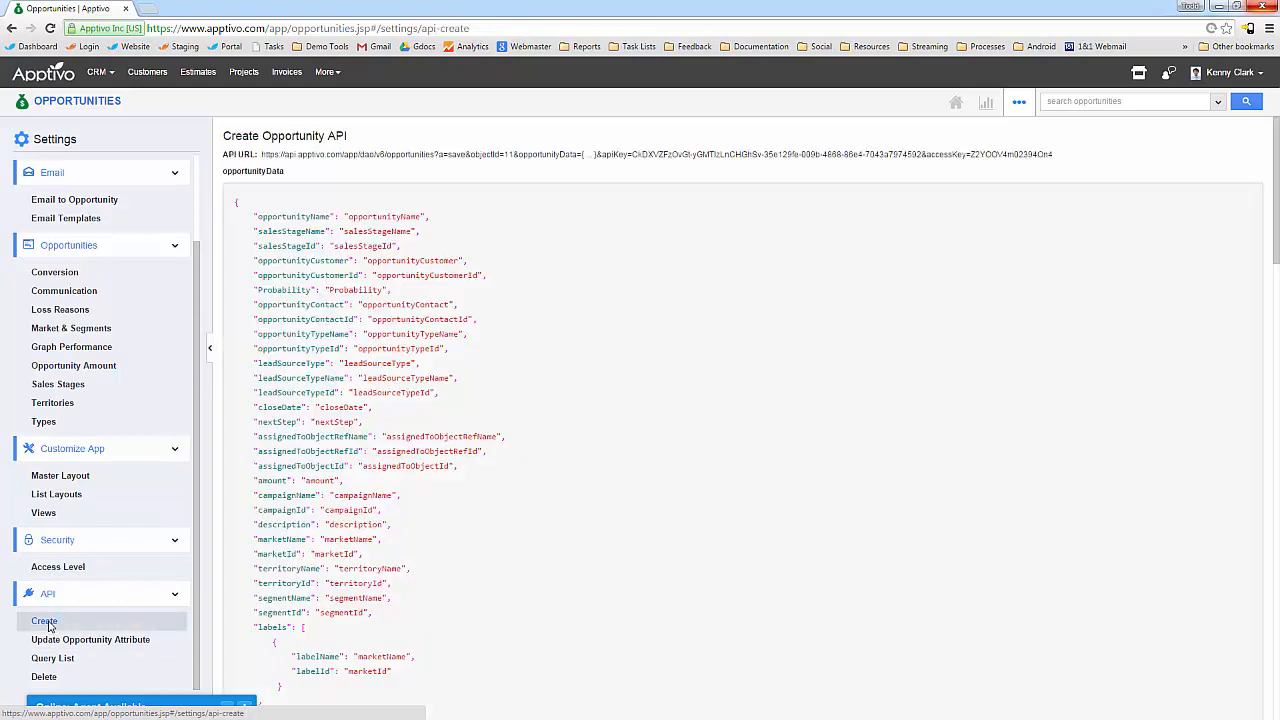
left_click(69, 643)
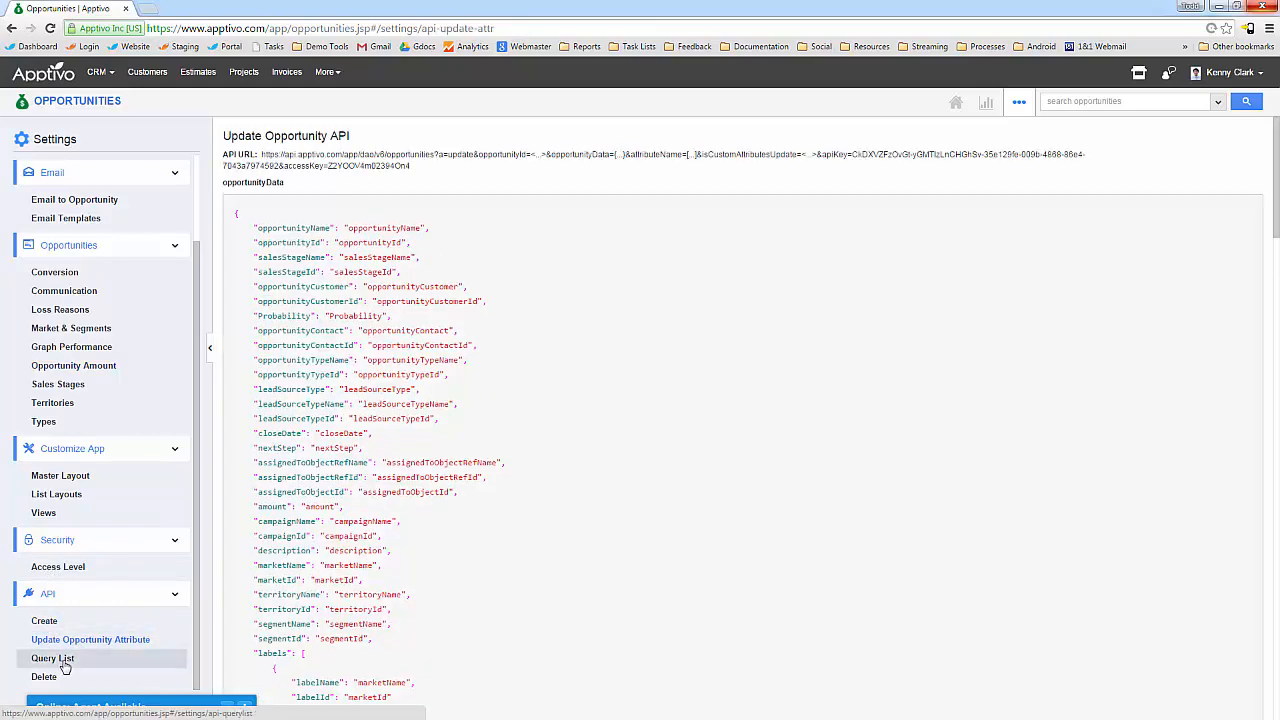
left_click(60, 659)
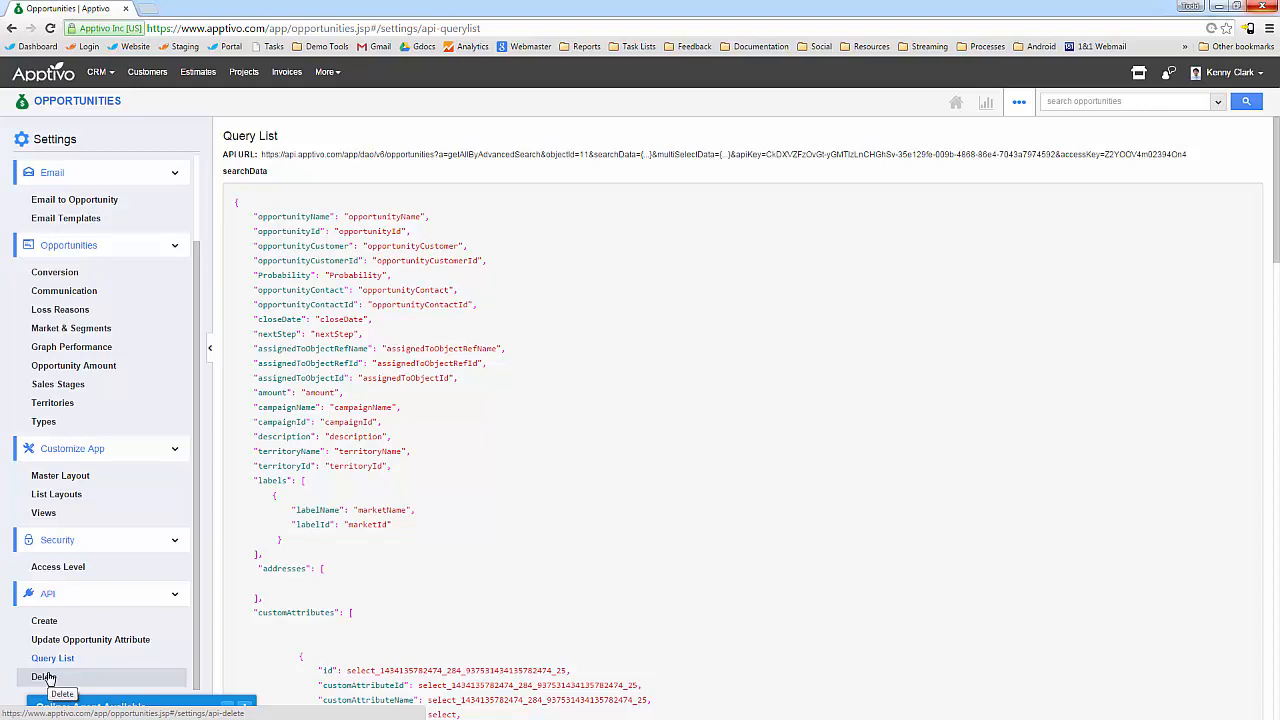
left_click(58, 622)
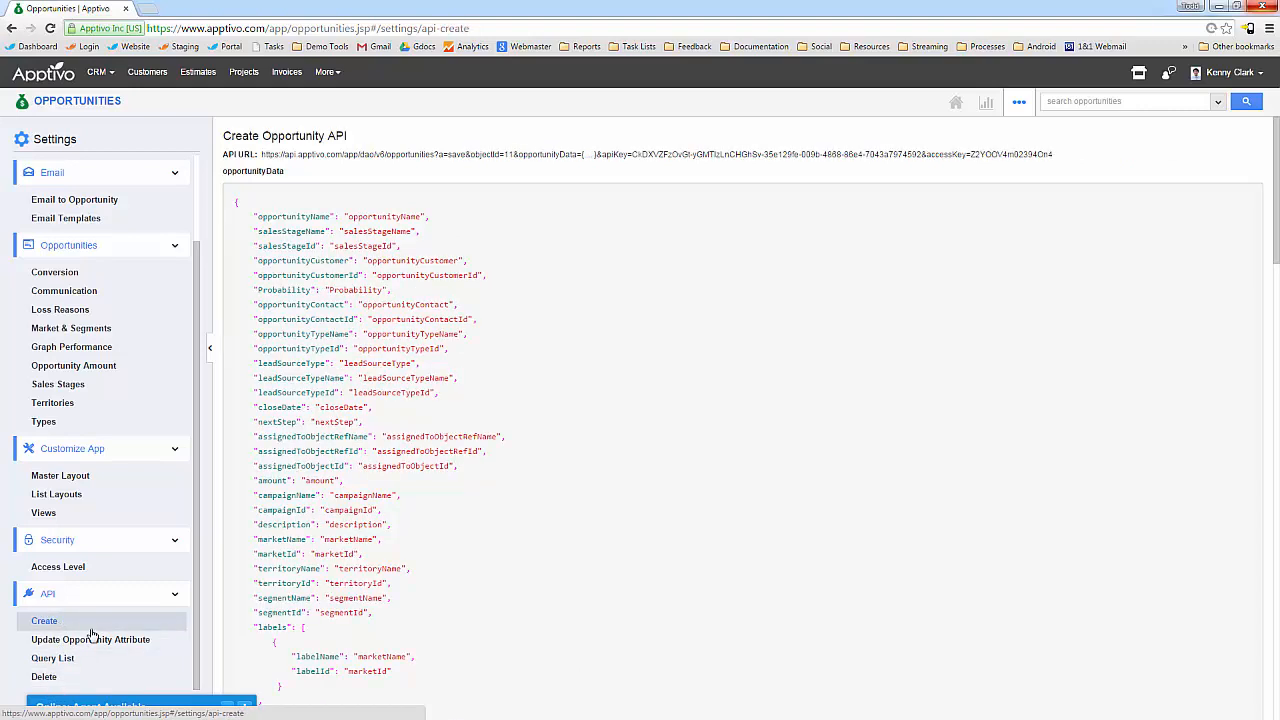
Scroll through the Create Opportunity opportunityData JSON sample back to the top.
scroll(532, 535, "down", 10)
scroll(532, 540, "up", 2)
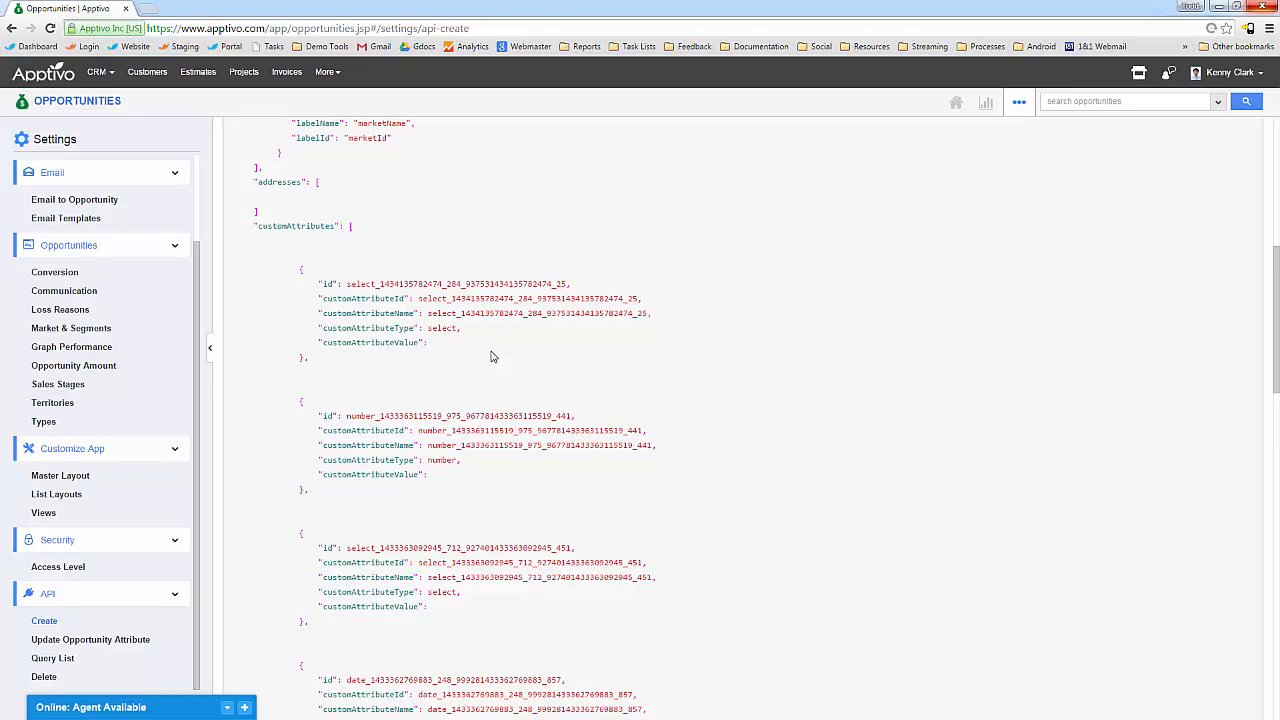
scroll(490, 357, "up", 6)
scroll(500, 400, "down", 11)
scroll(511, 472, "down", 8)
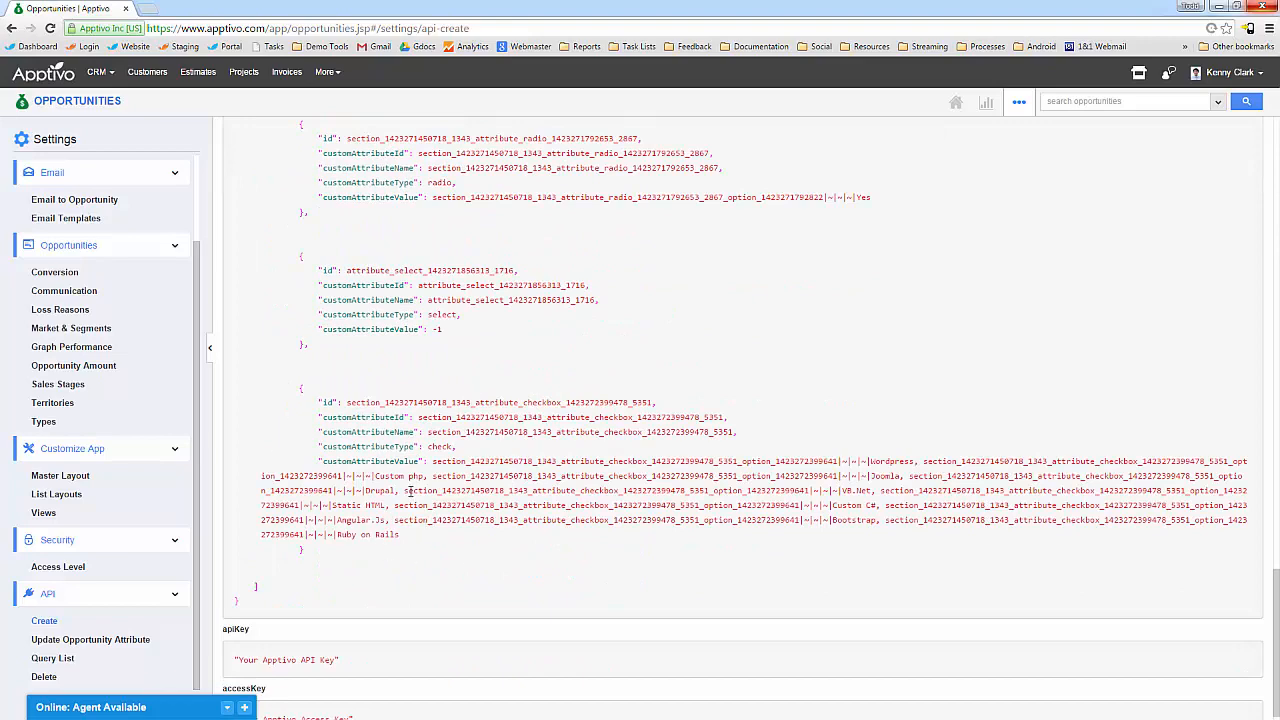
scroll(400, 420, "up", 15)
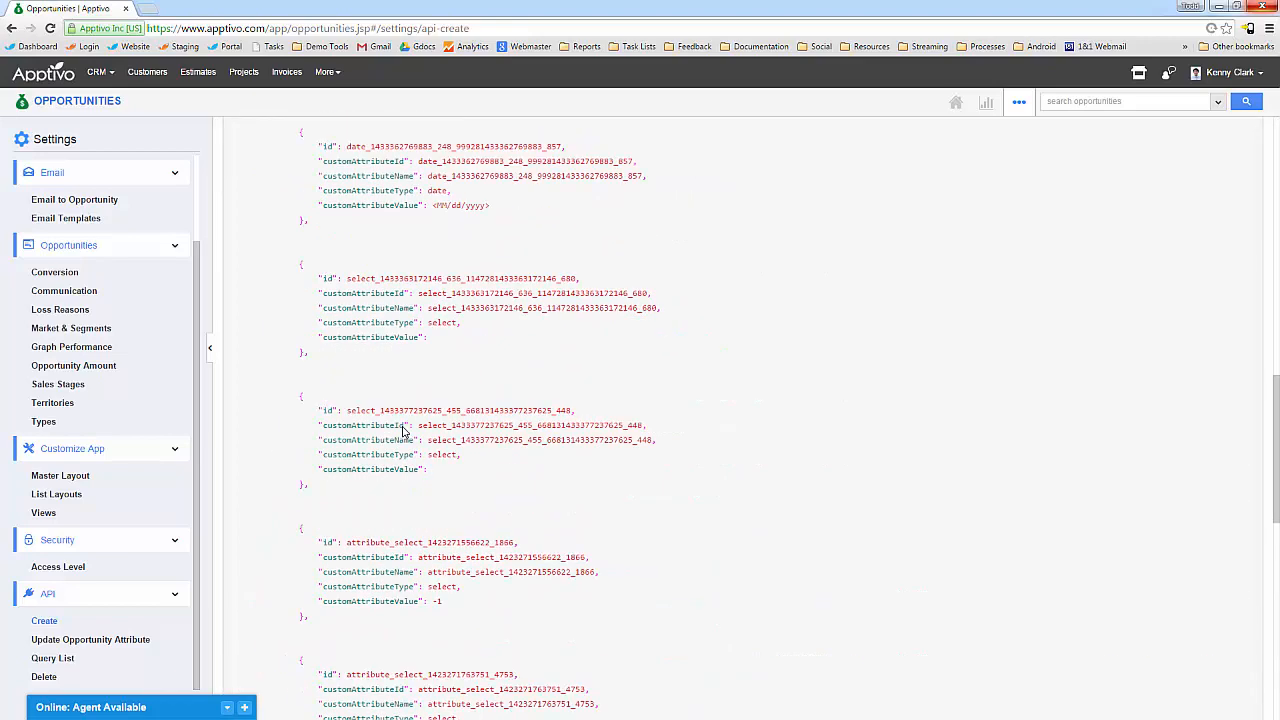
scroll(403, 428, "up", 15)
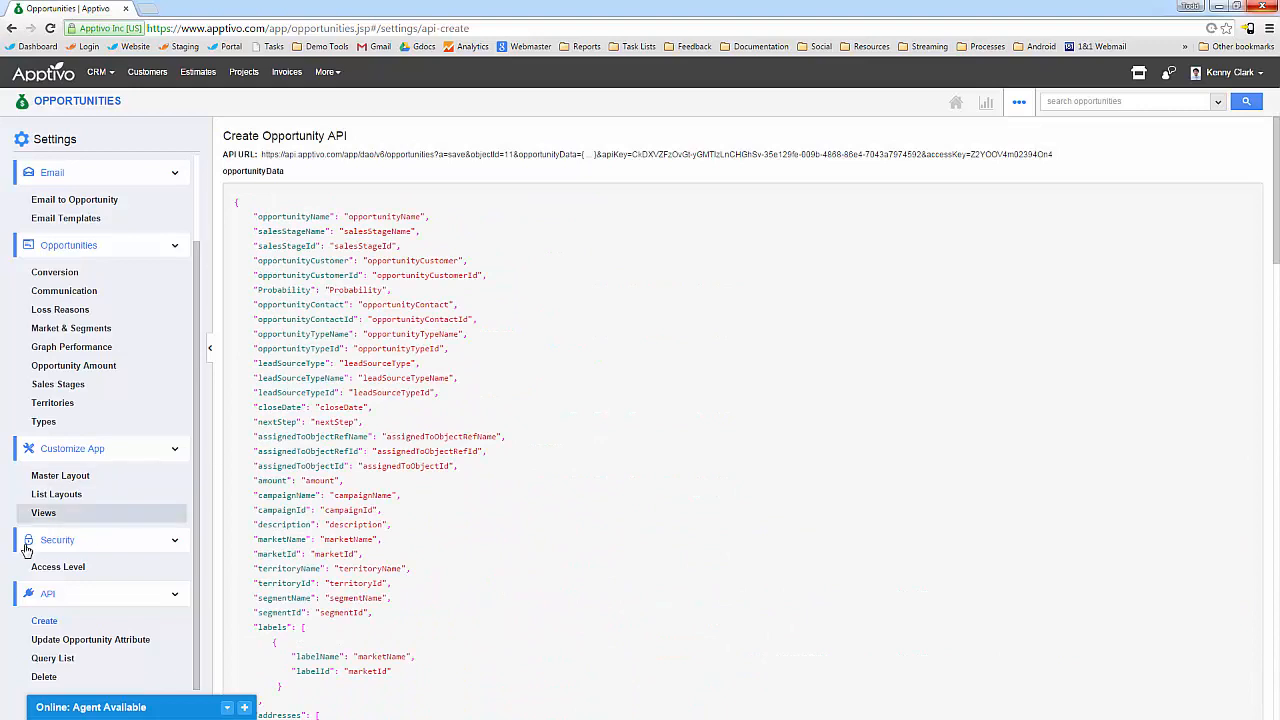
left_click(70, 482)
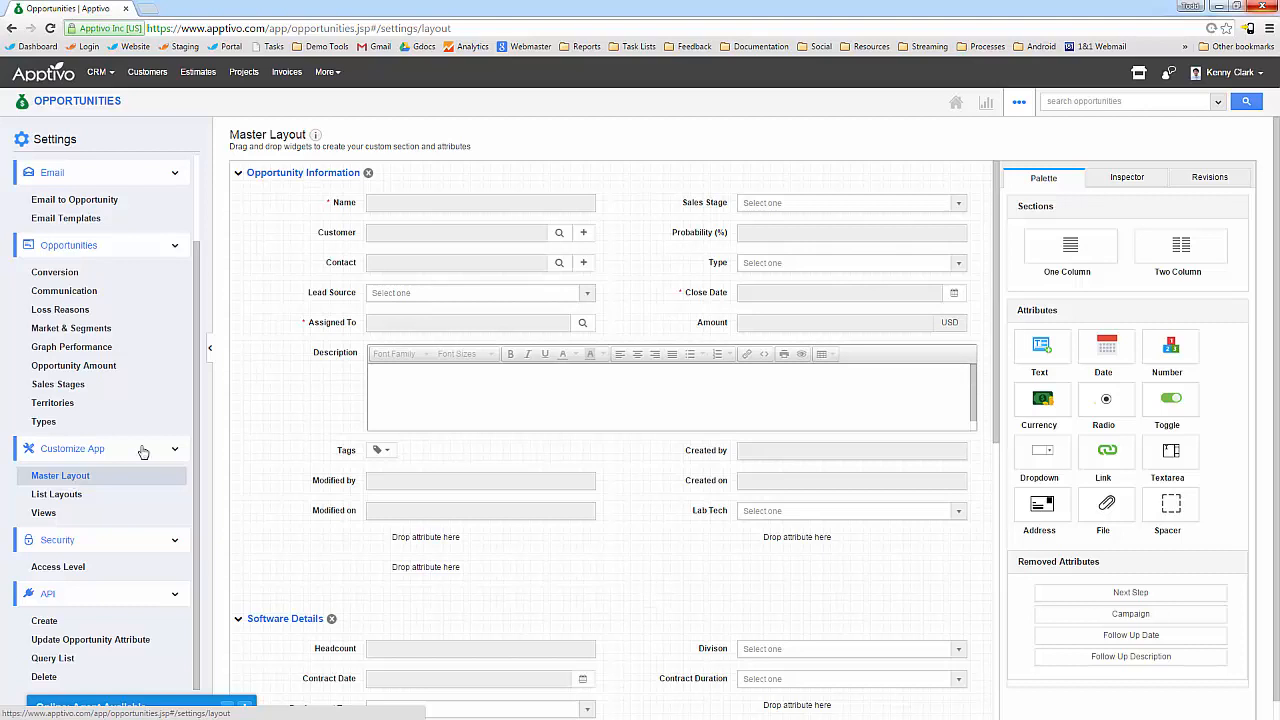
Add a new dropdown field to Additional Information in the opportunity master layout.
scroll(630, 515, "down", 6)
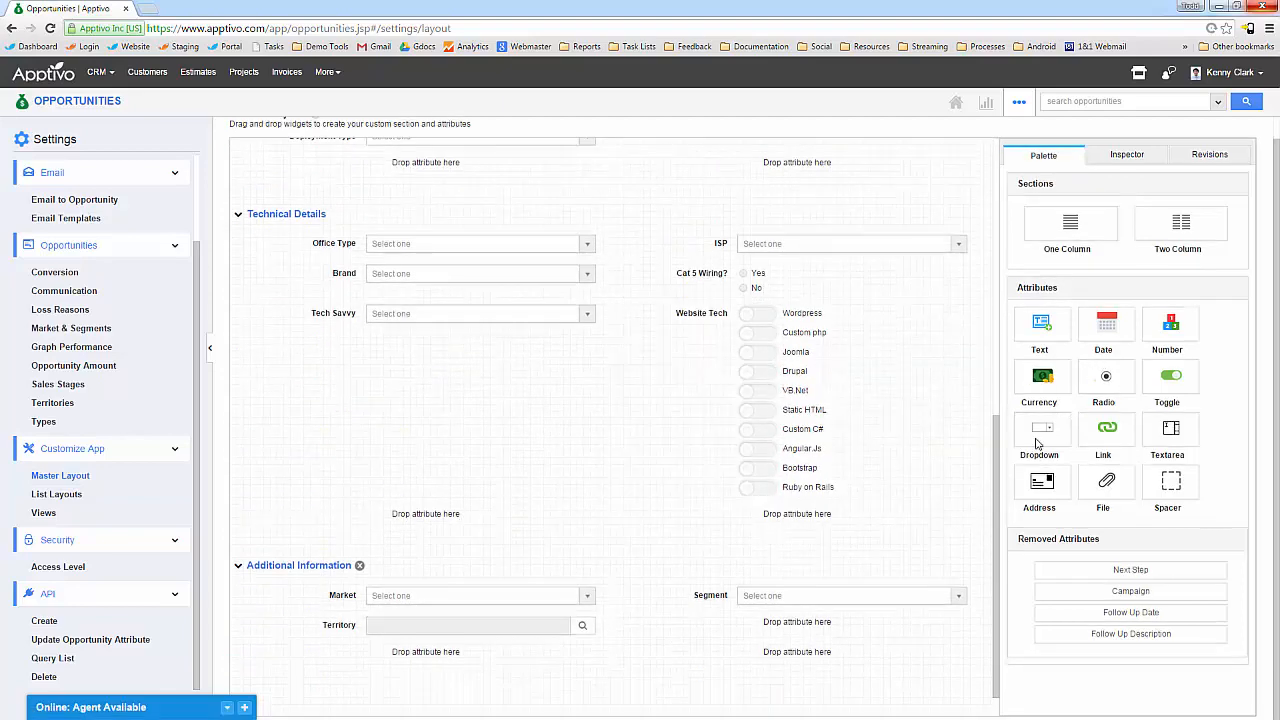
left_click_drag(1038, 443, 1070, 540)
scroll(820, 495, "up", 6)
scroll(793, 502, "down", 6)
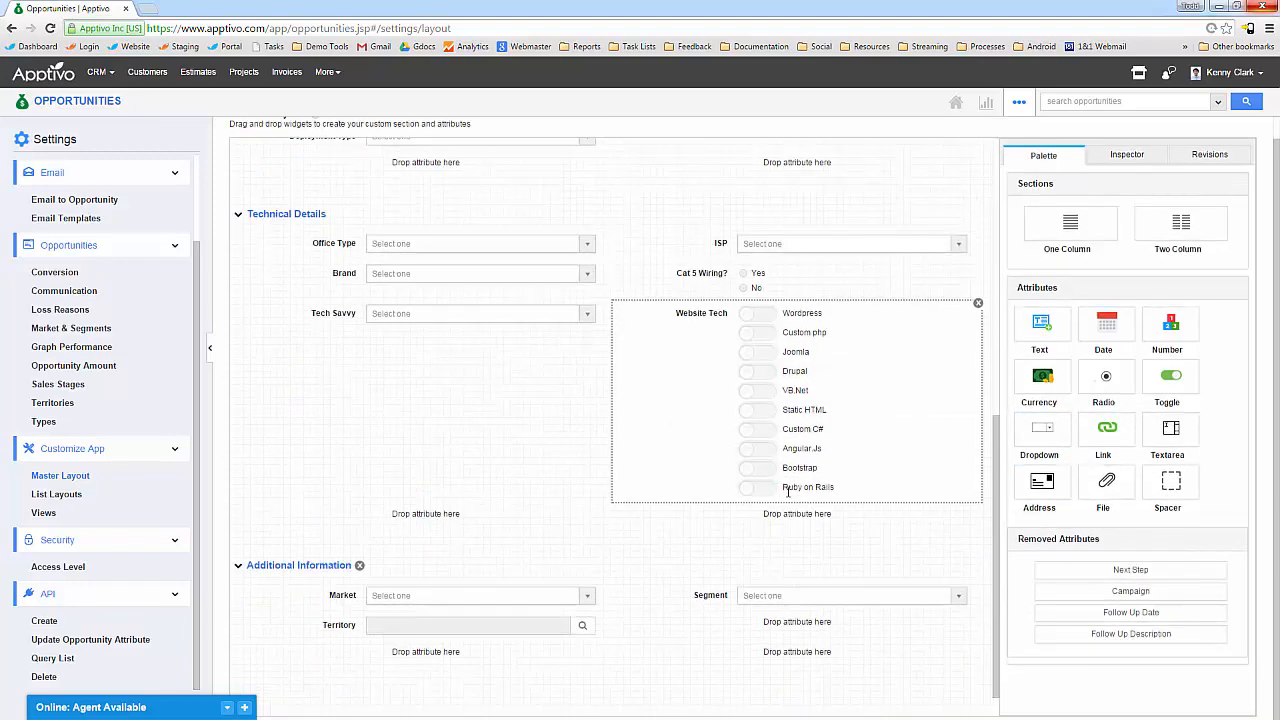
scroll(864, 466, "up", 7)
left_click(1208, 180)
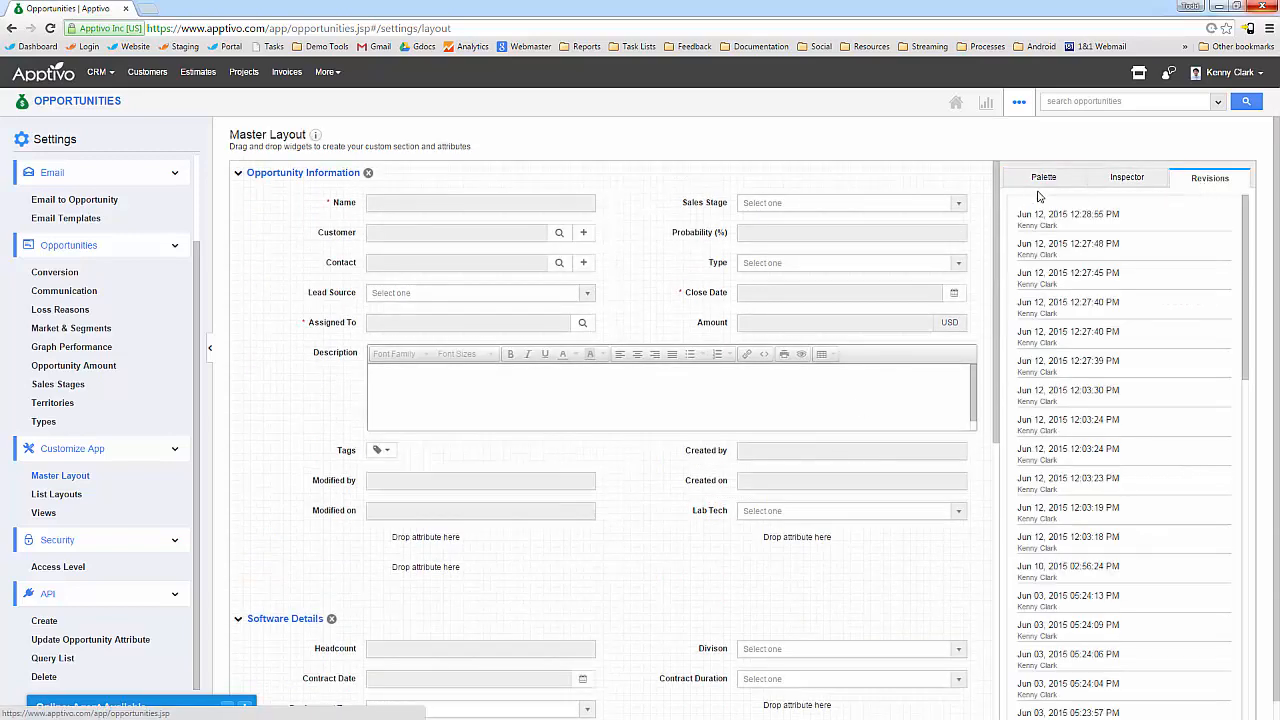
left_click(1124, 178)
left_click(1062, 186)
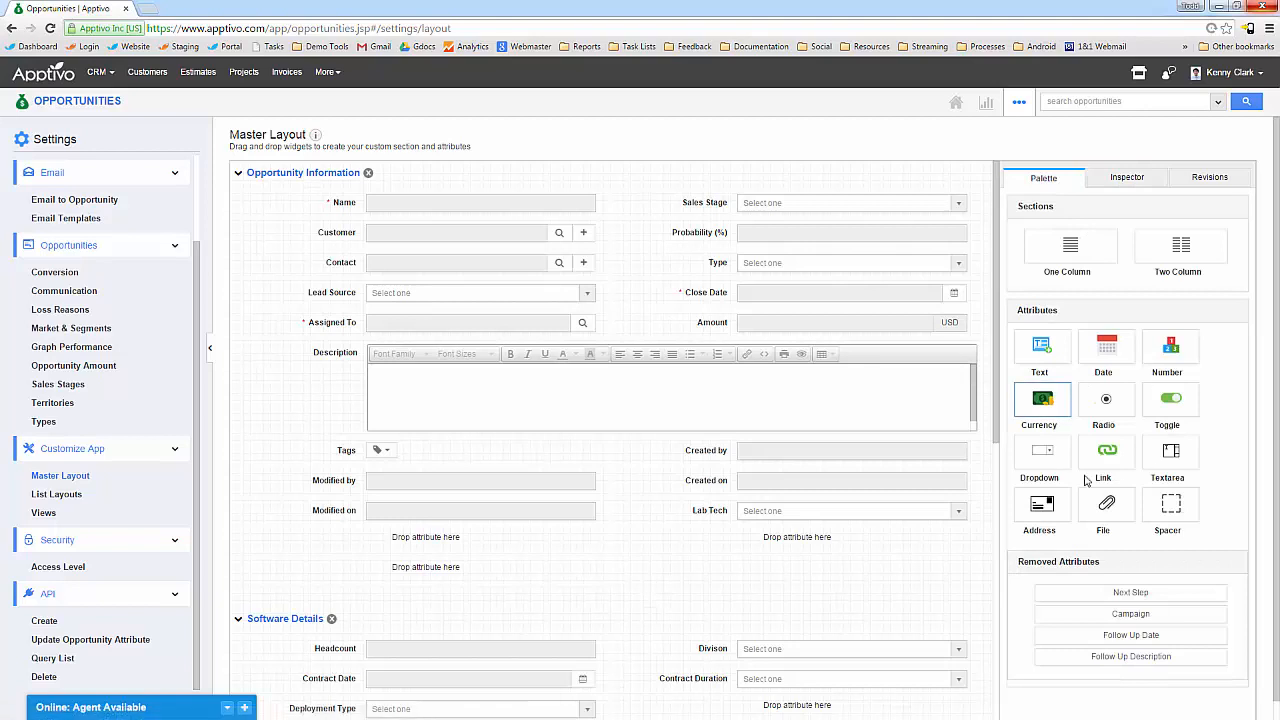
Move Lab Tech below Modified on, with A→Z sorting and 250 px column width.
left_click_drag(698, 514, 433, 553)
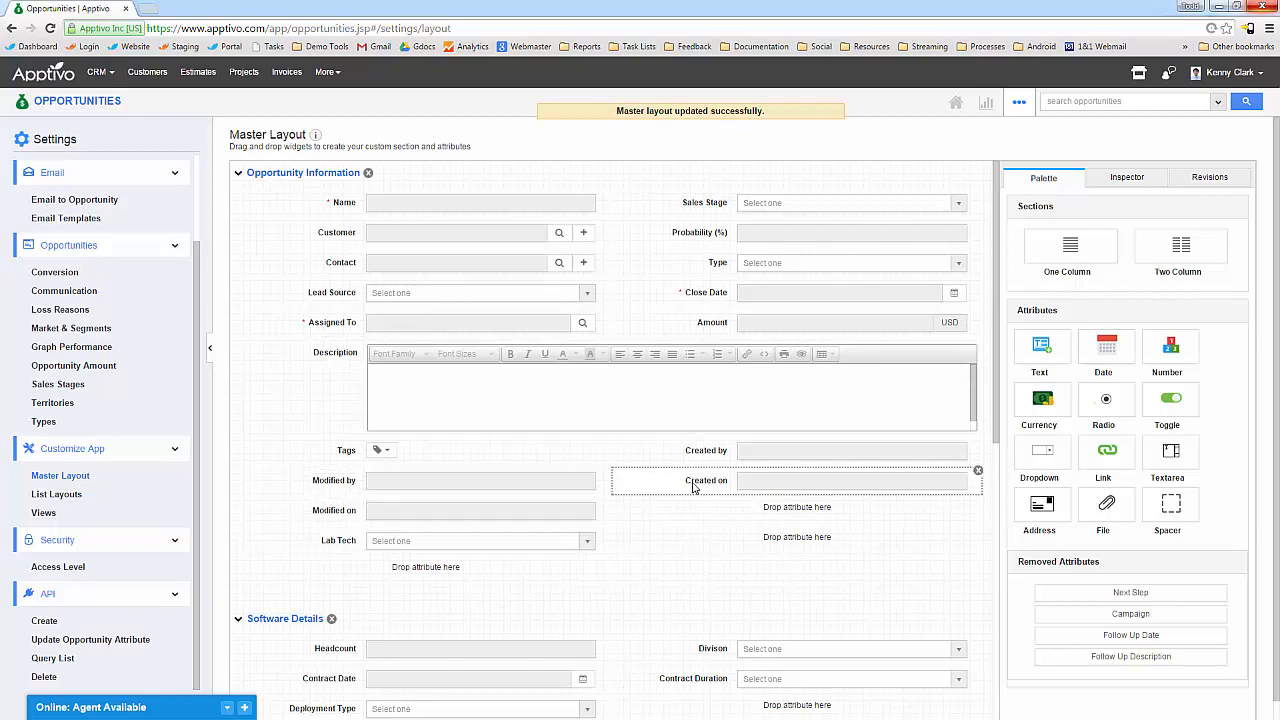
left_click(1130, 177)
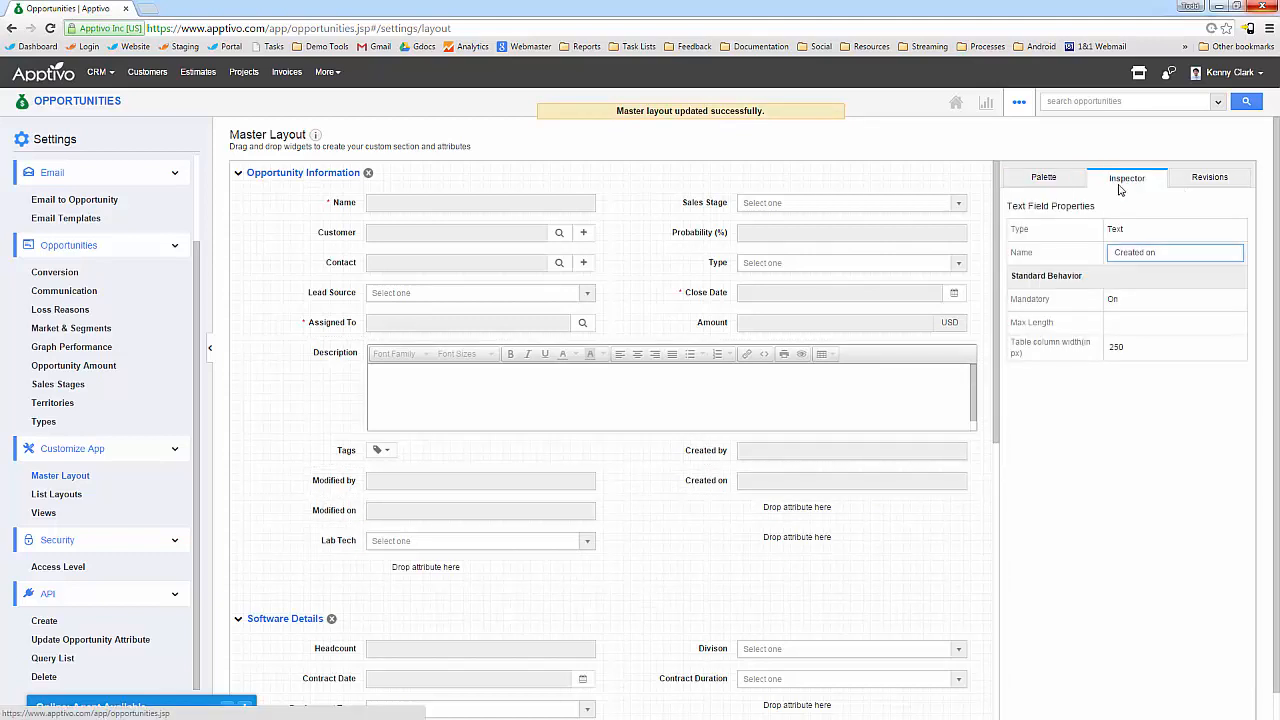
left_click(341, 543)
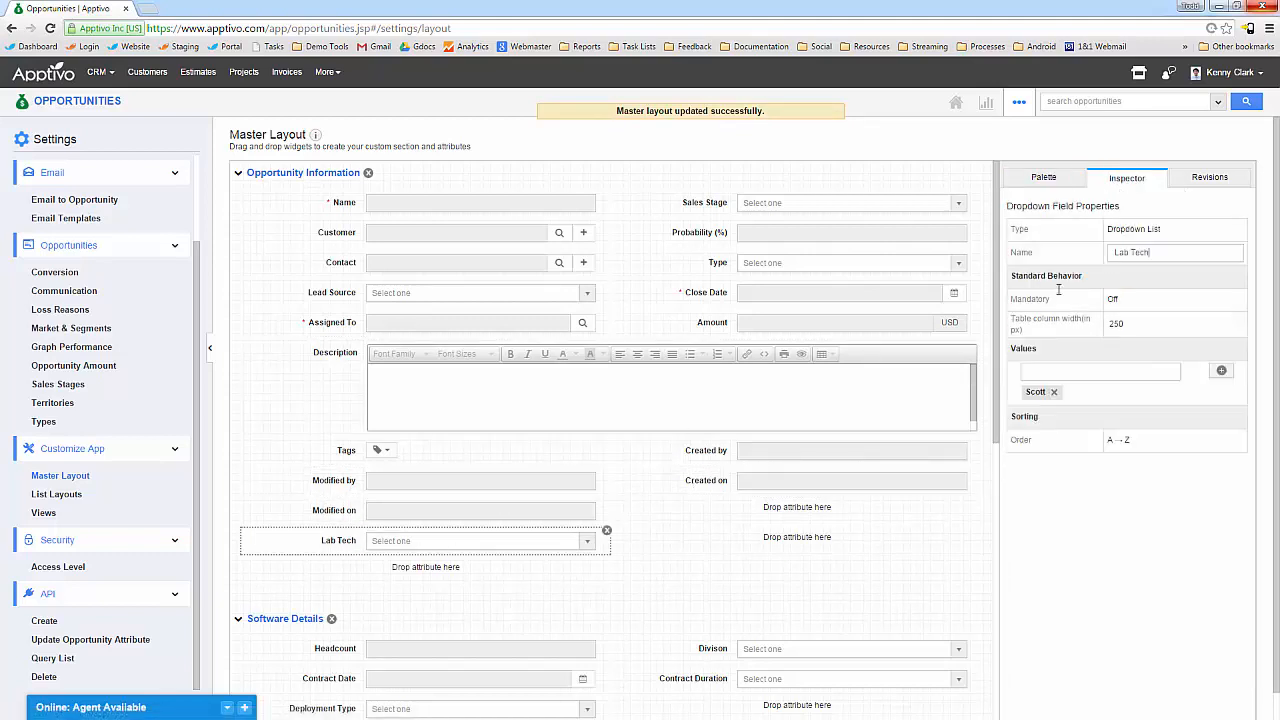
left_click(1050, 373)
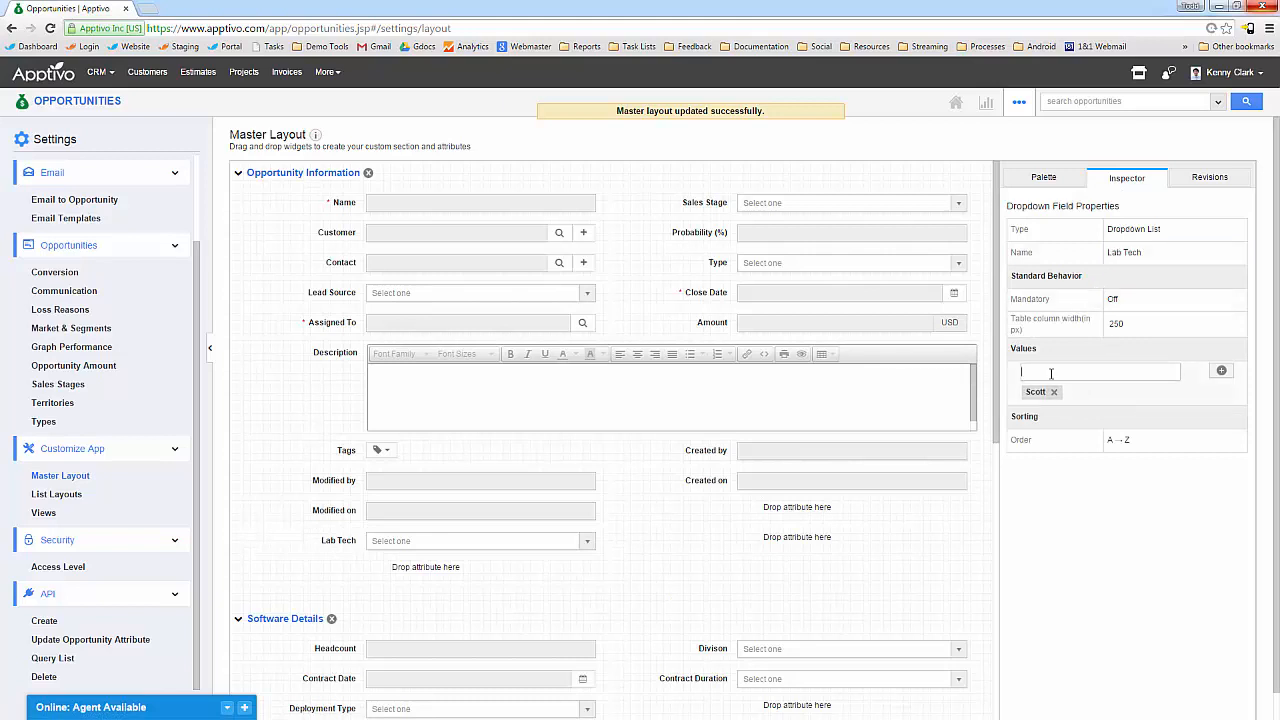
left_click(1125, 441)
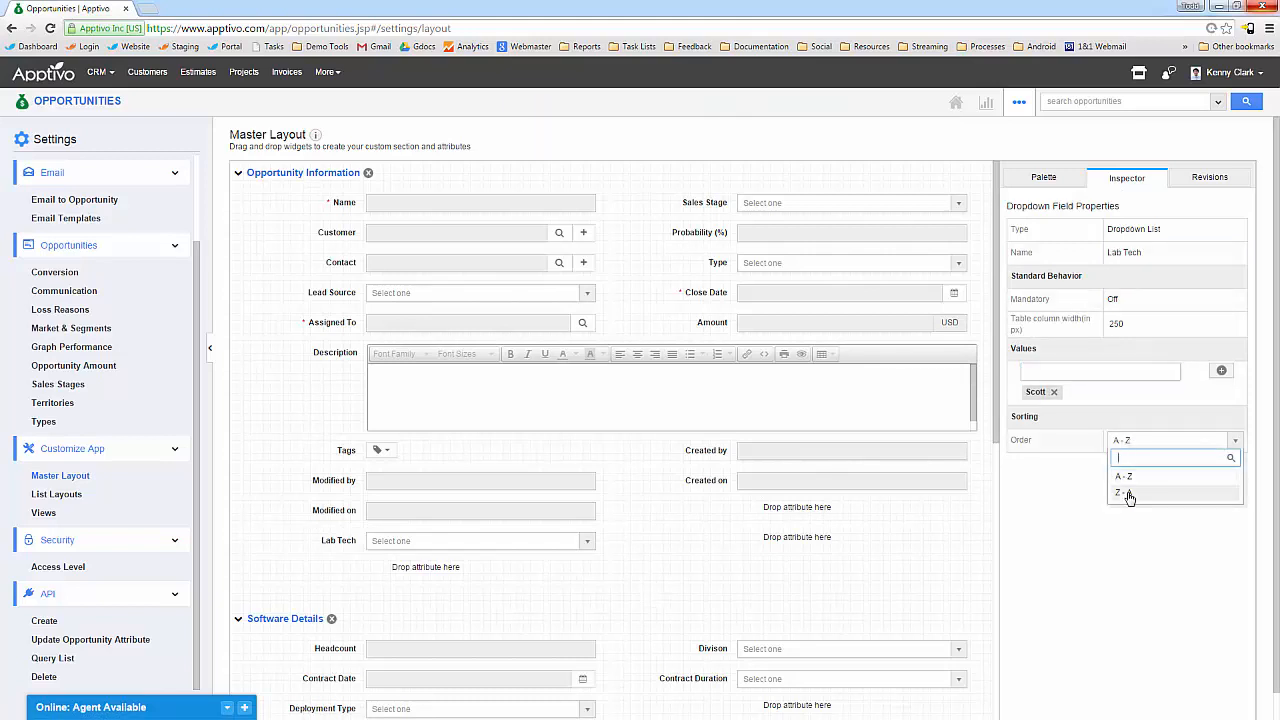
left_click(1124, 323)
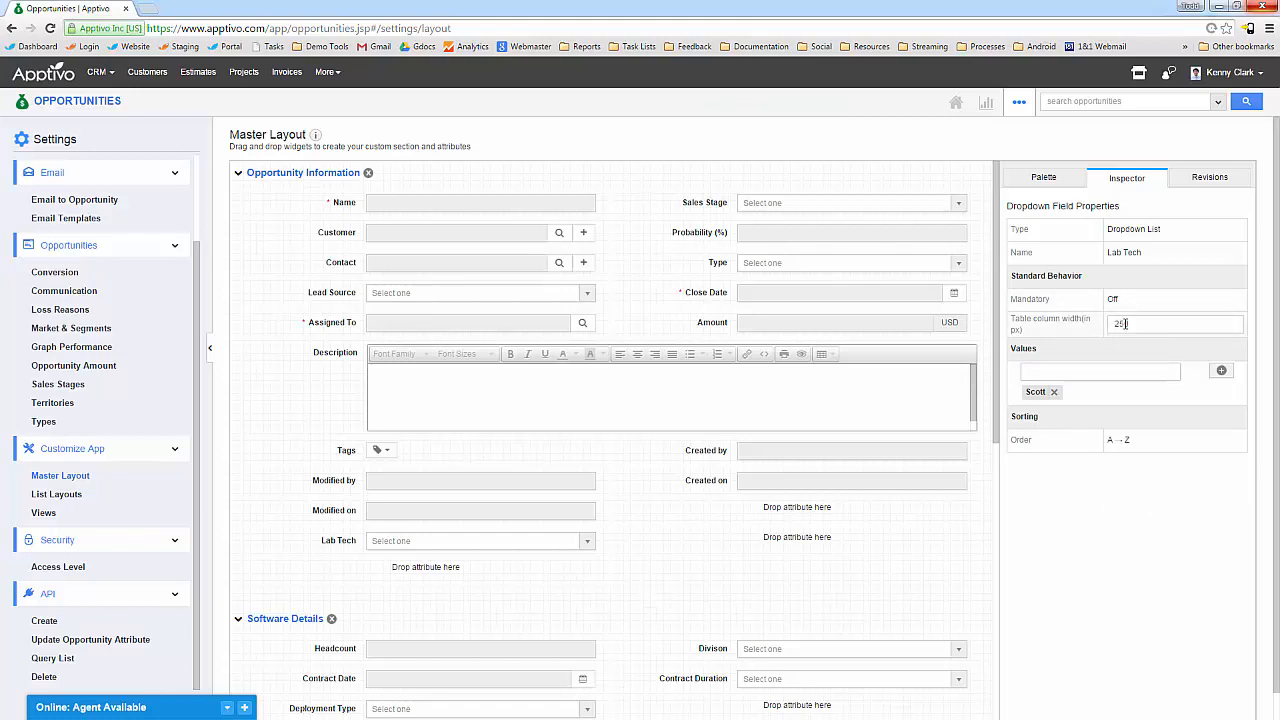
type("250")
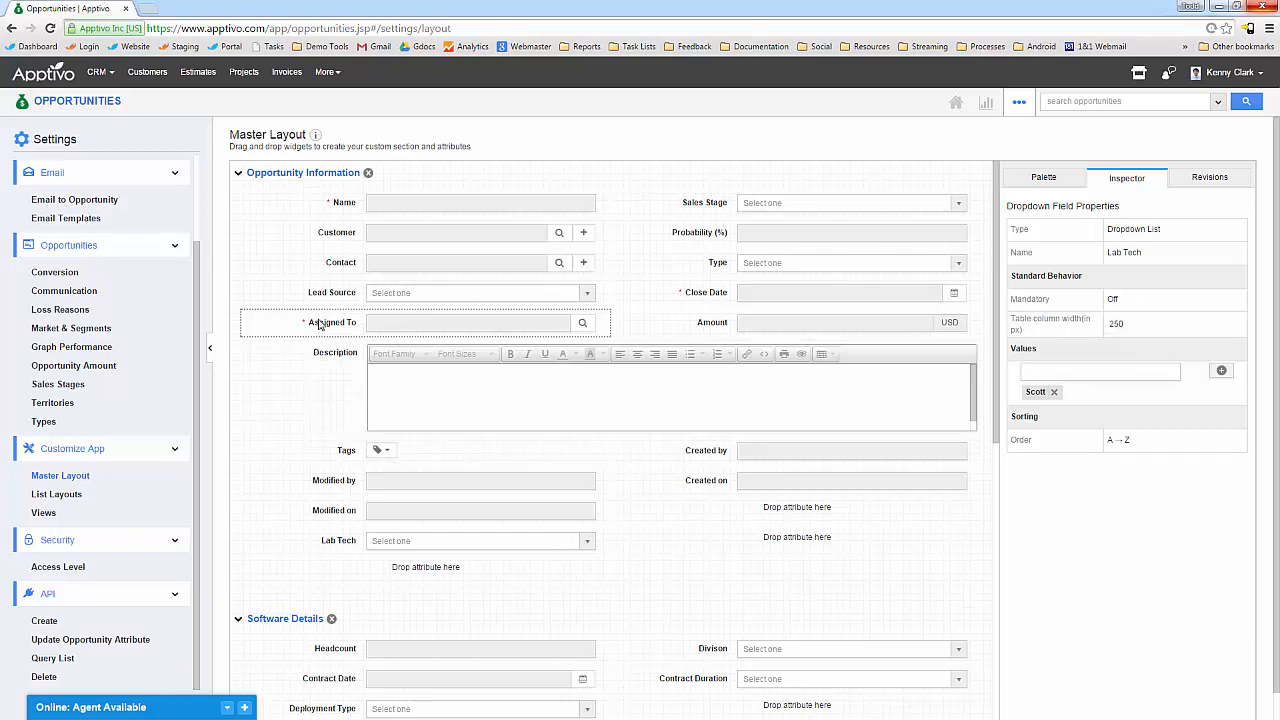
left_click(45, 497)
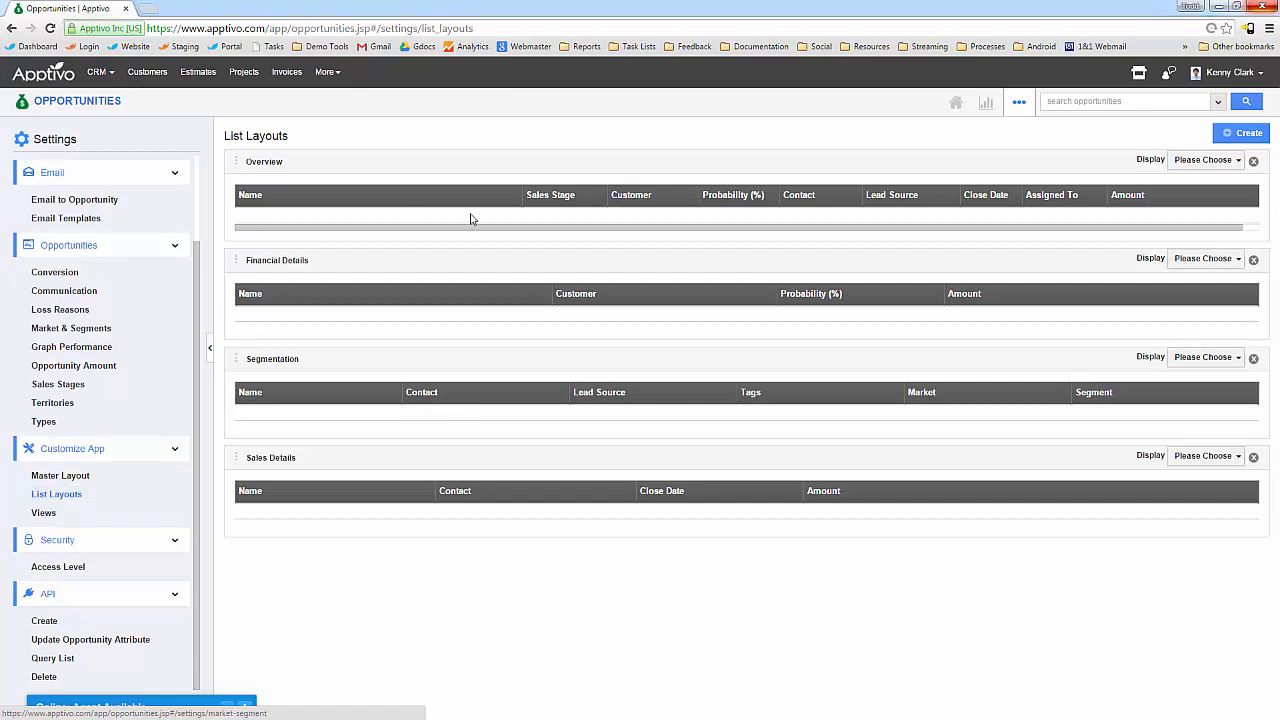
Narrow the Name column of the Overview list layout, then bring up the Views settings.
left_click_drag(516, 195, 476, 196)
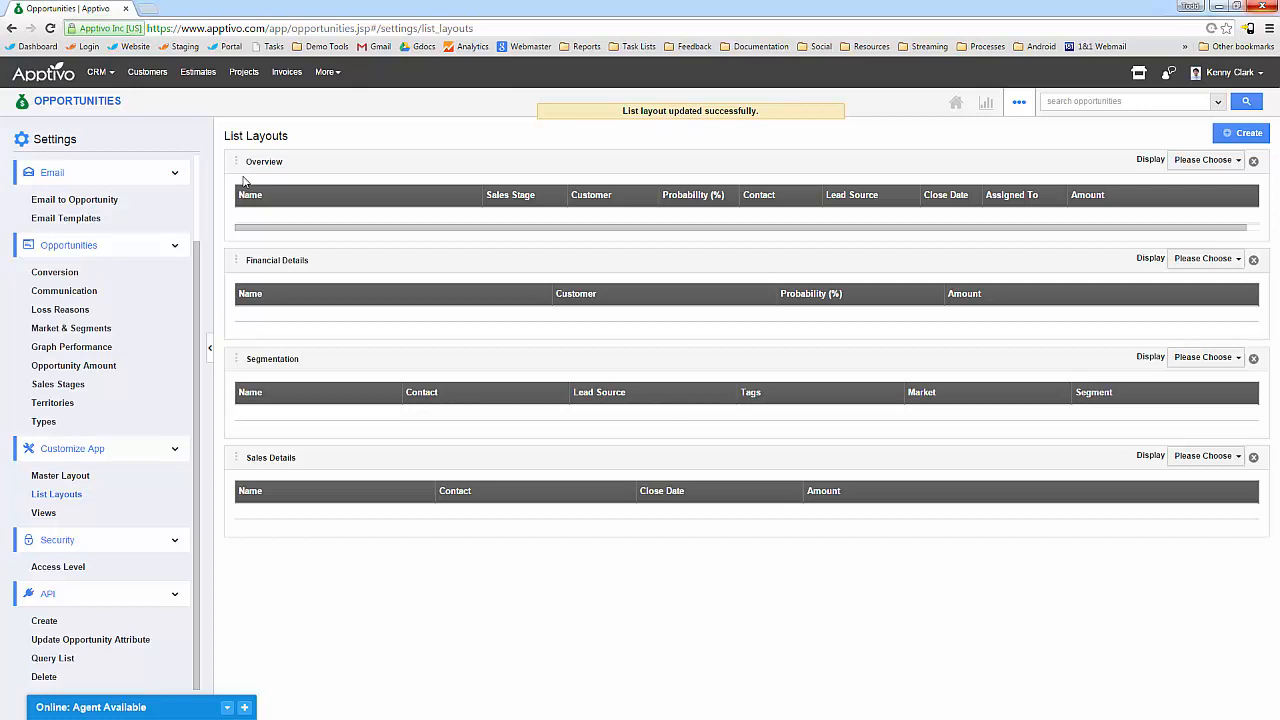
left_click(35, 514)
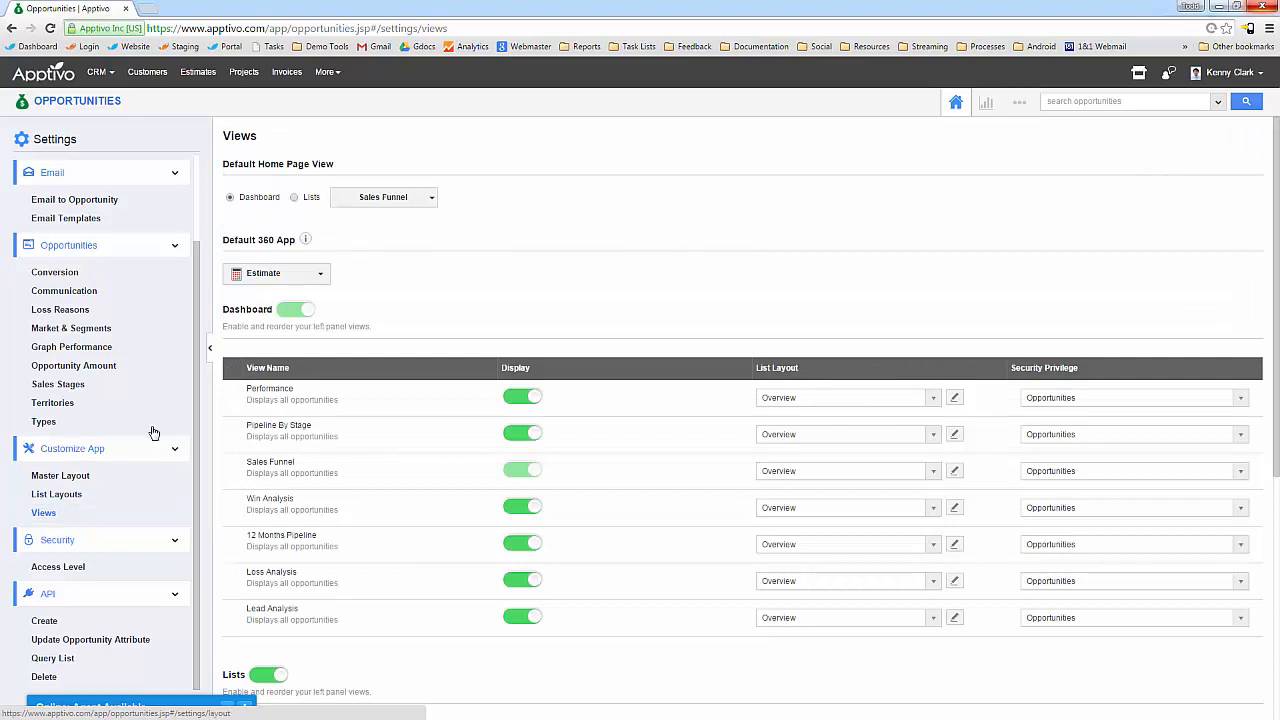
Change the default home page view from Sales Funnel to Performance and show that dashboard.
scroll(452, 304, "down", 3)
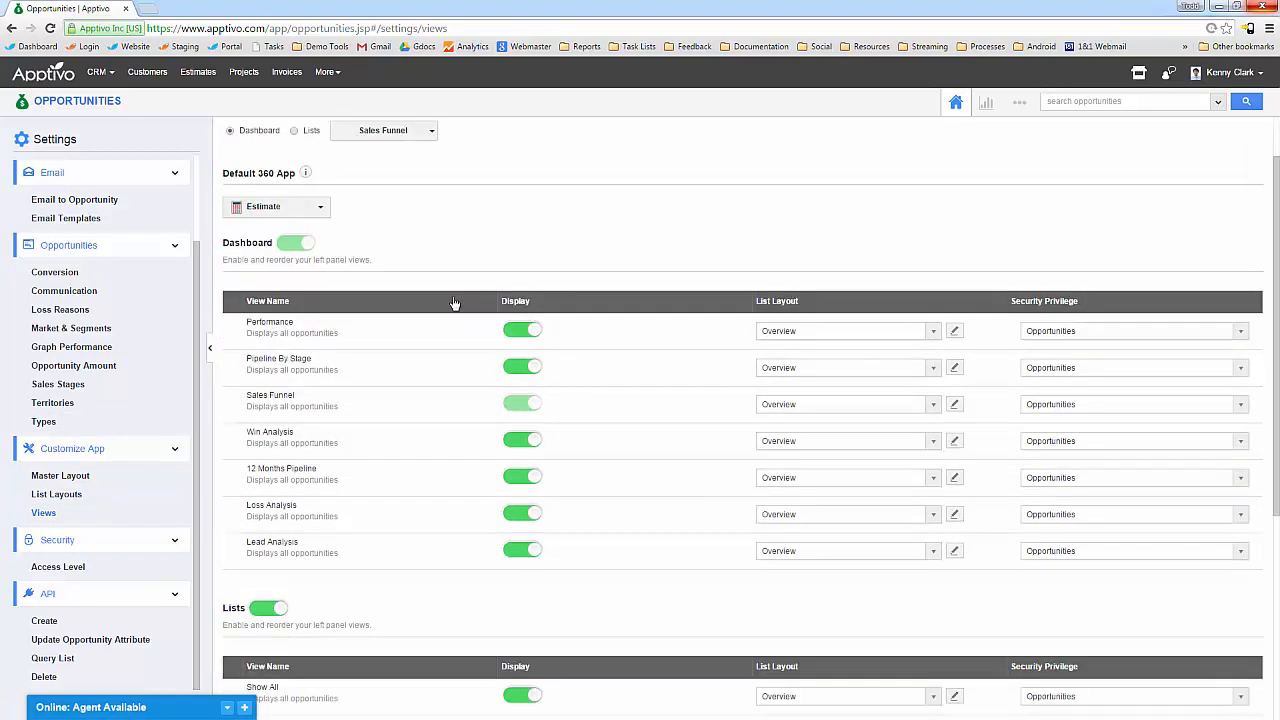
scroll(286, 449, "up", 1)
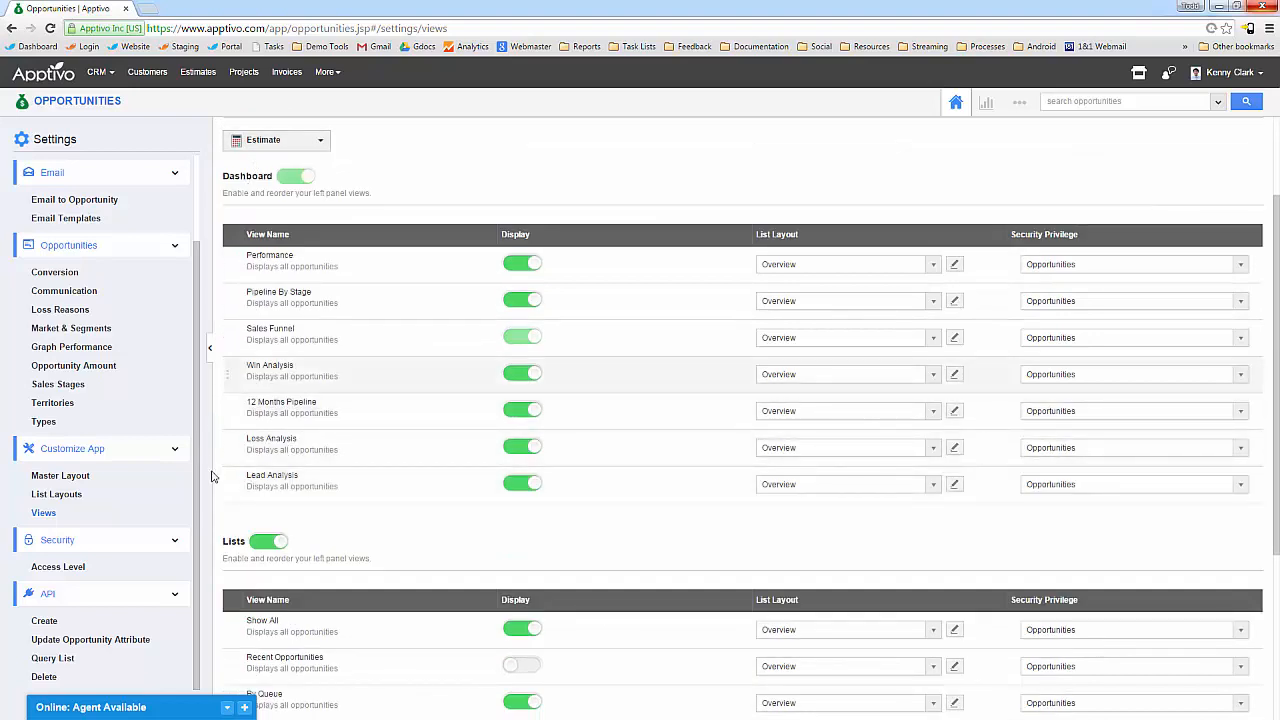
scroll(330, 490, "up", 1)
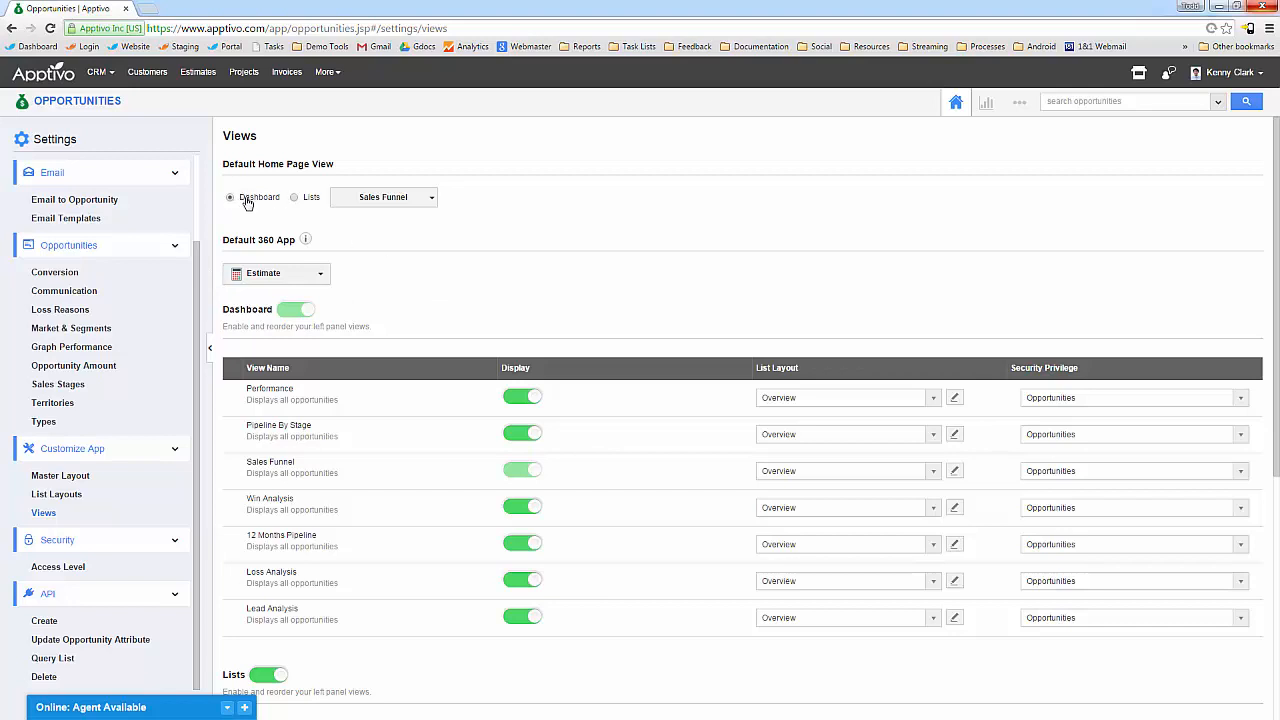
left_click(402, 204)
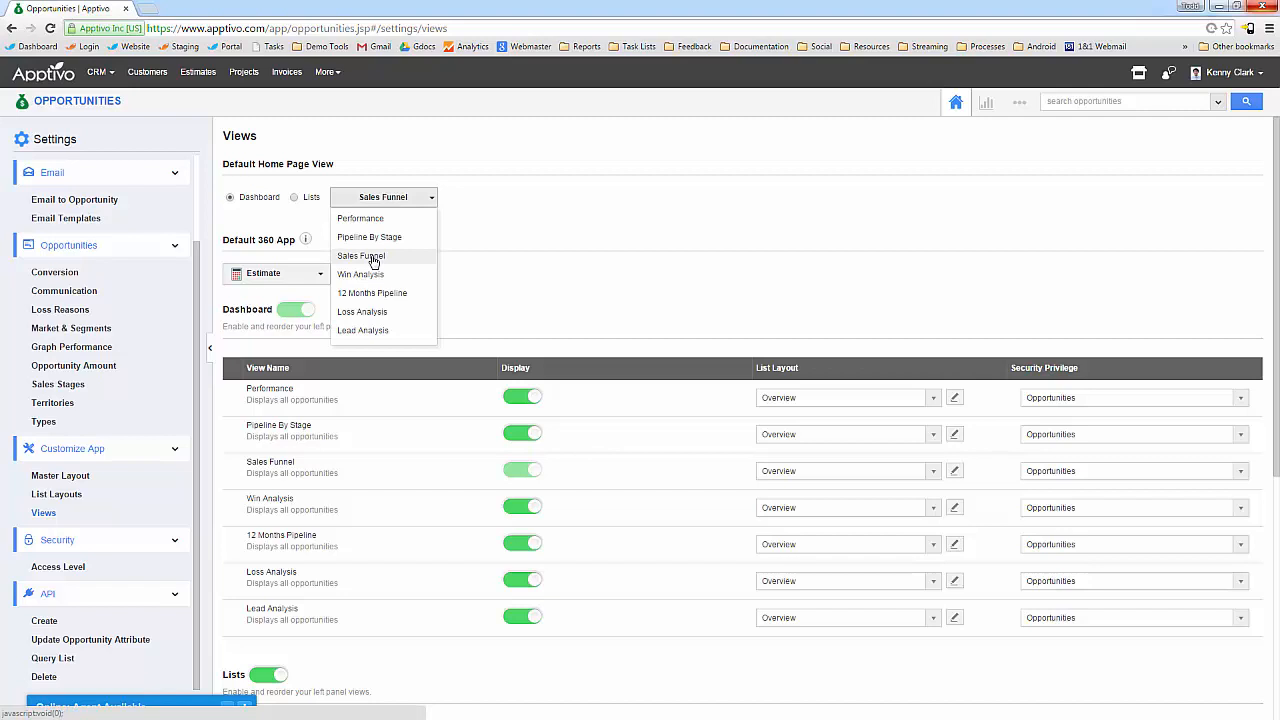
left_click(350, 218)
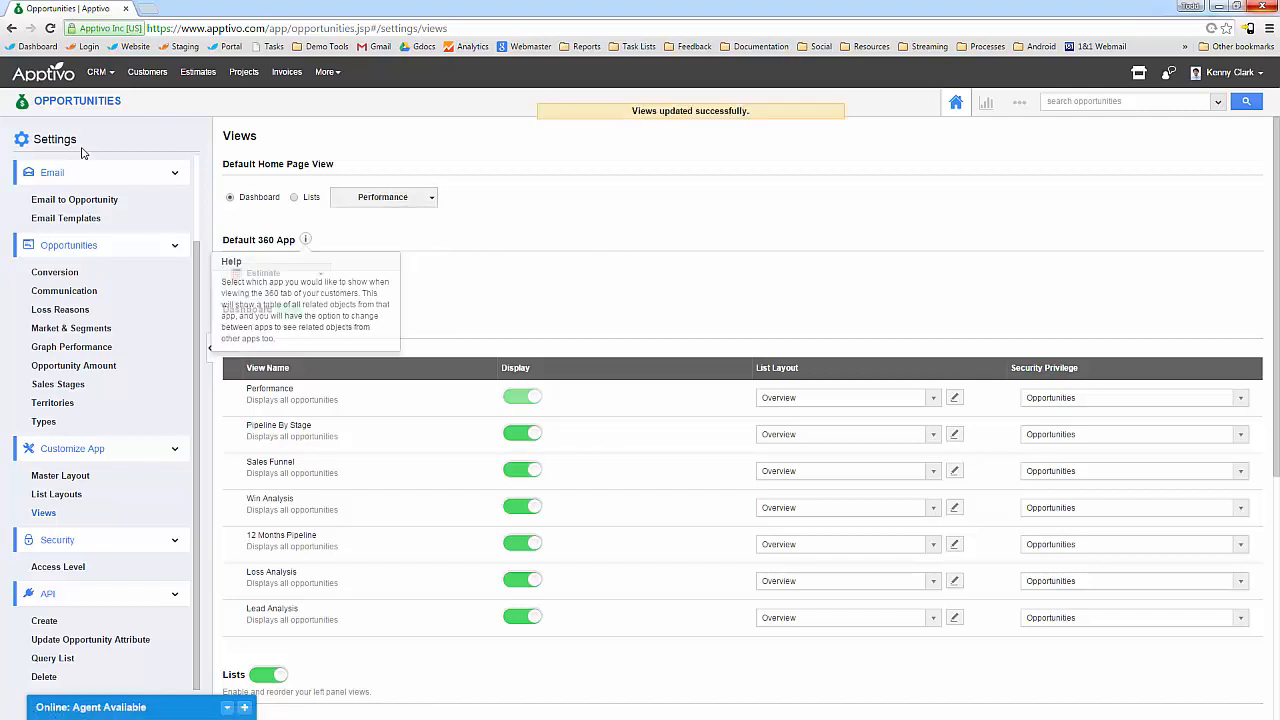
left_click(62, 101)
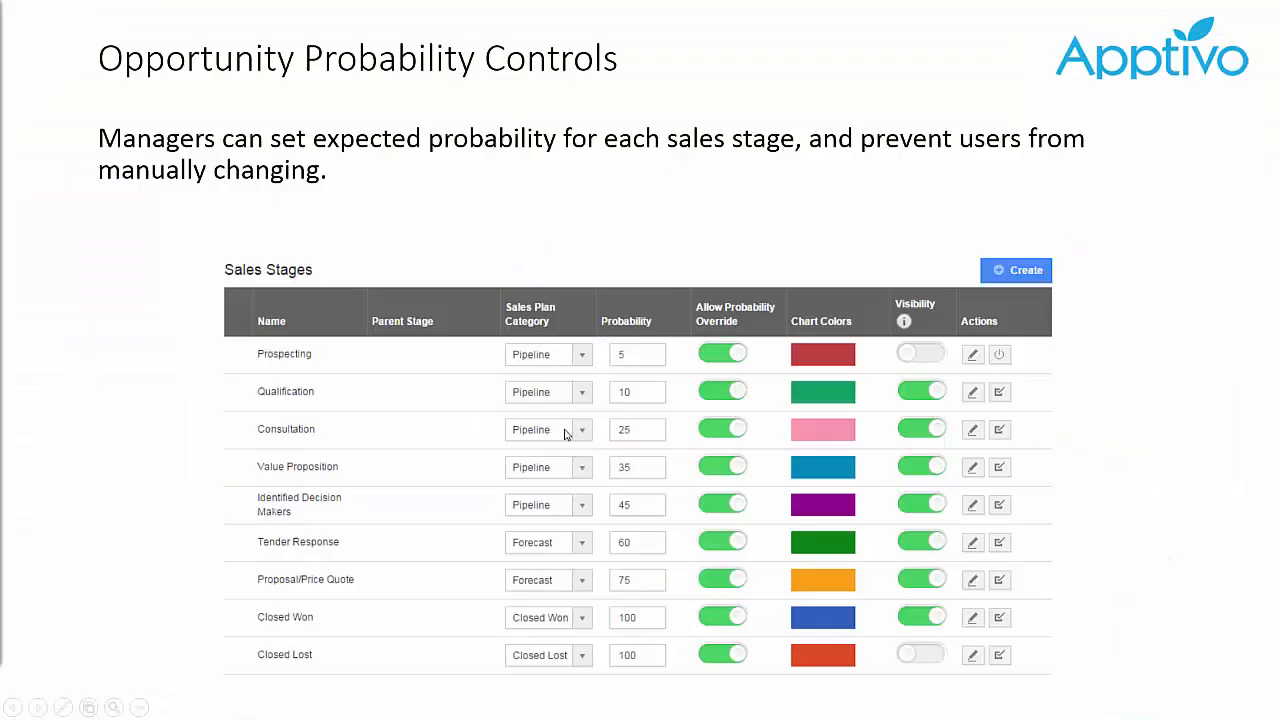
Advance the slide and open the A & S Website Design opportunity from the all-opportunities table.
left_click(563, 430)
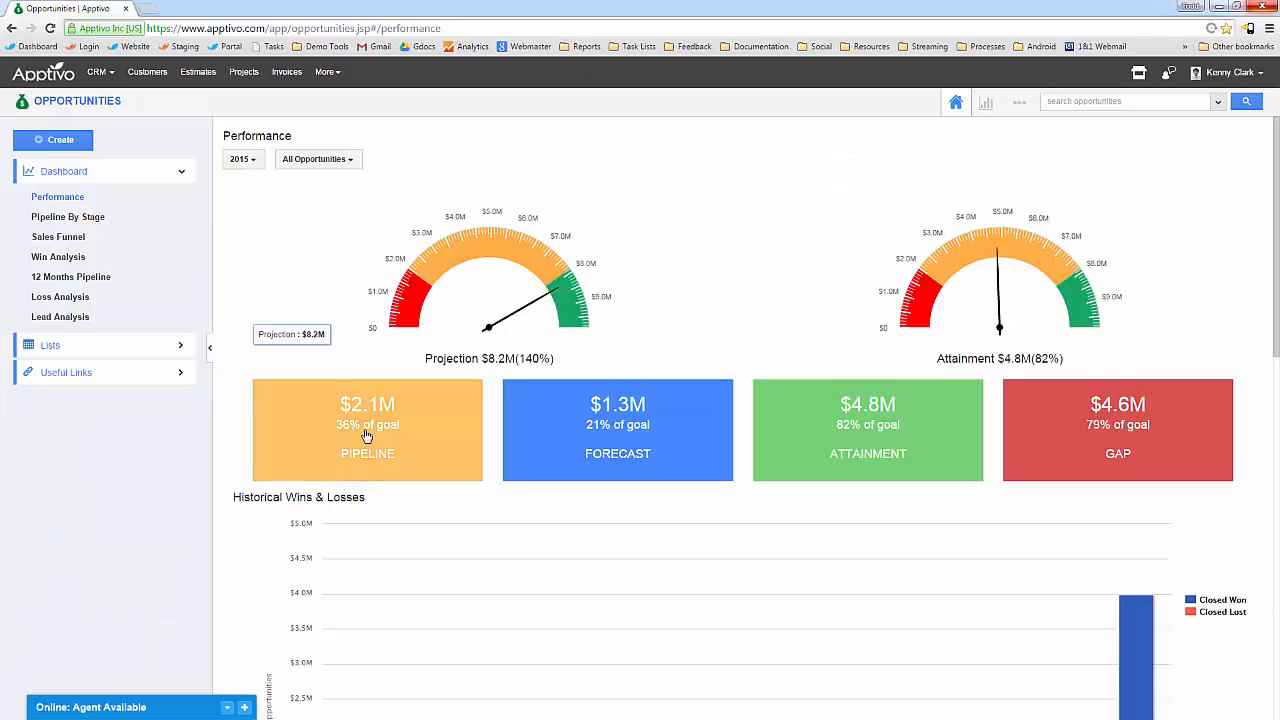
left_click(64, 345)
left_click(52, 370)
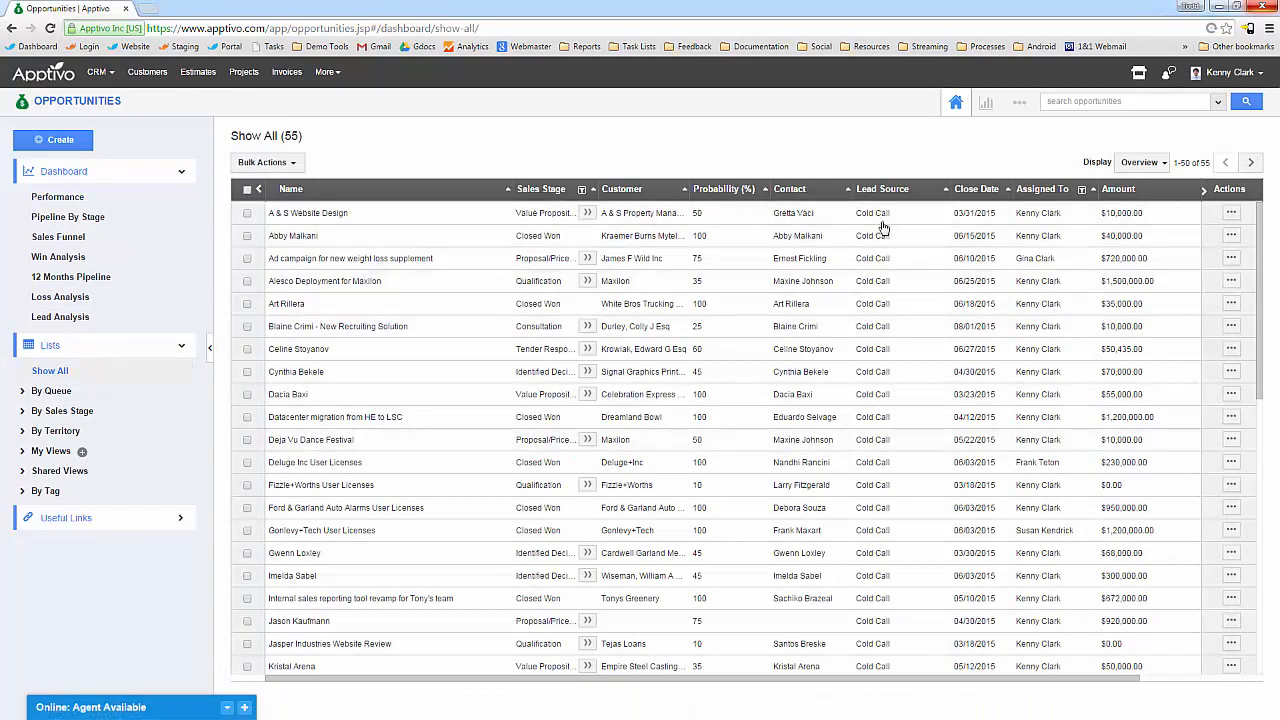
left_click(1231, 213)
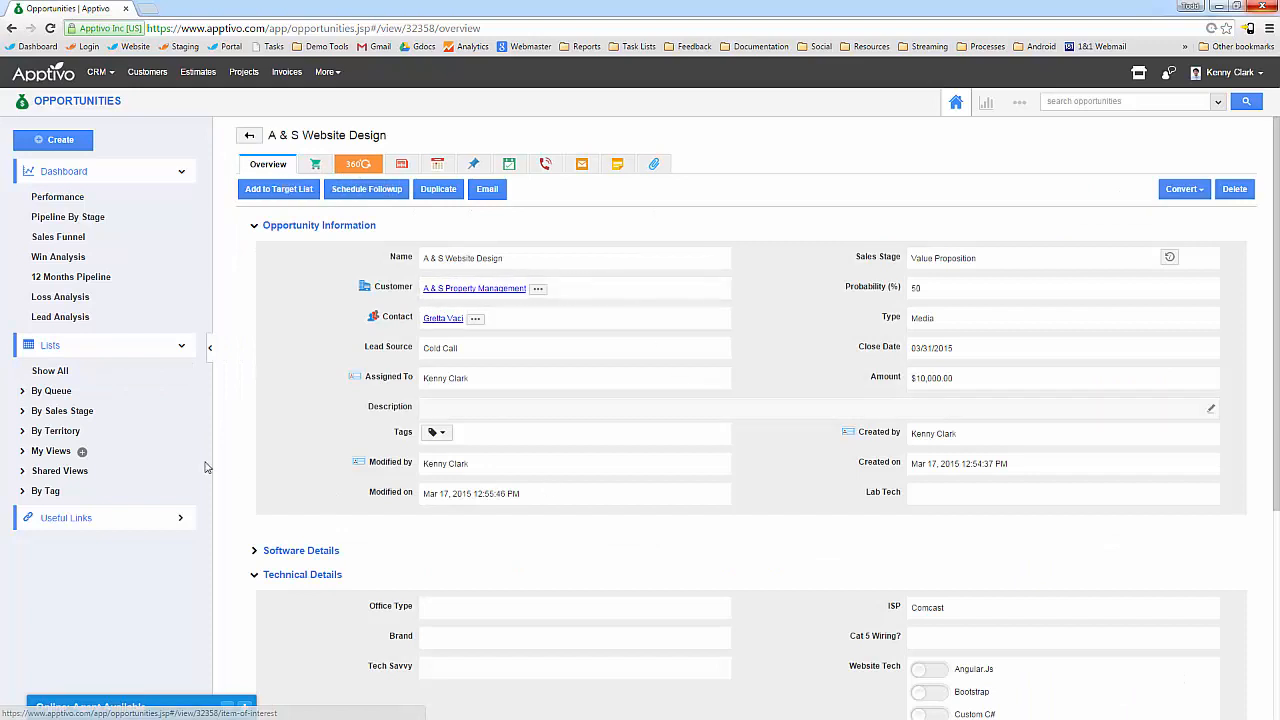
Toggle Software Details, then collapse the Technical Details and Additional Information sections.
left_click(295, 551)
scroll(305, 423, "down", 3)
left_click(299, 287)
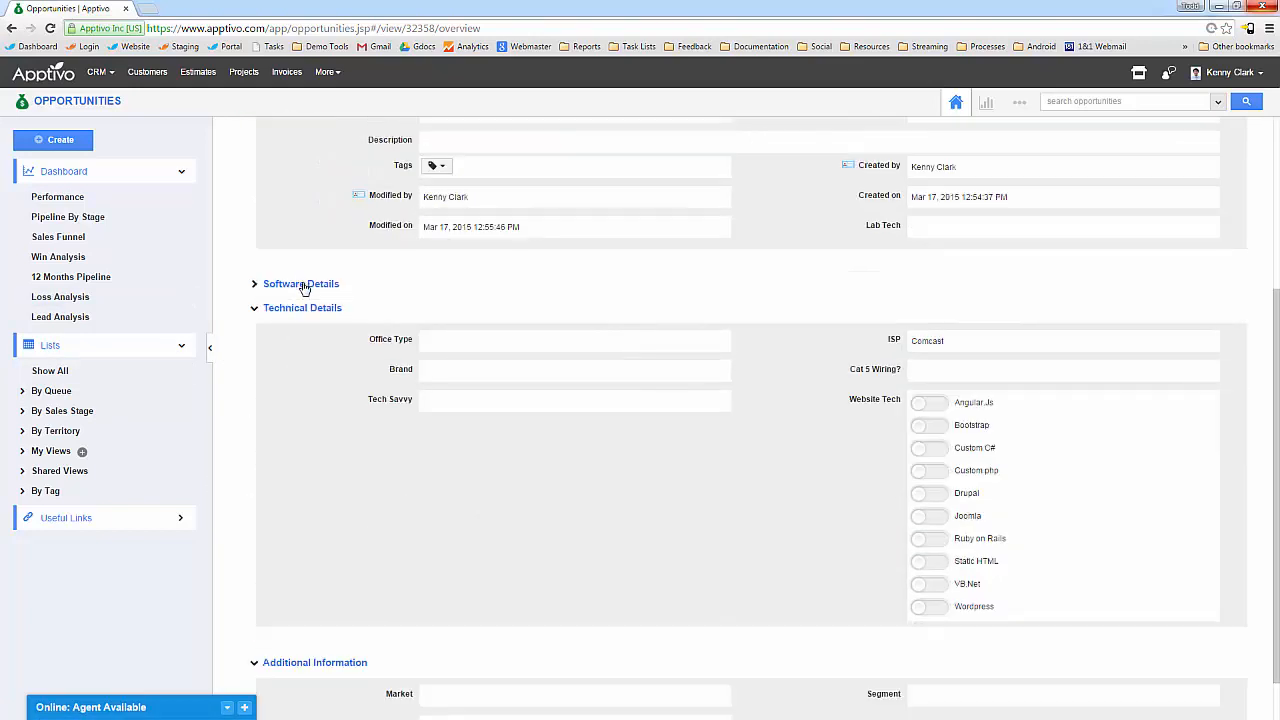
scroll(302, 340, "down", 1)
scroll(312, 347, "up", 1)
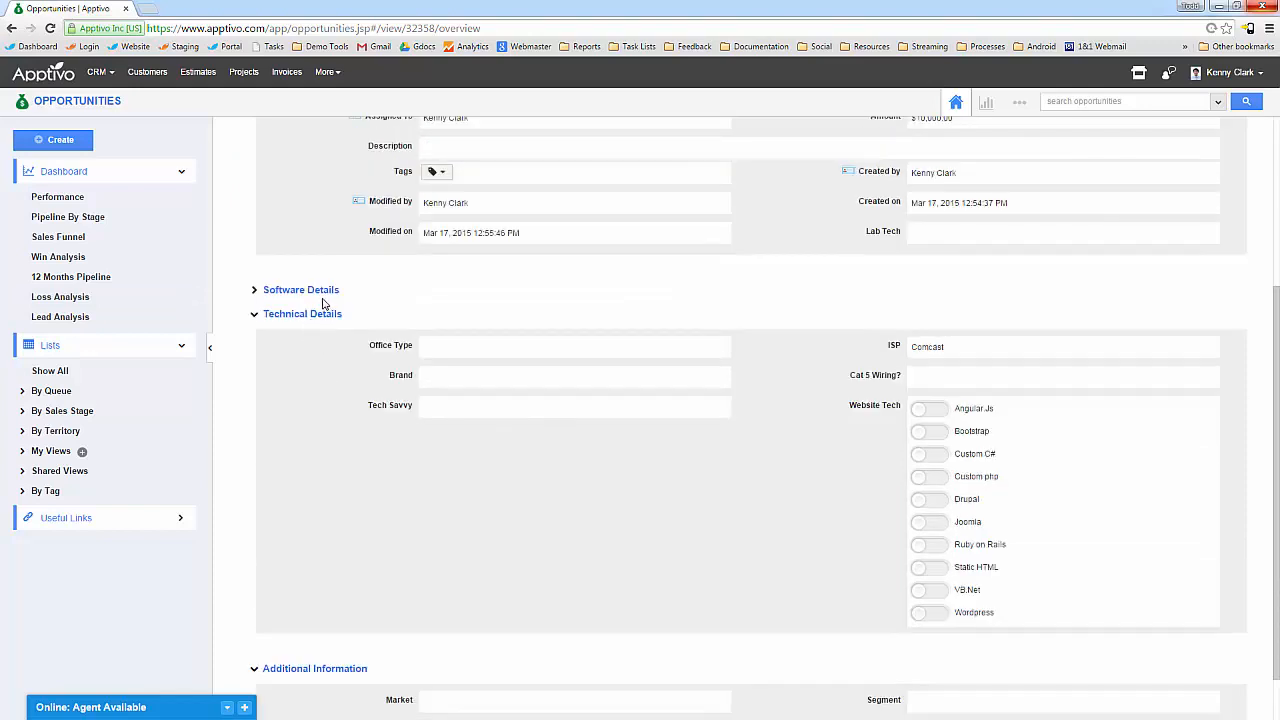
scroll(314, 308, "up", 4)
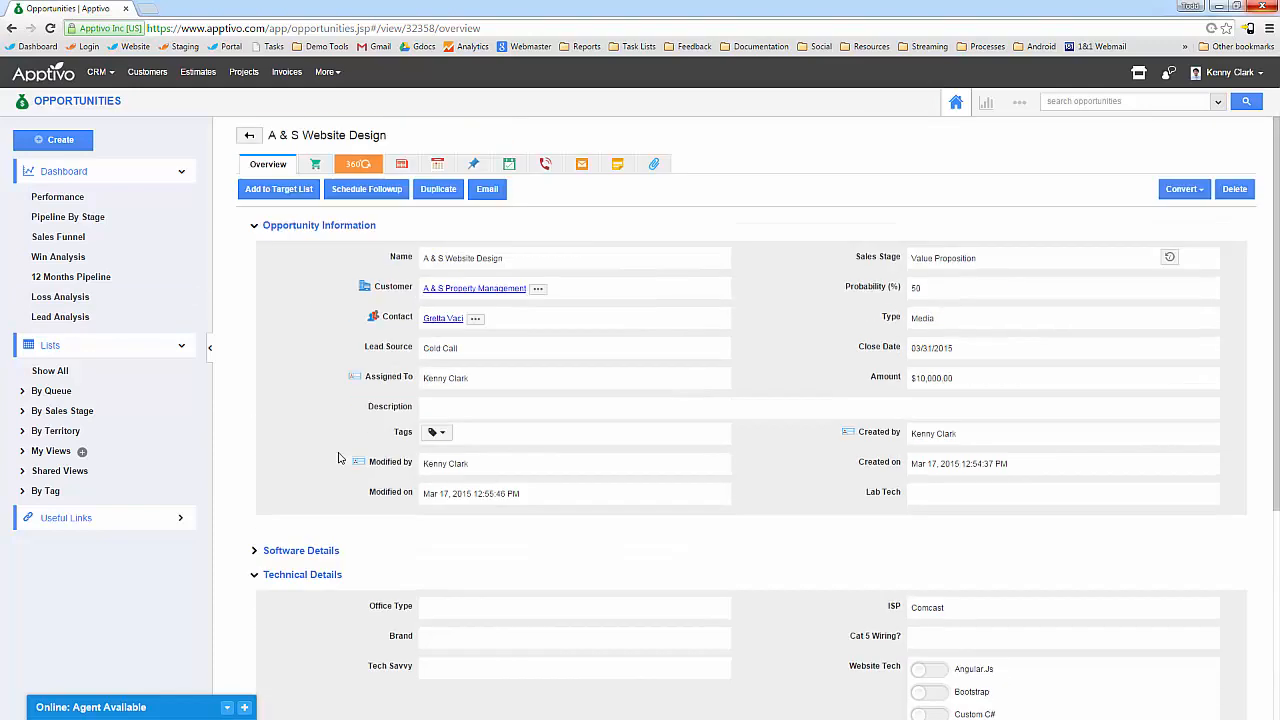
left_click(310, 576)
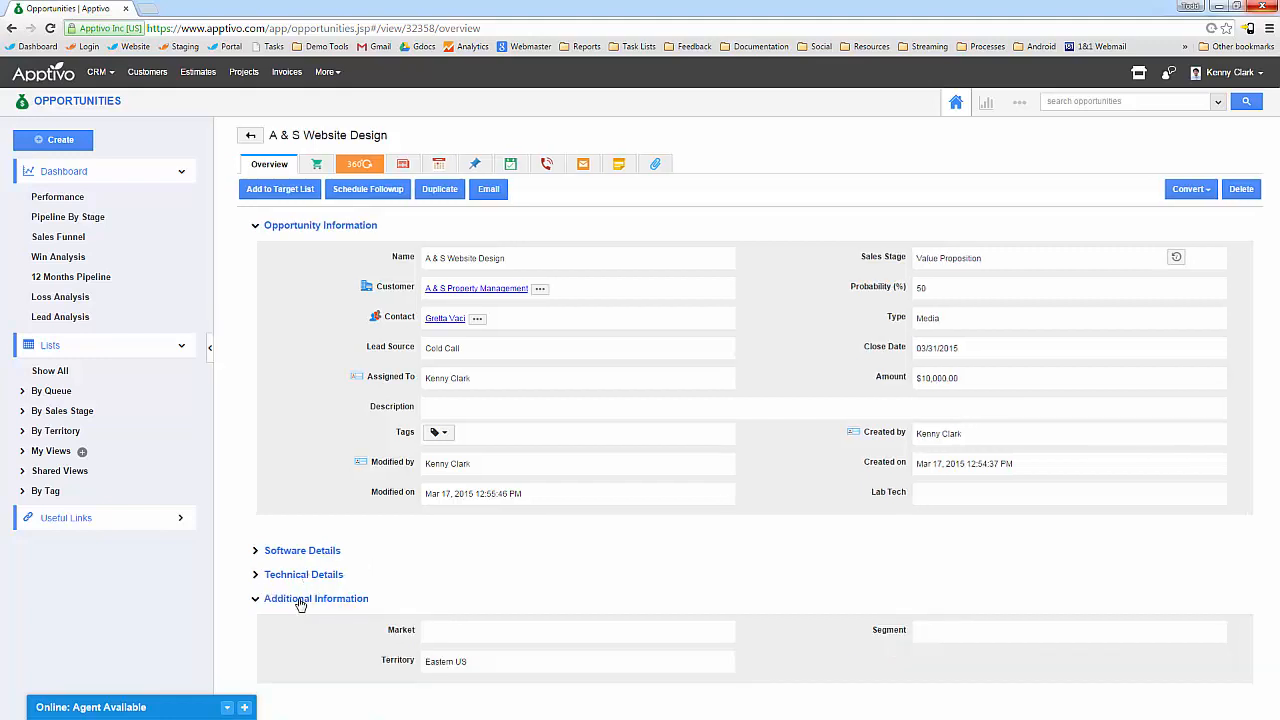
left_click(300, 600)
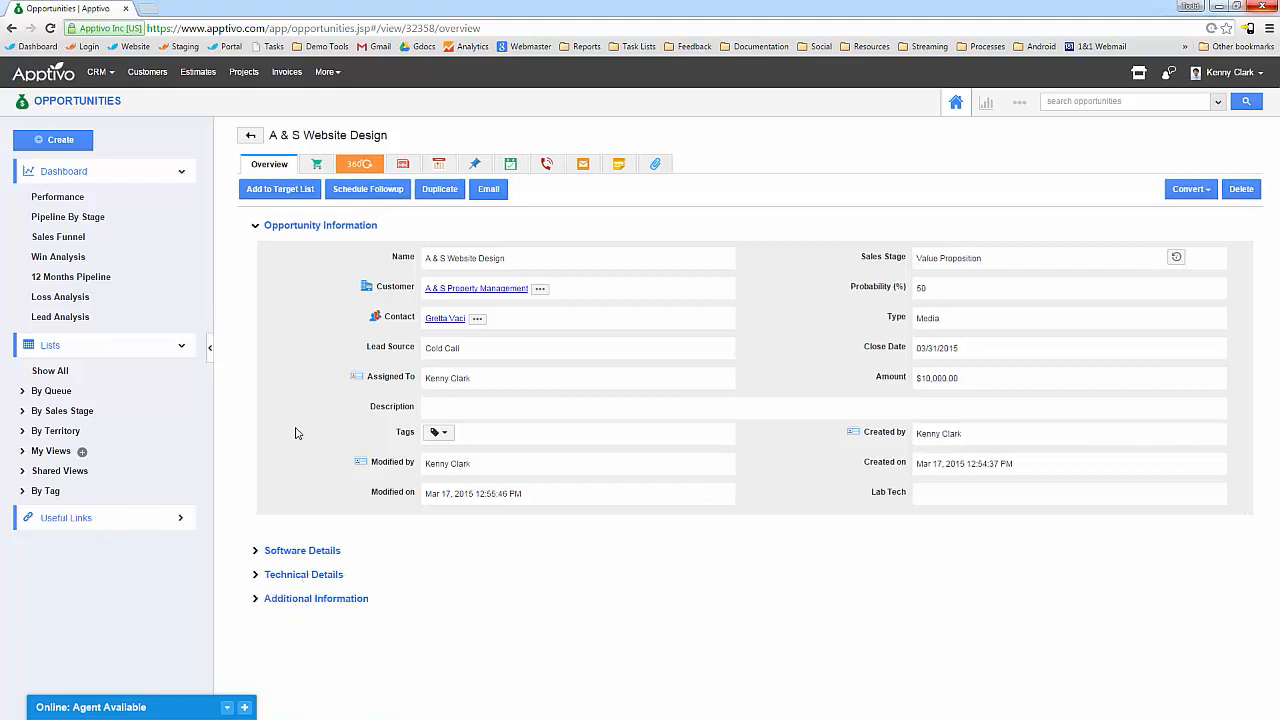
Expand Software Details, Technical Details and Additional Information, then view the Item of Interest list.
left_click(310, 562)
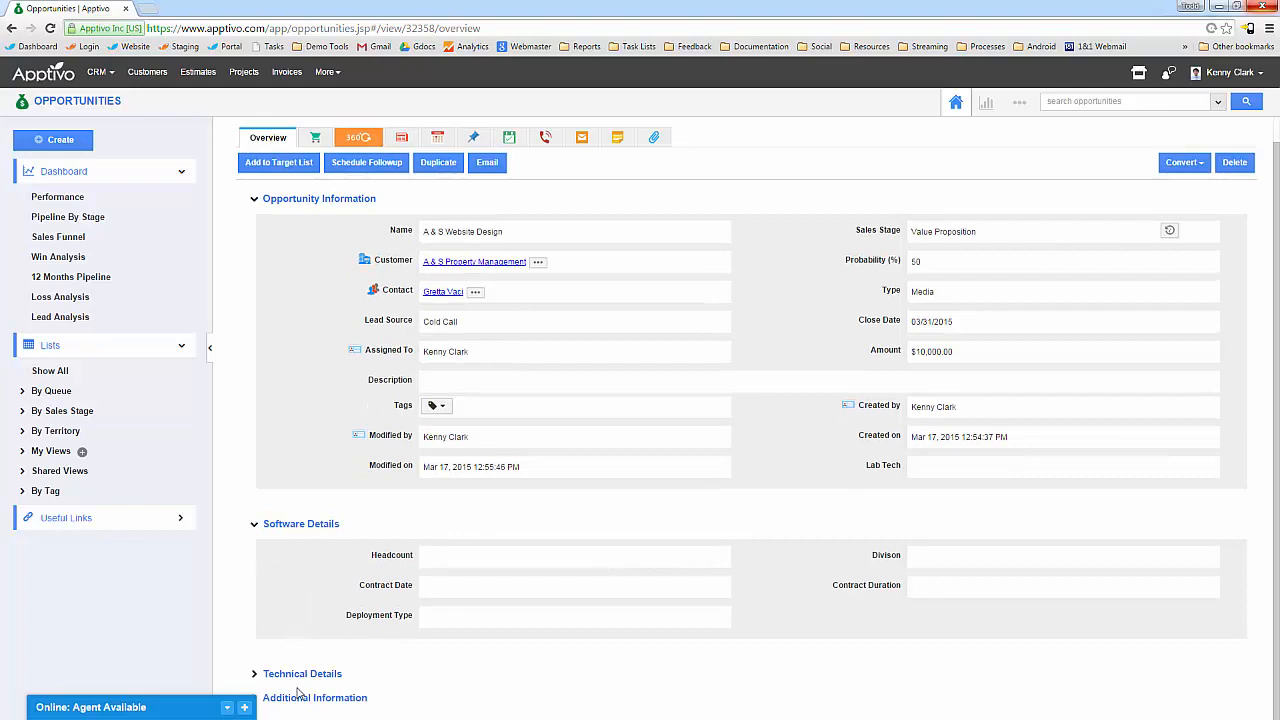
left_click(314, 673)
left_click(314, 697)
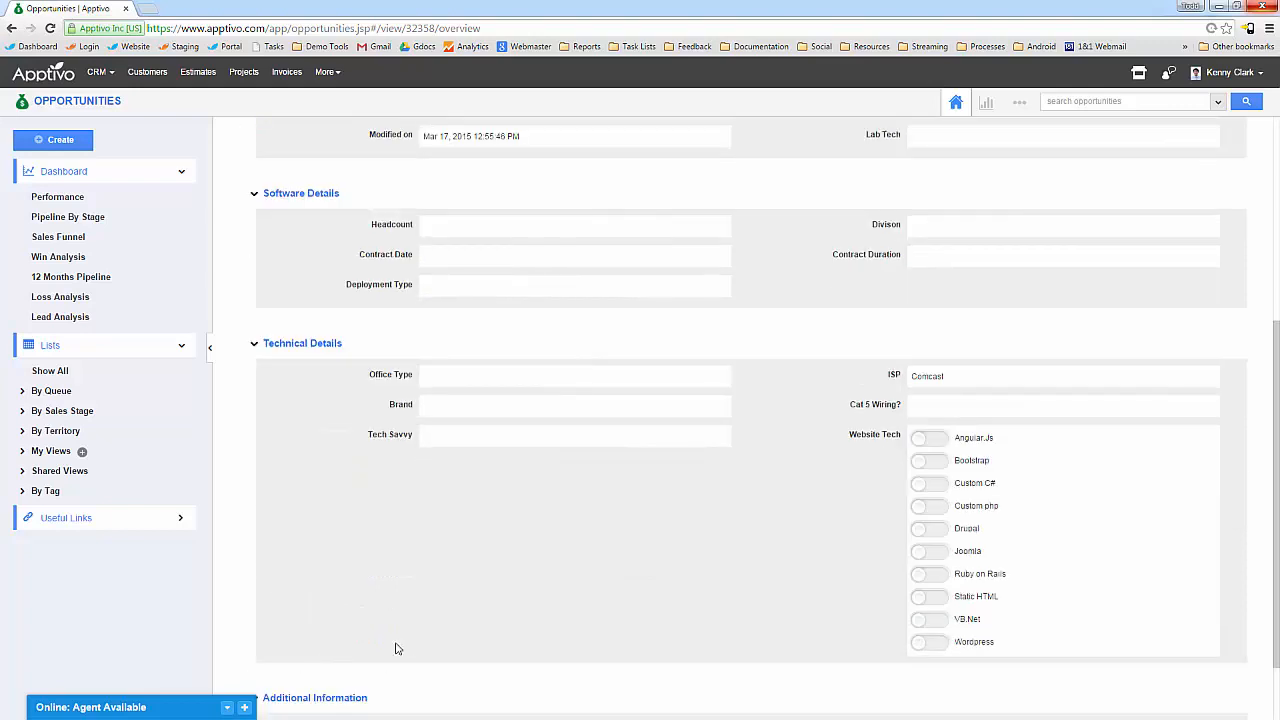
scroll(414, 633, "up", 5)
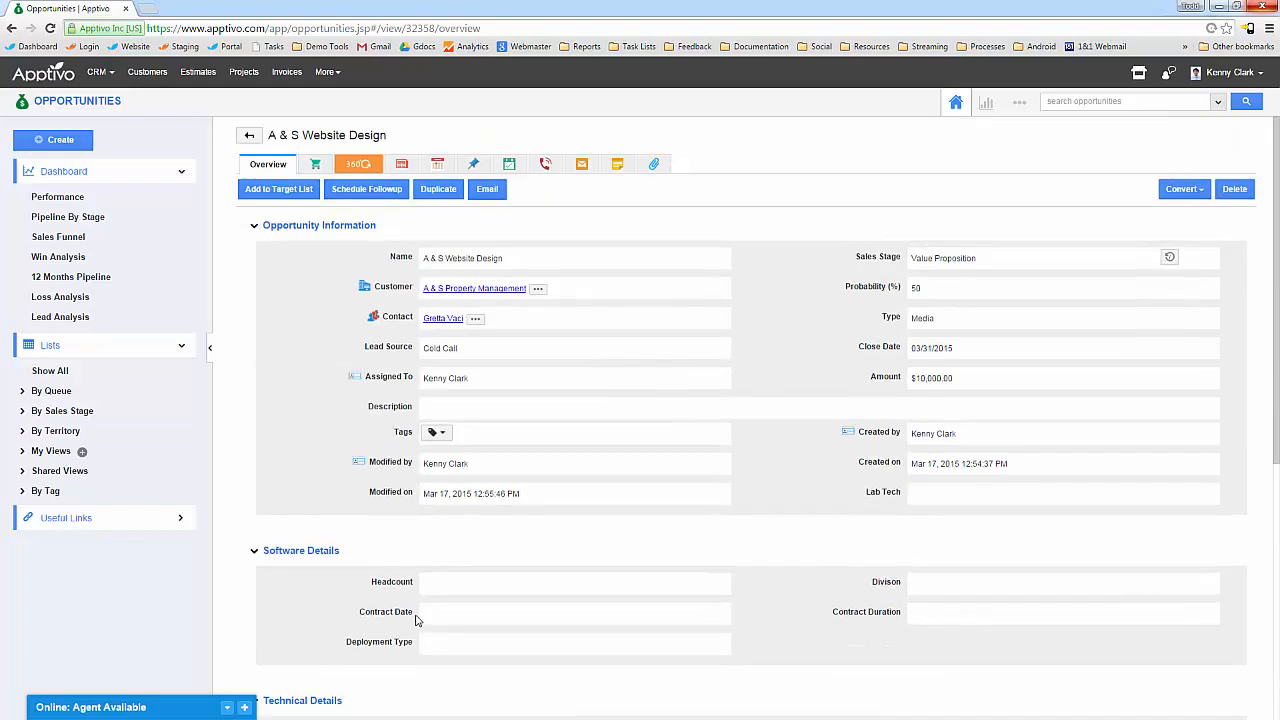
left_click(315, 164)
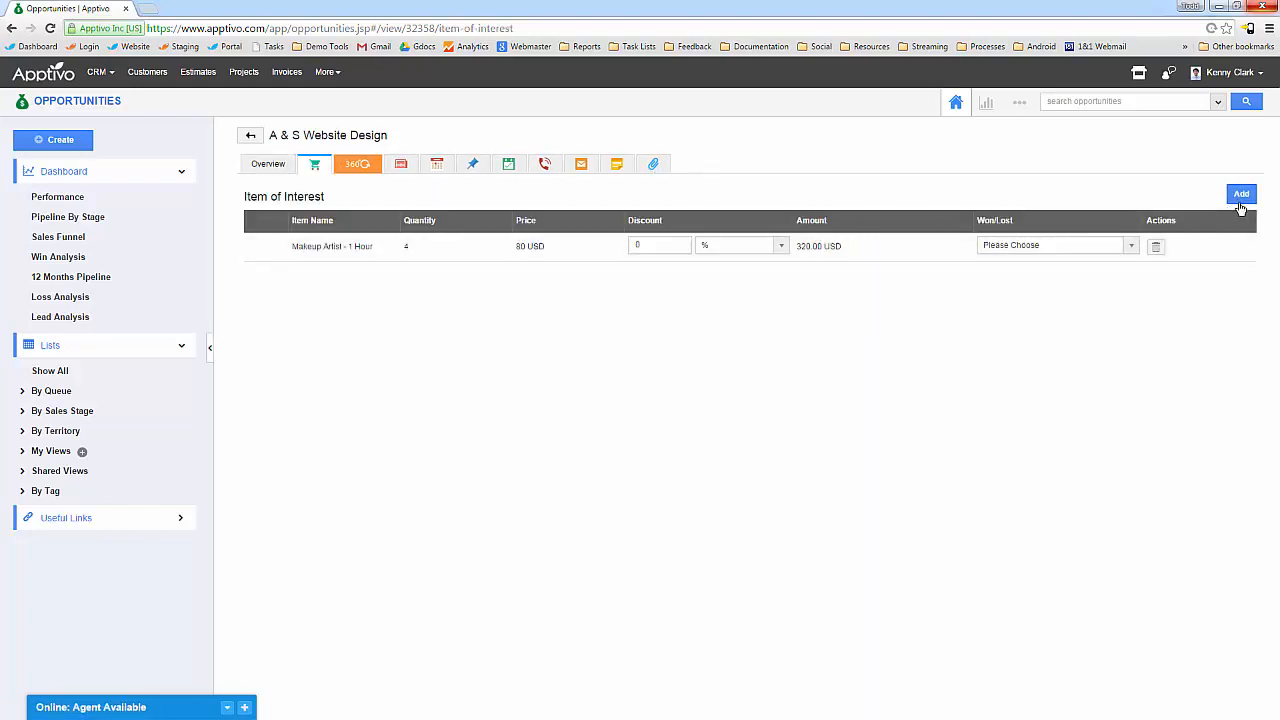
Tick 300x250 Digital Ad Design at quantity 20 and Implementation - Business - 1 hr at quantity 5.
left_click(1242, 195)
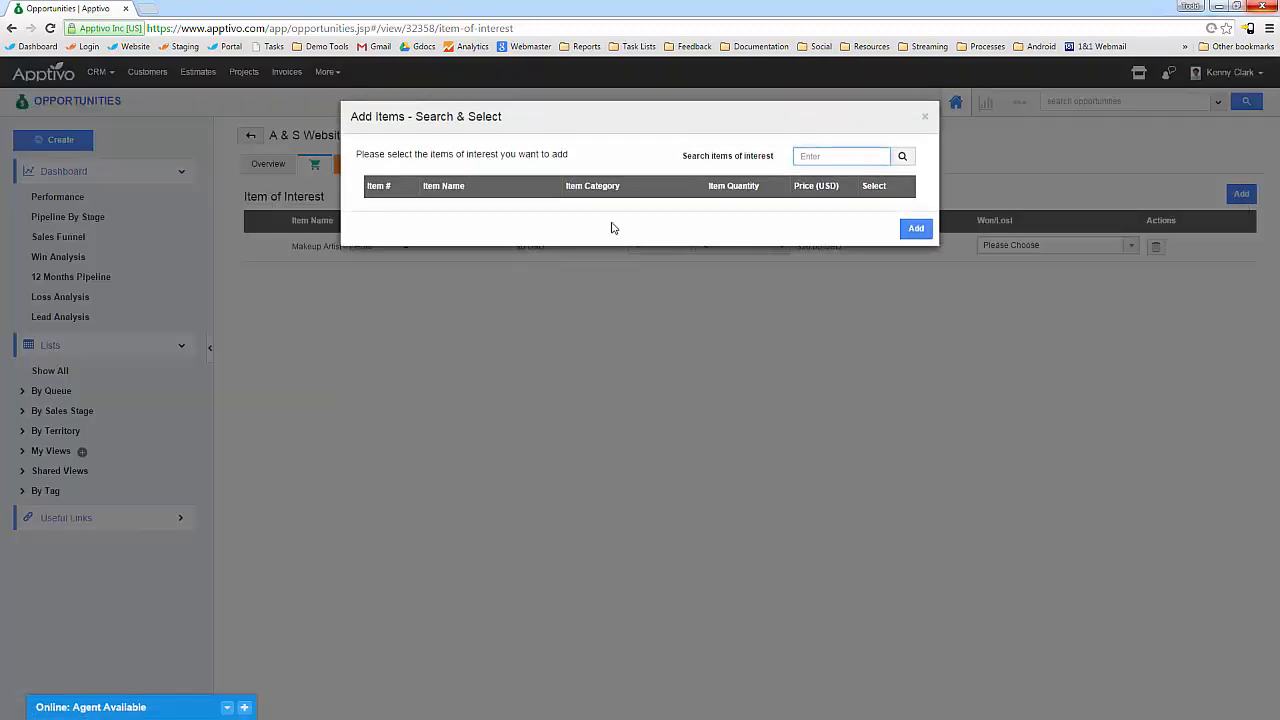
left_click(902, 160)
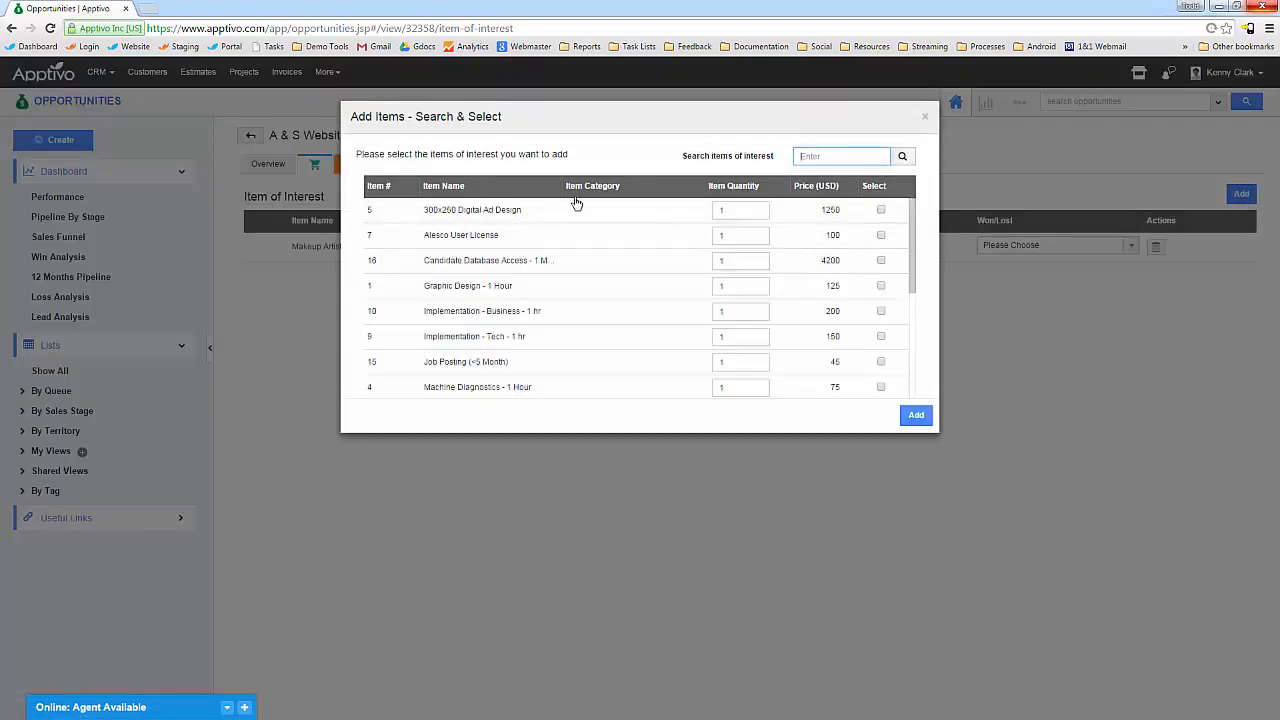
left_click_drag(560, 216, 527, 225)
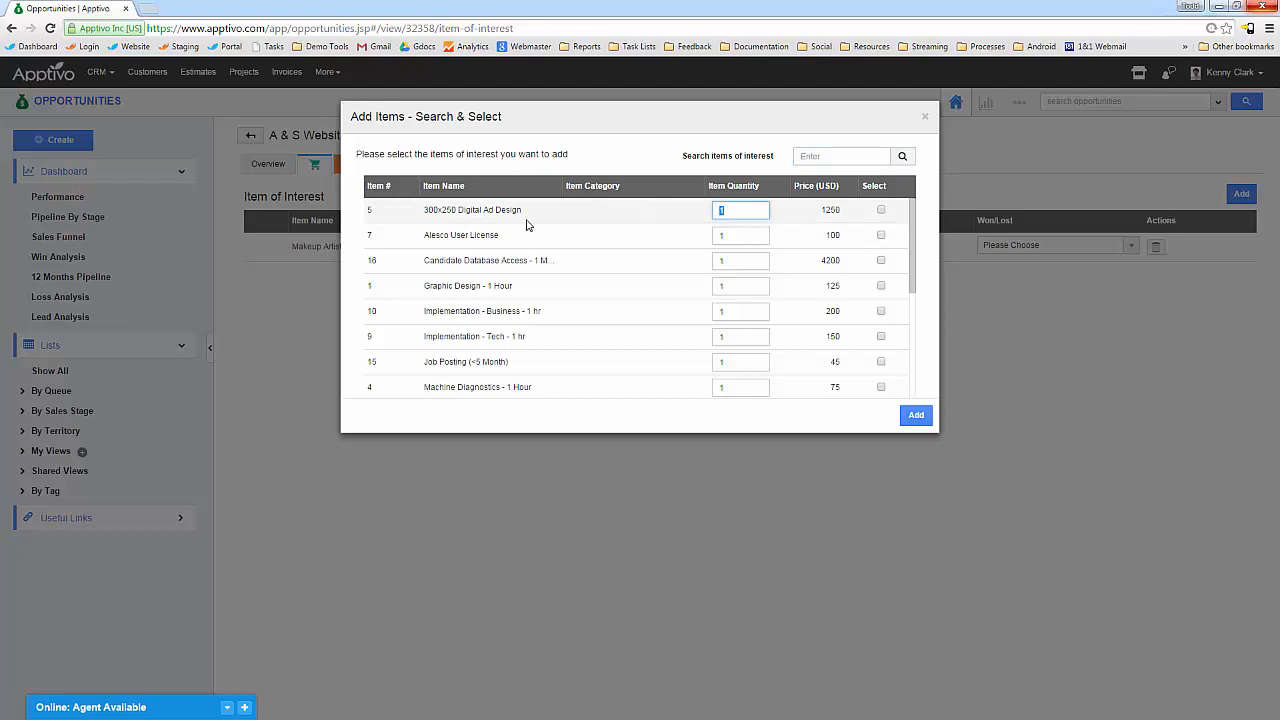
left_click(881, 211)
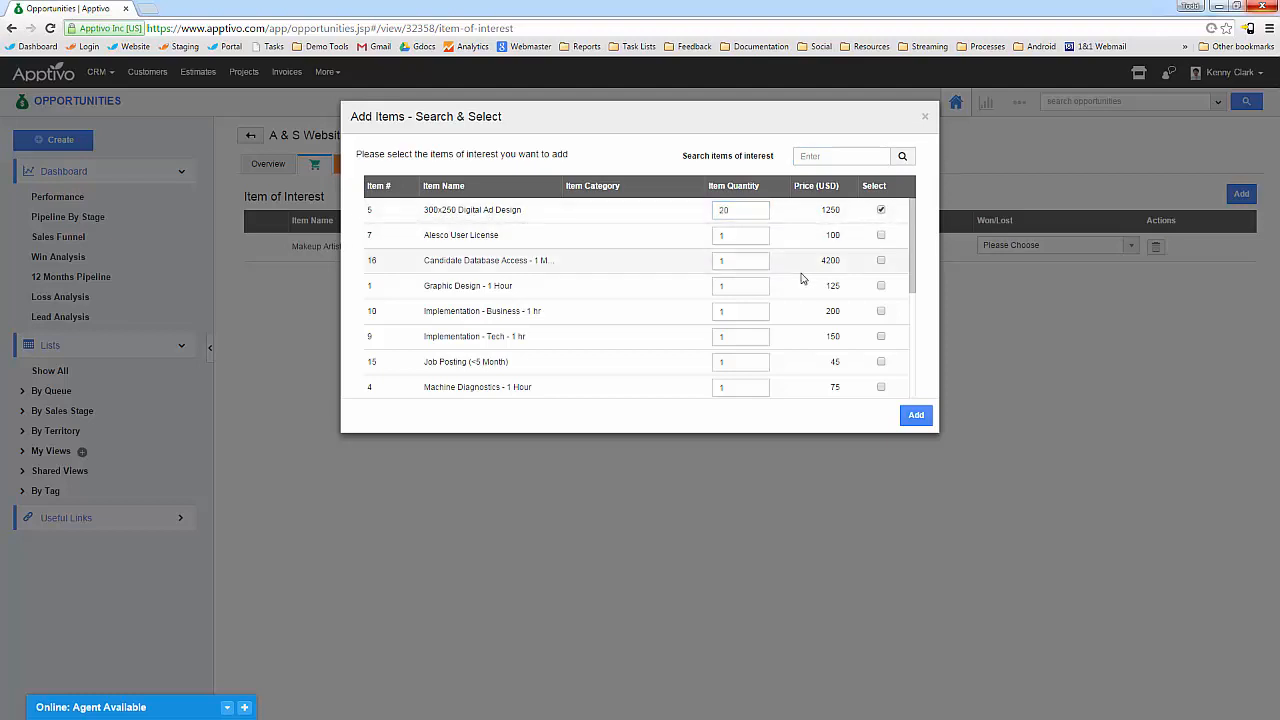
left_click_drag(734, 310, 655, 313)
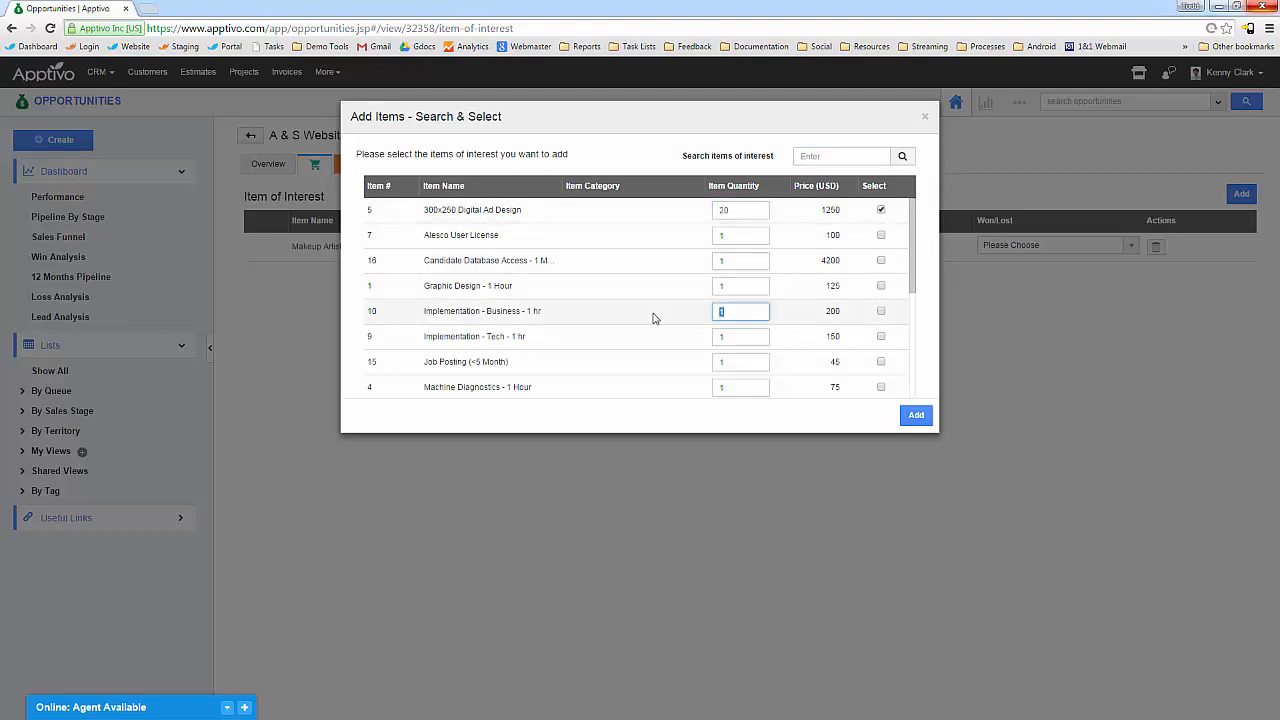
type("5")
left_click(881, 311)
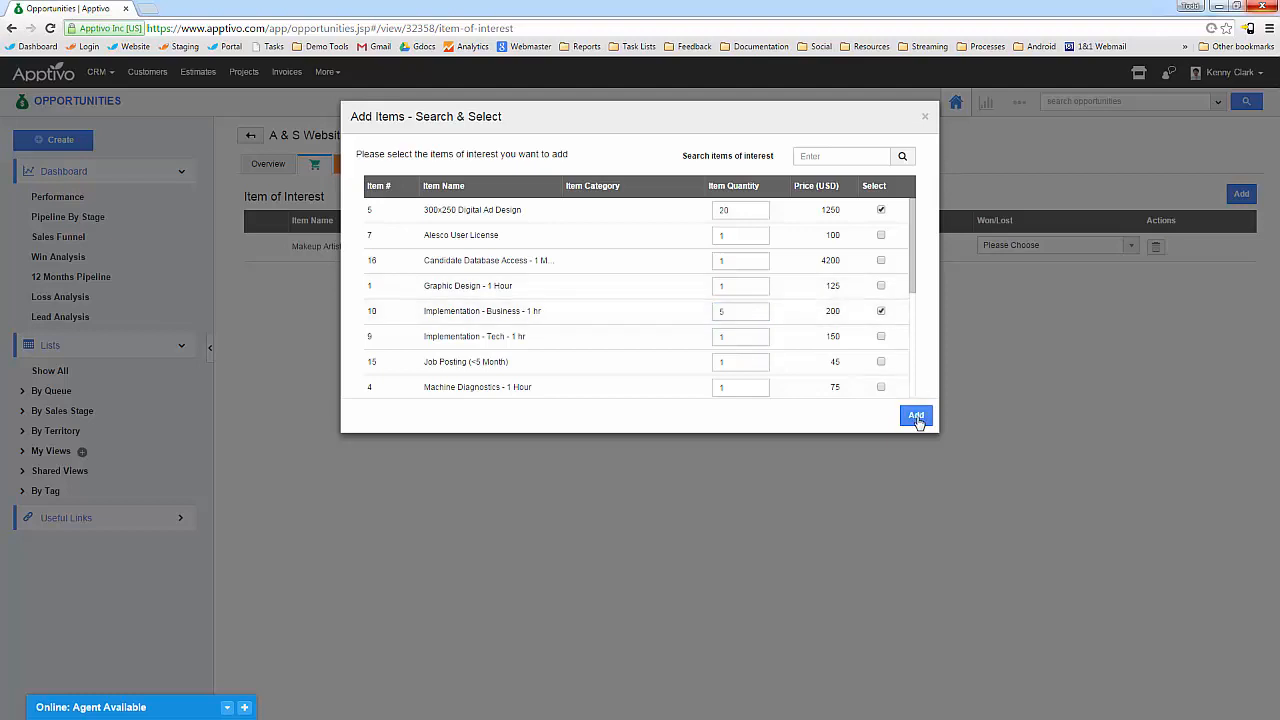
left_click(915, 415)
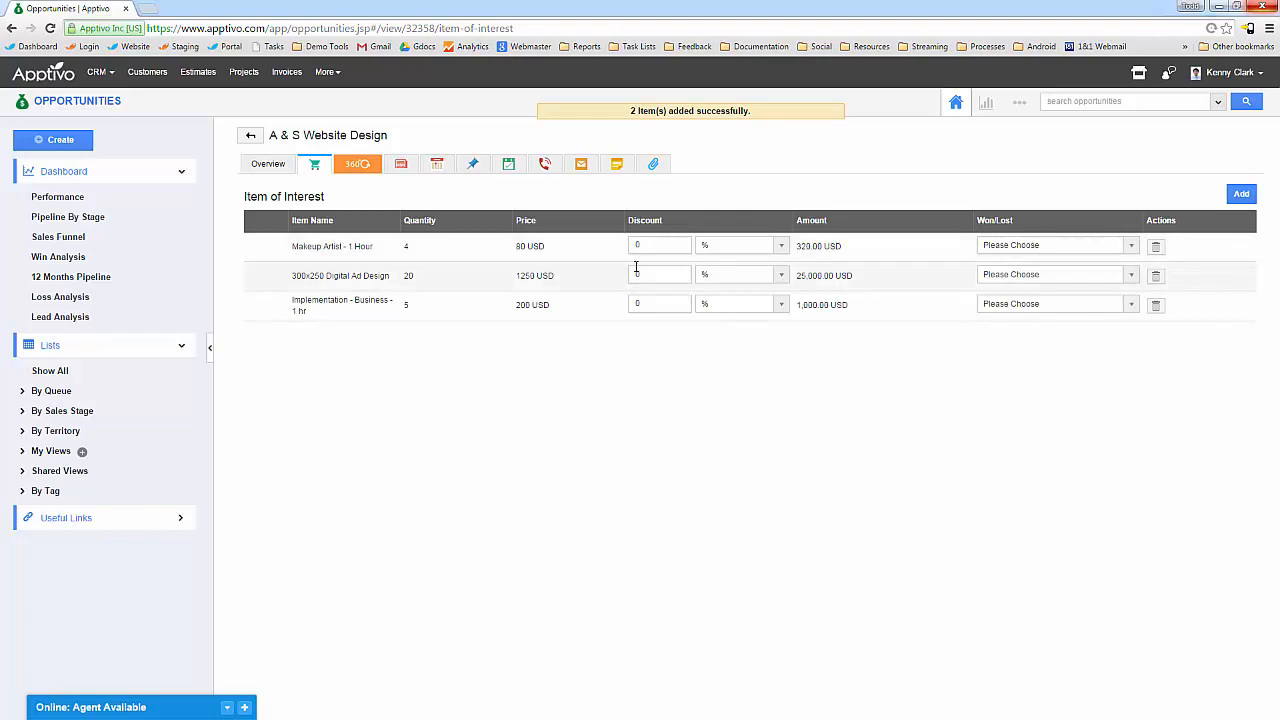
Enter a 20 discount on the Makeup Artist, ad design and Implementation items.
left_click(657, 245)
key("Tab")
type("20")
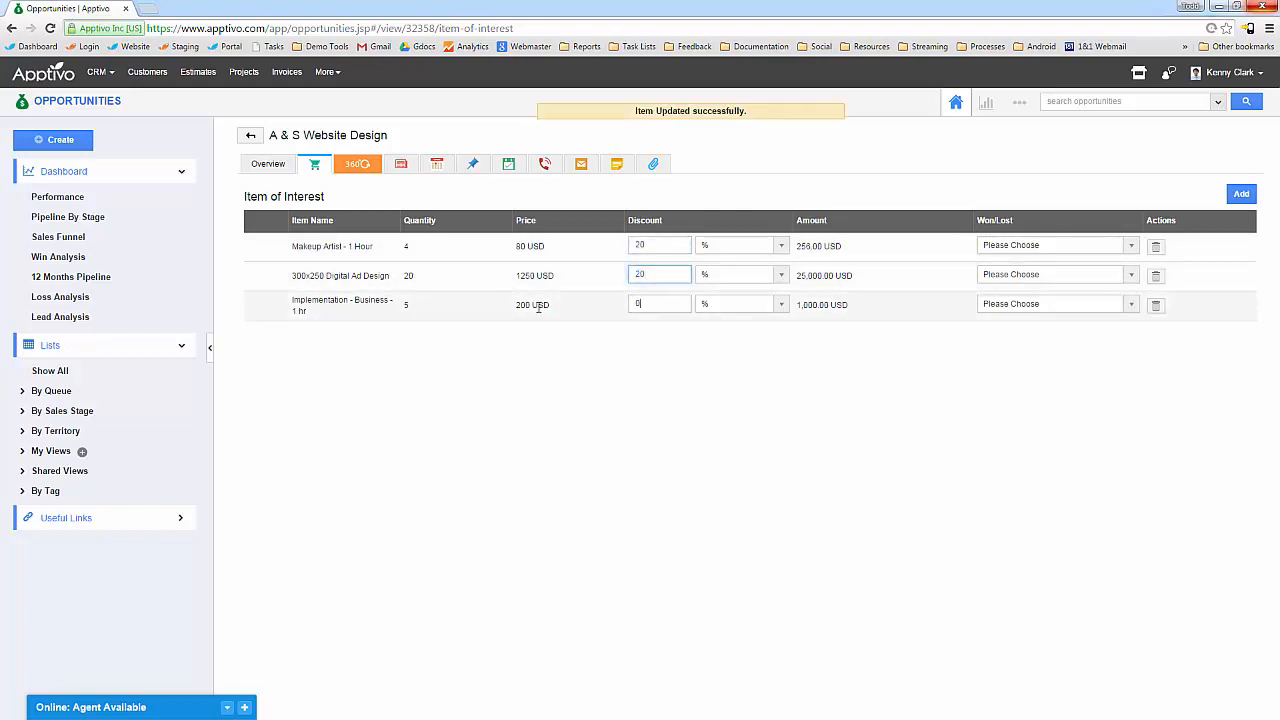
left_click_drag(531, 304, 577, 333)
left_click(630, 306)
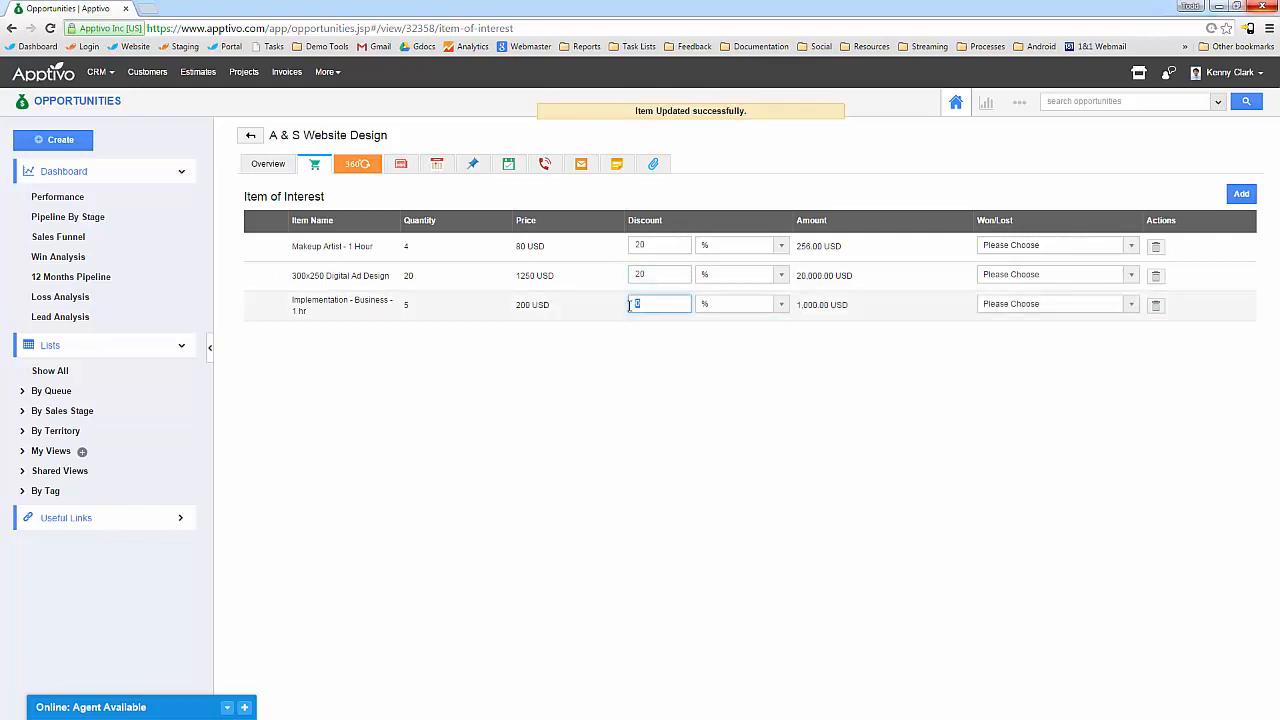
left_click(823, 423)
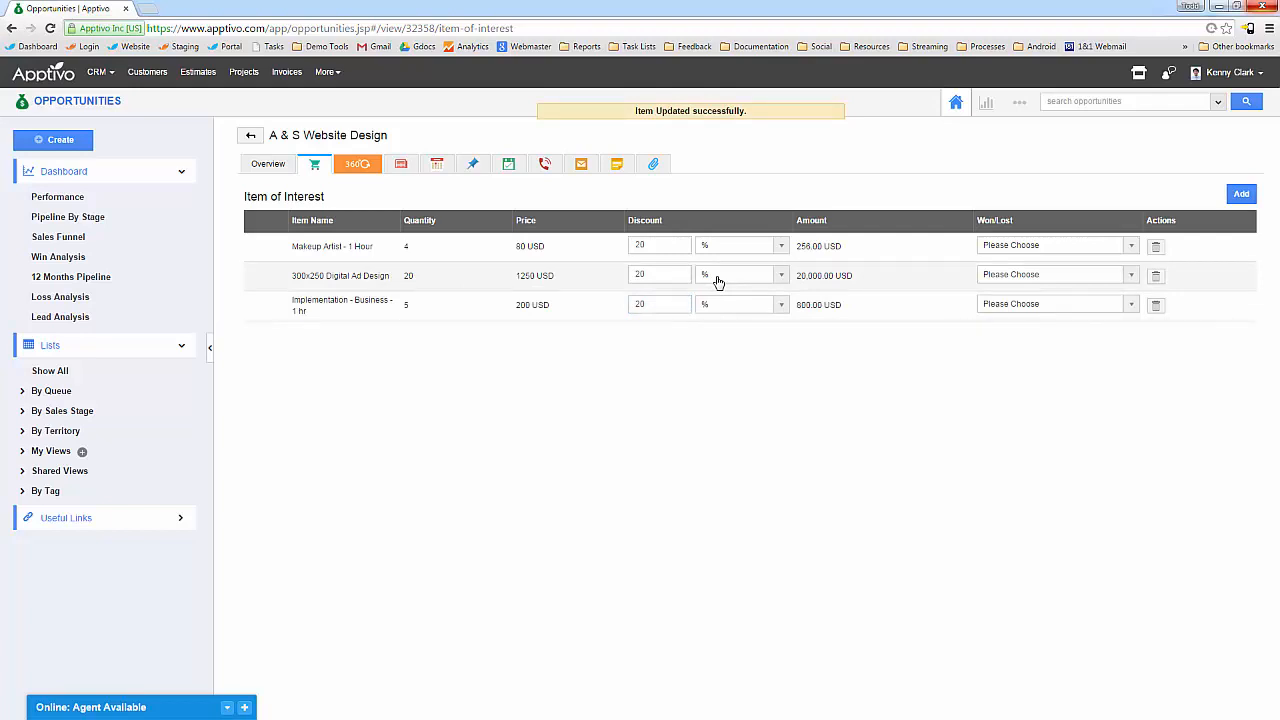
left_click(758, 280)
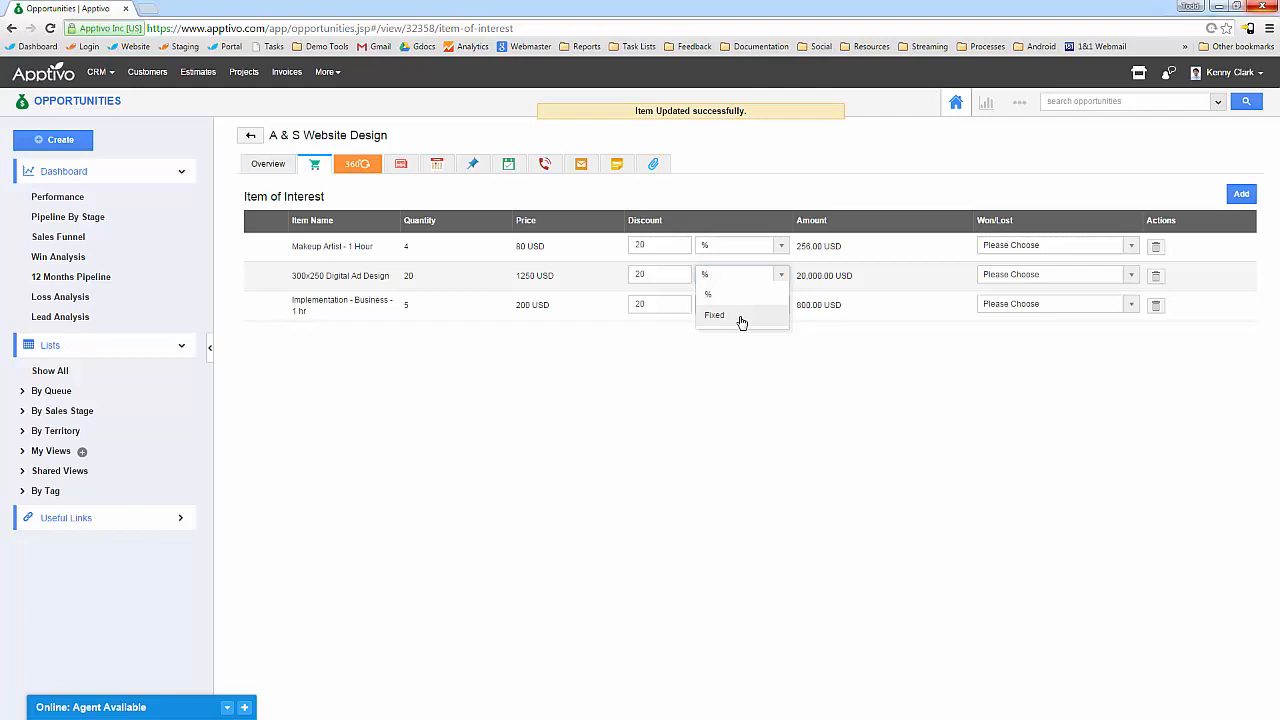
left_click(1071, 441)
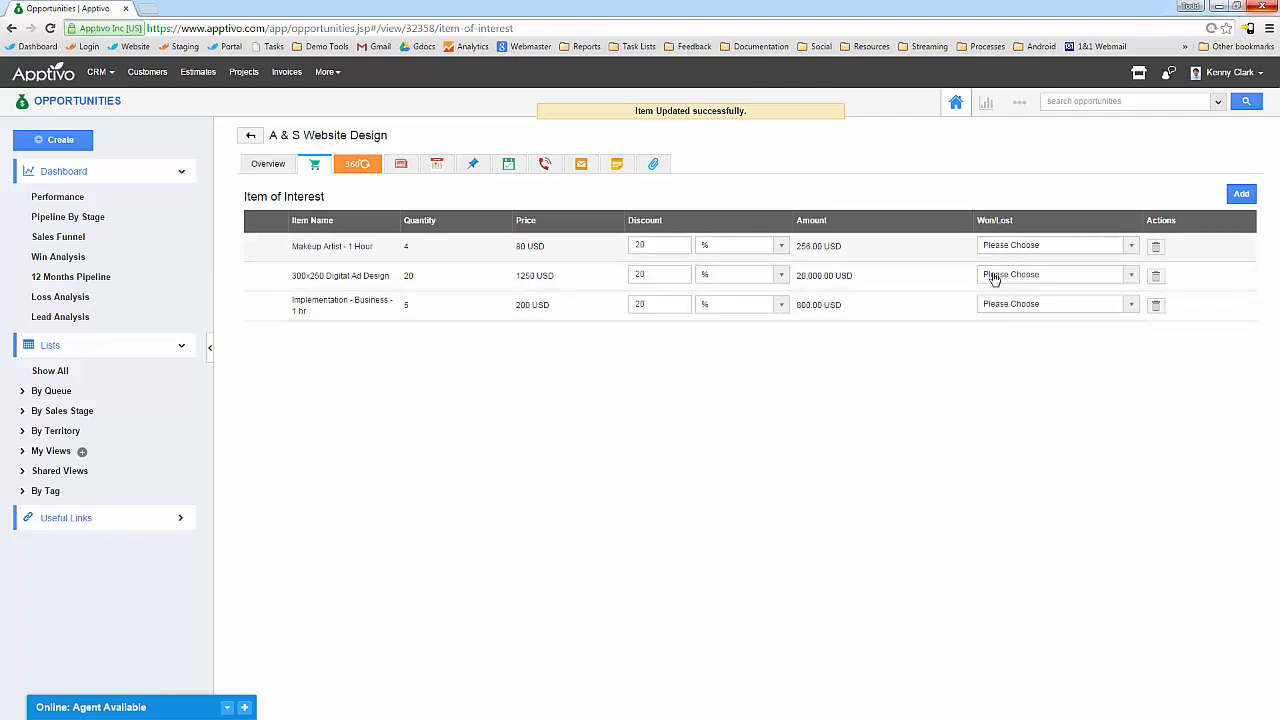
Mark Makeup Artist and ad design Won, Implementation Lost, then advance to the Tracking & Reporting slide.
left_click(1058, 247)
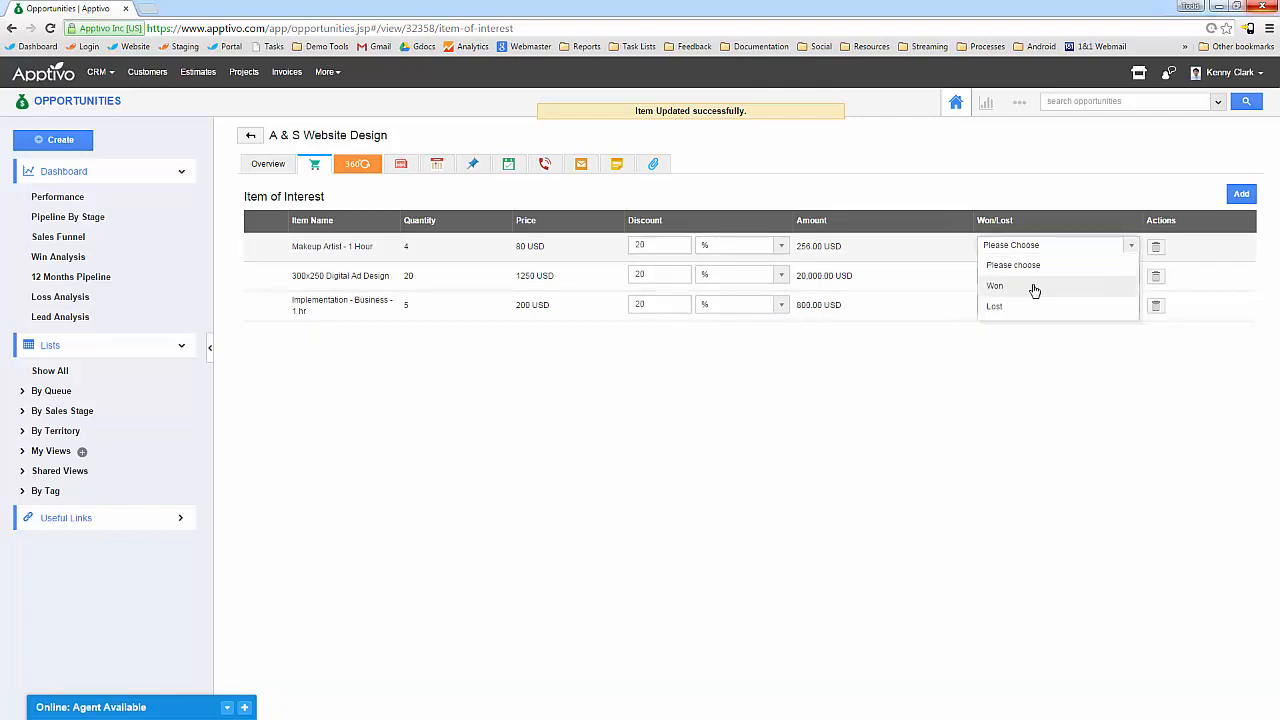
left_click(903, 408)
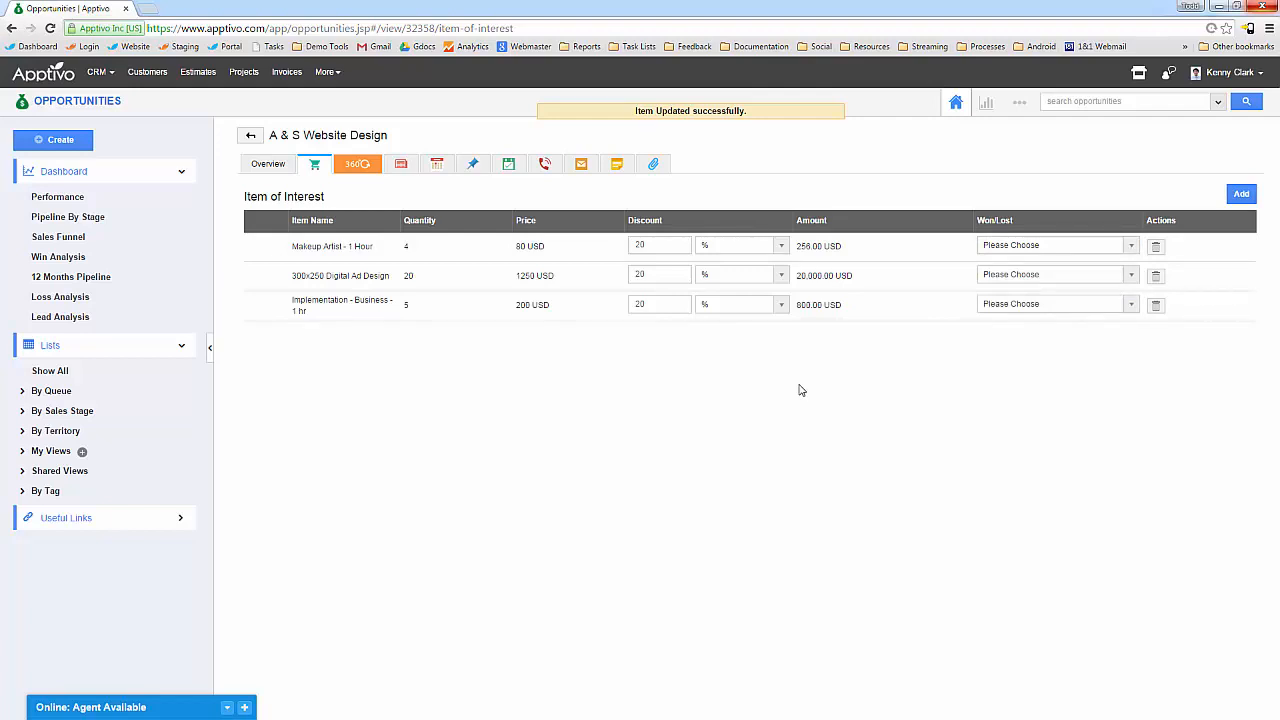
left_click(1032, 306)
left_click(995, 365)
left_click(1020, 277)
left_click(998, 314)
left_click(1034, 246)
left_click(998, 286)
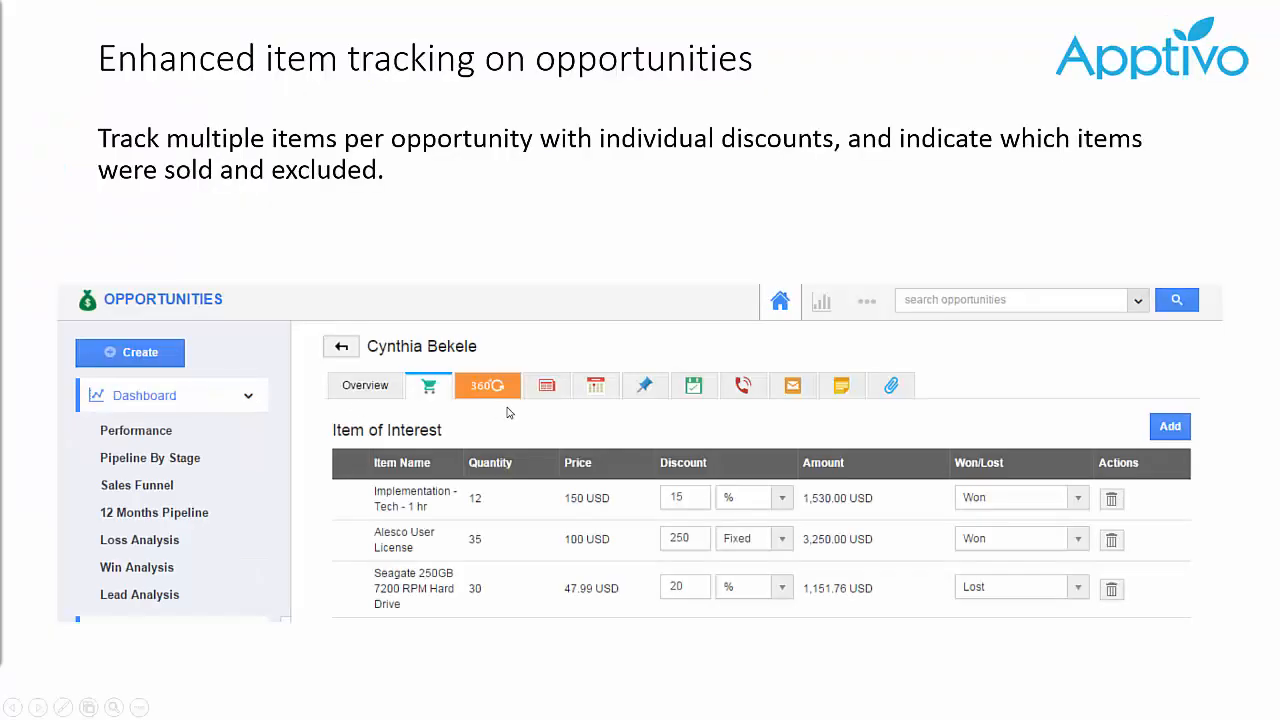
left_click(508, 412)
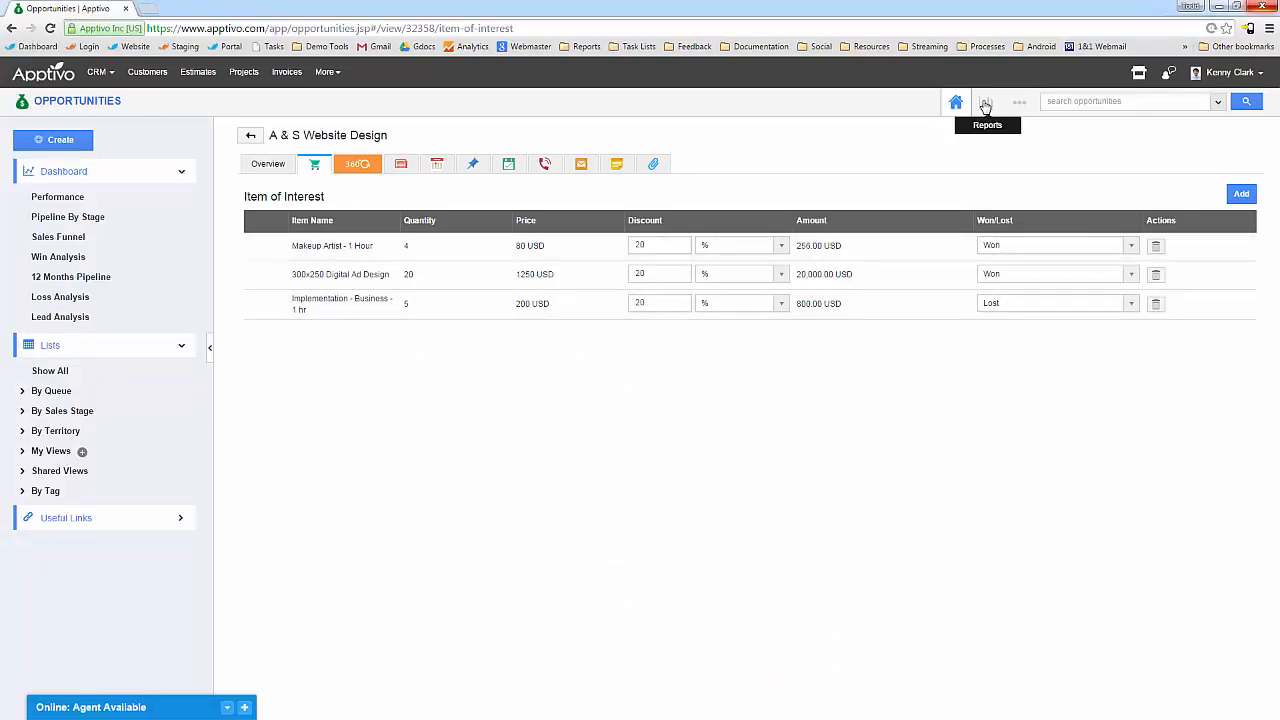
Browse the Opportunities reports list, then switch to Cases showing four High priority cases.
left_click(985, 102)
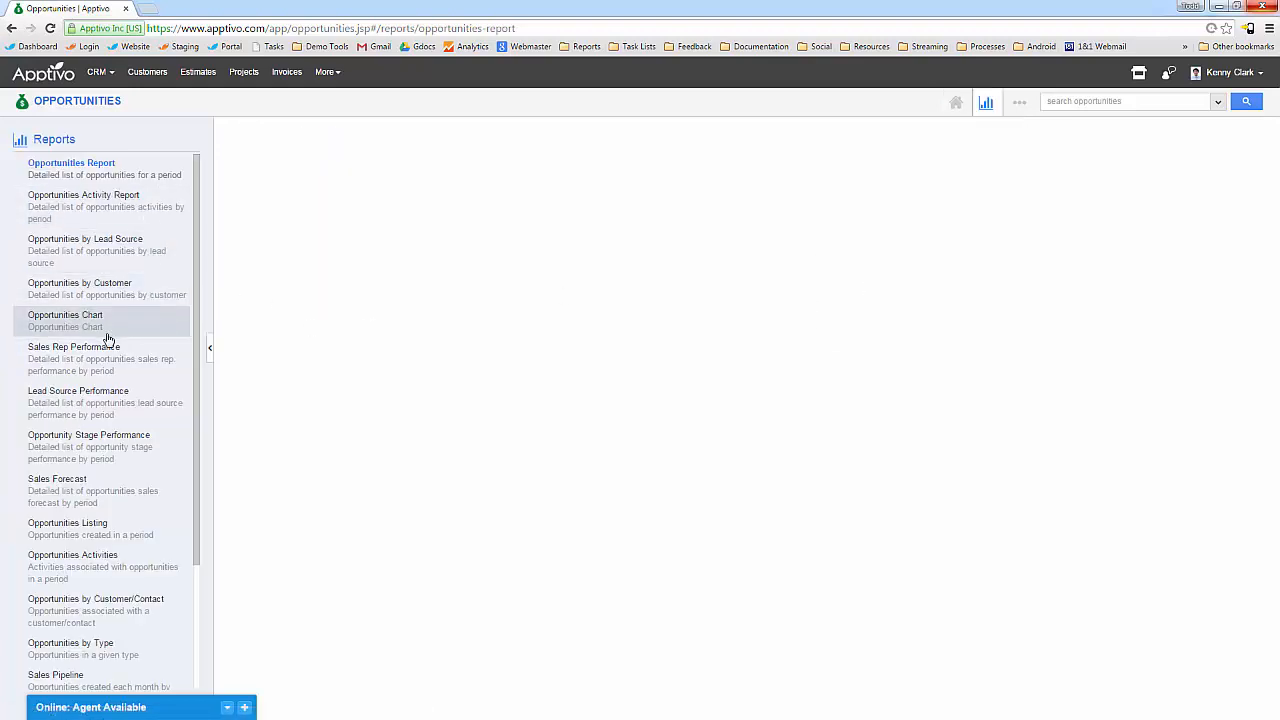
scroll(108, 338, "down", 3)
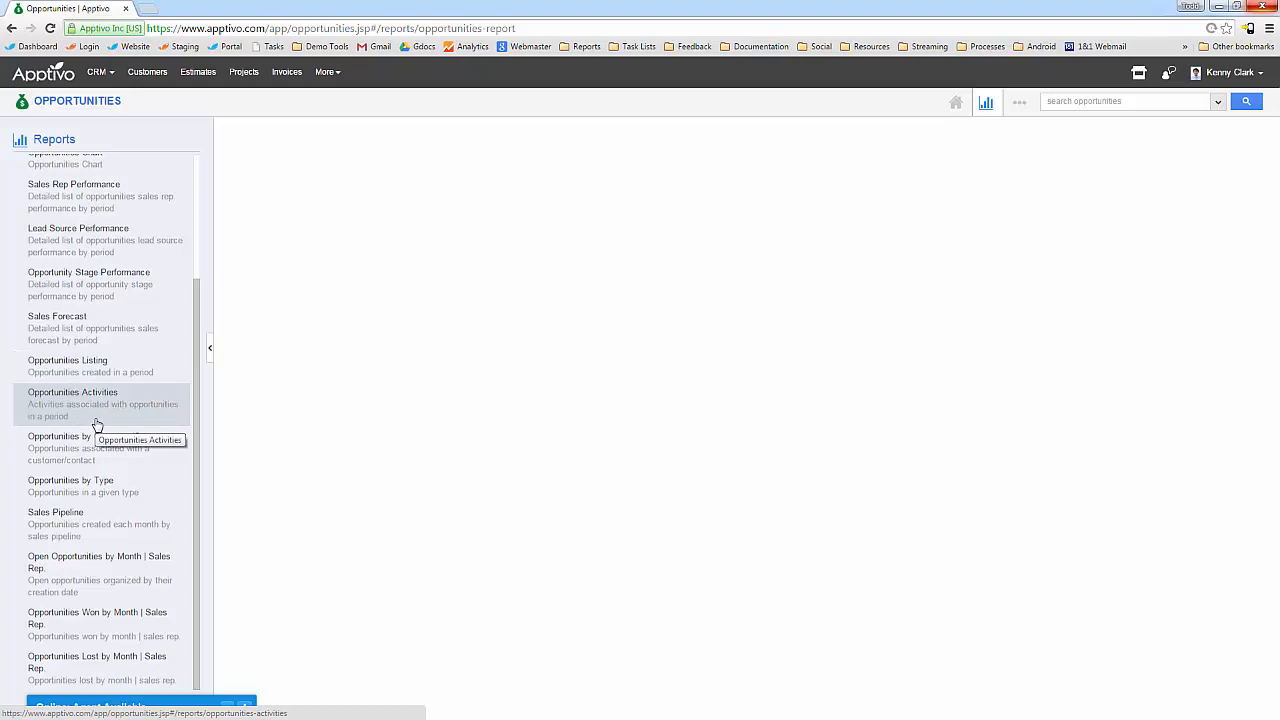
scroll(97, 426, "up", 3)
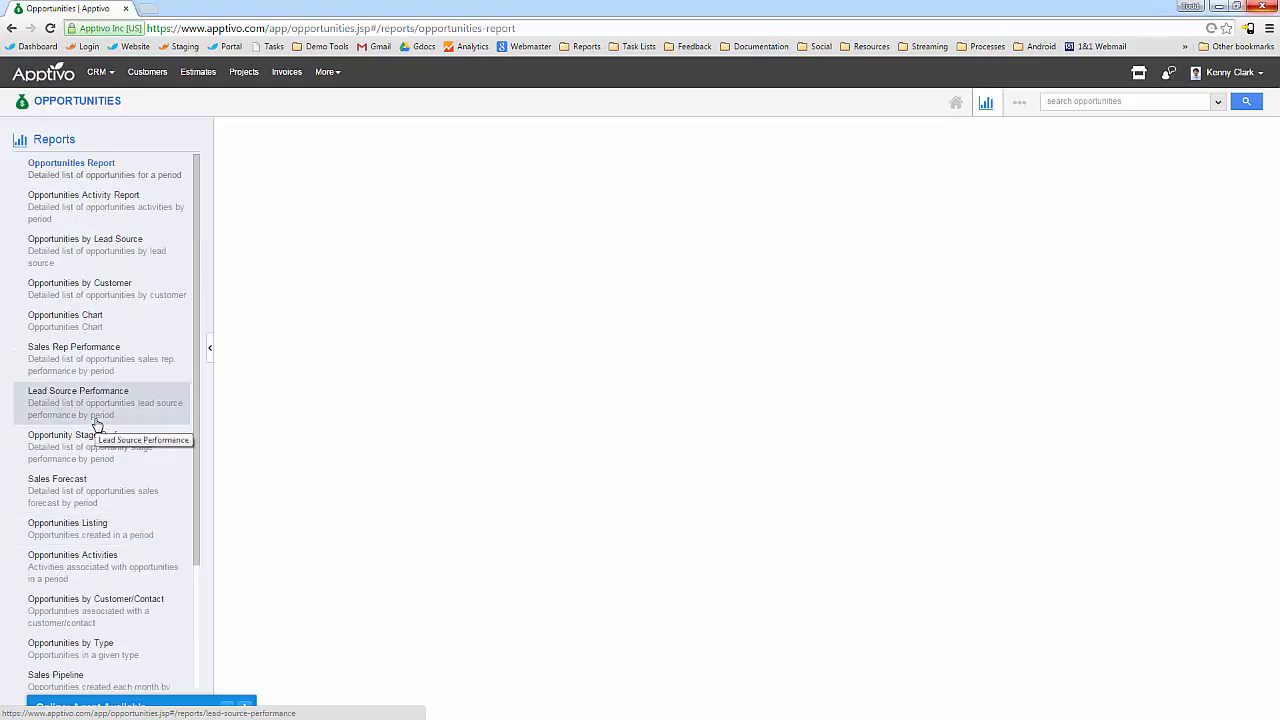
mouse_move(100, 72)
left_click(120, 106)
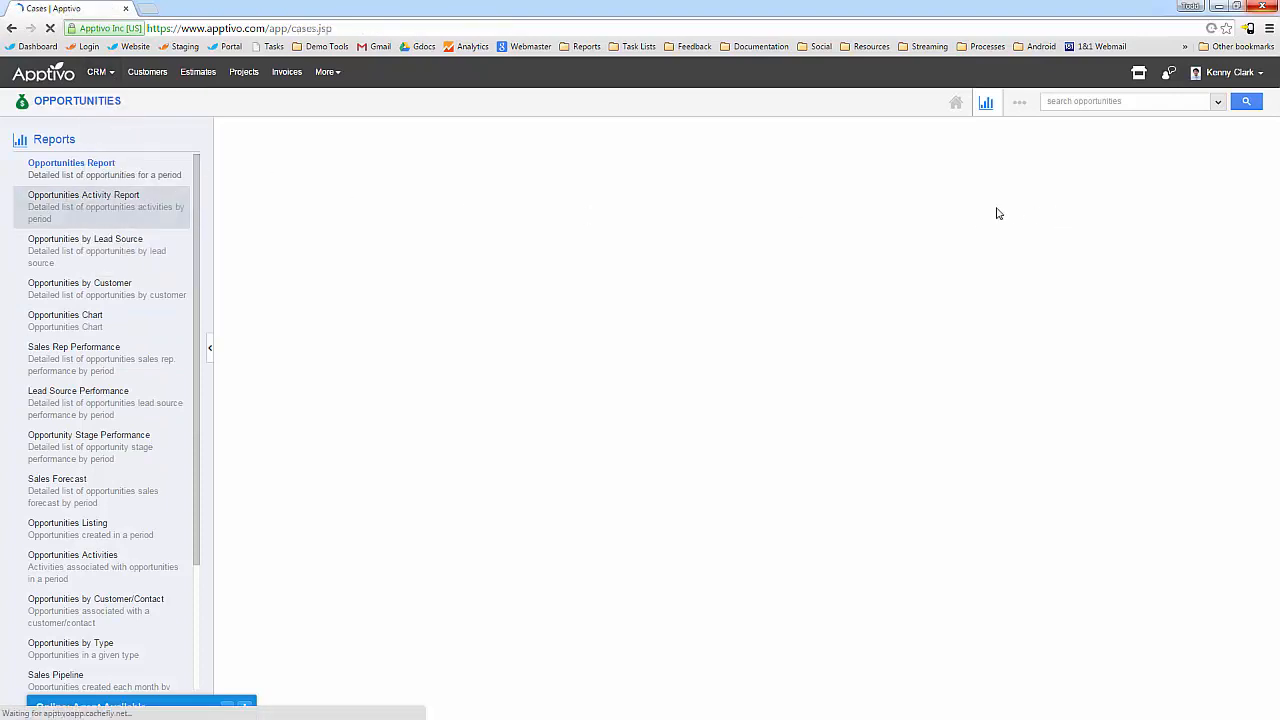
Show Case Reports with Cases Metrics expanded, advance the slide, and bring up the app menu.
left_click(986, 103)
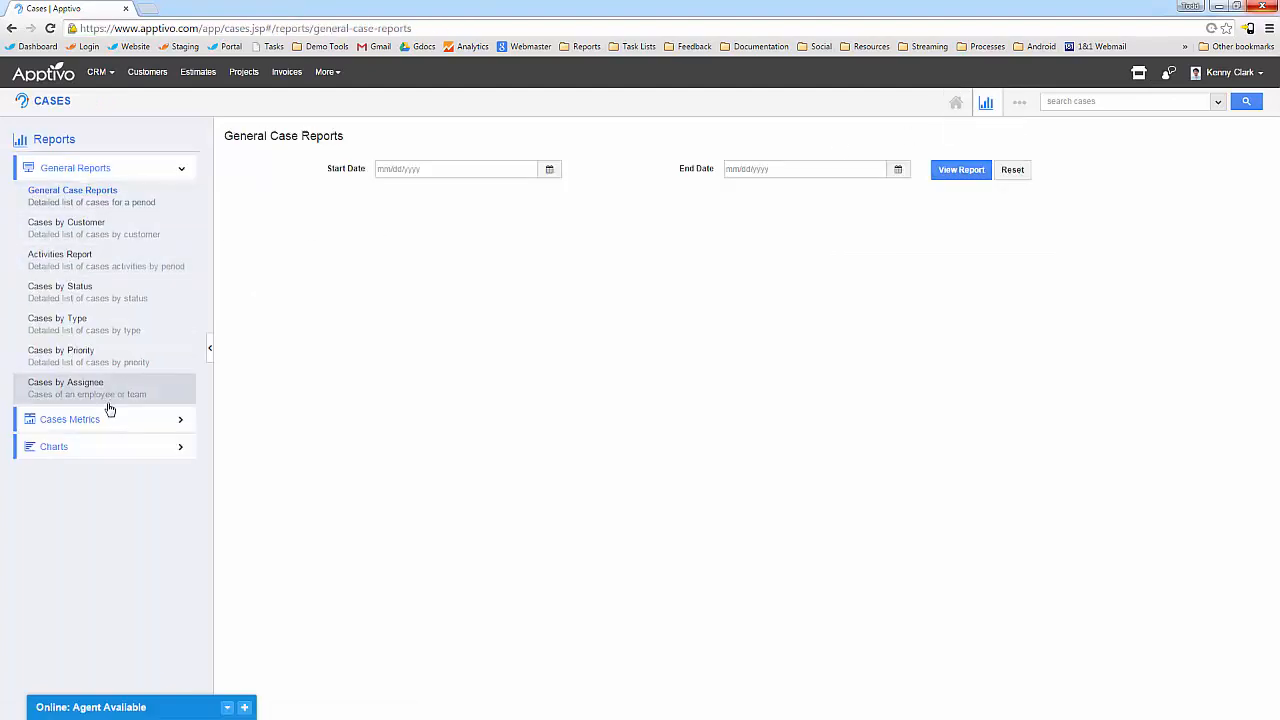
left_click(102, 420)
scroll(77, 401, "down", 5)
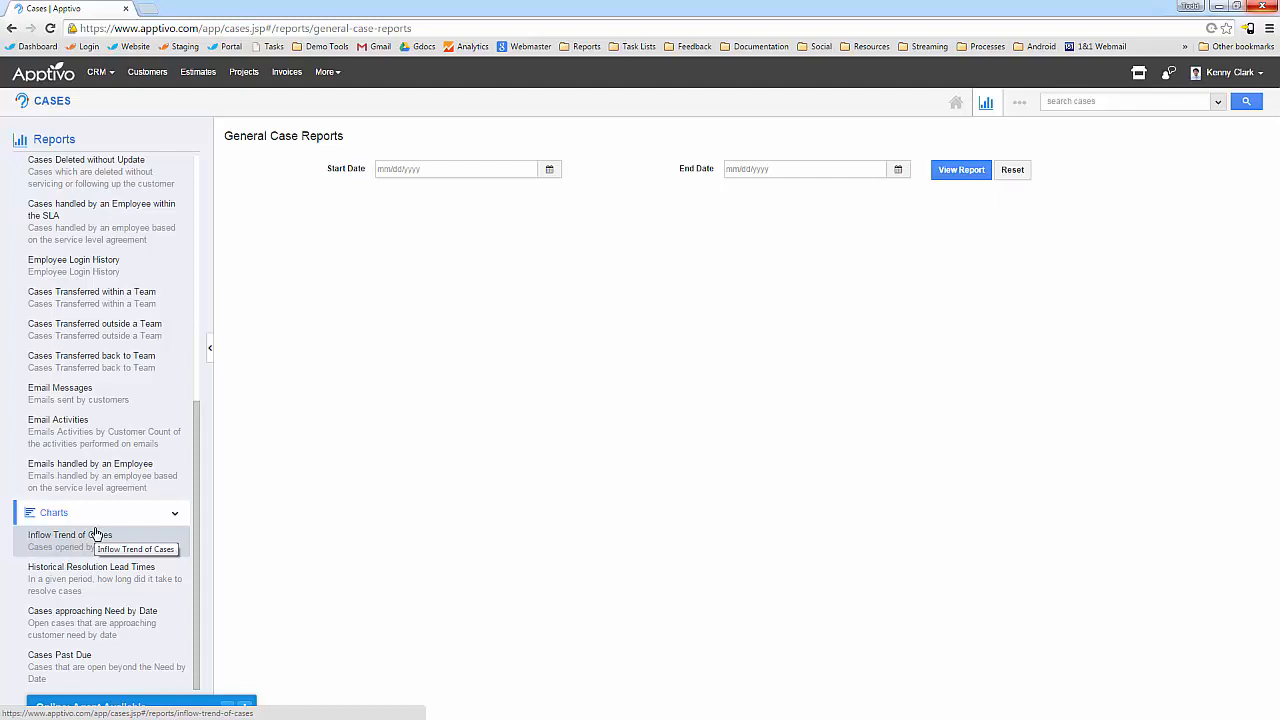
scroll(135, 385, "up", 5)
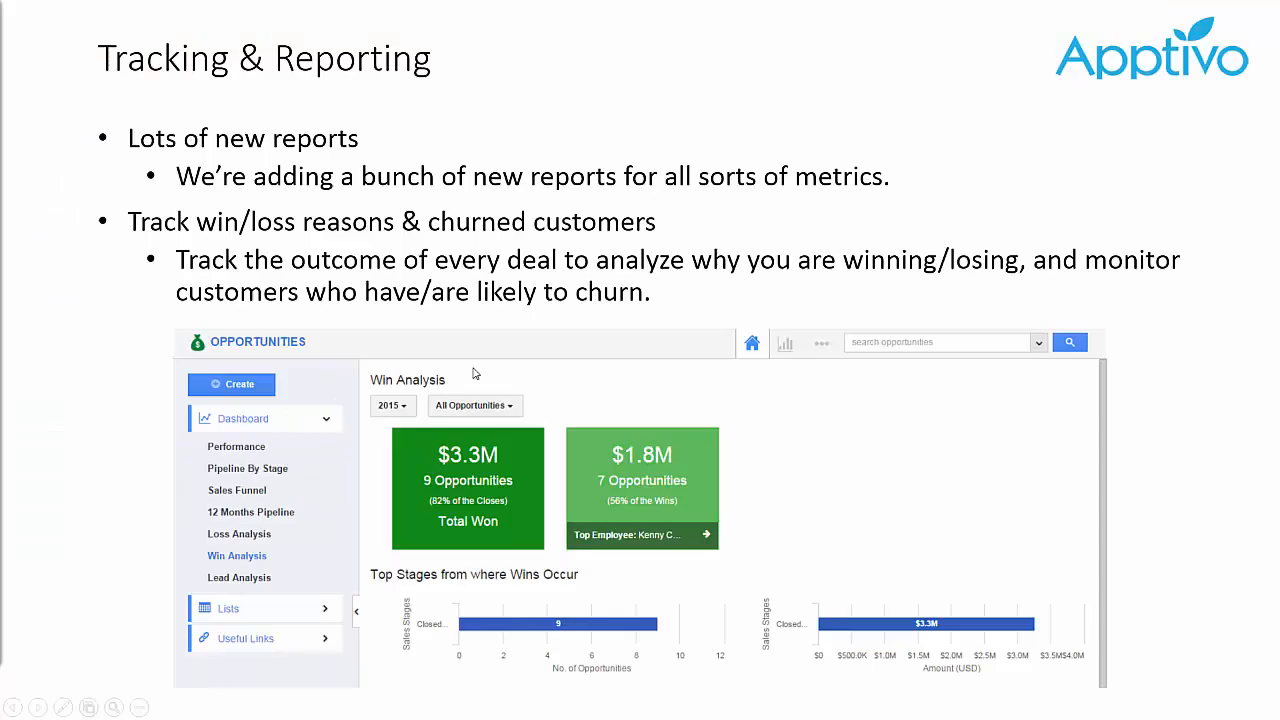
left_click(521, 303)
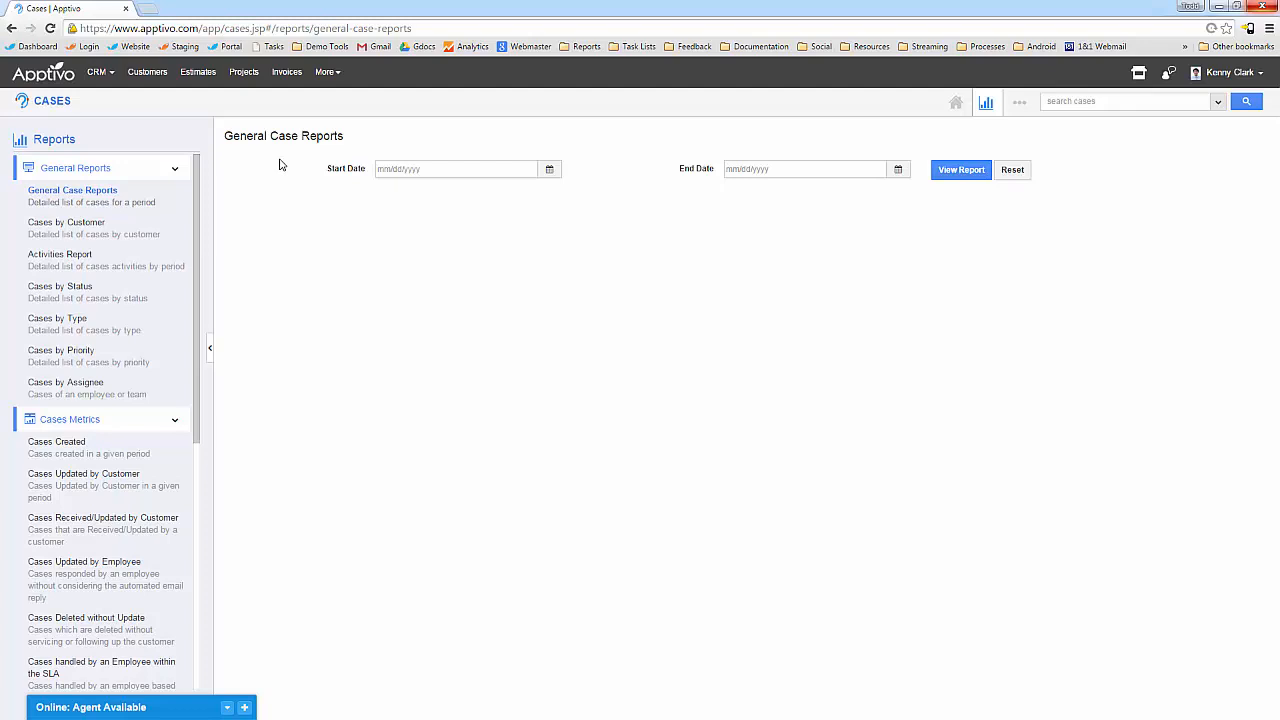
left_click(97, 72)
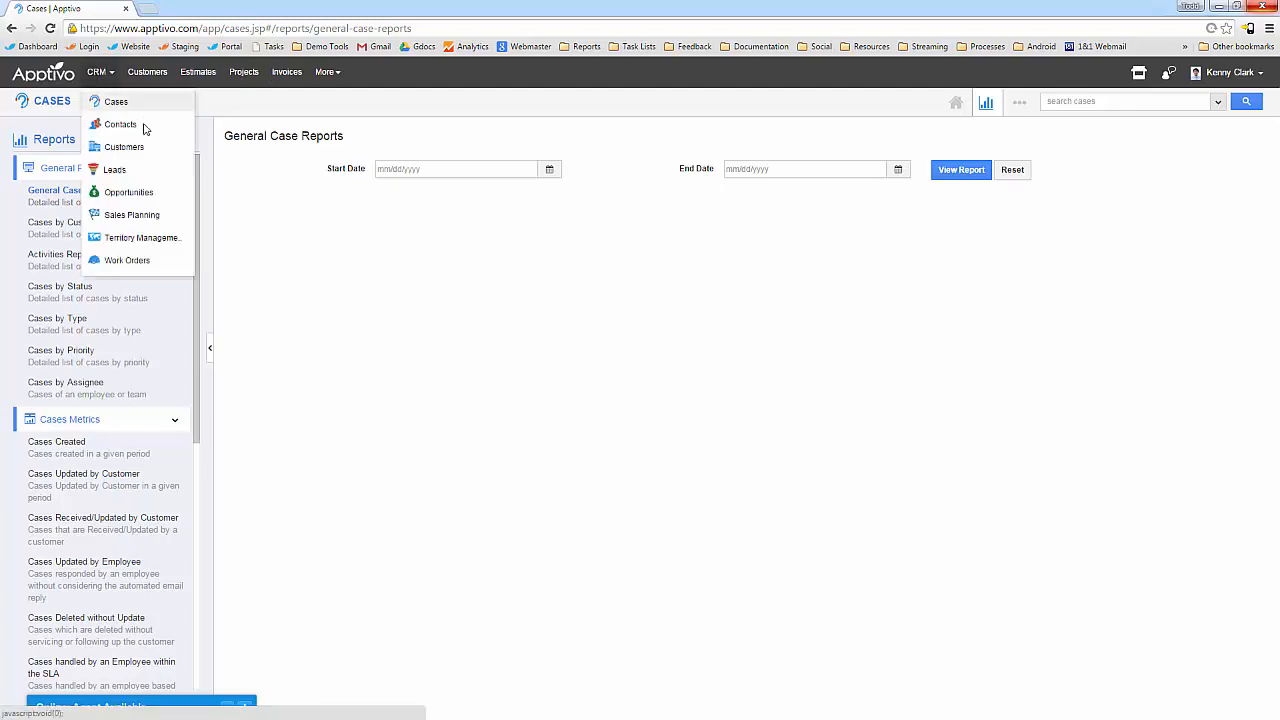
In Sales Planning FY 2015, set the FEB-2015 organization quota to 4000000.
left_click(122, 218)
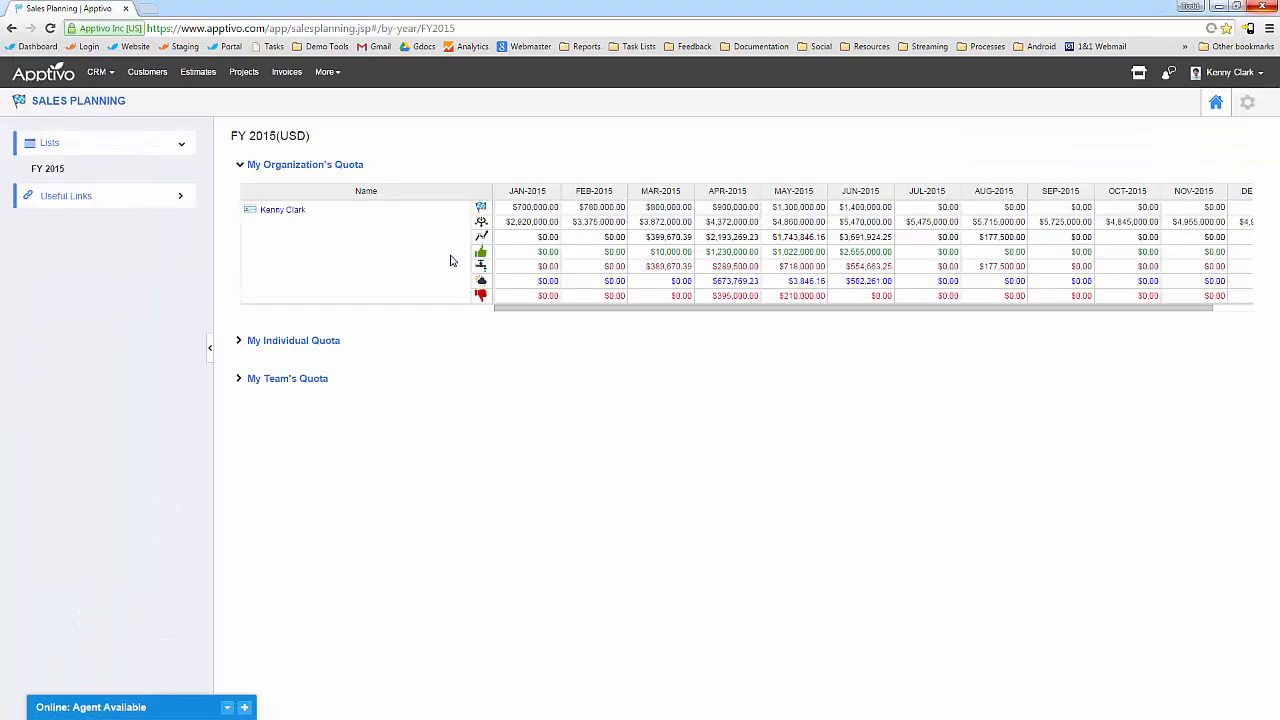
left_click(592, 207)
type("4000000")
key("Return")
Expand the My Individual Quota and My Team's Quota sections to list monthly figures.
left_click(291, 341)
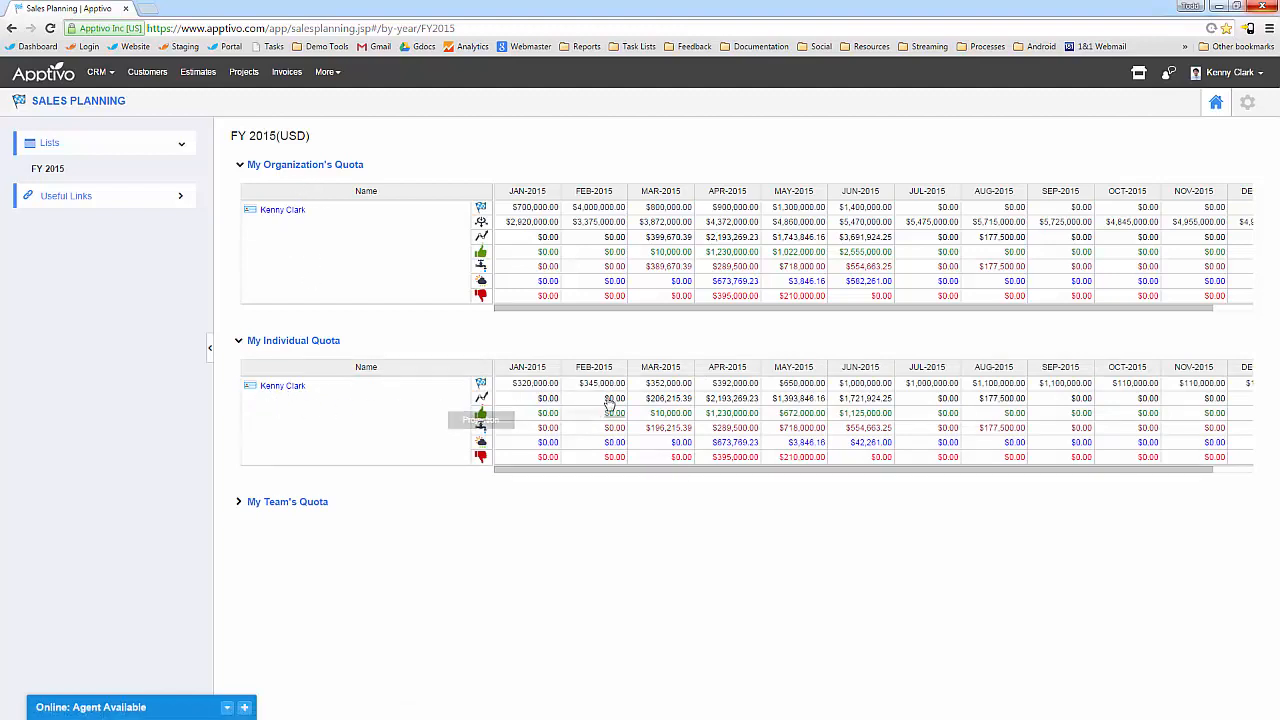
left_click(293, 511)
scroll(500, 540, "down", 1)
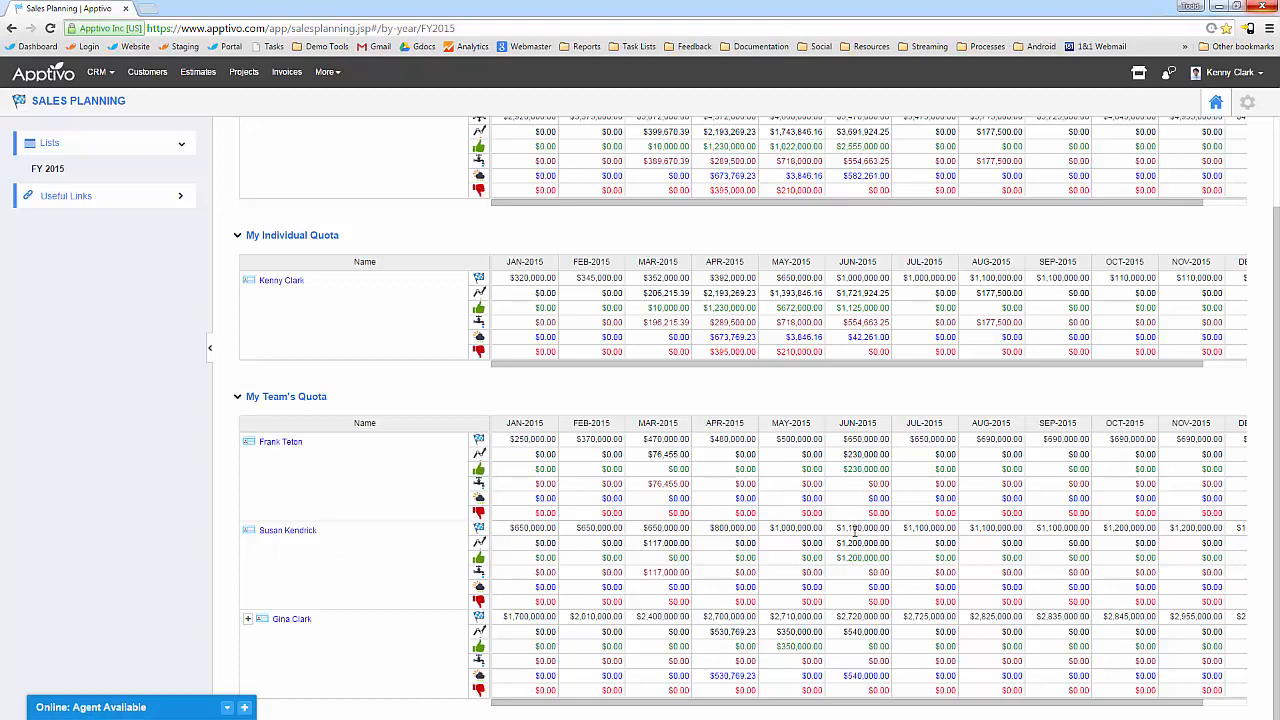
Review the organization, individual and team quota tables, then bring up the CRM app list.
scroll(855, 535, "up", 2)
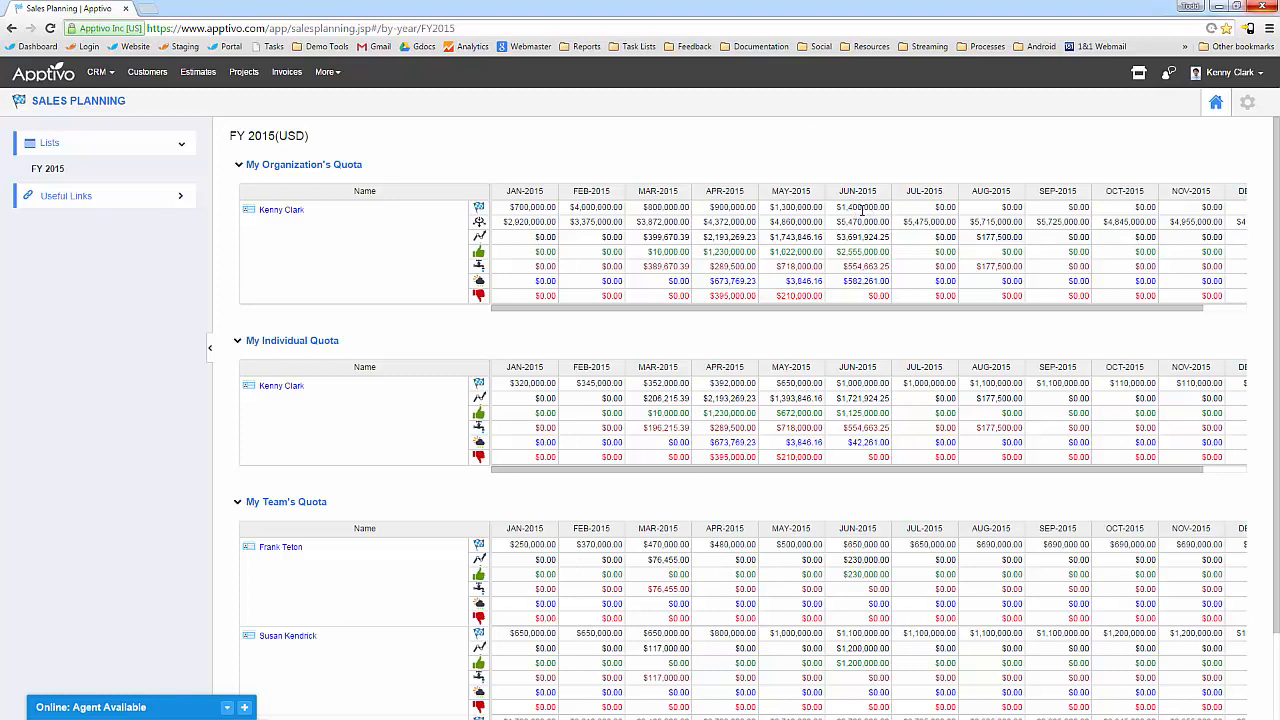
scroll(778, 413, "down", 1)
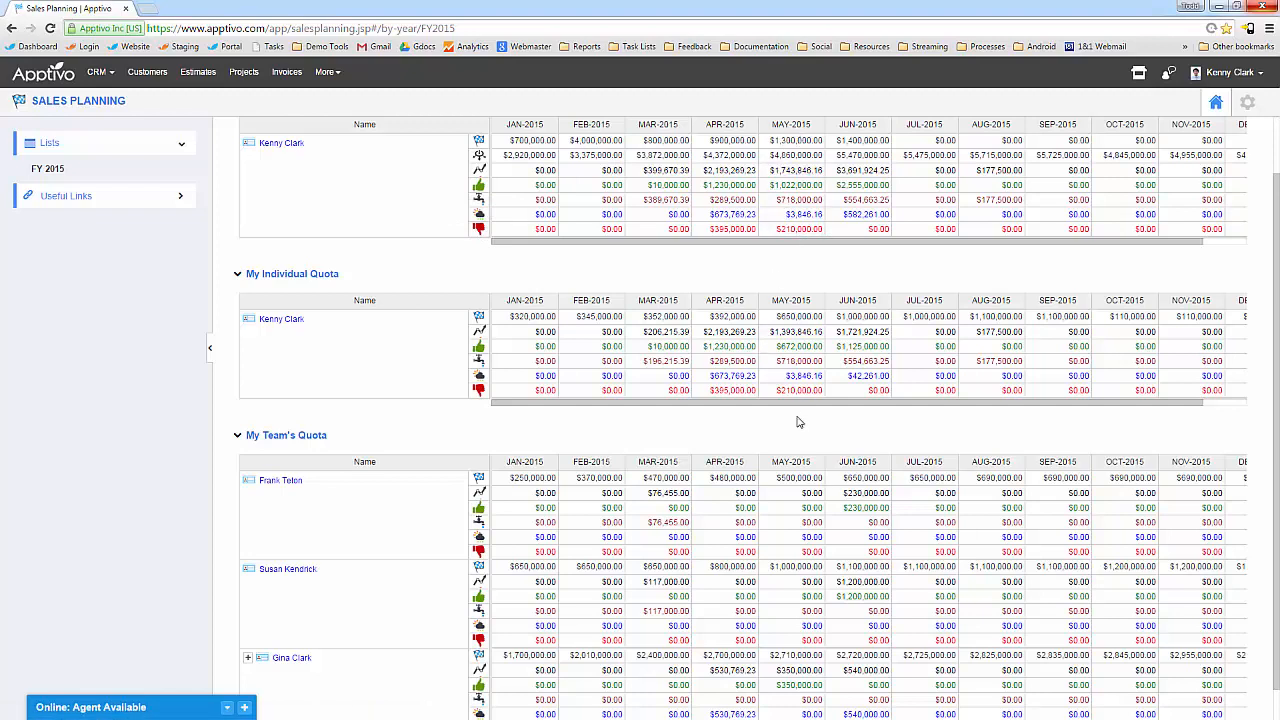
scroll(642, 273, "up", 2)
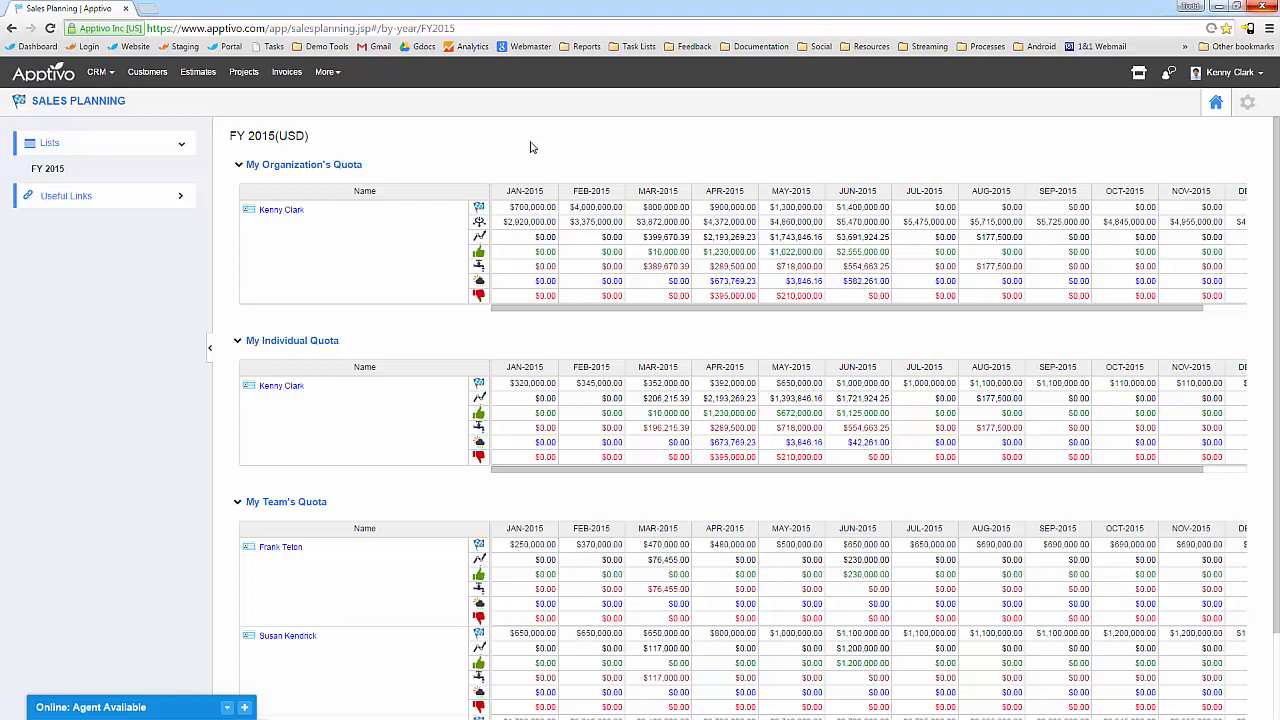
left_click(99, 72)
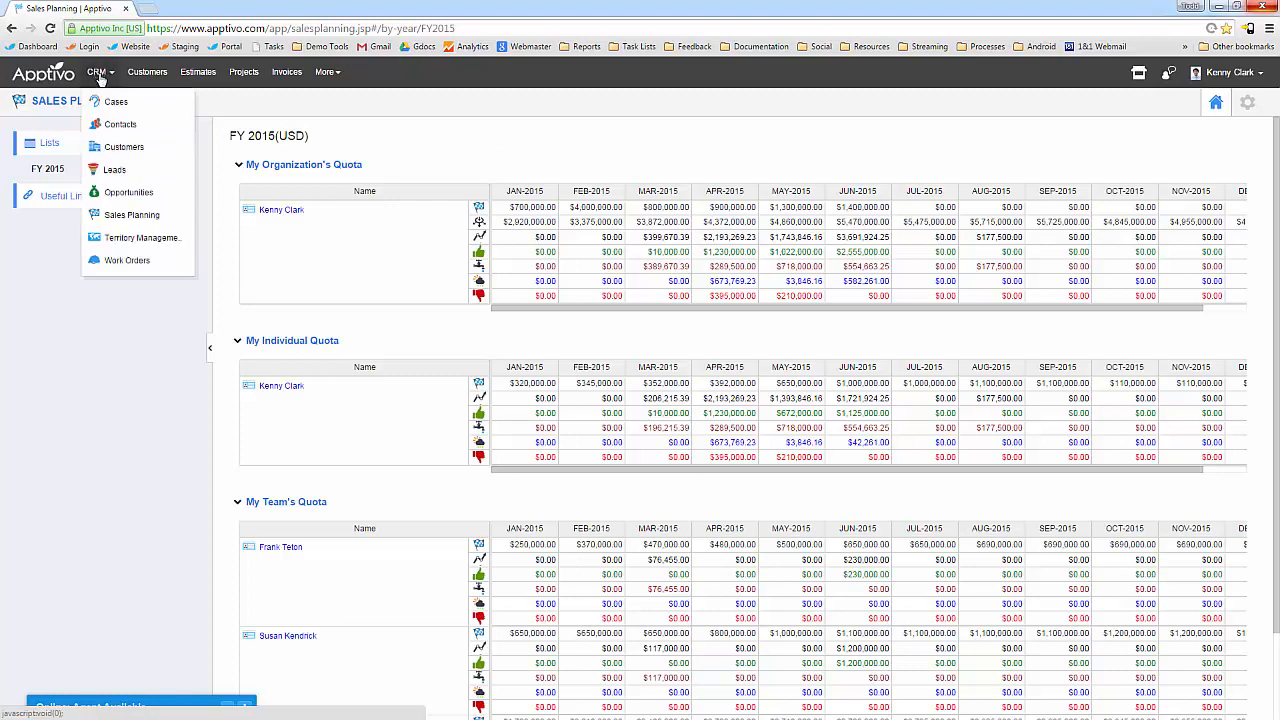
Show the JUN-2015 Opportunities dashboard for My Opportunities and list its four pipeline deals.
left_click(118, 192)
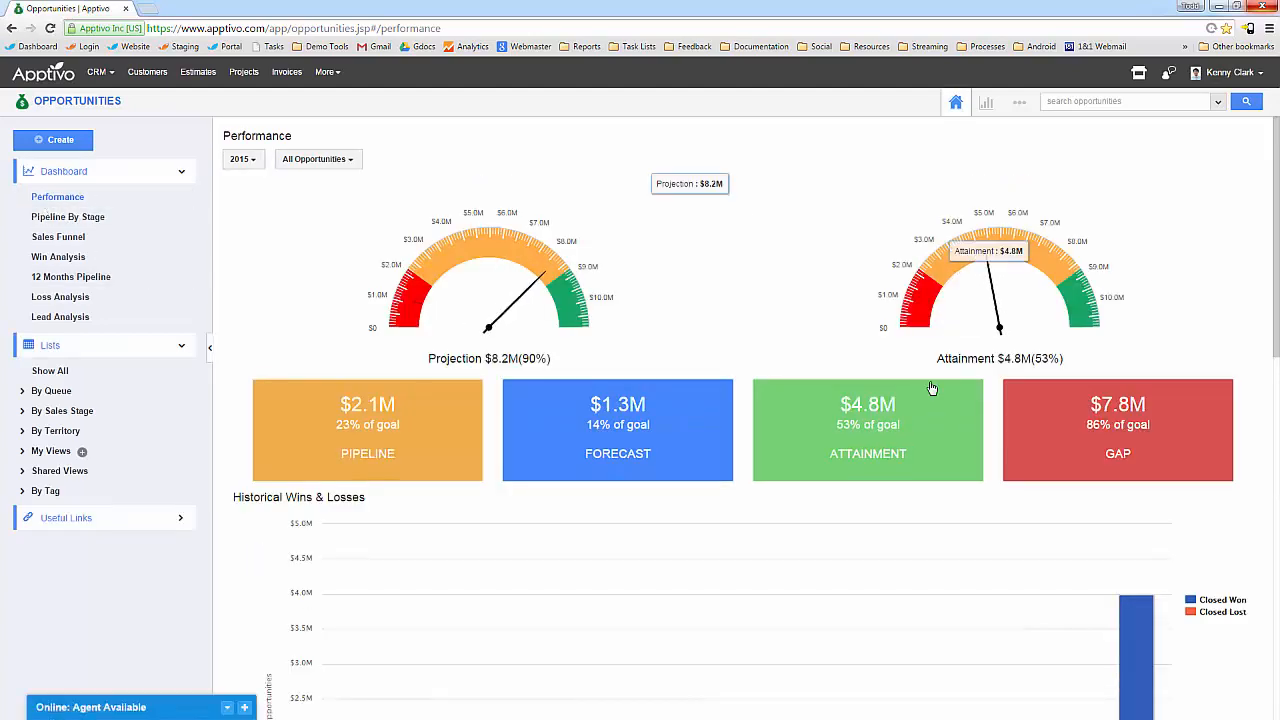
left_click(241, 159)
mouse_move(262, 182)
mouse_move(355, 196)
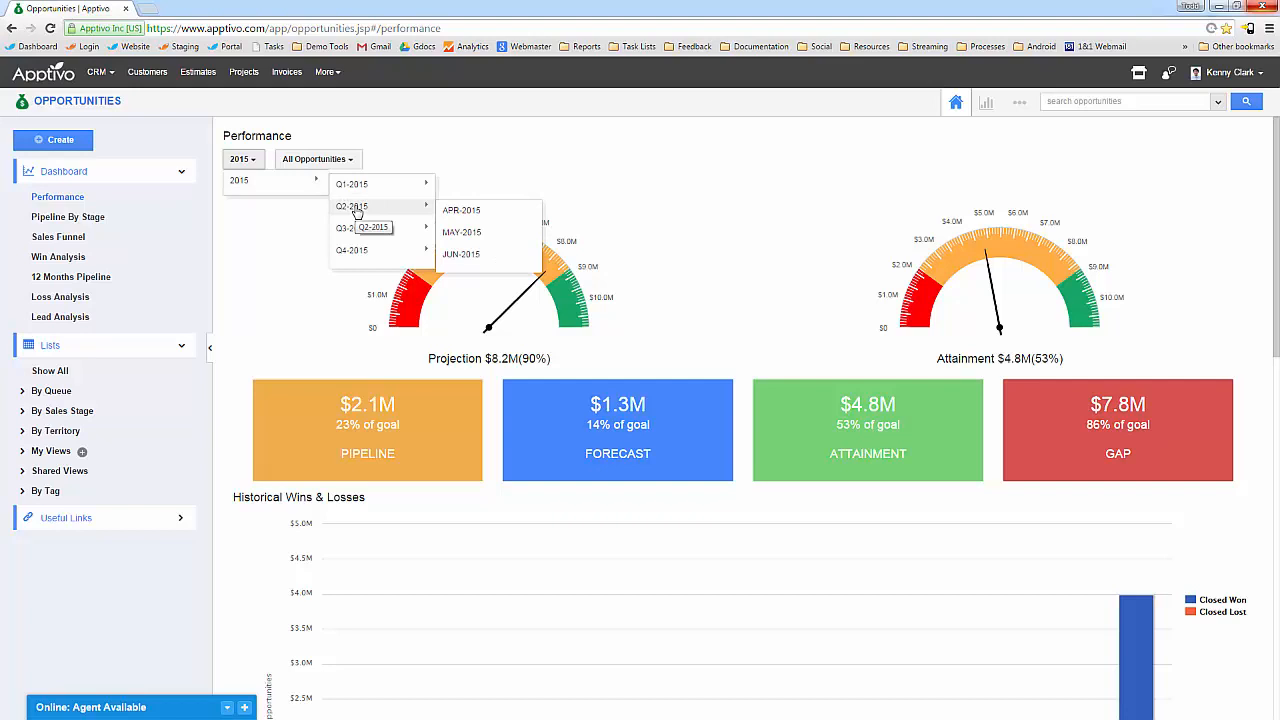
left_click(468, 256)
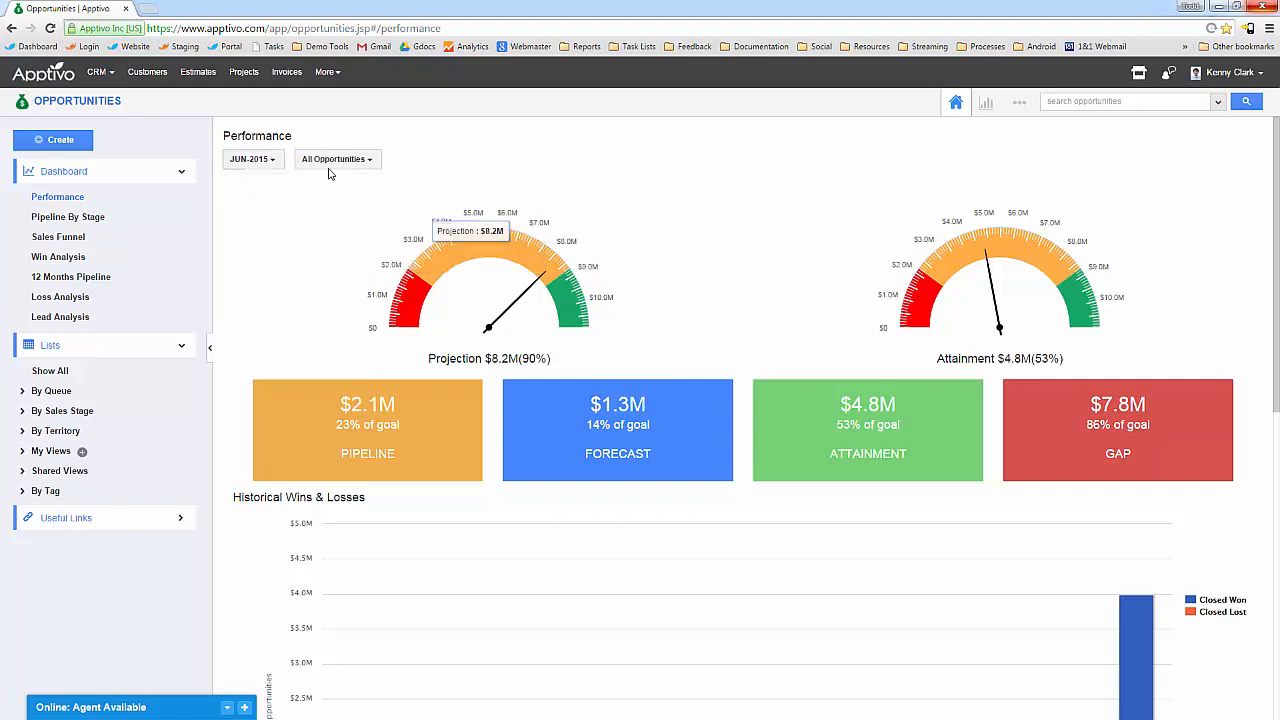
left_click(330, 160)
left_click(330, 197)
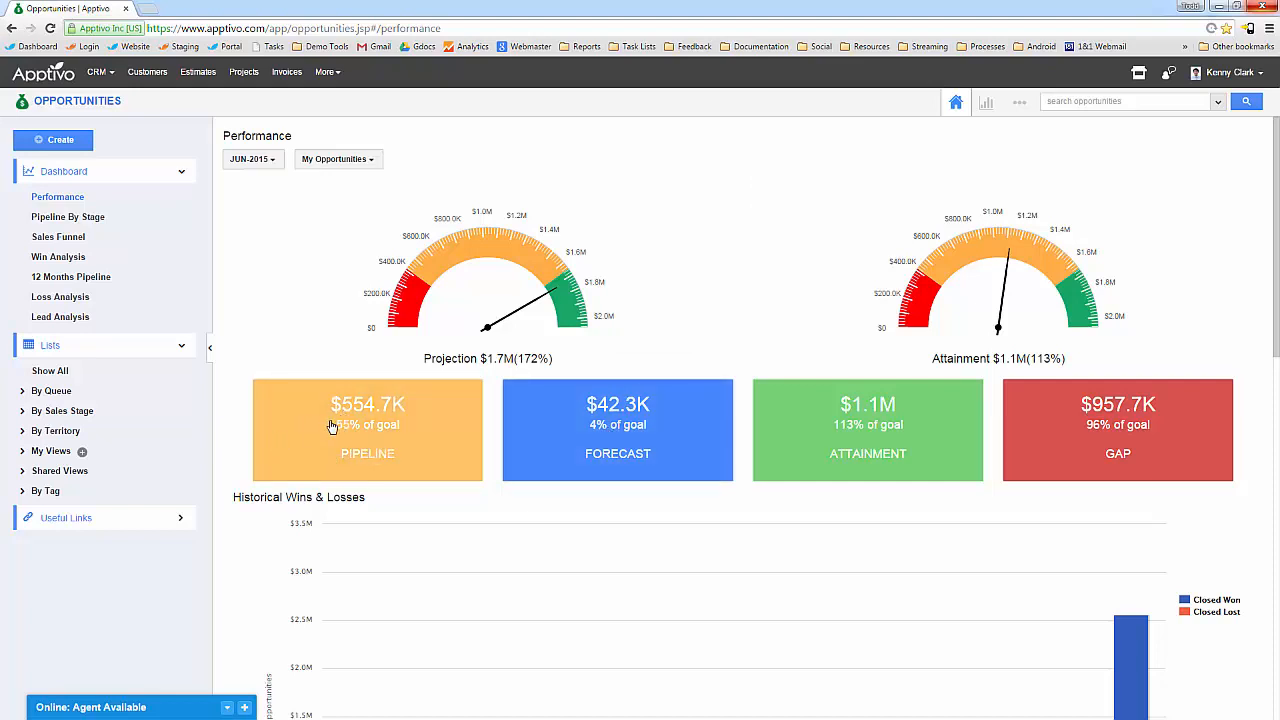
left_click(418, 445)
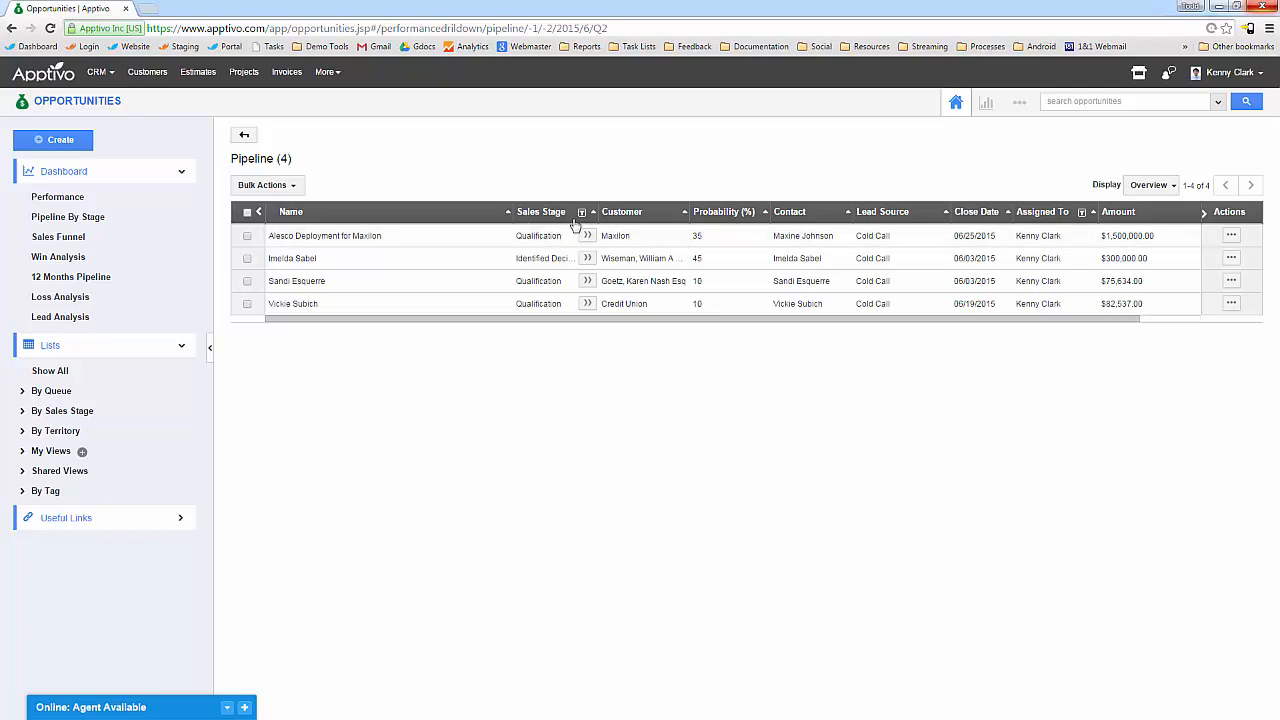
Open the 2015 Forecast drill-down and widen Sales Stage so 'Tender Response' shows fully.
left_click_drag(600, 222, 705, 222)
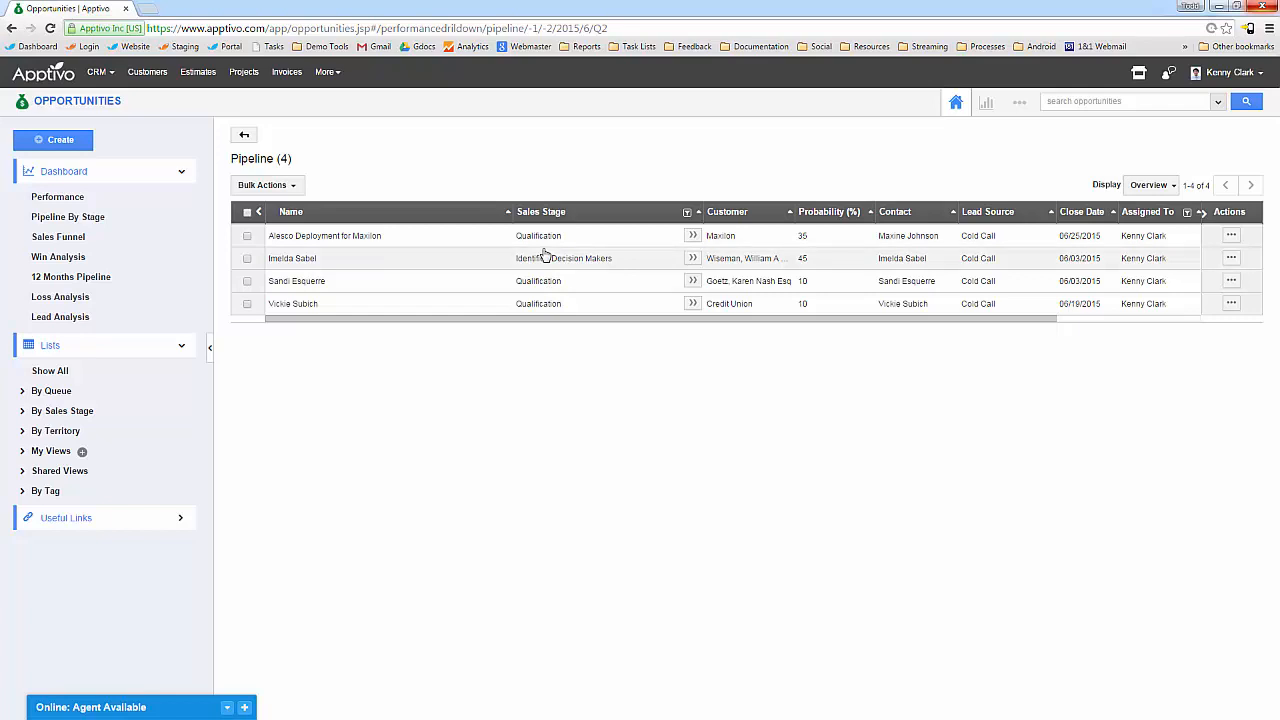
left_click(64, 199)
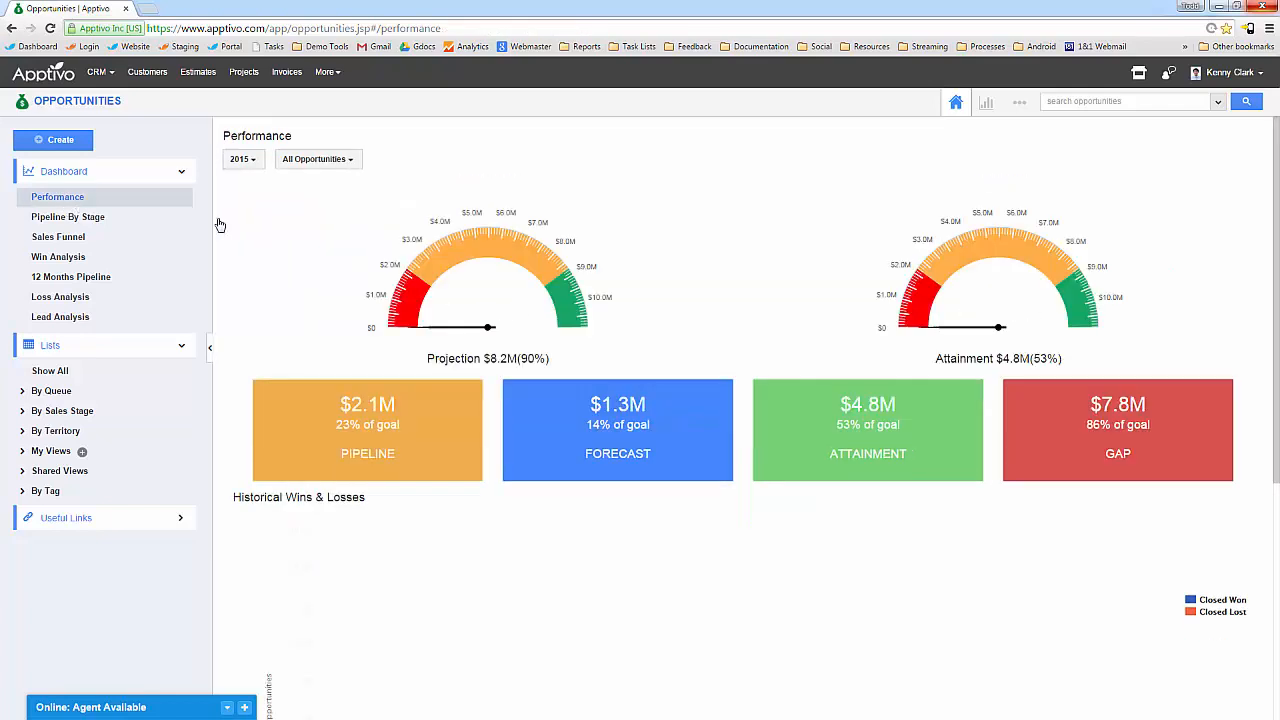
left_click(605, 448)
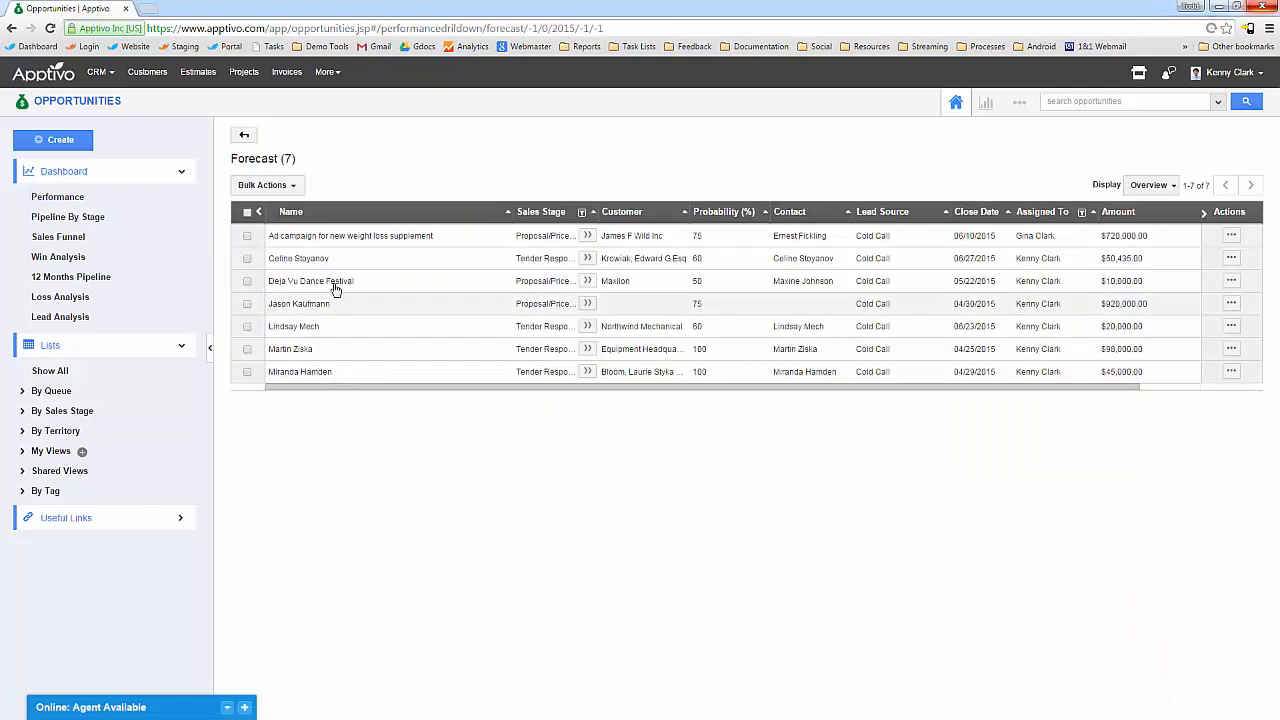
left_click_drag(598, 212, 602, 212)
left_click_drag(683, 216, 692, 212)
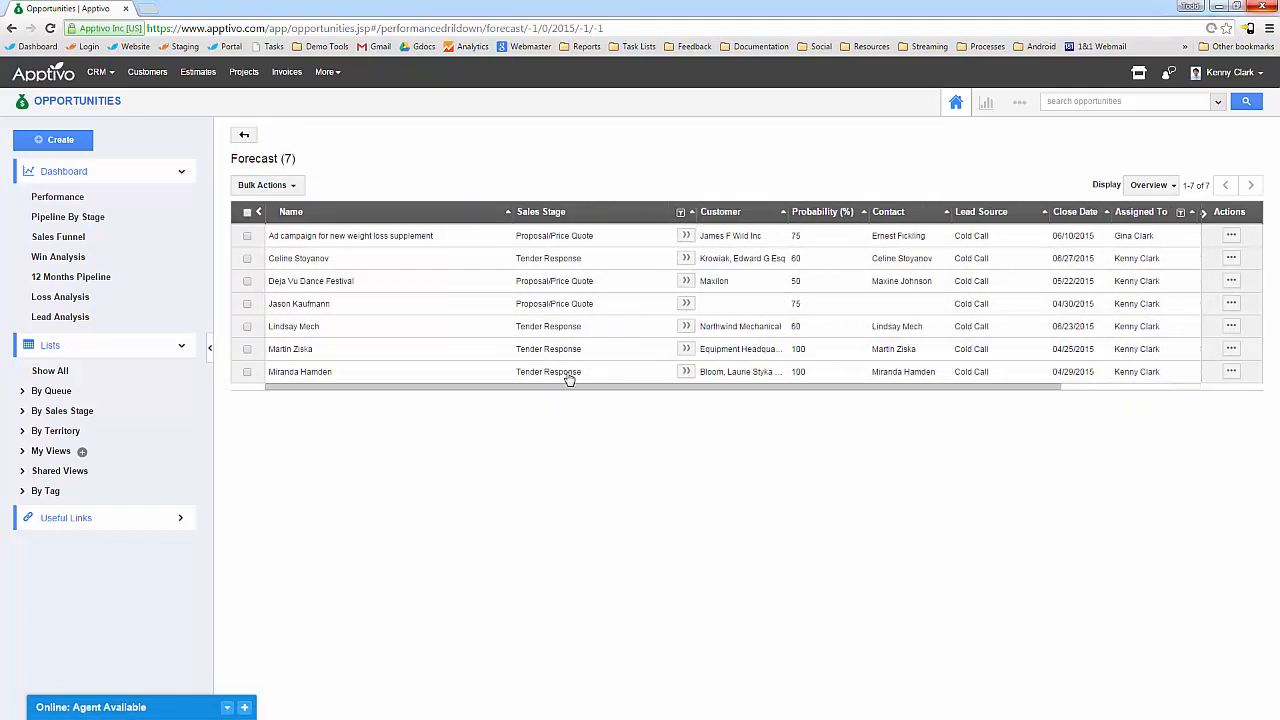
left_click(1023, 107)
Check the Prospecting stage's category (Pipeline) in Opportunities Sales Stages settings, then return to Performance.
left_click(997, 138)
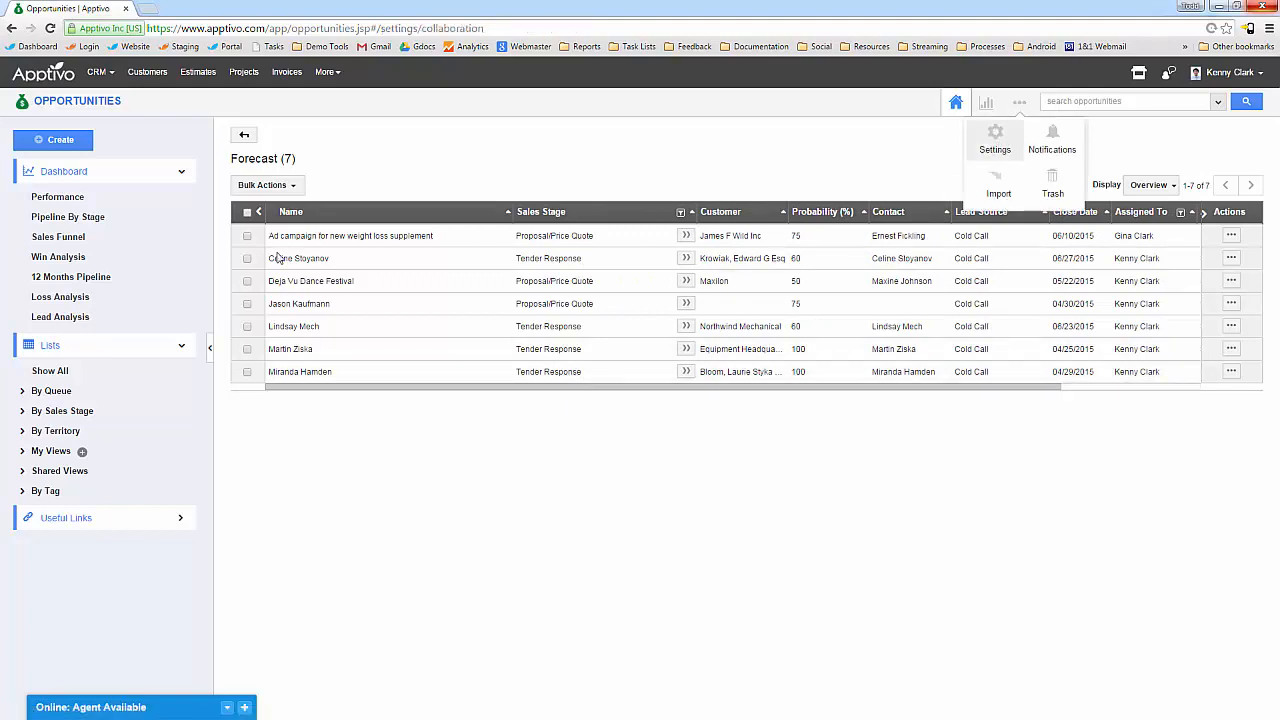
left_click(113, 311)
left_click(148, 446)
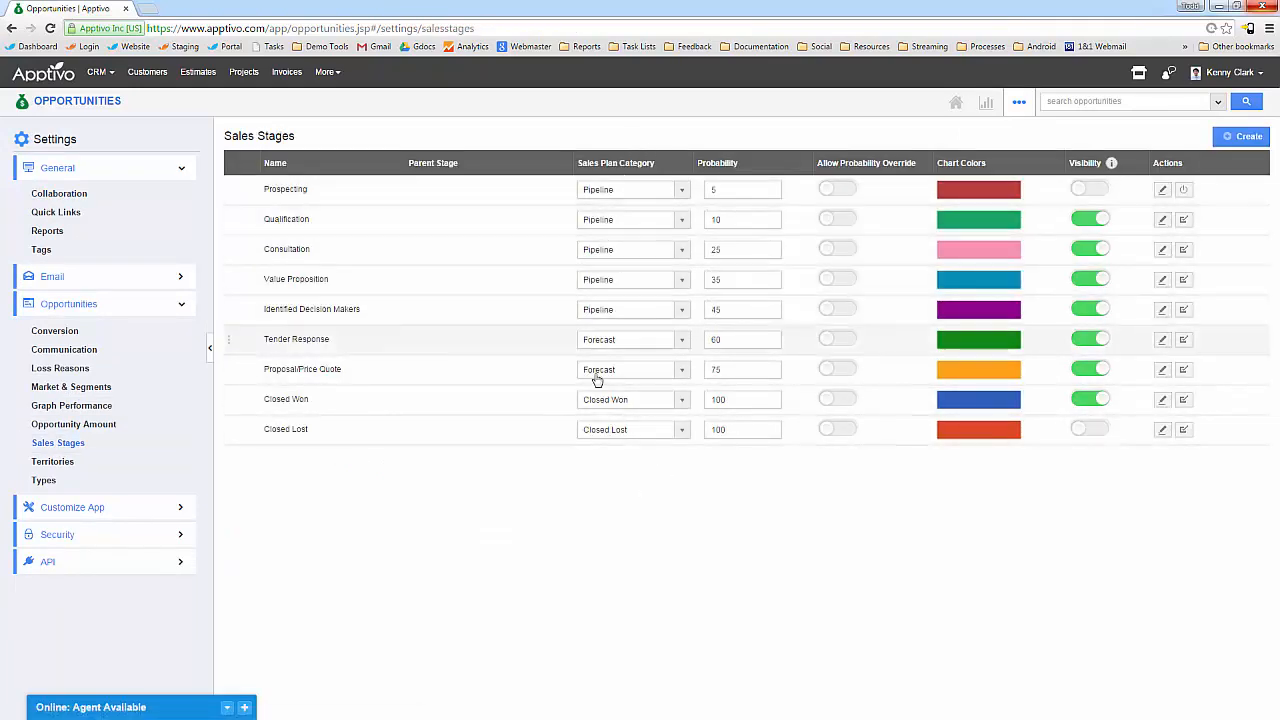
left_click(628, 191)
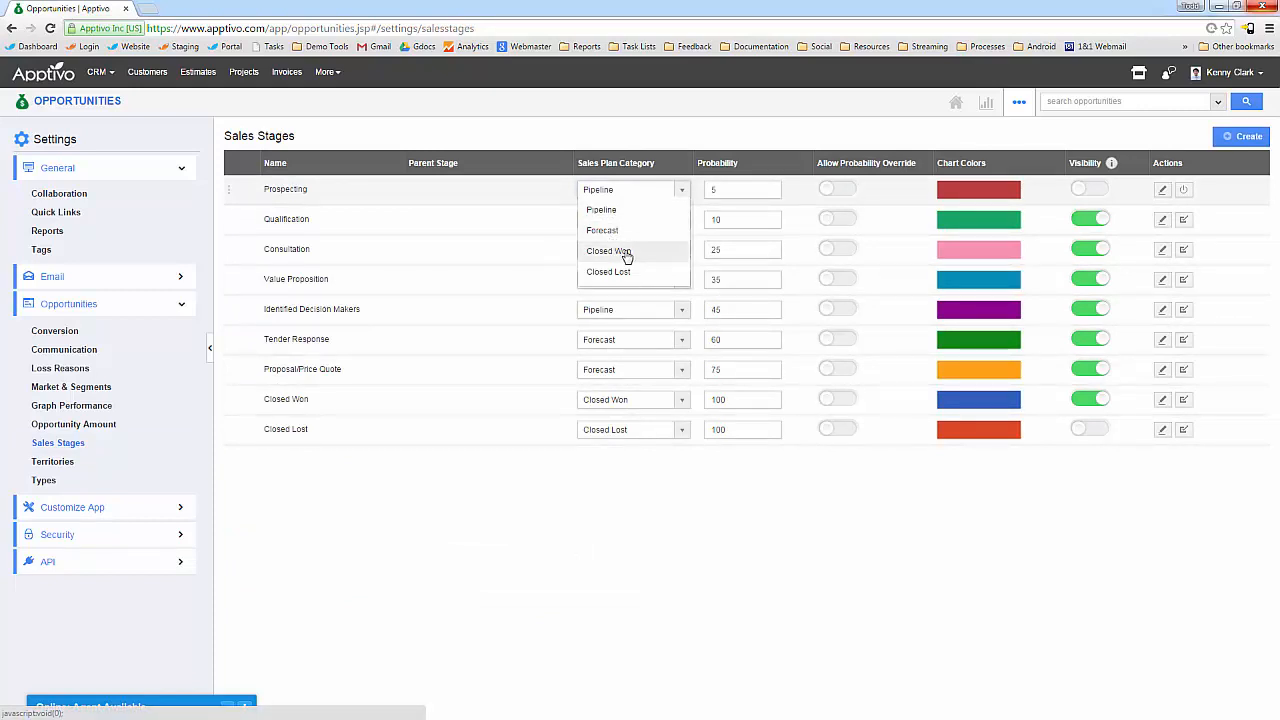
left_click(500, 437)
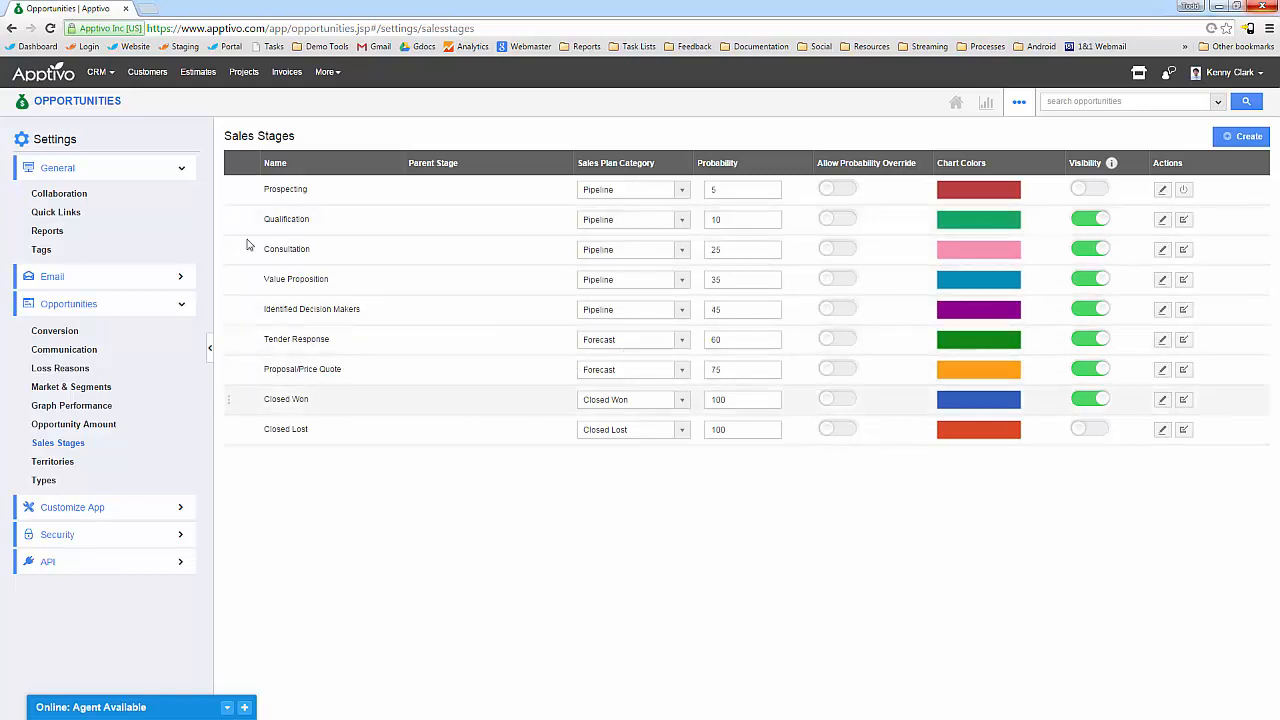
left_click(78, 104)
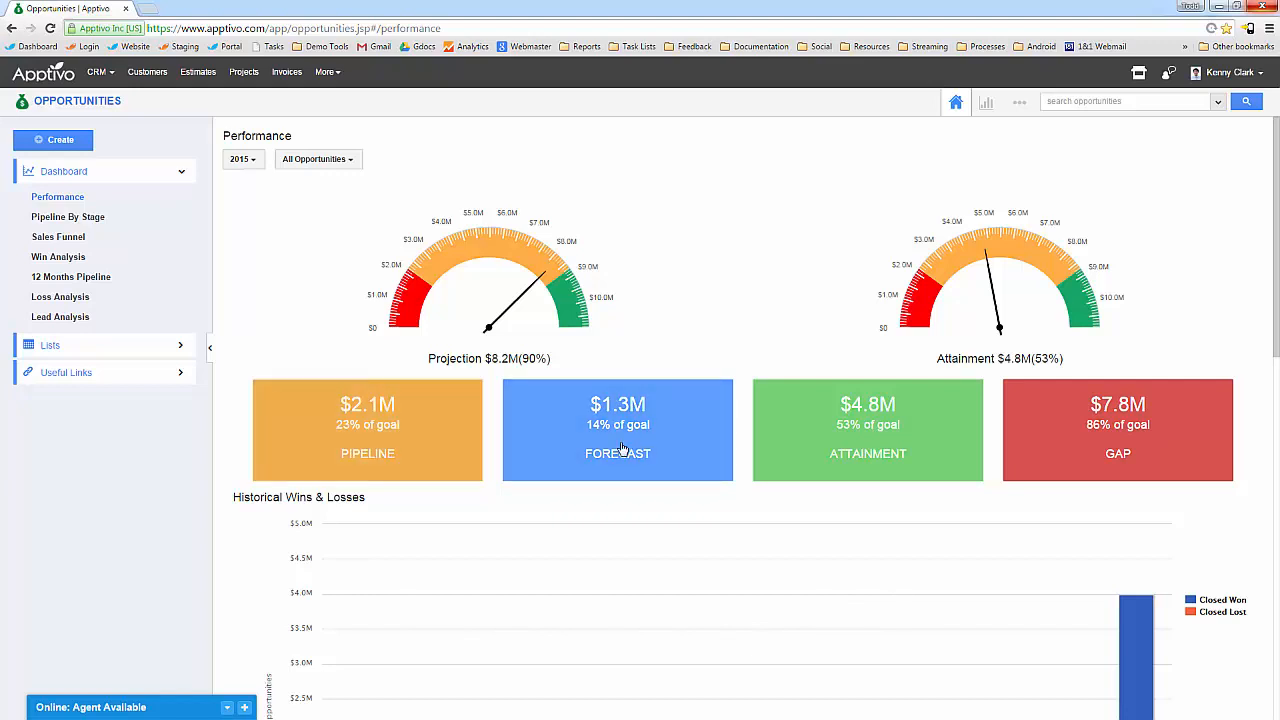
left_click(814, 434)
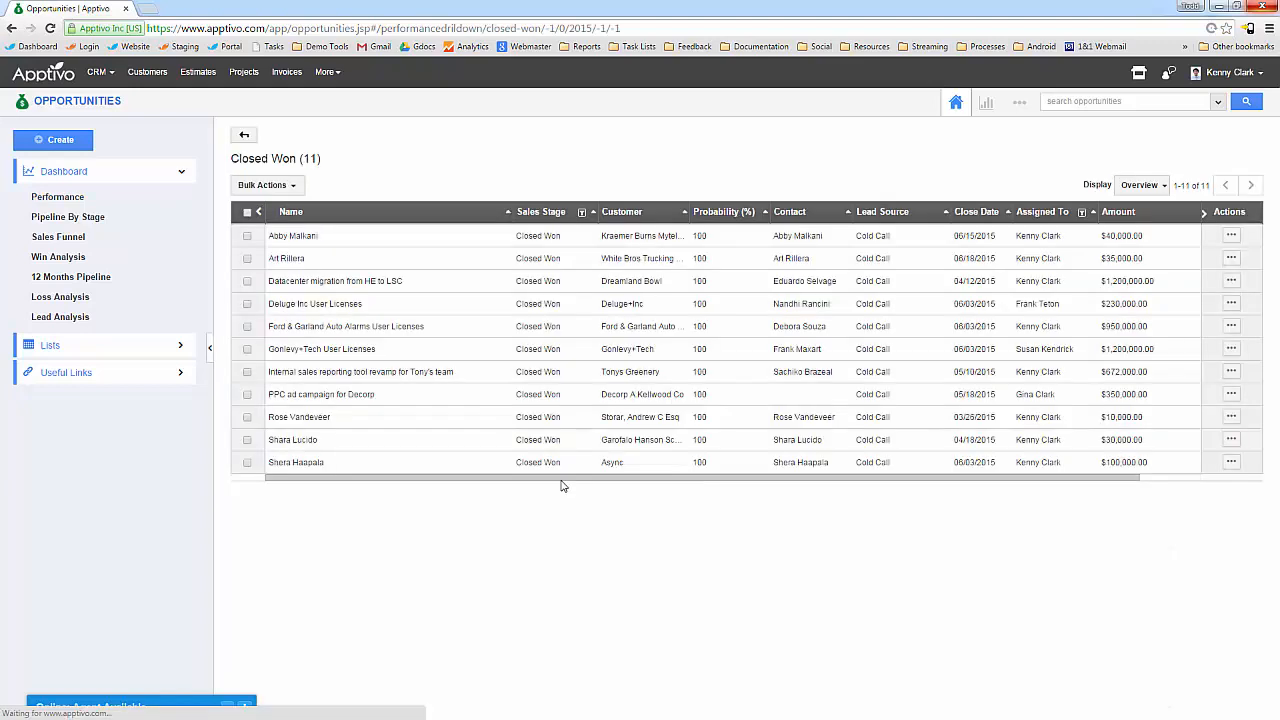
left_click(245, 138)
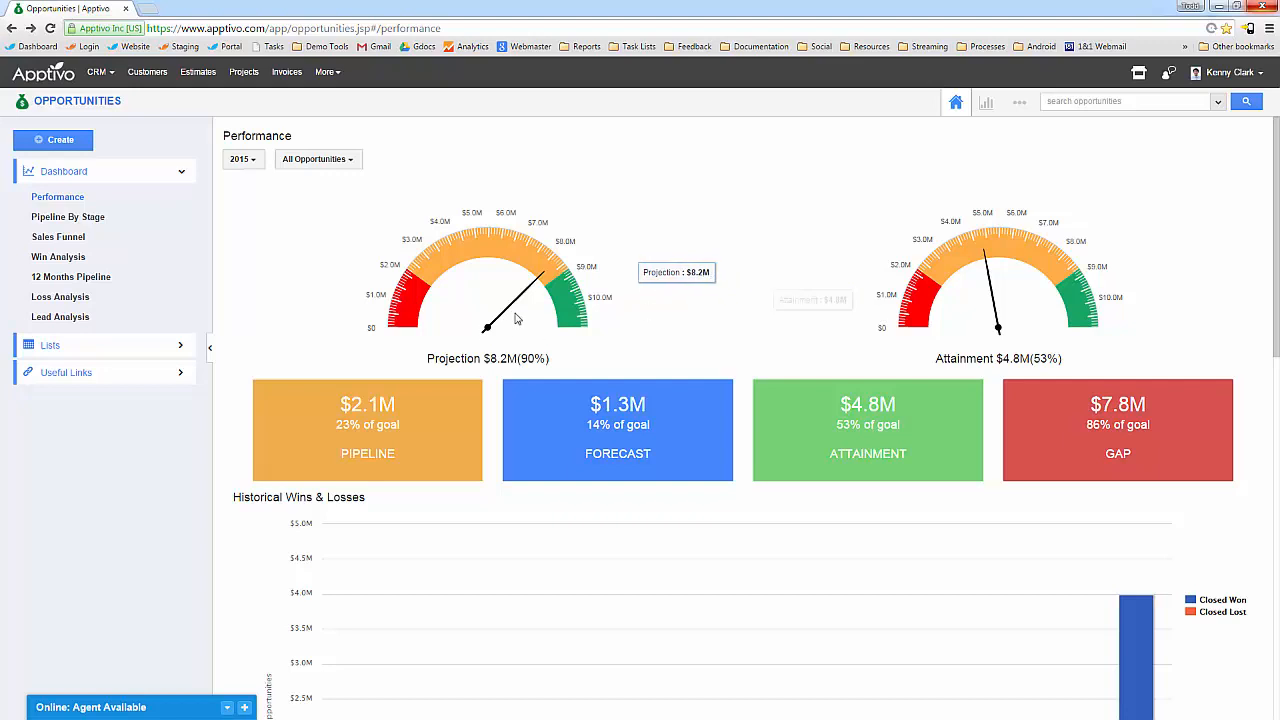
scroll(550, 248, "down", 3)
scroll(478, 328, "down", 2)
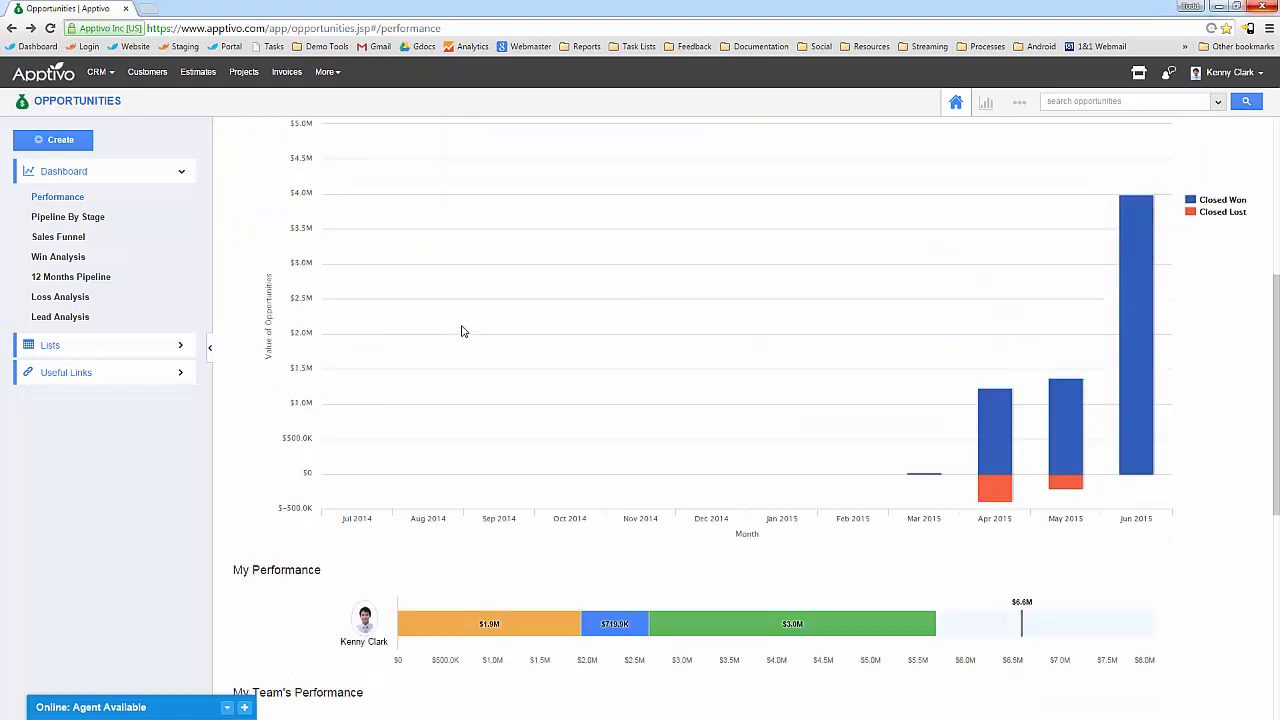
scroll(461, 332, "up", 3)
scroll(737, 466, "down", 3)
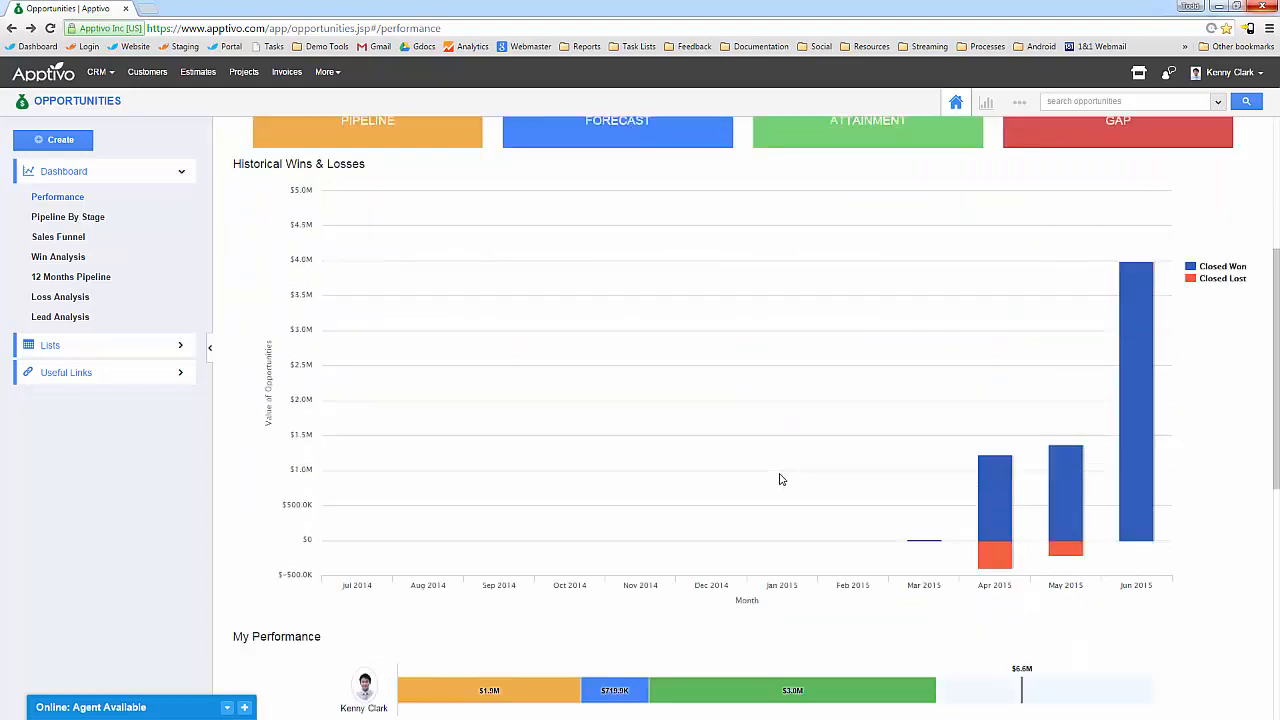
mouse_move(1051, 446)
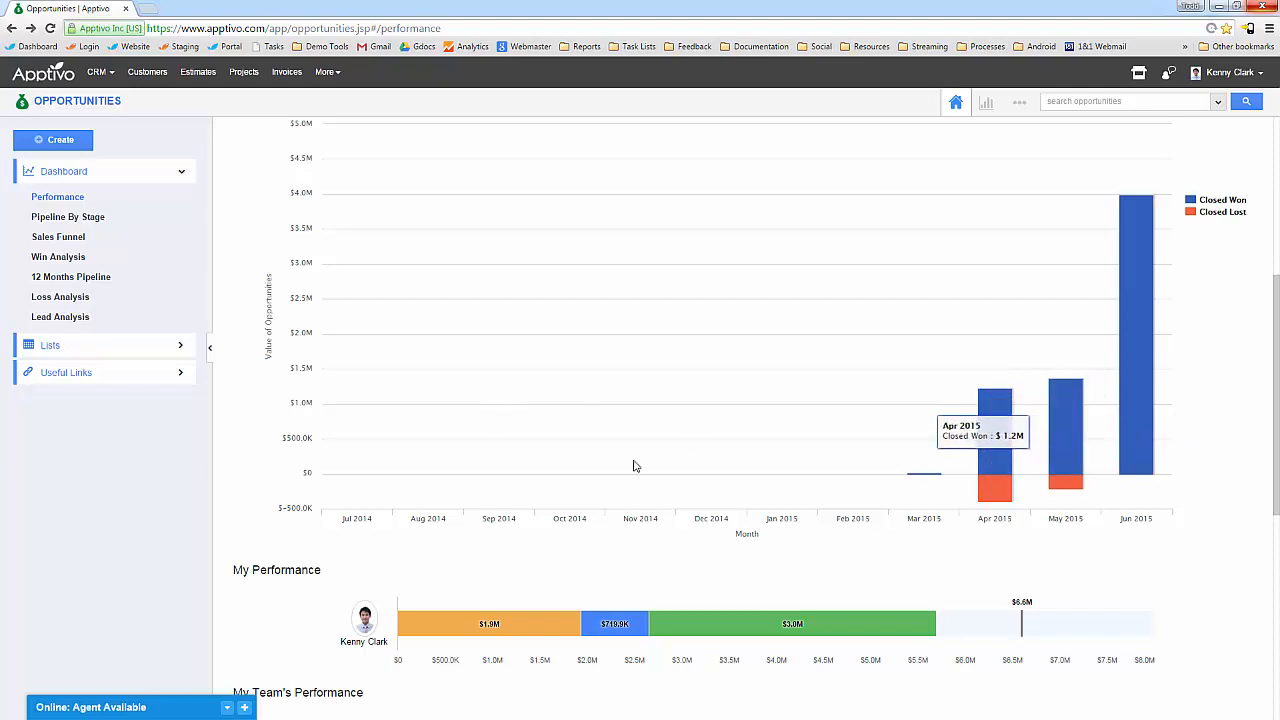
scroll(700, 420, "up", 1)
mouse_move(988, 550)
mouse_move(1078, 552)
mouse_move(1140, 390)
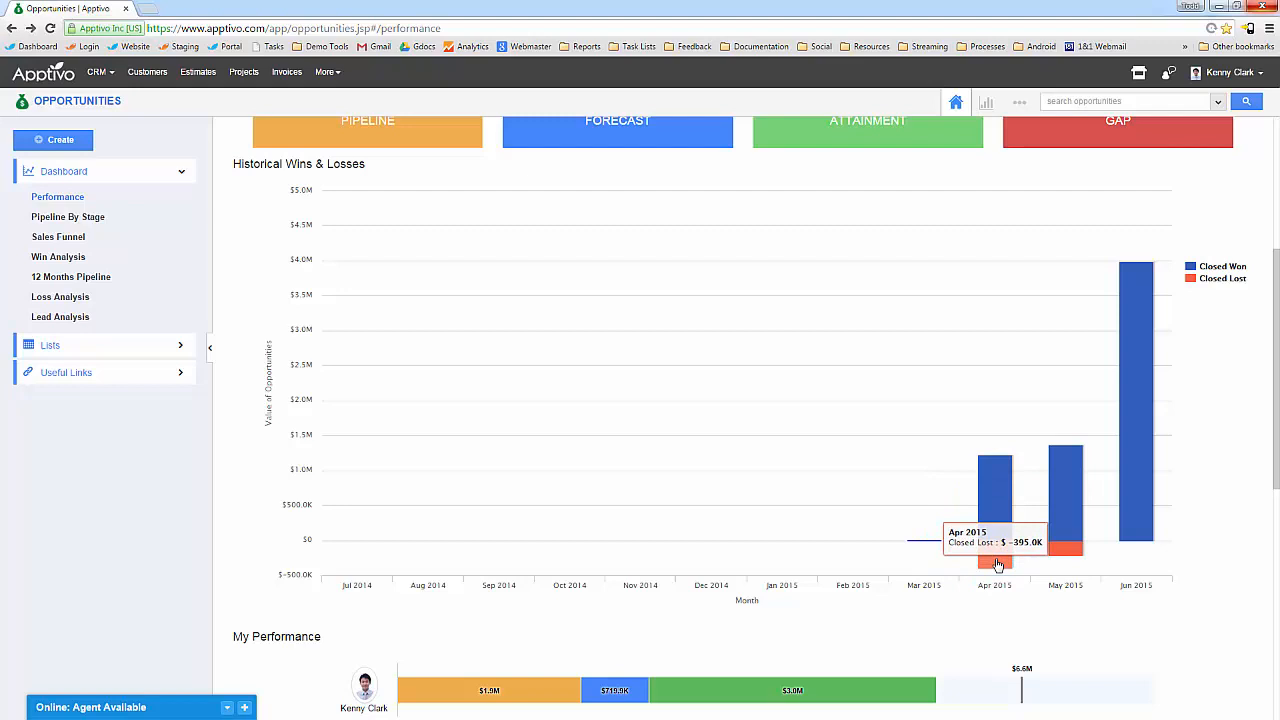
scroll(997, 565, "down", 5)
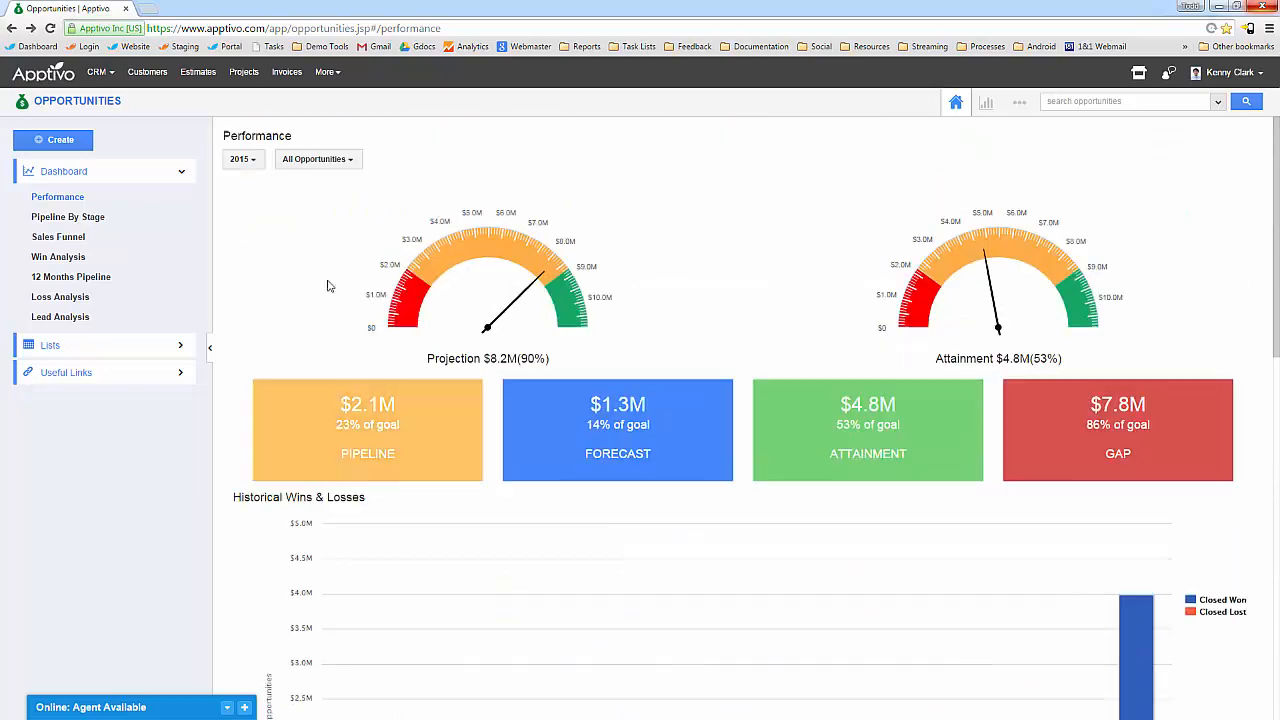
left_click(240, 159)
mouse_move(240, 186)
mouse_move(376, 209)
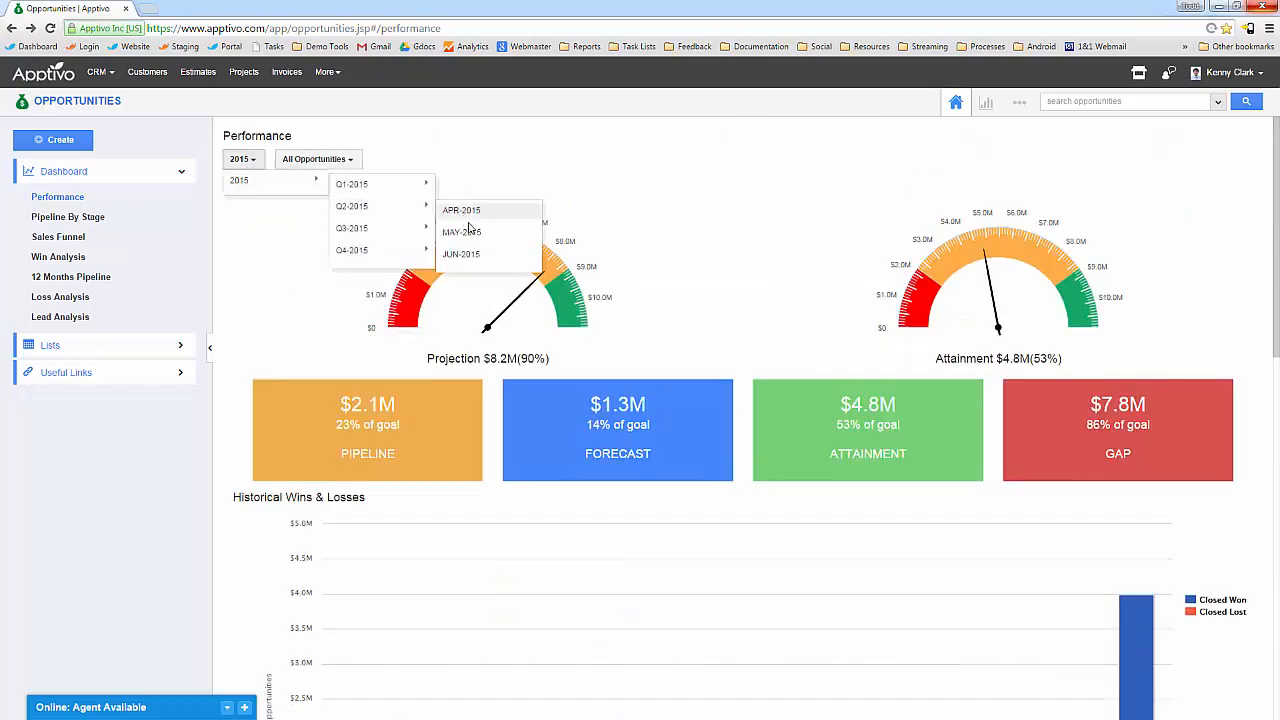
left_click(466, 255)
scroll(700, 477, "down", 14)
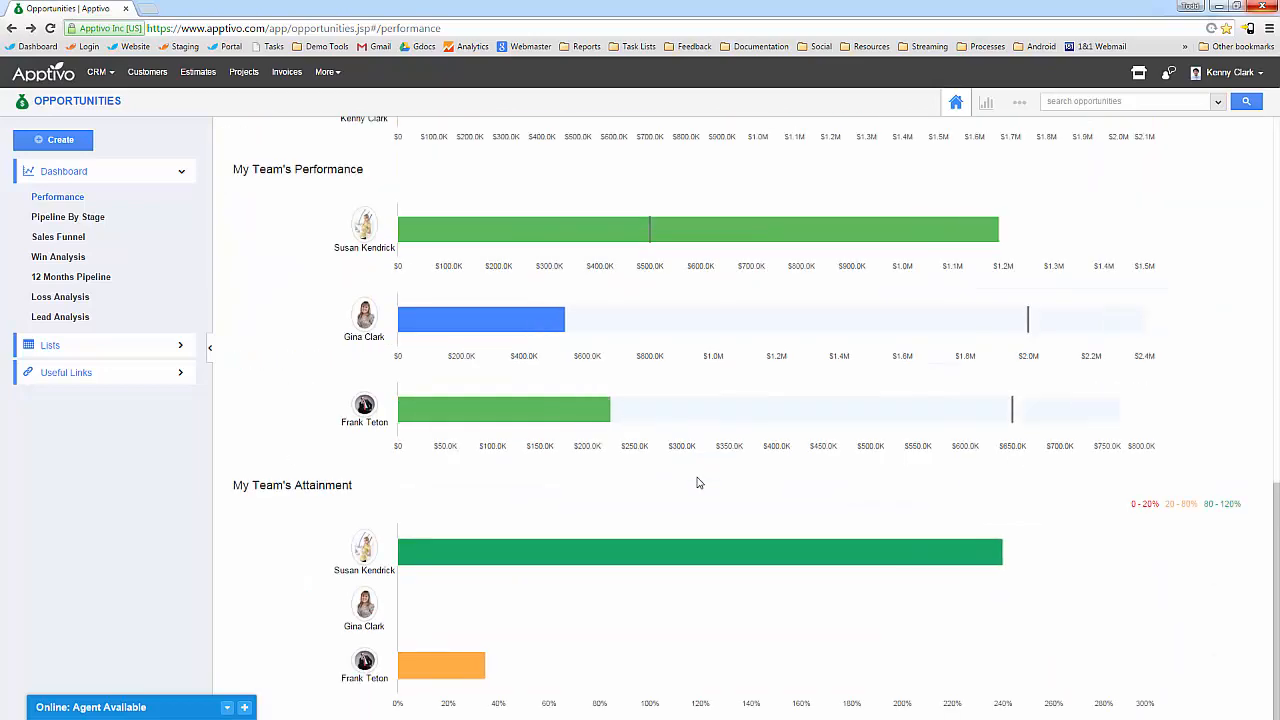
scroll(690, 487, "up", 5)
scroll(668, 489, "down", 2)
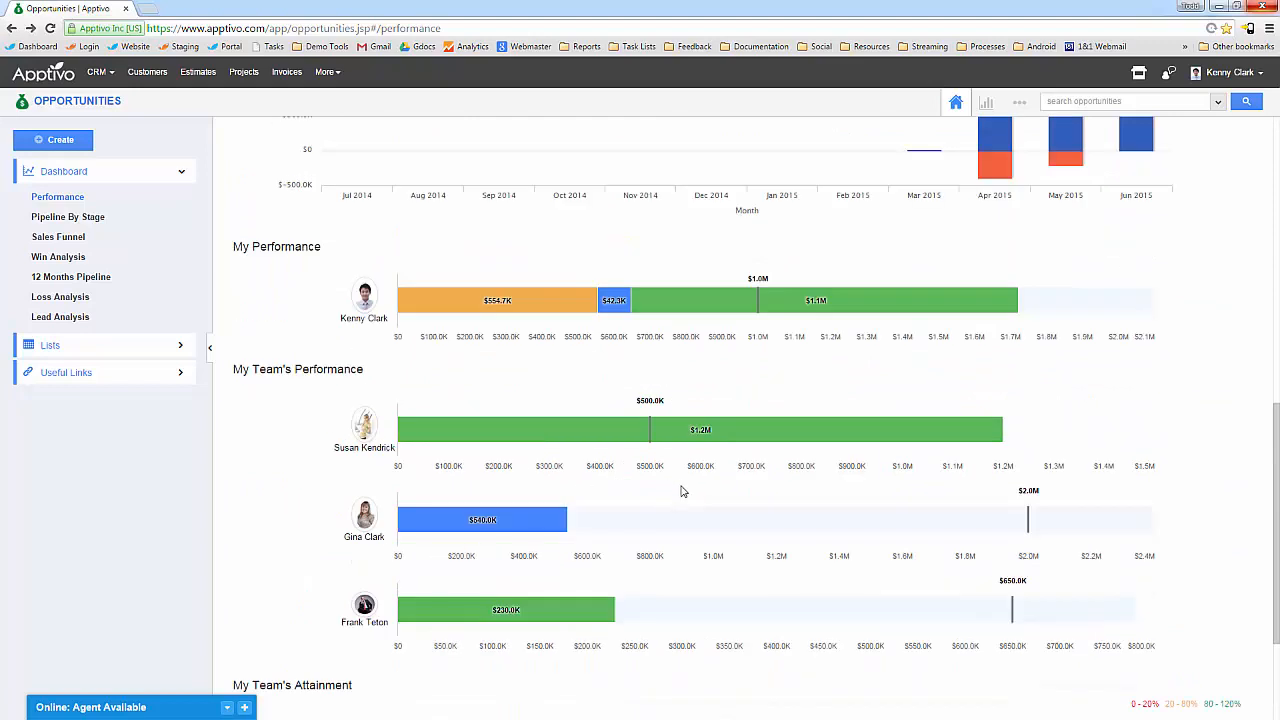
mouse_move(802, 308)
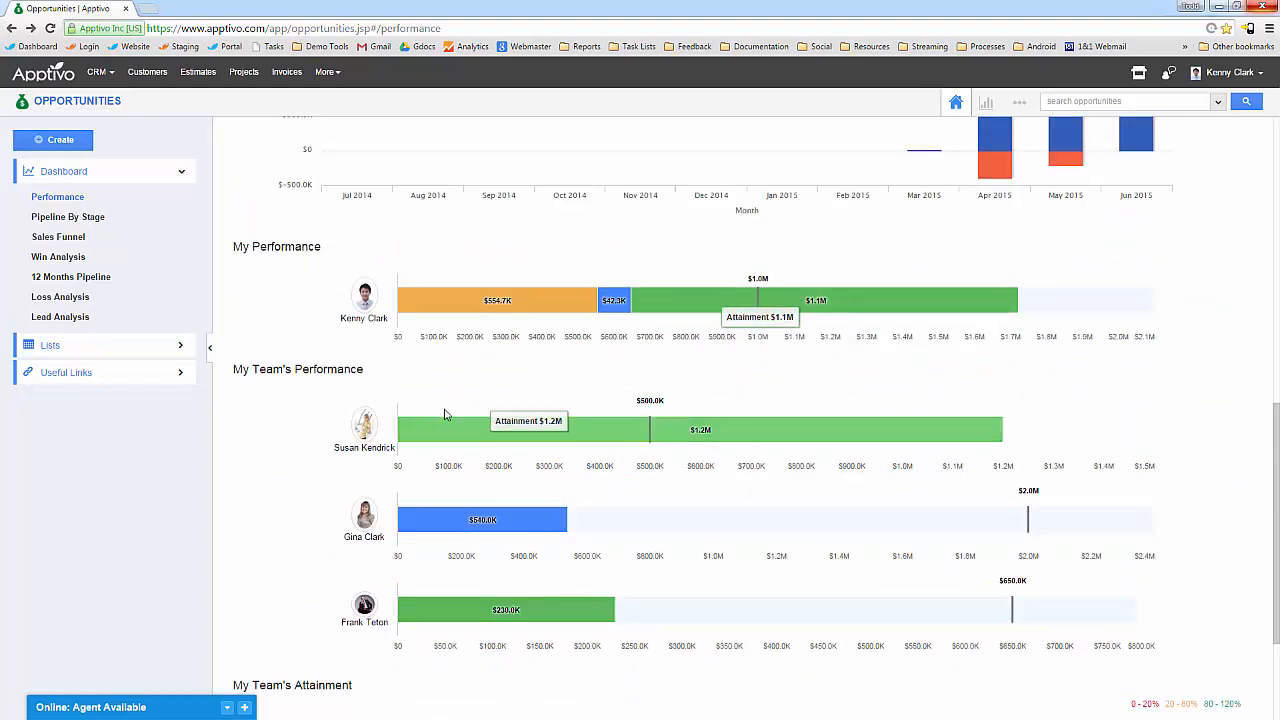
scroll(508, 521, "down", 2)
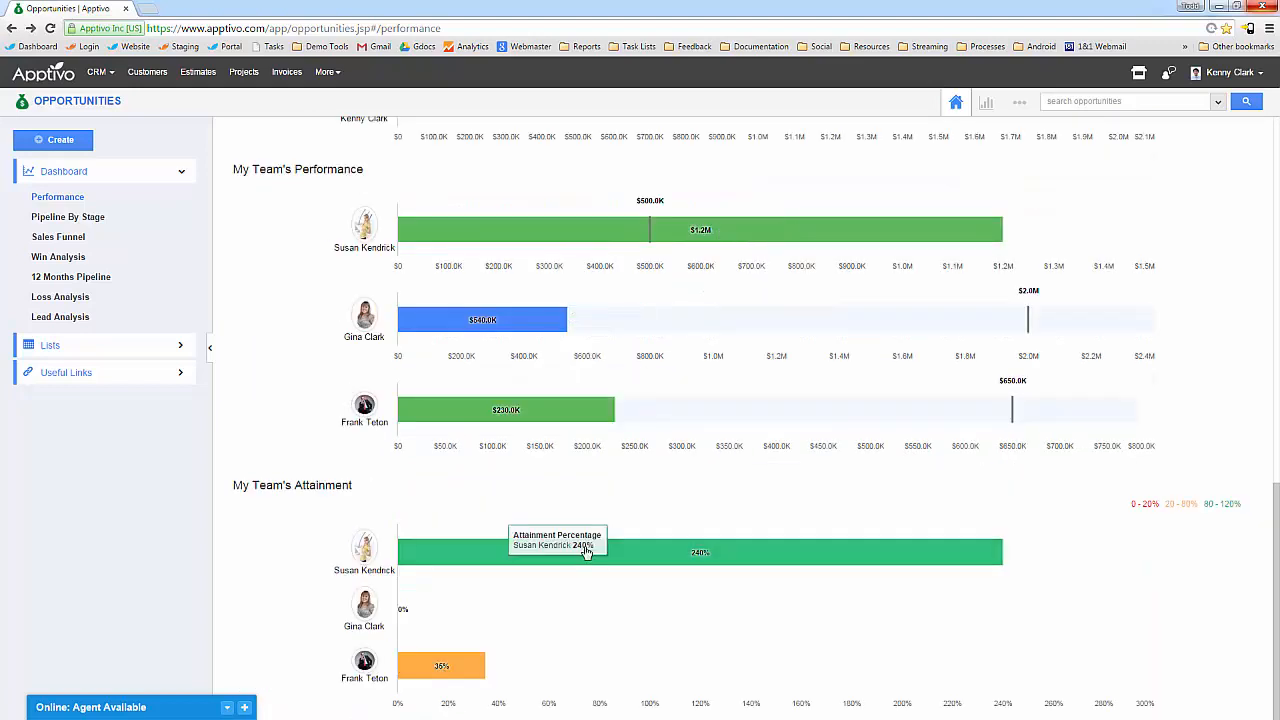
mouse_move(527, 411)
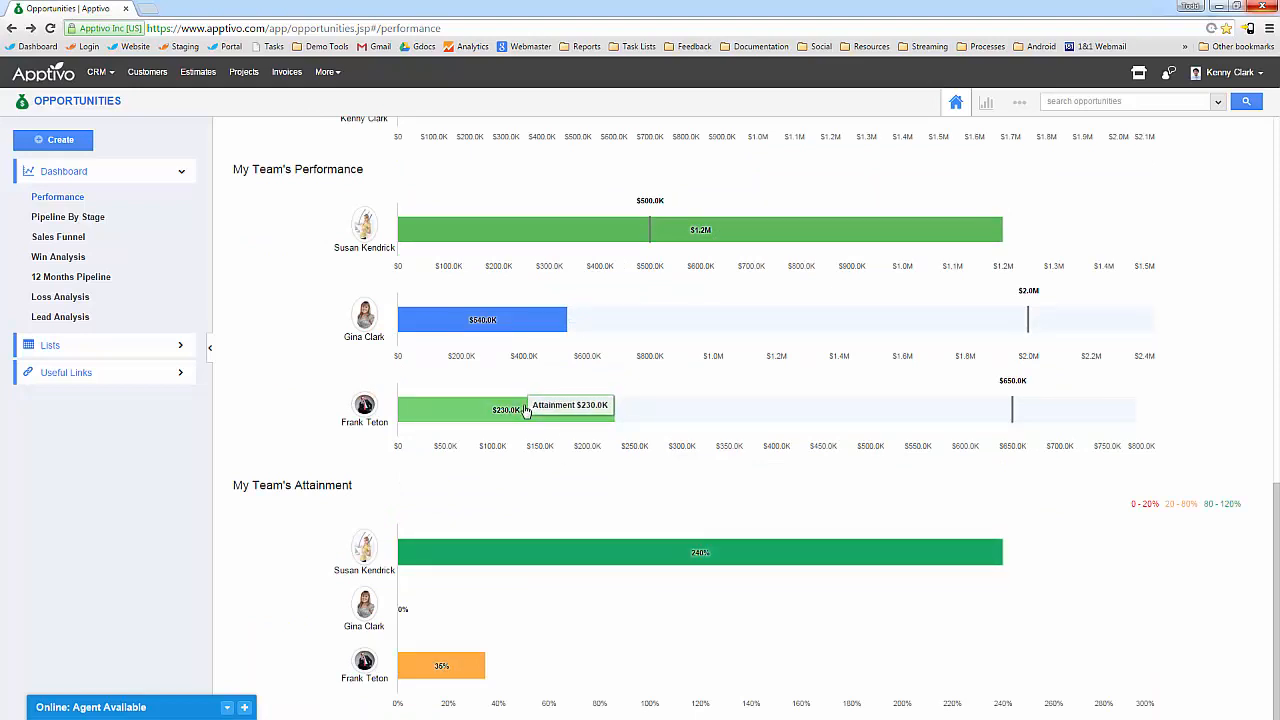
scroll(530, 420, "up", 15)
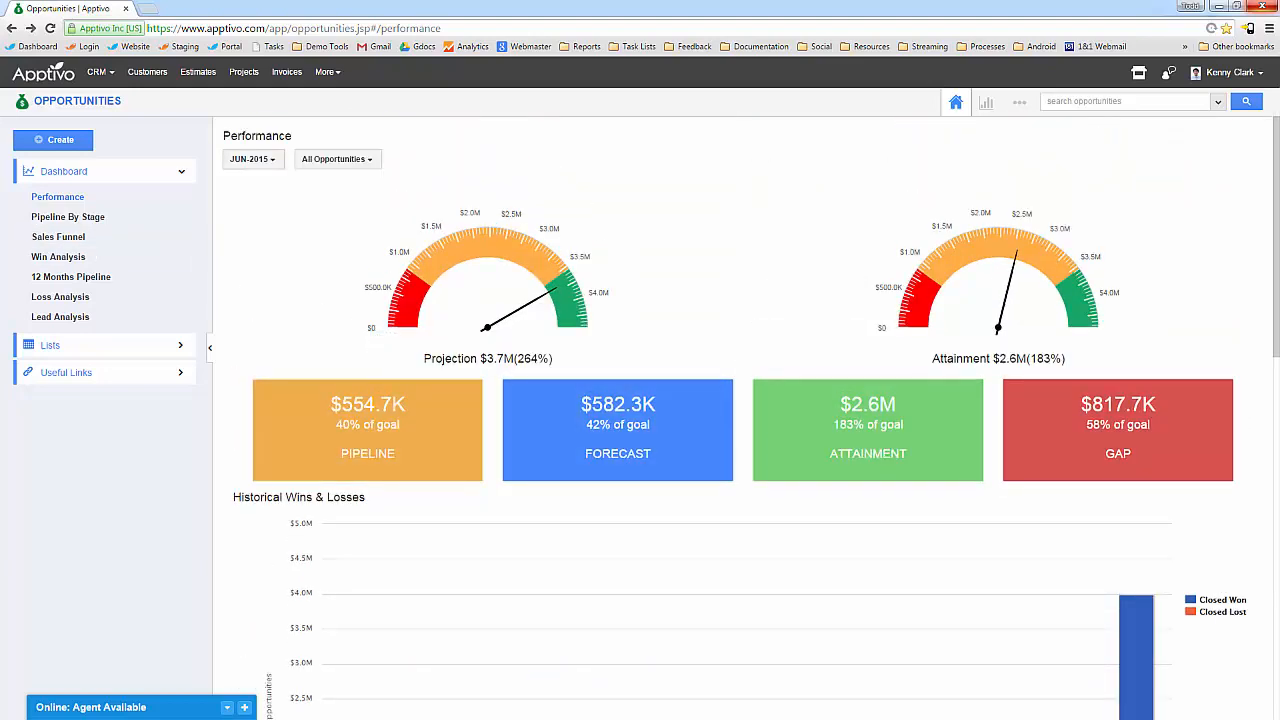
key("alt+Tab")
left_click(515, 240)
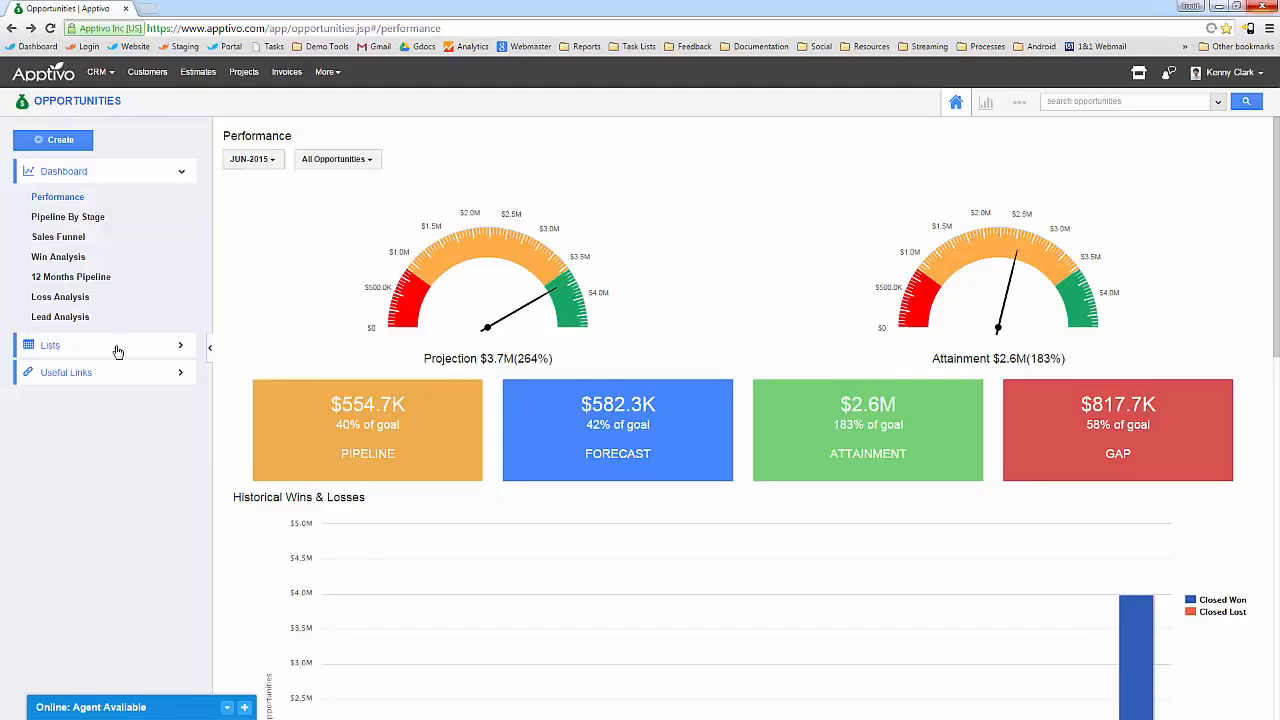
Move from Contacts to the Leads list of 3809 leads and scroll the table right.
left_click(104, 72)
left_click(117, 125)
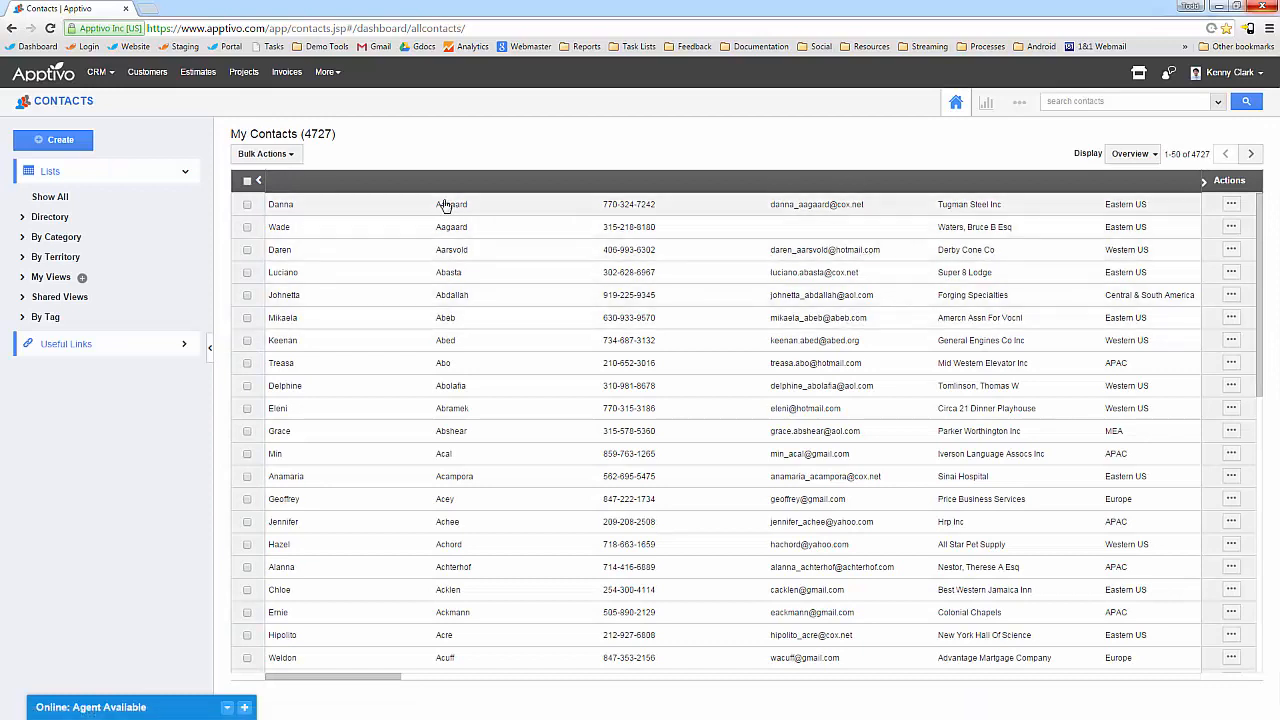
left_click(99, 72)
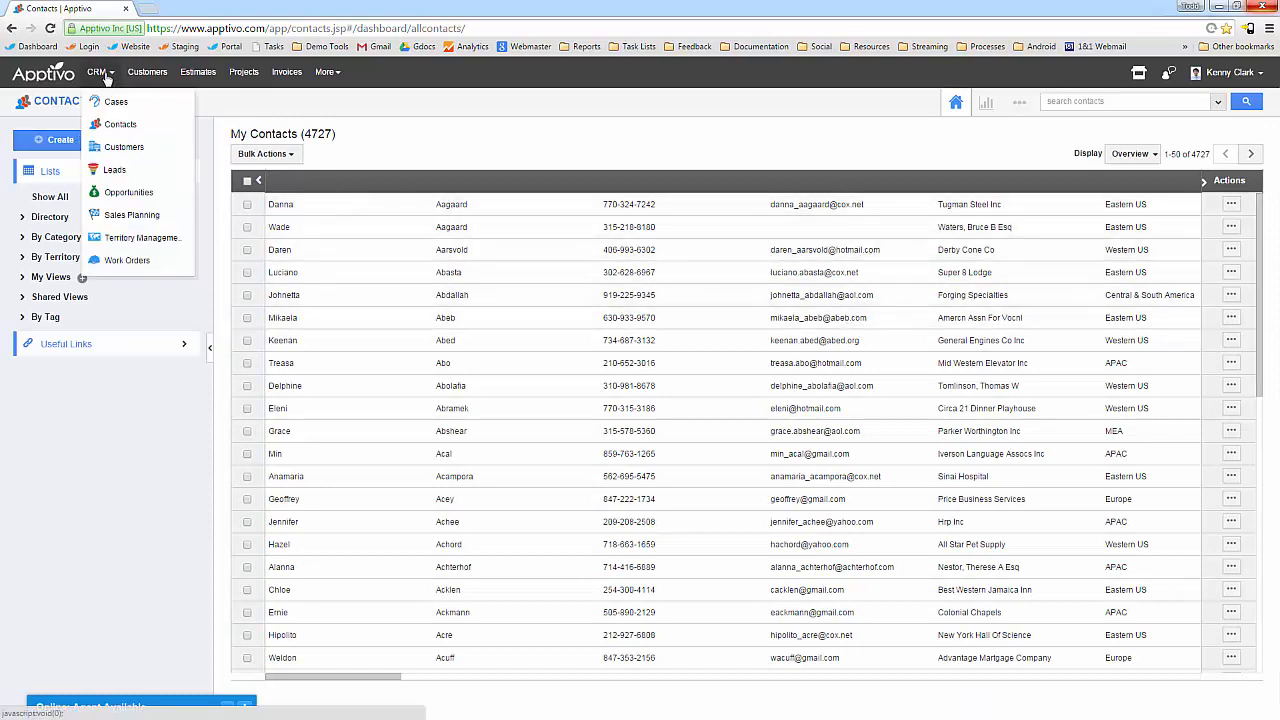
left_click(114, 170)
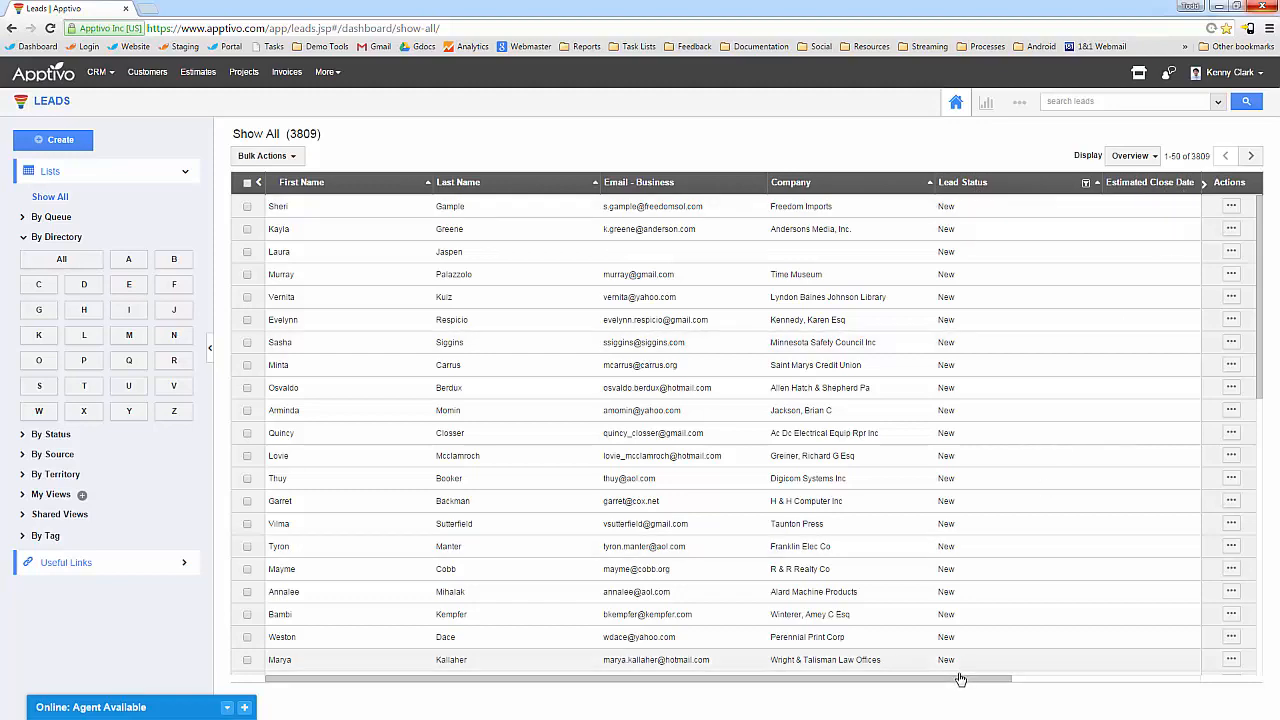
left_click_drag(960, 679, 657, 697)
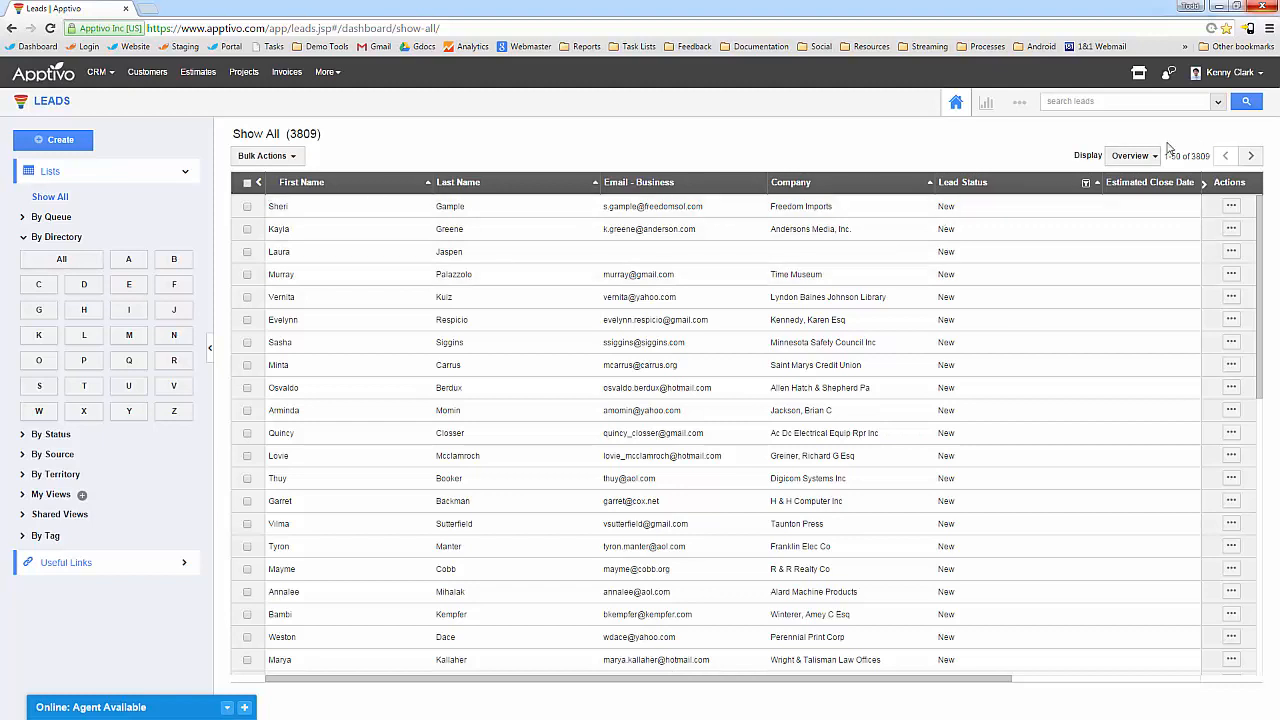
left_click(1020, 104)
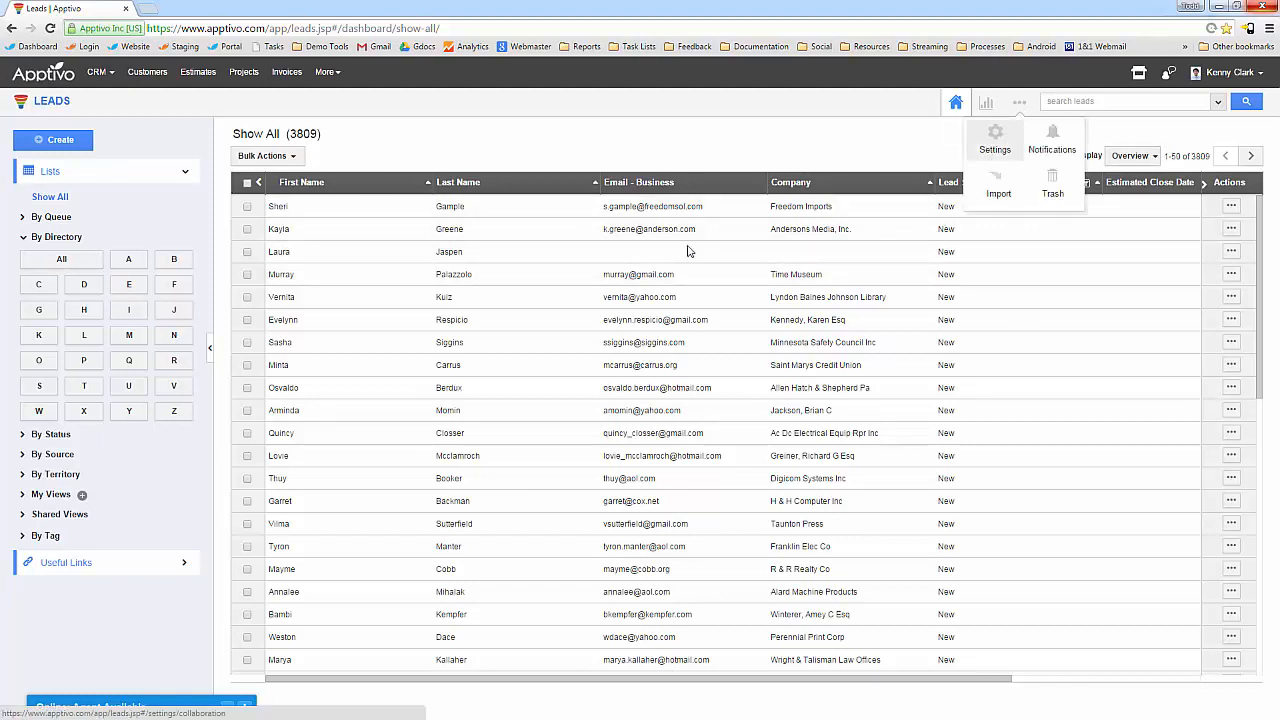
Open the Leads app's List Layouts settings under Customize App.
left_click(987, 150)
left_click(107, 342)
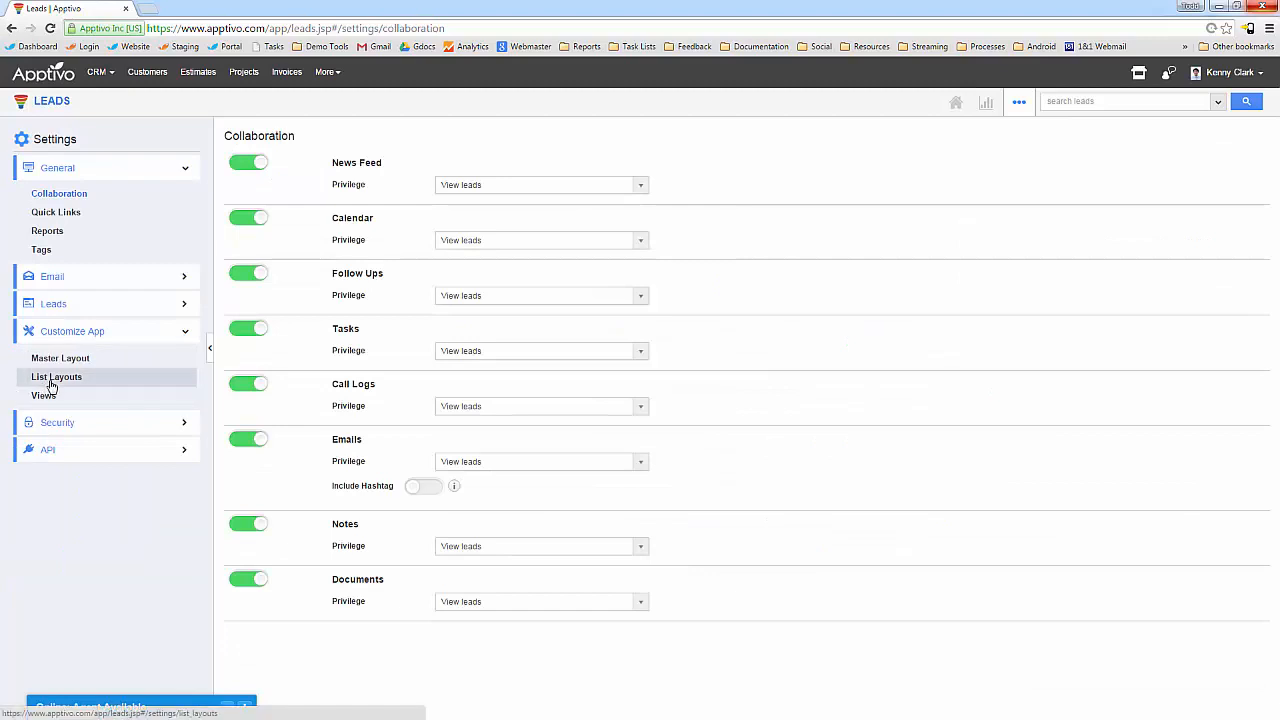
left_click(55, 380)
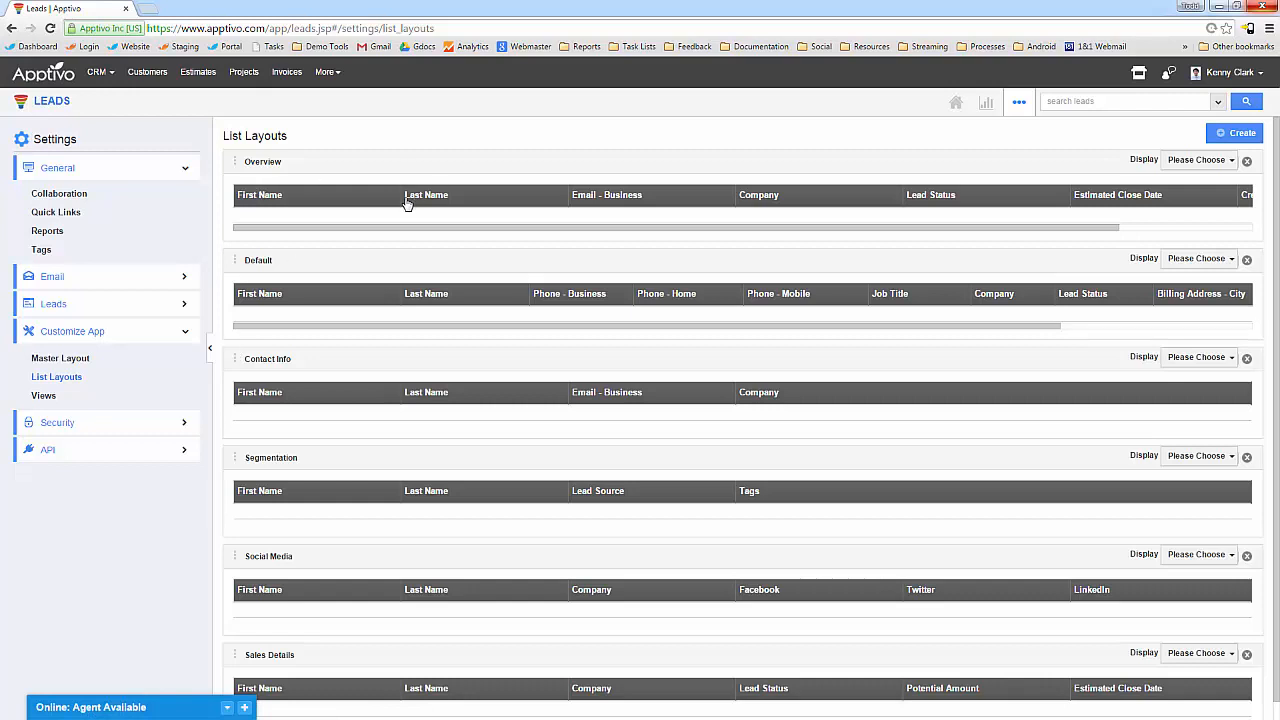
Narrow the Overview layout's First Name, Last Name, Email - Business, Company and Lead Status columns.
left_click_drag(401, 201, 345, 201)
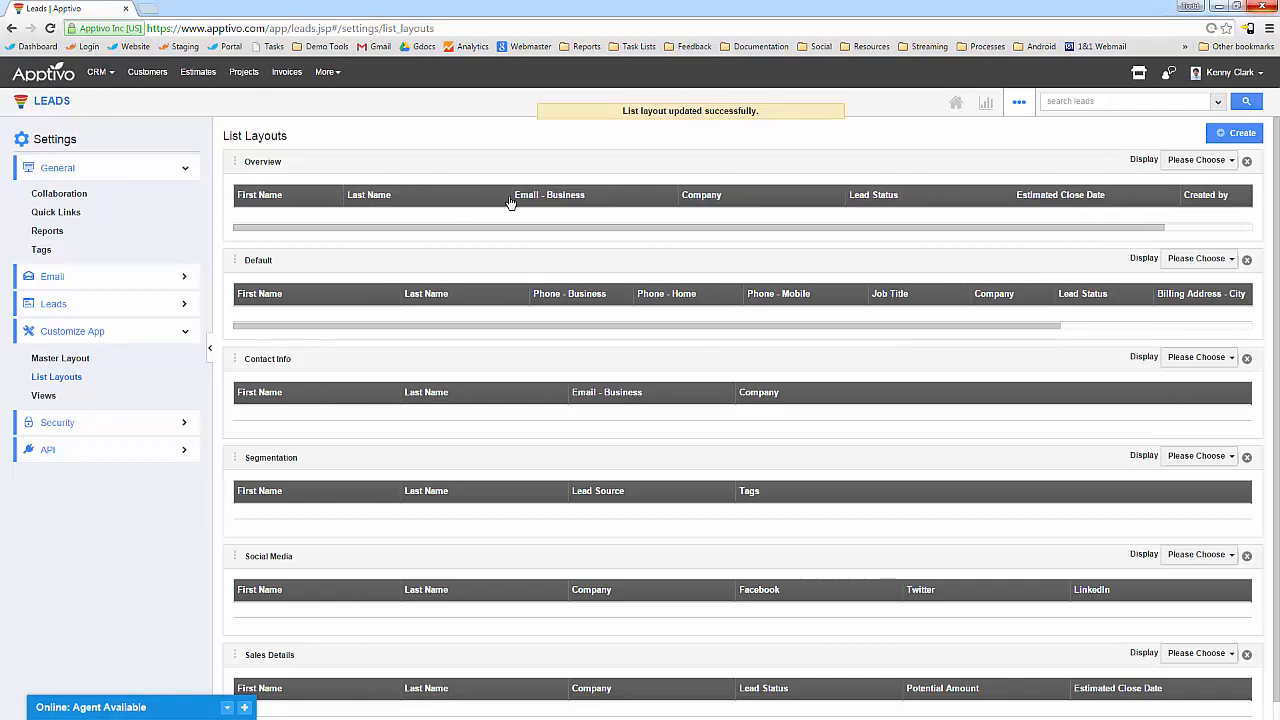
mouse_move(462, 200)
left_mouse_down()
mouse_move(429, 200)
mouse_move(452, 205)
left_mouse_up()
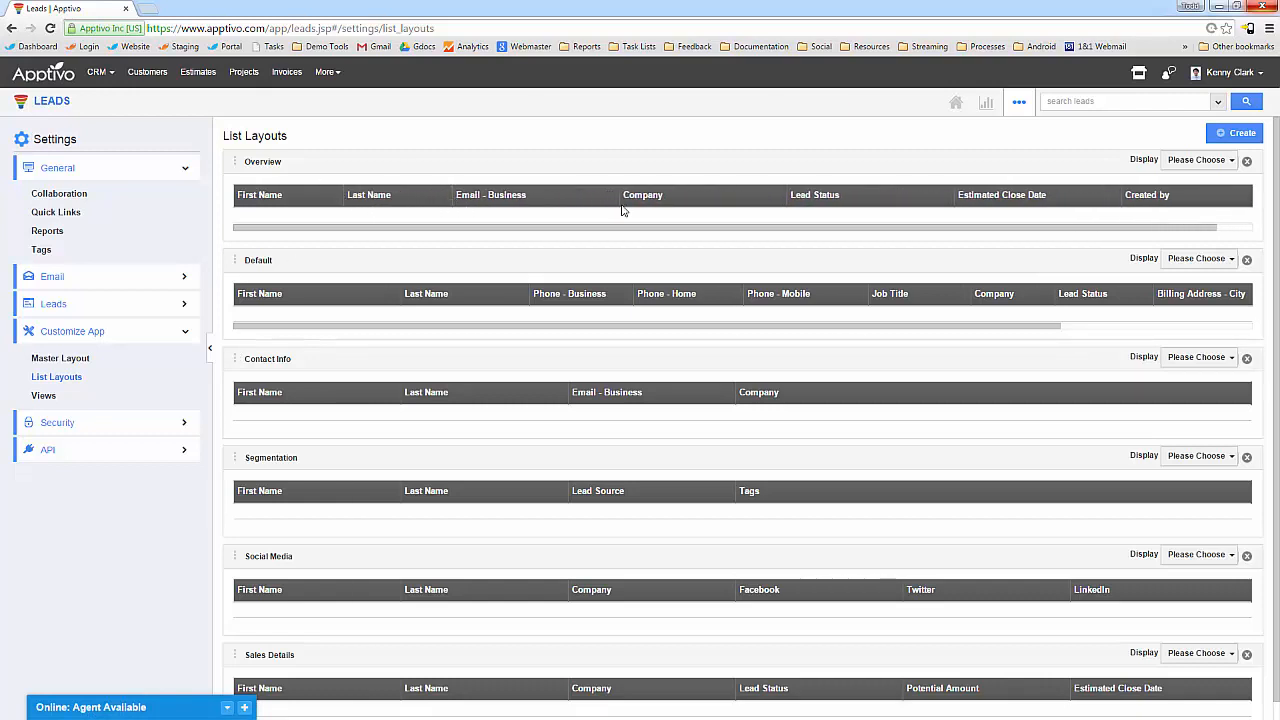
left_click_drag(605, 204, 558, 204)
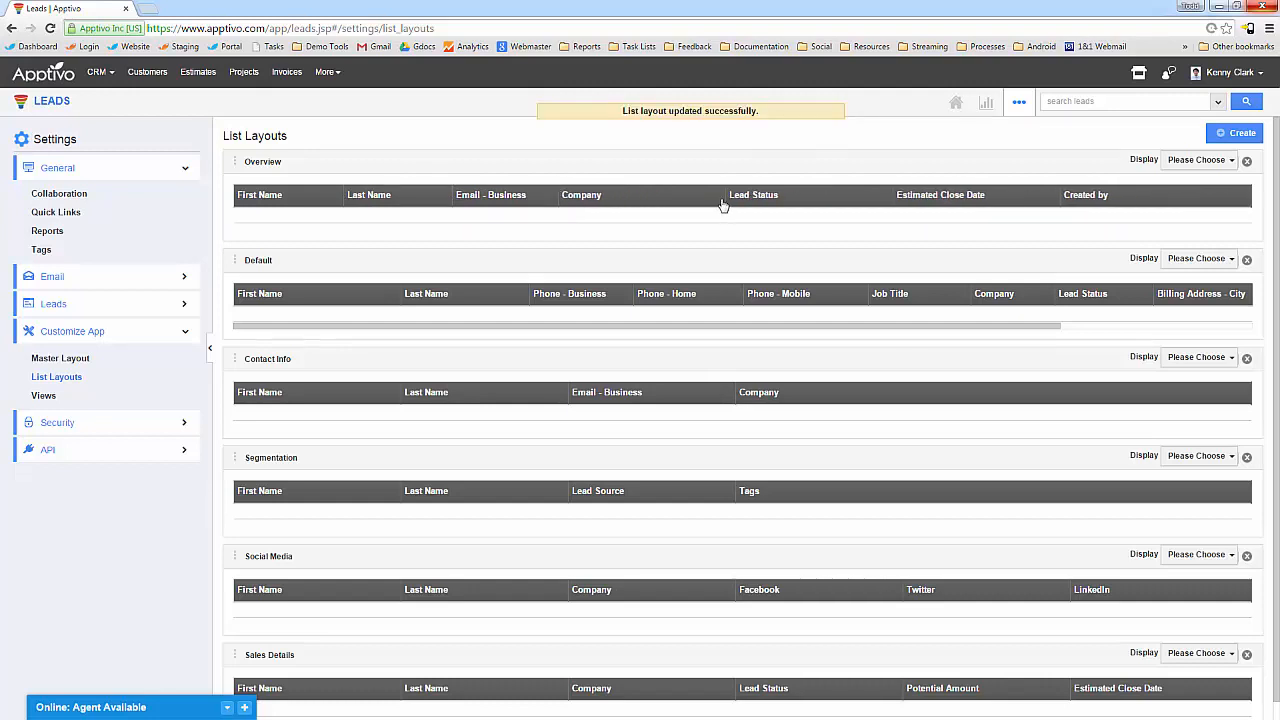
left_click_drag(726, 206, 646, 209)
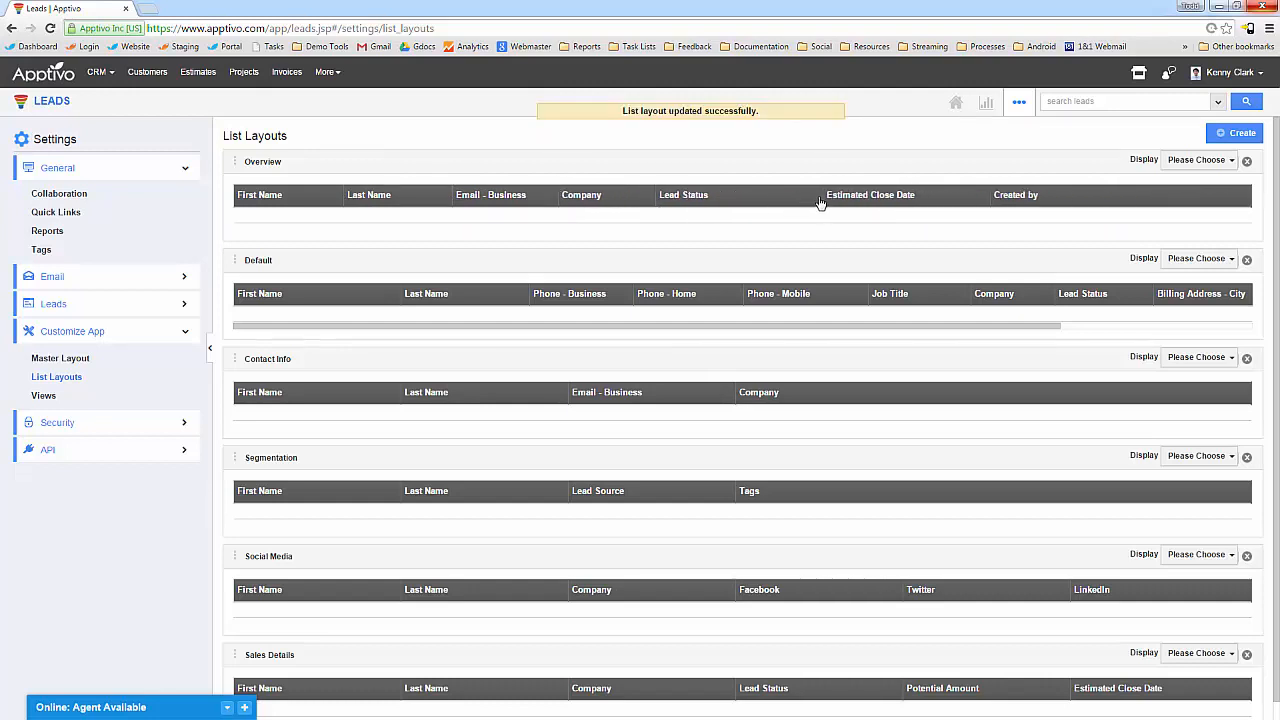
left_click_drag(822, 204, 759, 204)
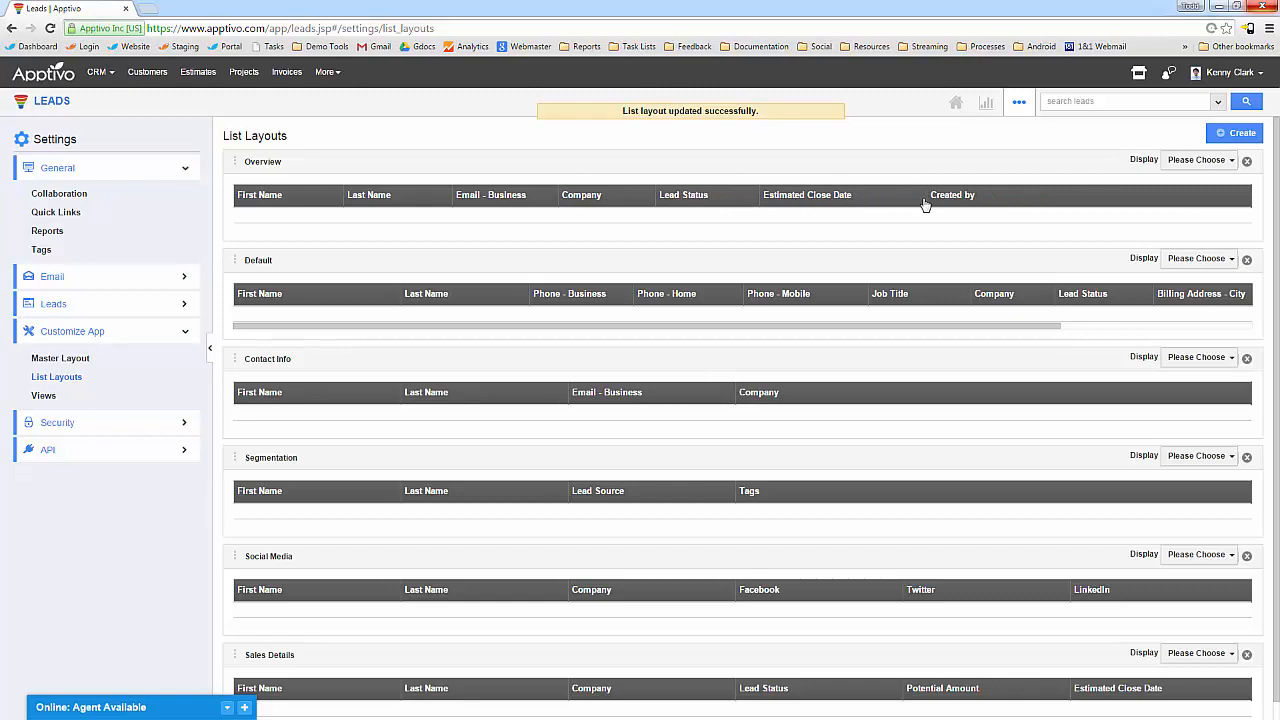
left_click_drag(924, 196, 870, 200)
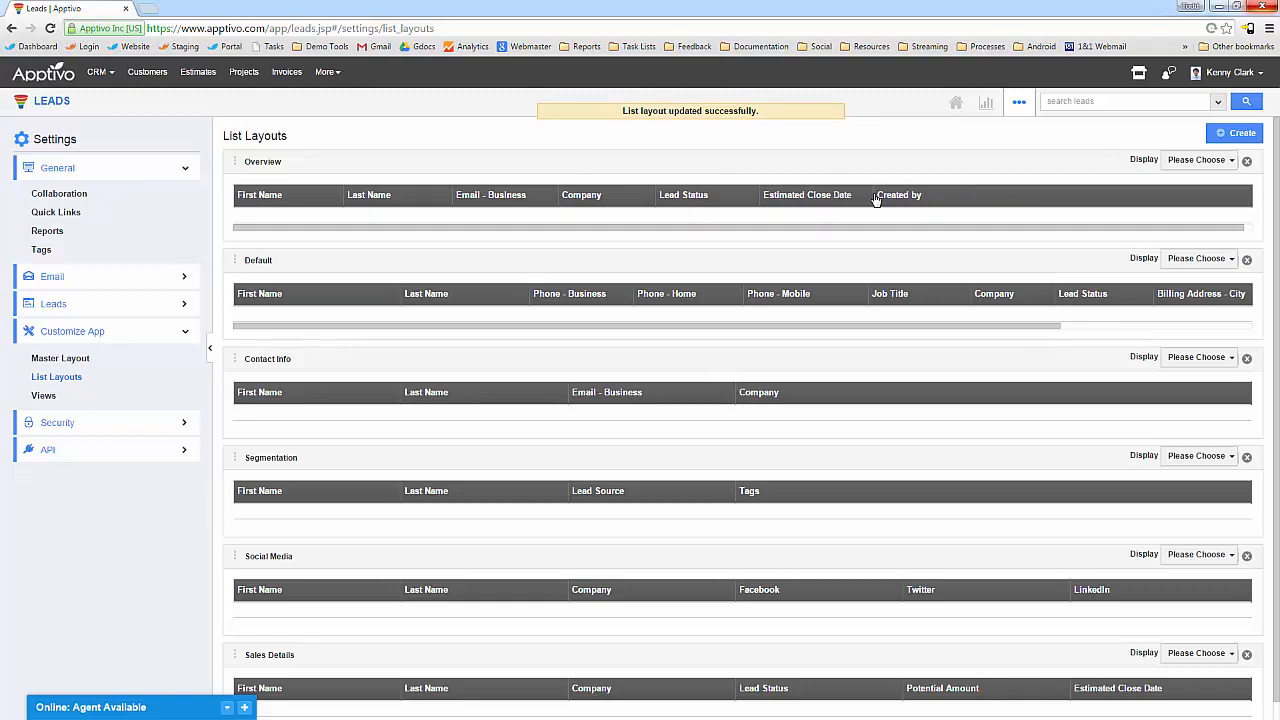
left_click(1212, 160)
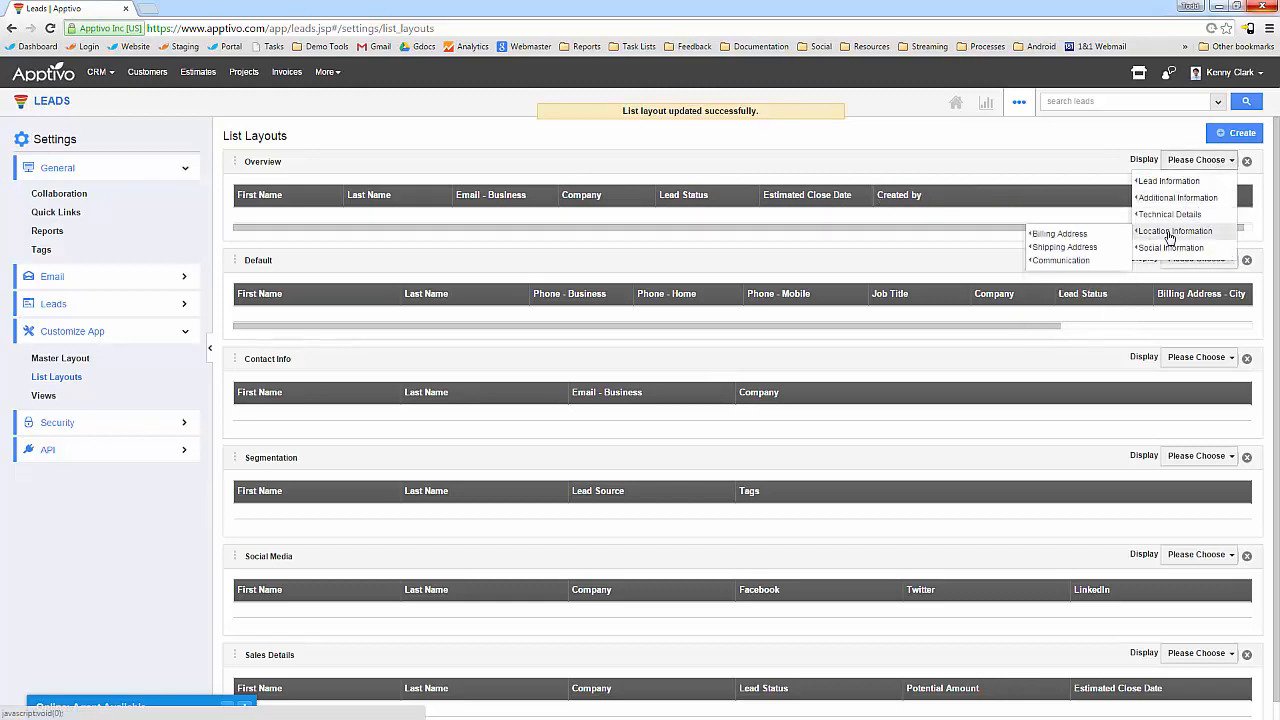
Add Territory and Rank columns to Overview and remove Estimated Close Date.
mouse_move(1178, 205)
left_click(1037, 201)
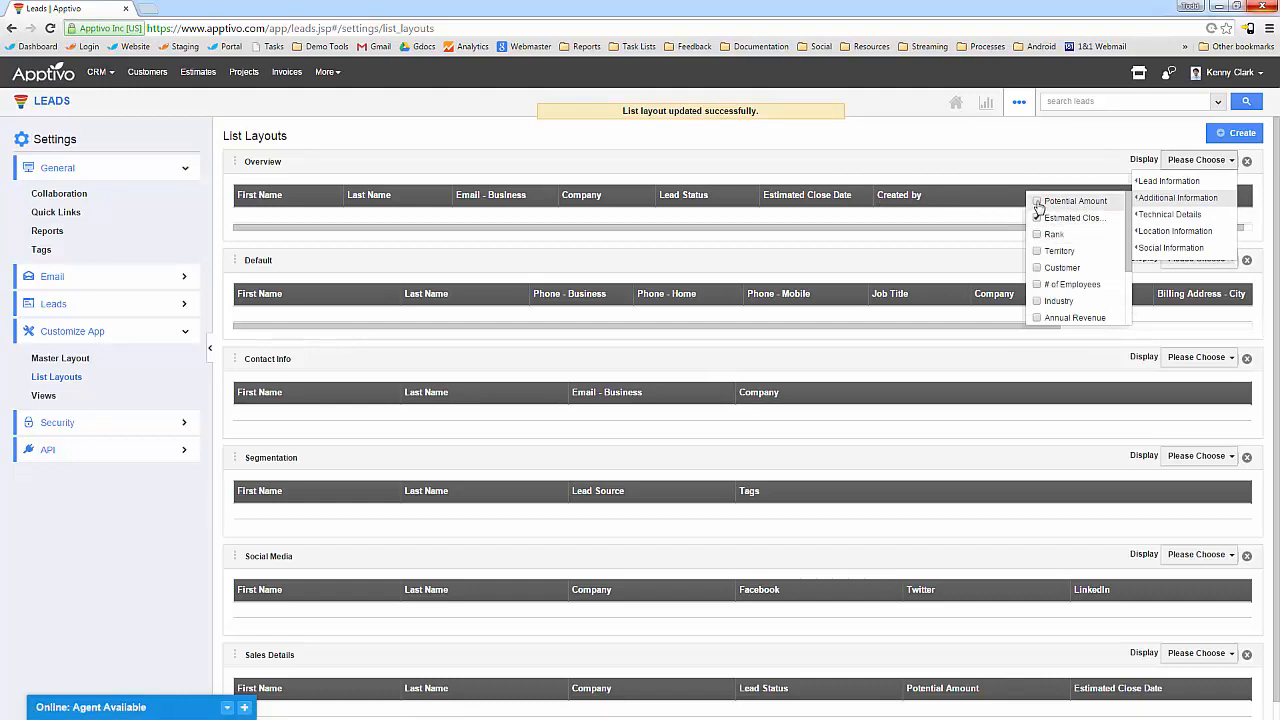
left_click(1037, 251)
left_click(1037, 201)
left_click(1037, 218)
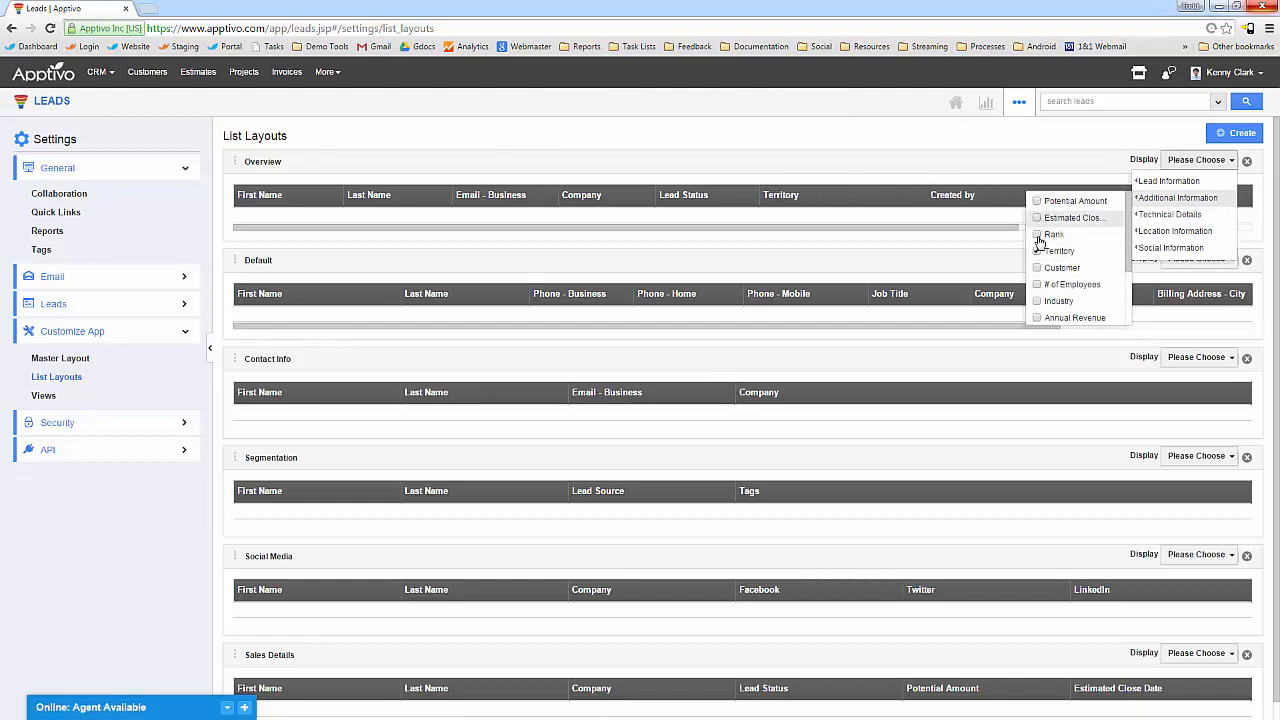
left_click(1039, 240)
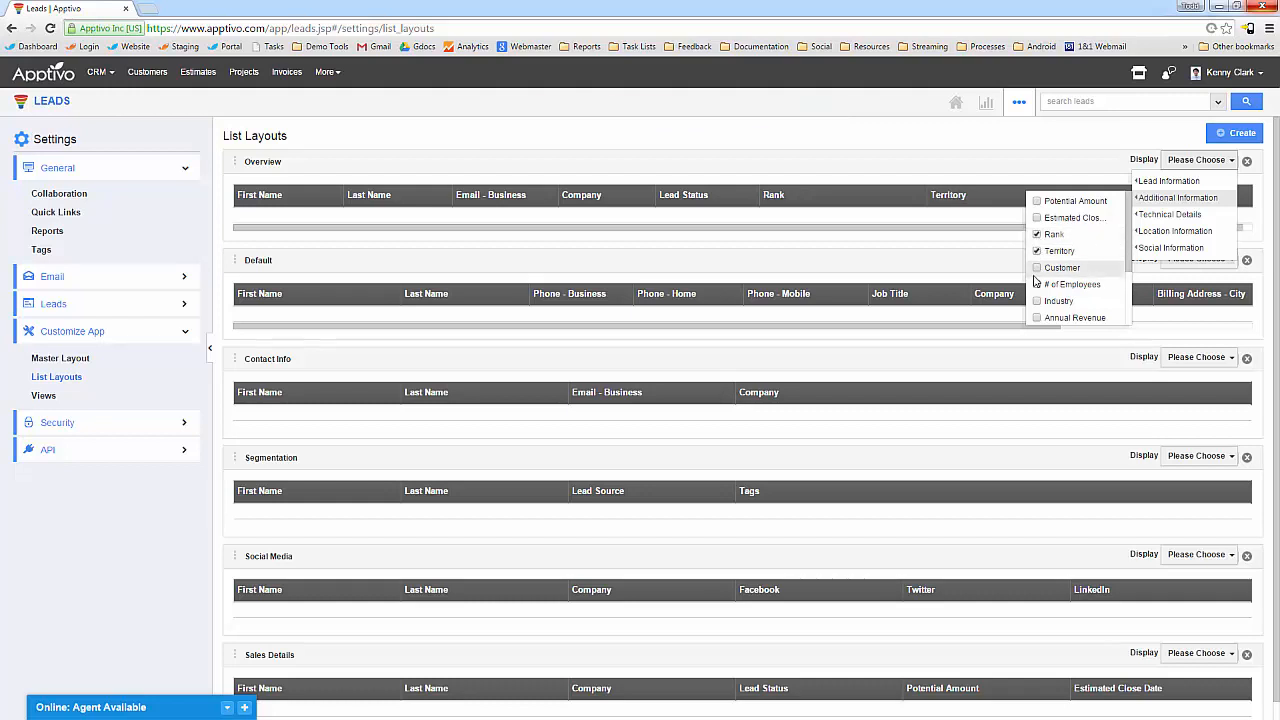
Add Created by, billing address State and Lead Source columns to the Overview layout.
scroll(1045, 270, "down", 1)
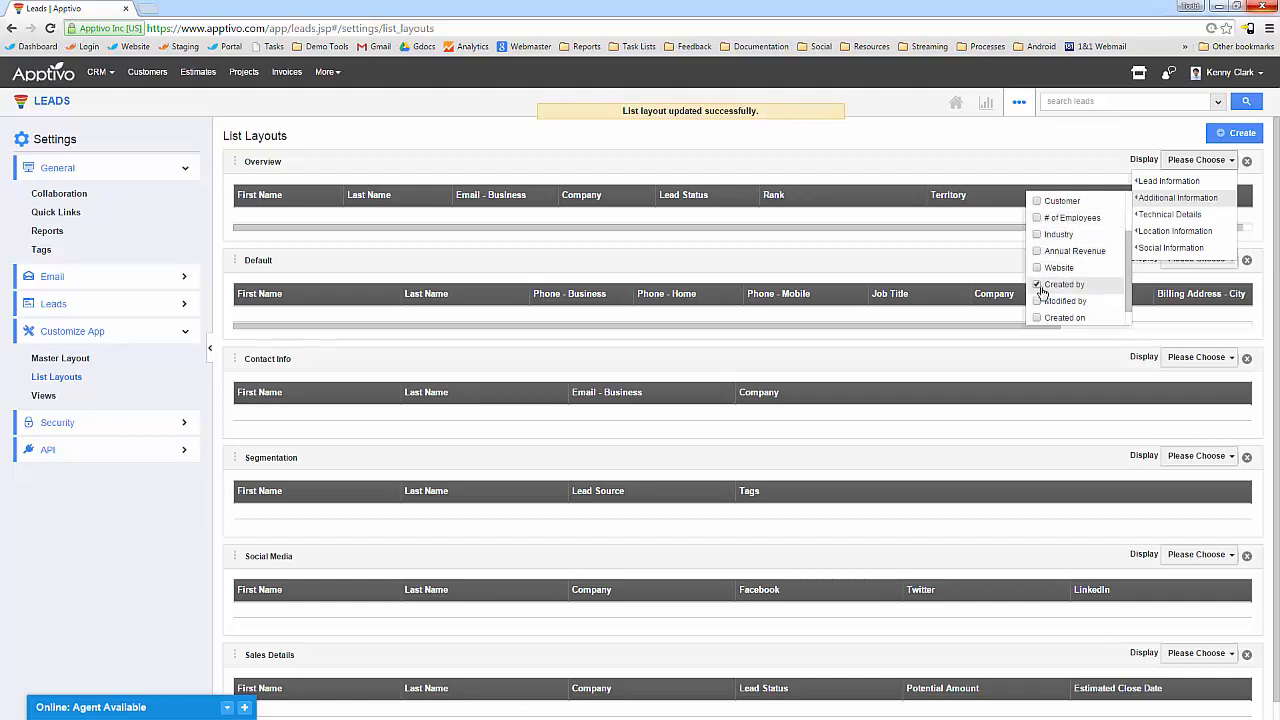
left_click(1040, 289)
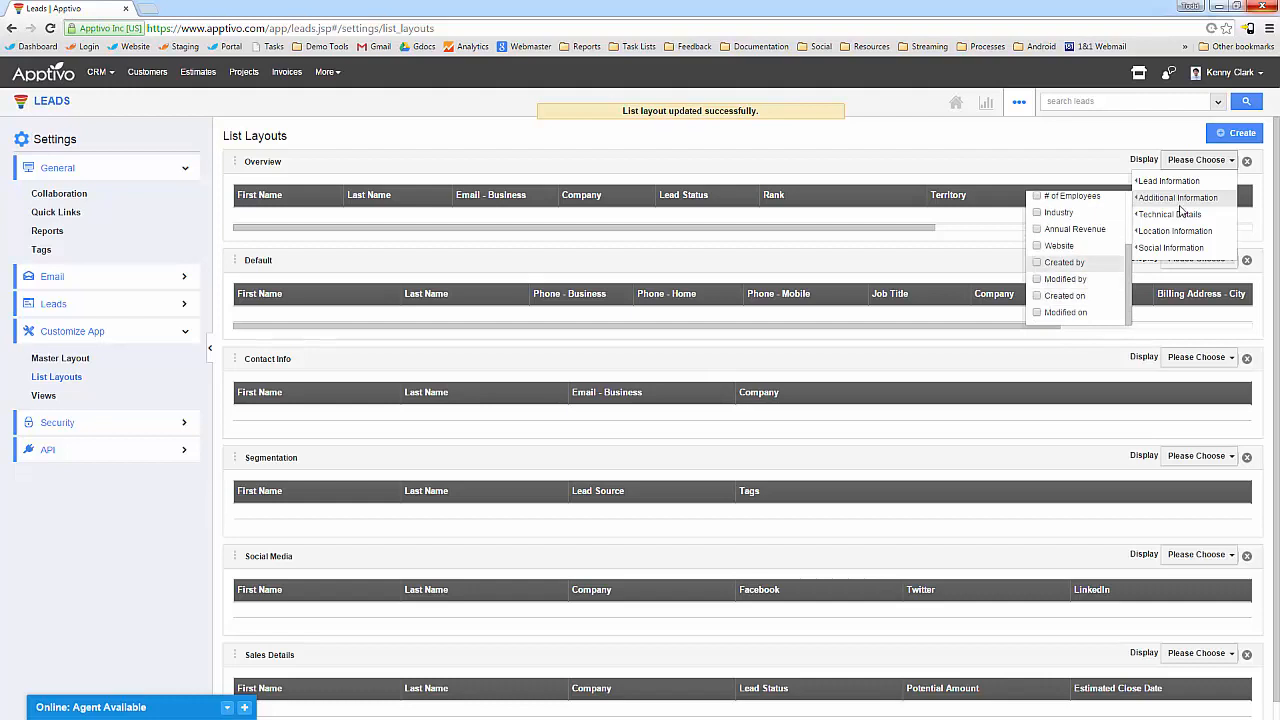
mouse_move(1185, 218)
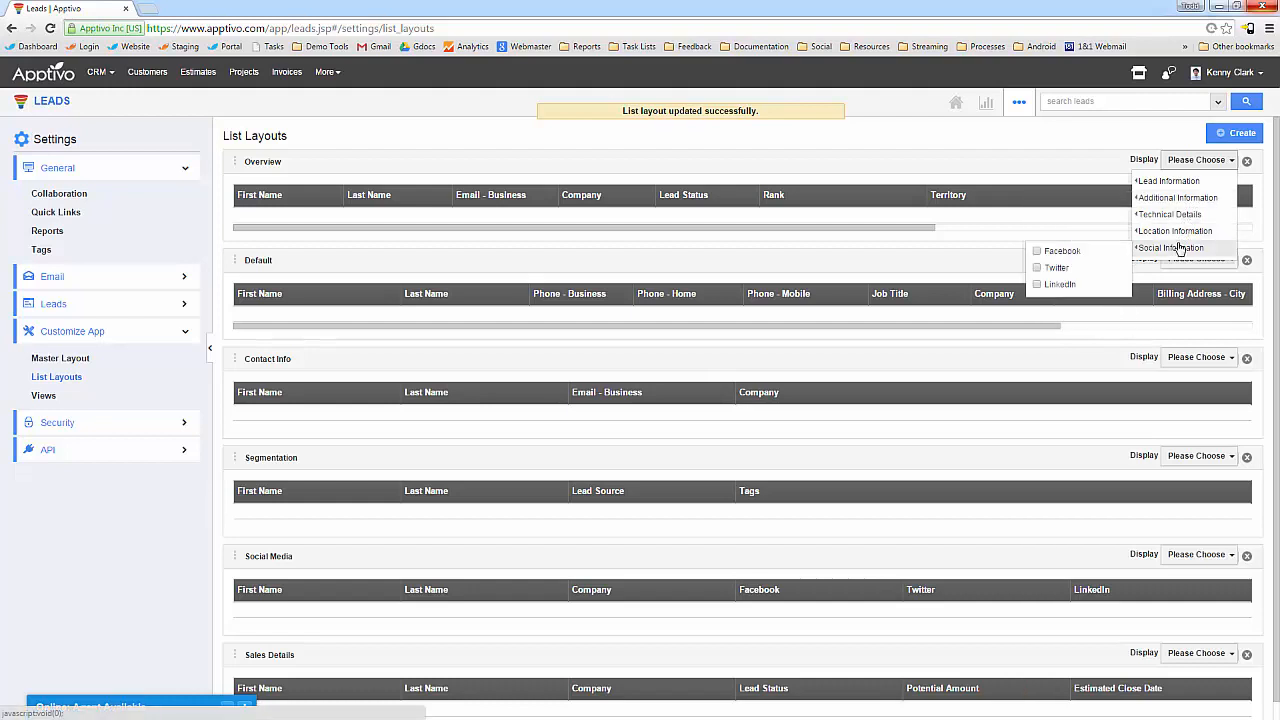
mouse_move(1055, 236)
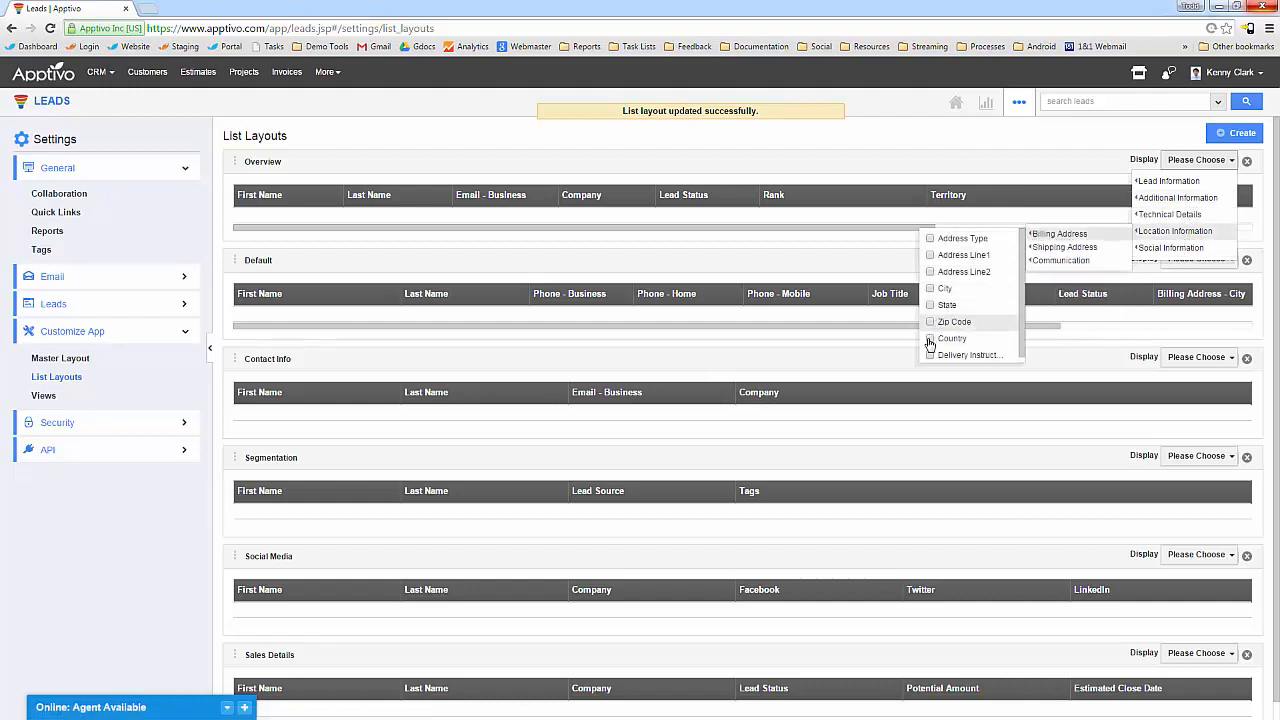
left_click(930, 305)
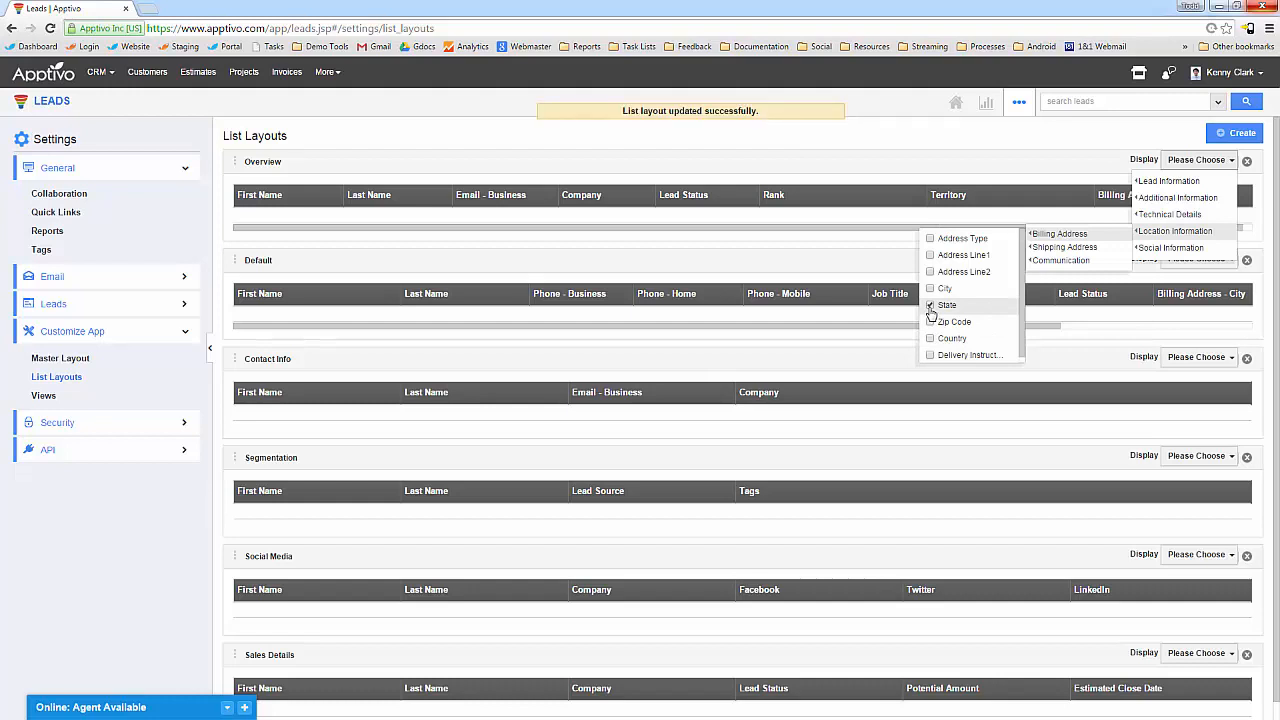
mouse_move(1168, 181)
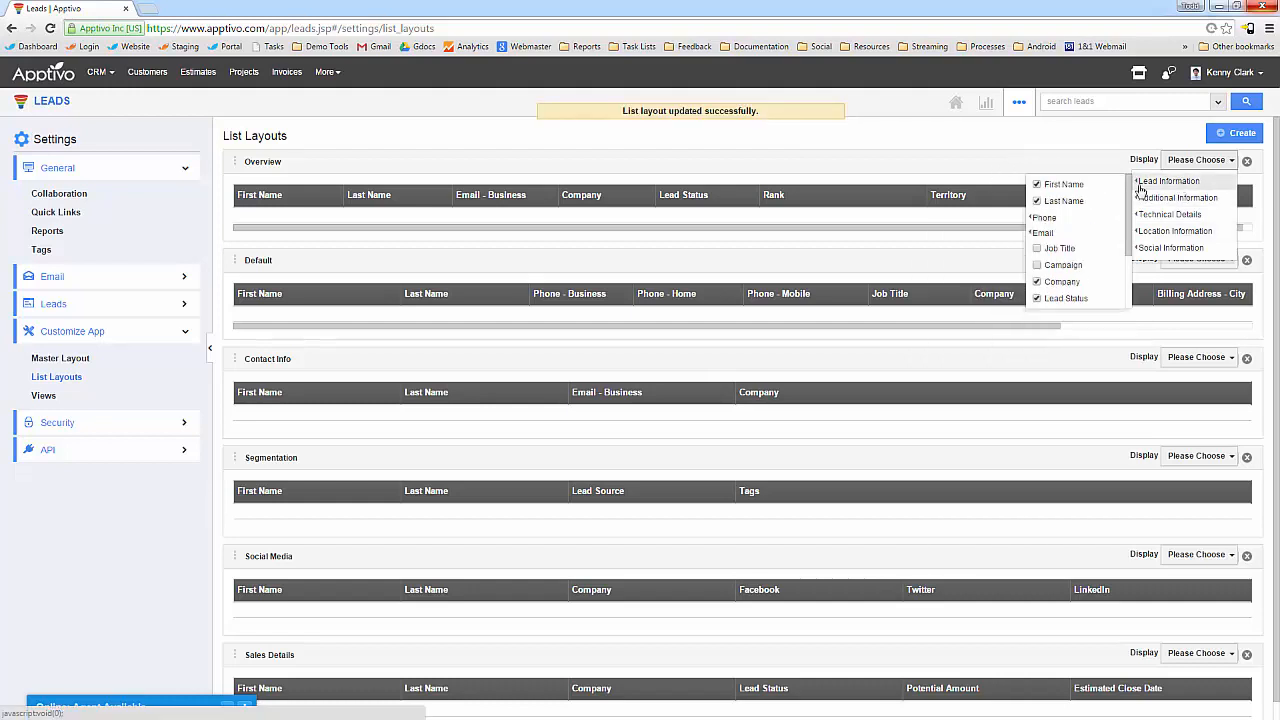
scroll(1066, 258, "down", 3)
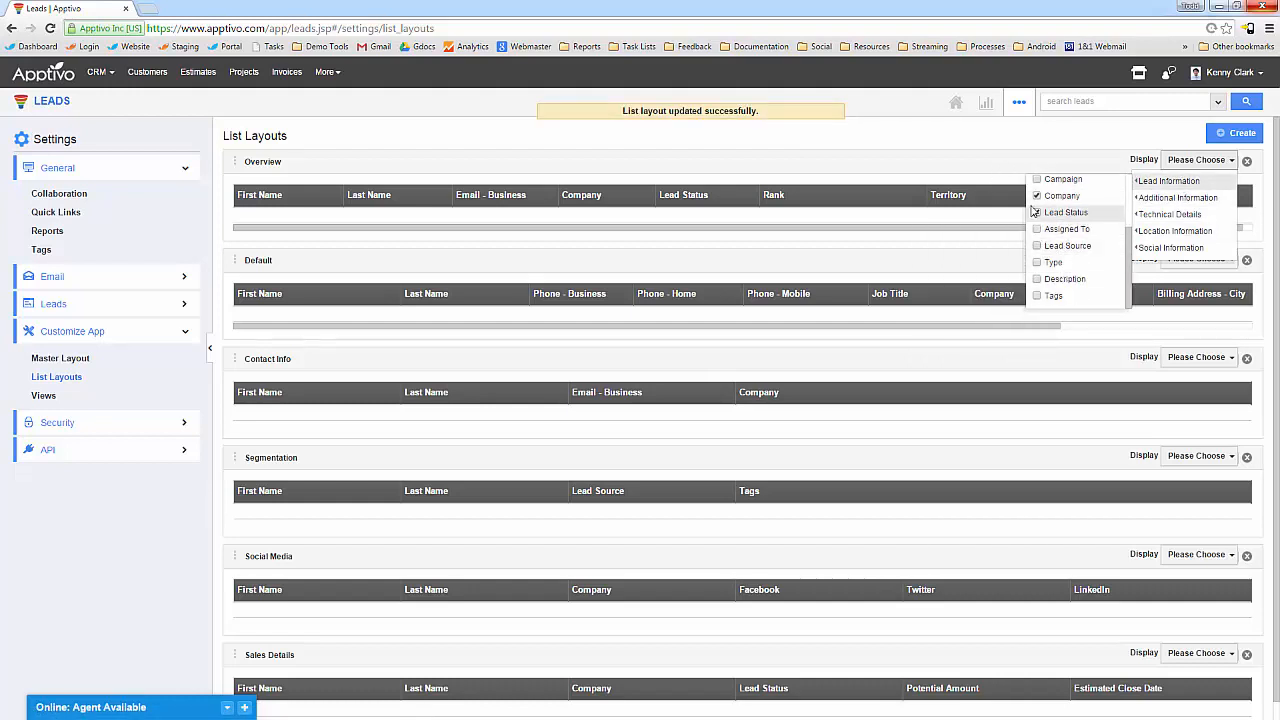
scroll(1040, 235, "up", 2)
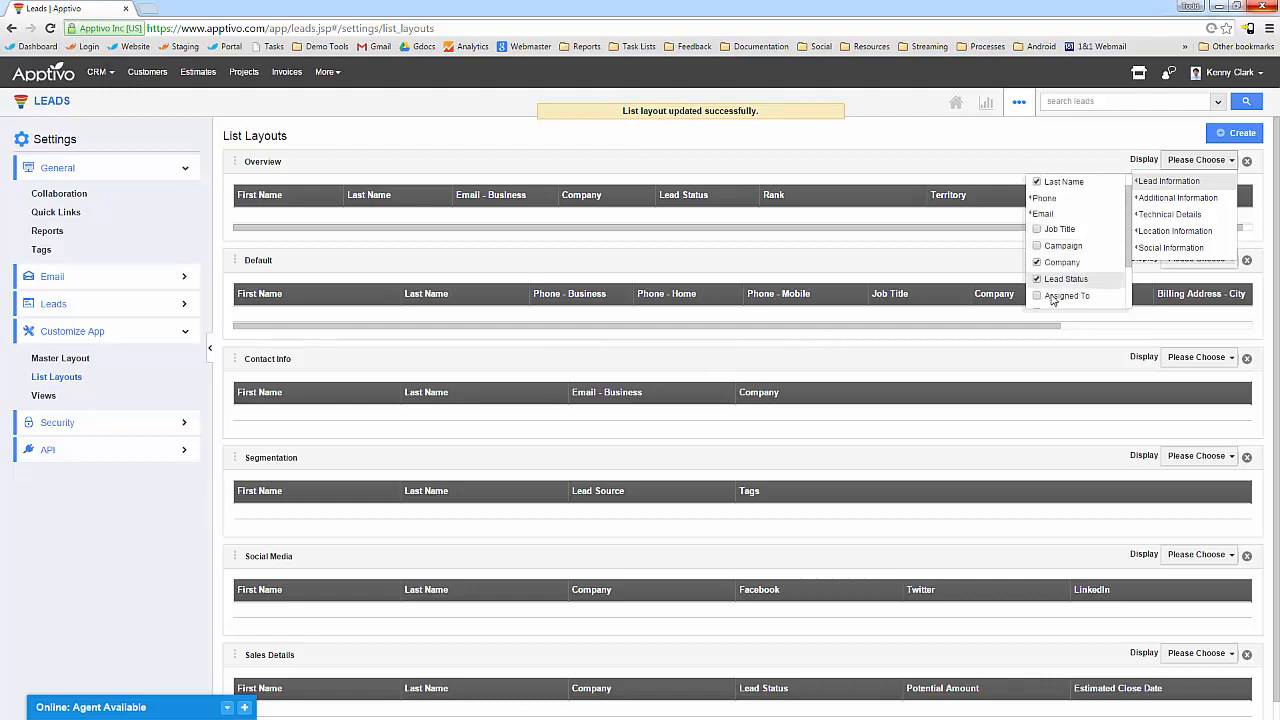
scroll(1050, 263, "down", 2)
left_click(1038, 246)
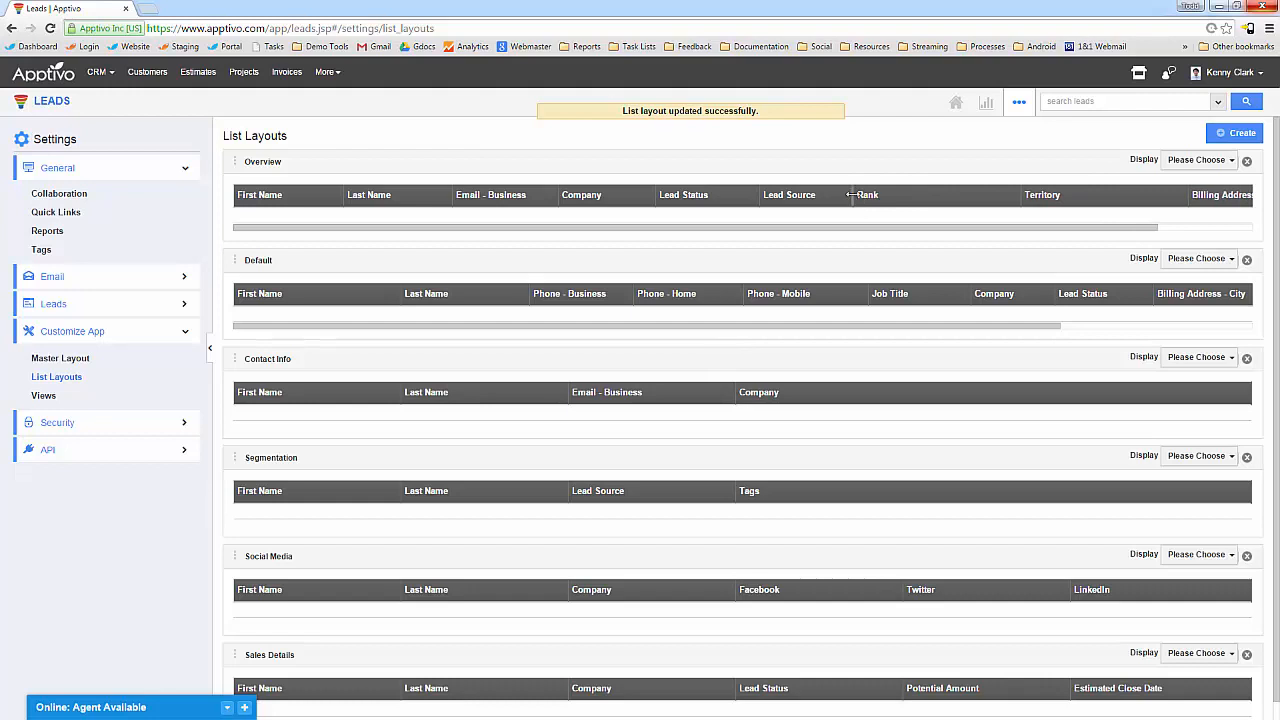
Narrow the Rank and Territory columns, widen Company, and return to the leads list.
left_click_drag(1016, 199, 930, 200)
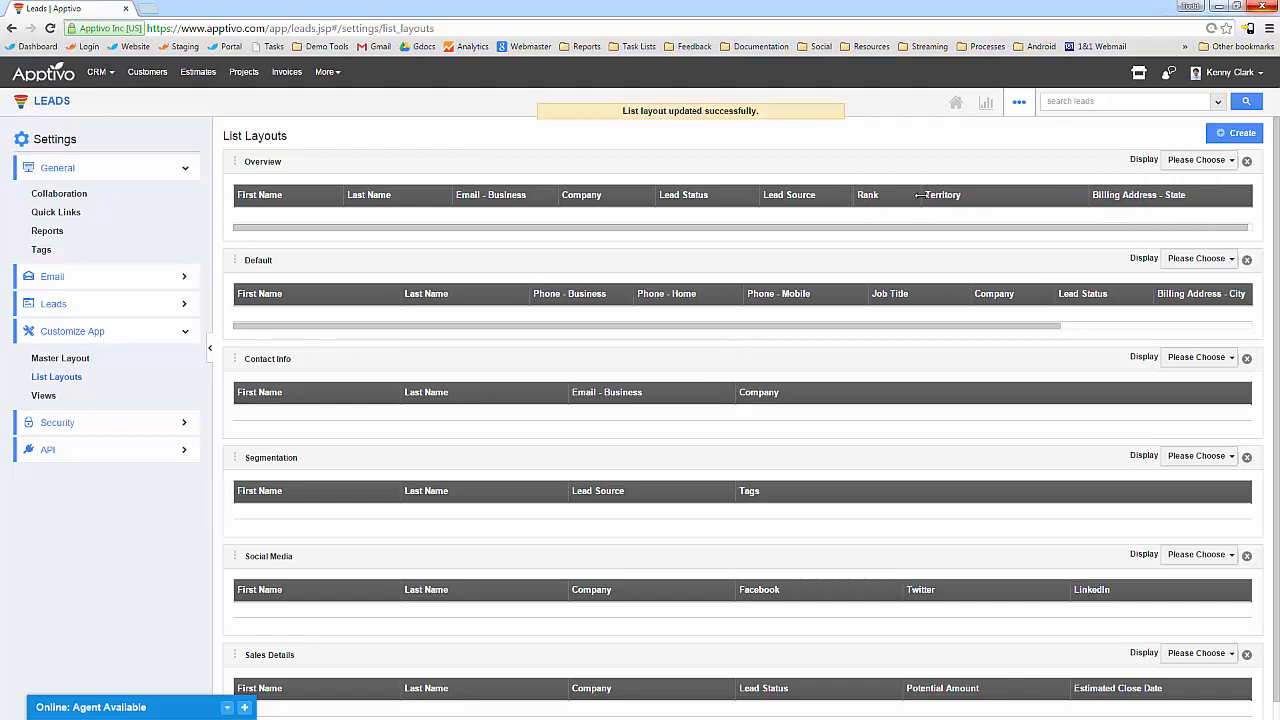
left_click_drag(1096, 192, 1055, 192)
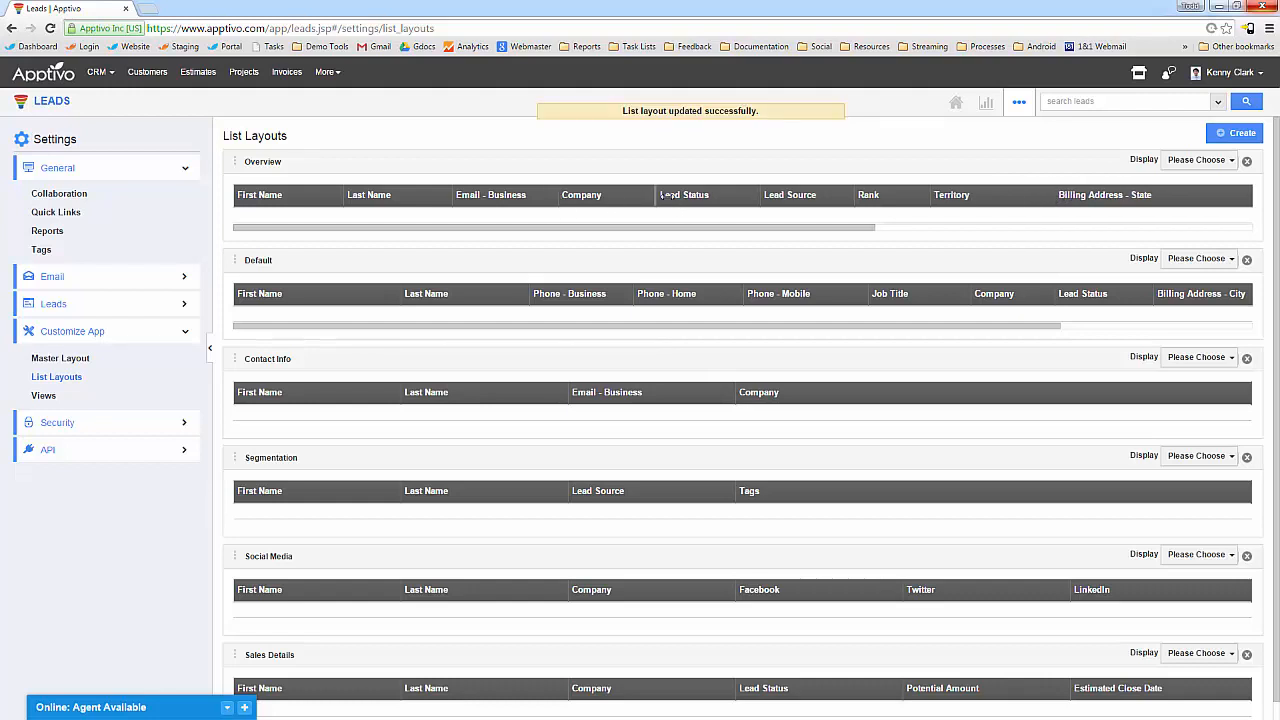
left_click_drag(666, 202, 704, 201)
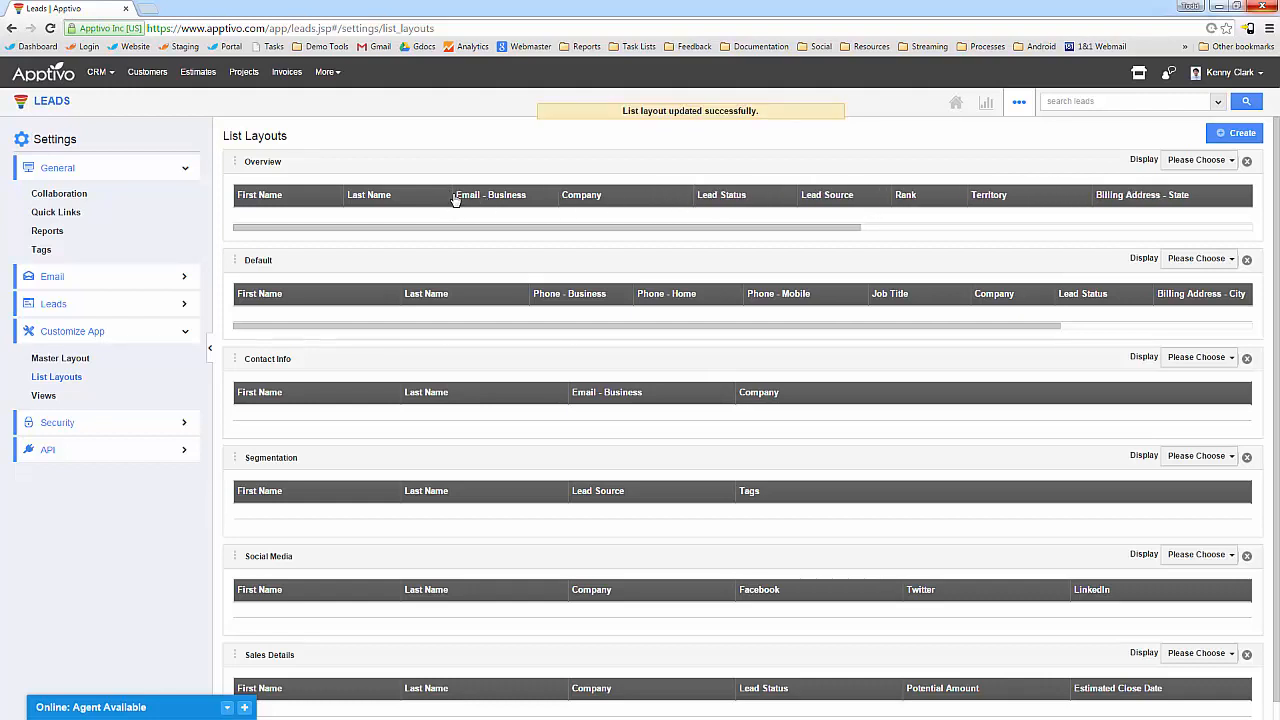
left_click(60, 102)
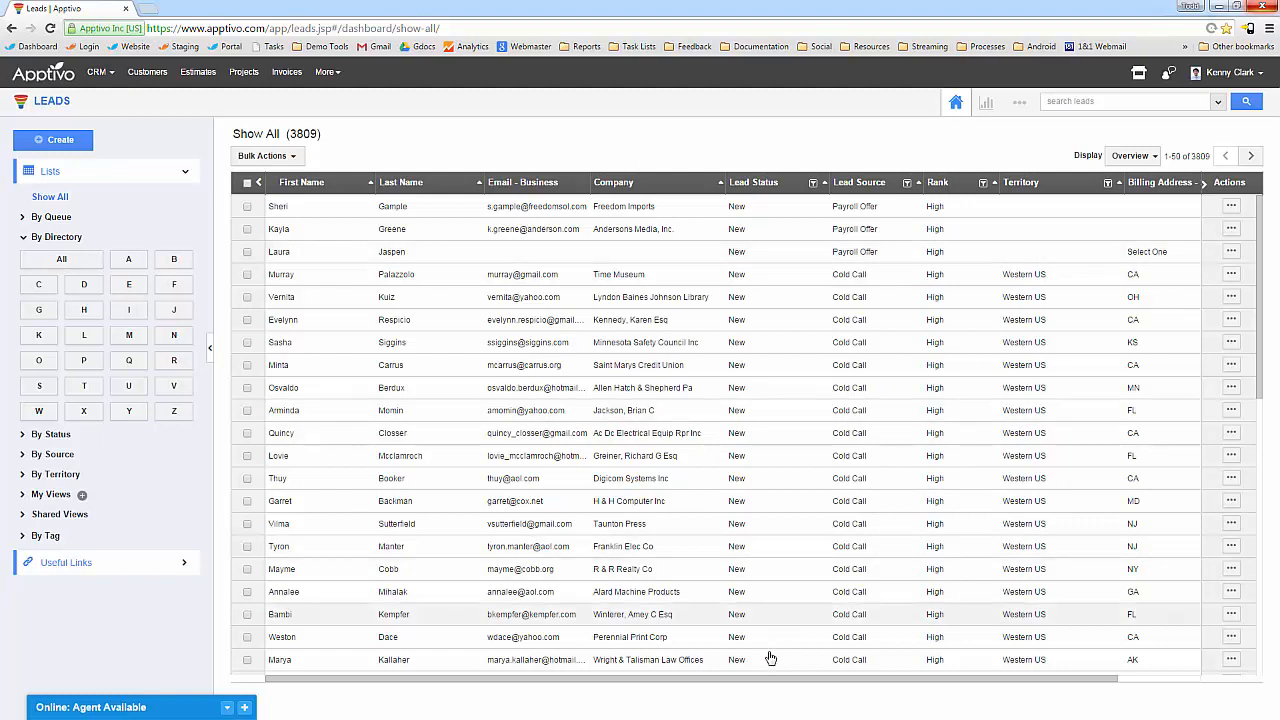
Open and close the first lead in the Overview list, then select all leads on the page.
left_click_drag(740, 682, 626, 667)
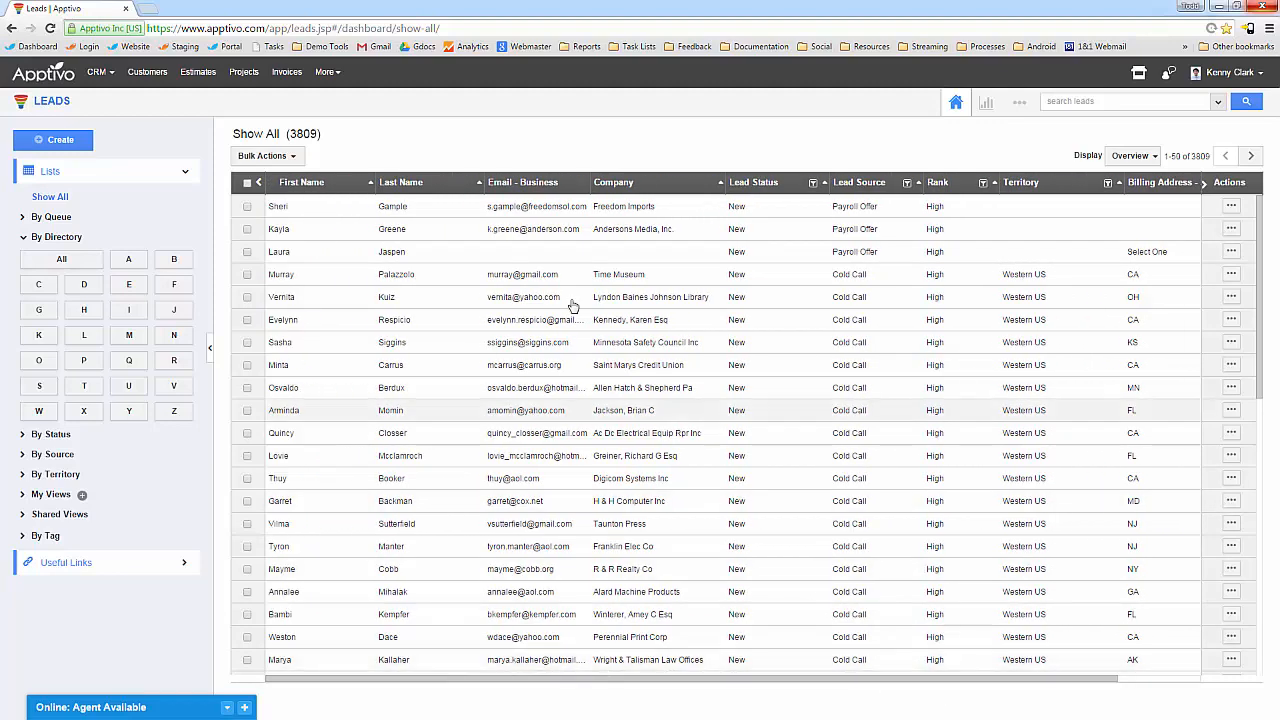
left_click(423, 208)
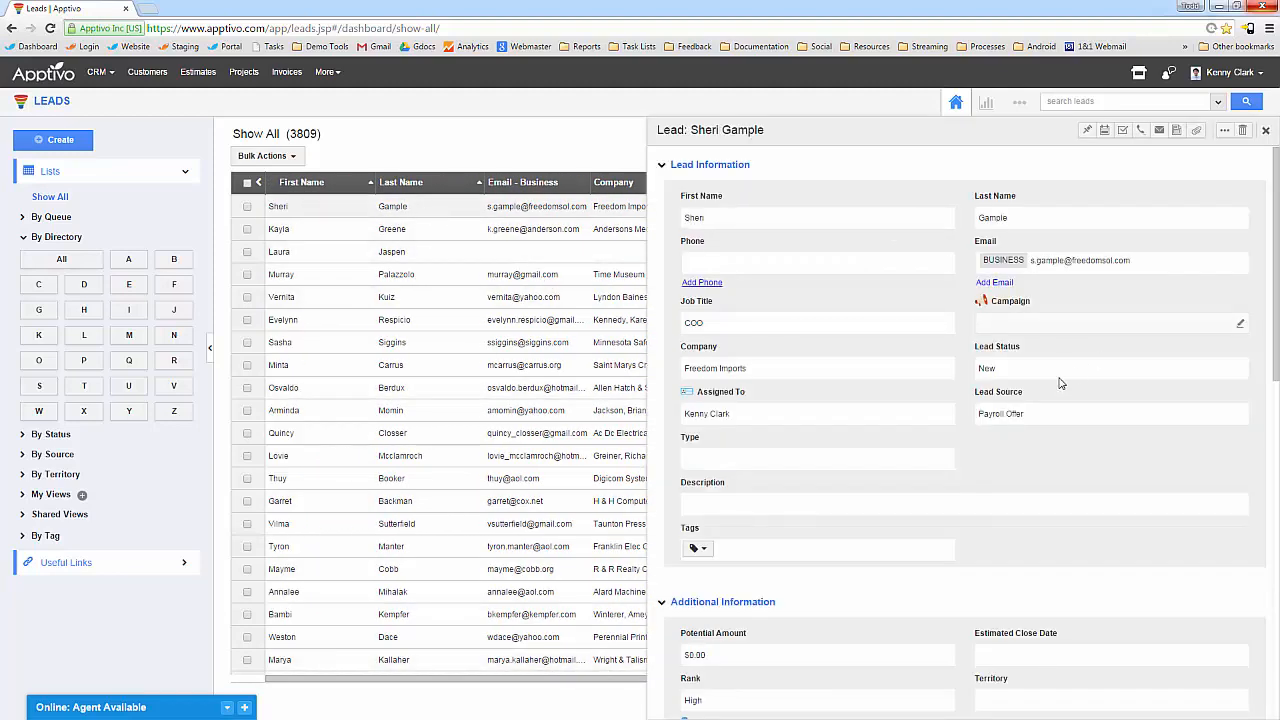
left_click(1265, 130)
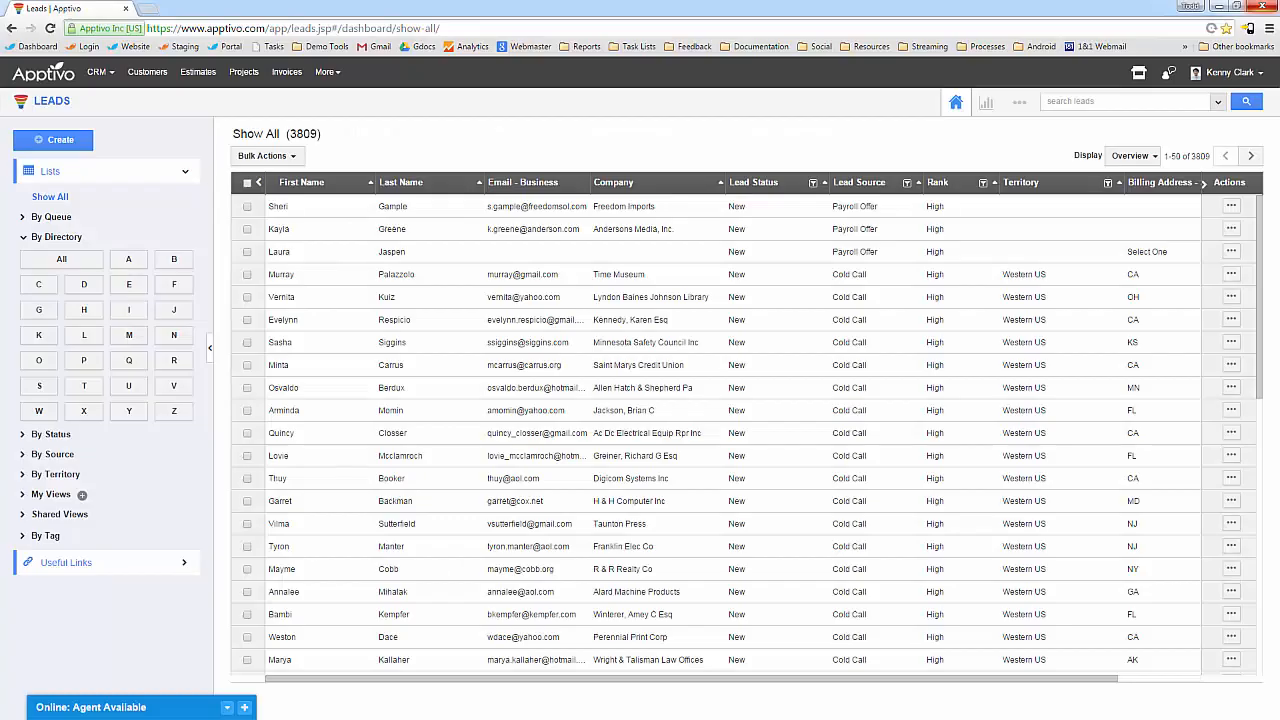
left_click(247, 183)
Switch to the Cases app and select all four High priority cases.
left_click(264, 156)
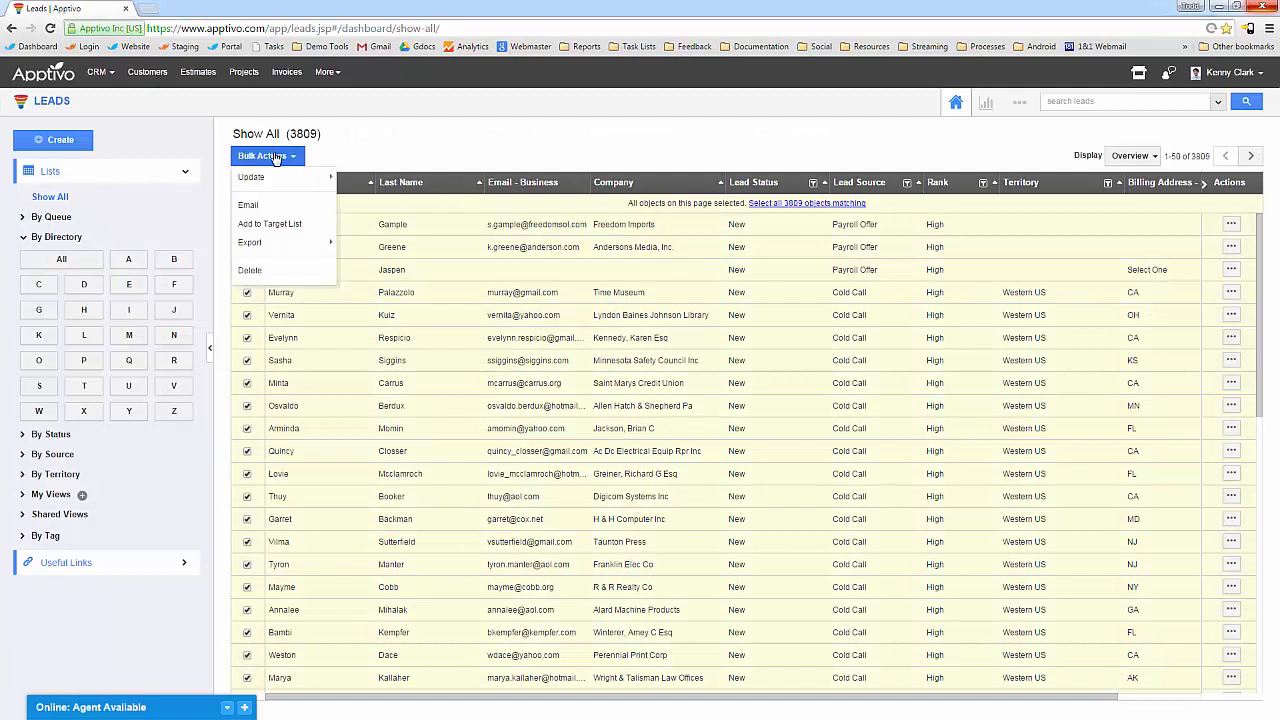
mouse_move(357, 253)
left_click(100, 72)
left_click(120, 102)
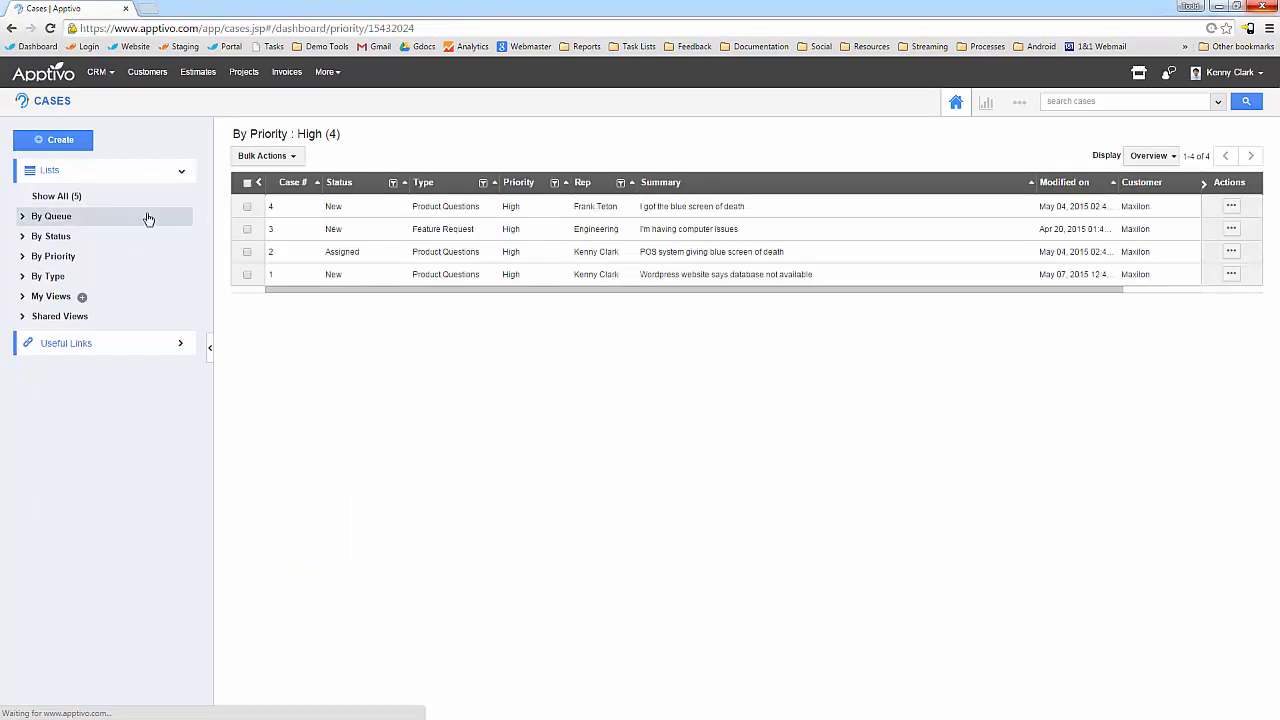
left_click(247, 184)
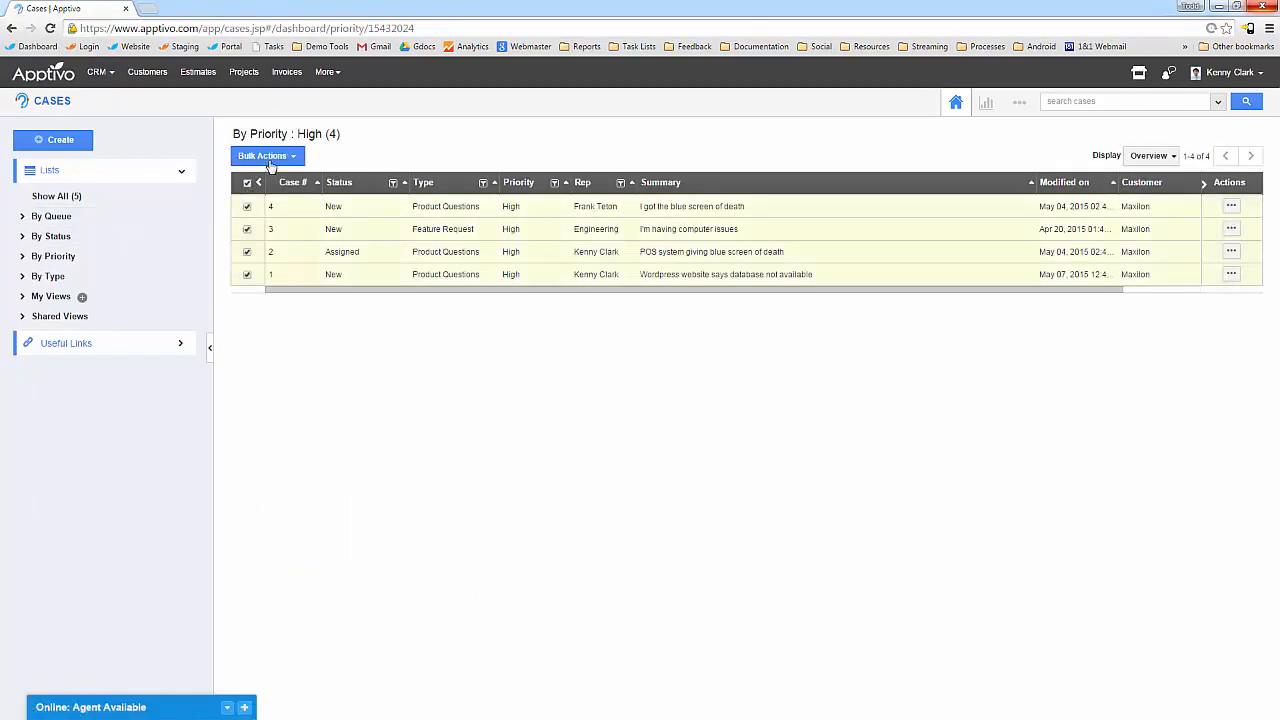
left_click(265, 156)
Export the selected cases' current view as an .xls file.
mouse_move(266, 197)
mouse_move(418, 207)
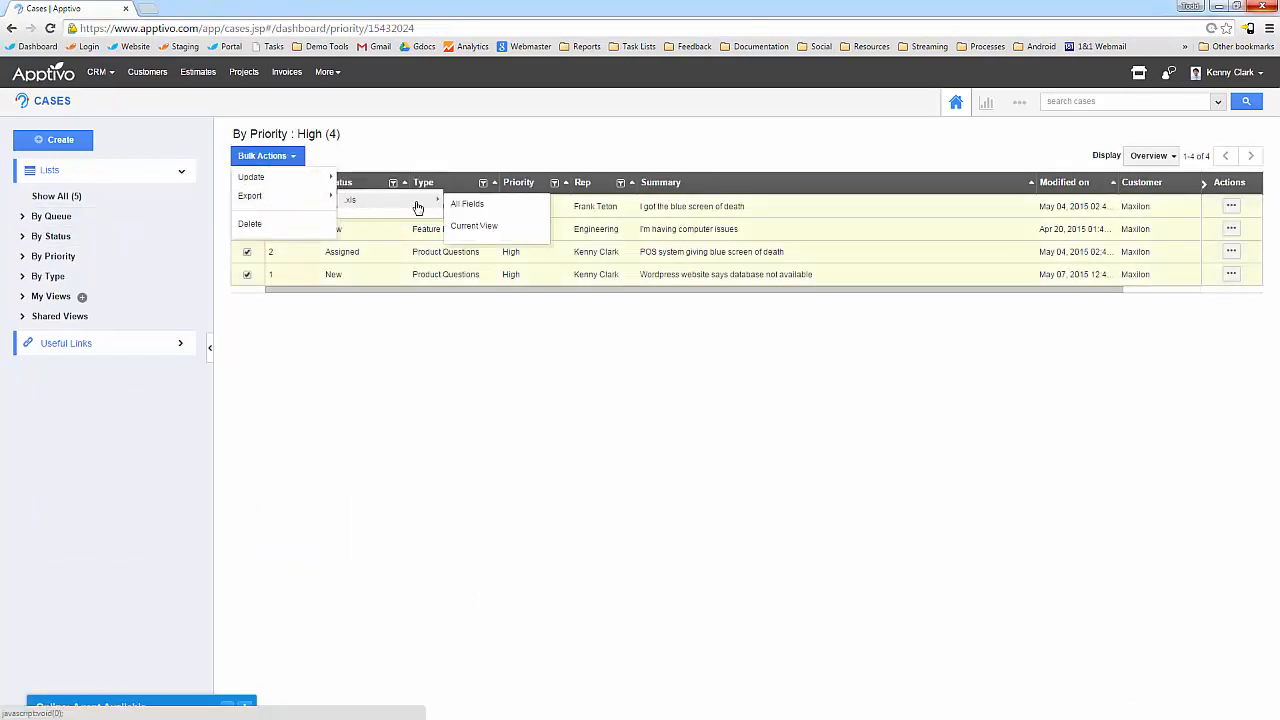
left_click(477, 228)
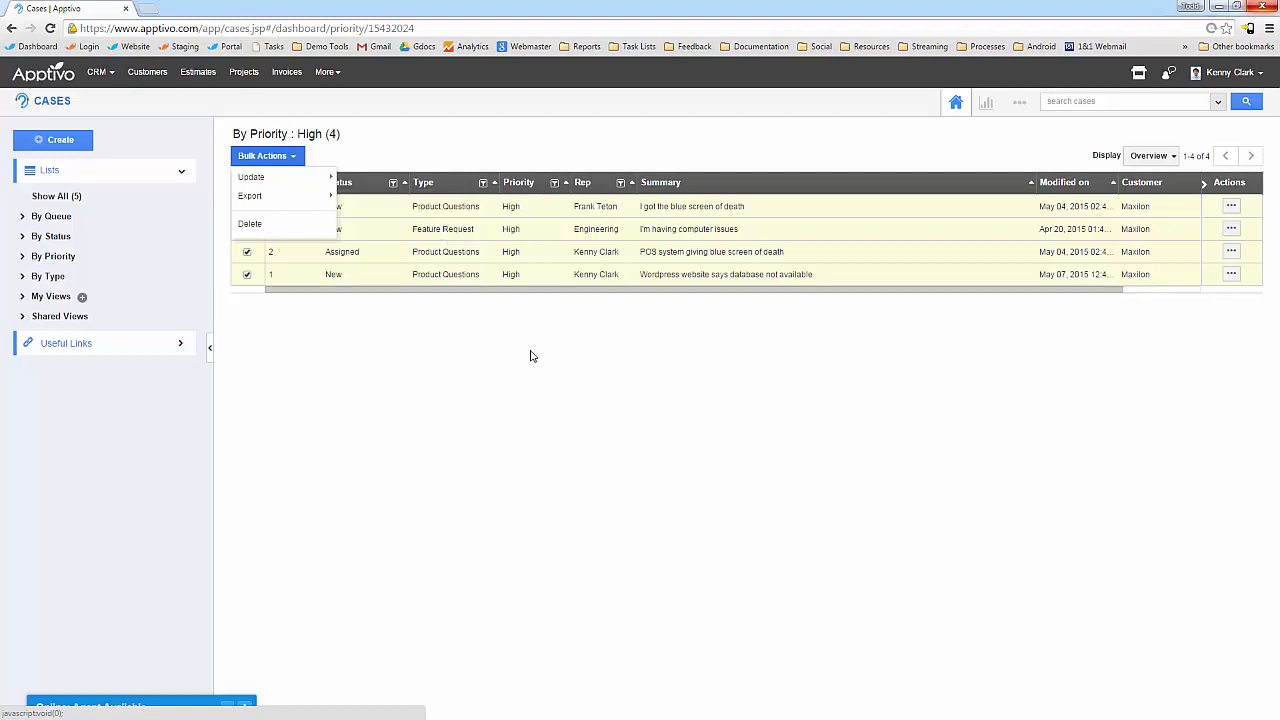
left_click(262, 156)
mouse_move(380, 200)
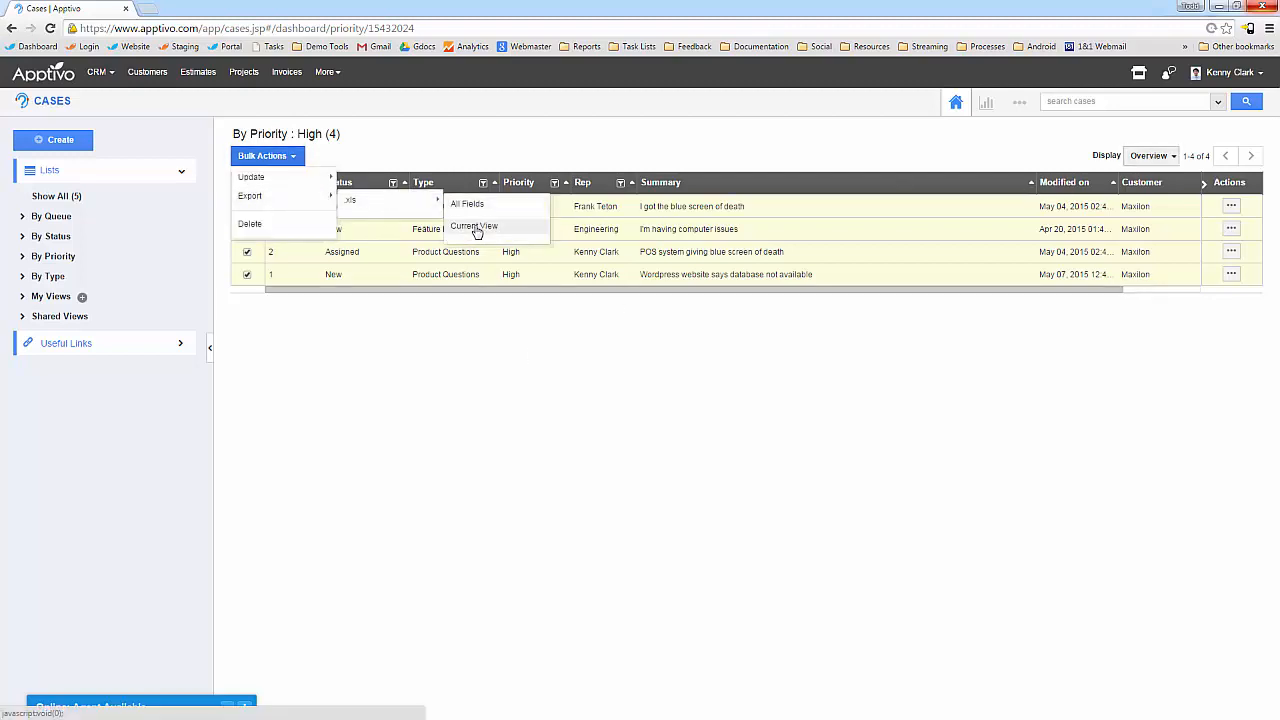
left_click(477, 228)
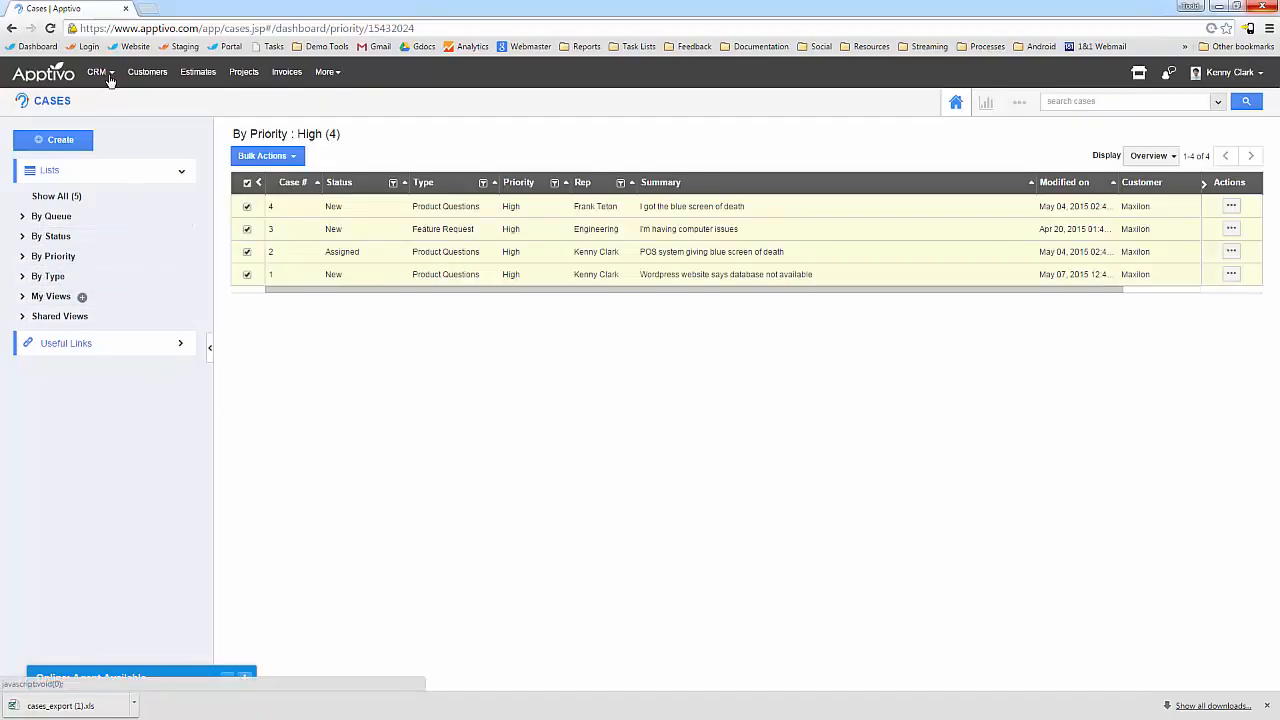
left_click(102, 75)
Open a contact in Contacts and create and apply a new 'High Val Contact' tag to it.
left_click(119, 126)
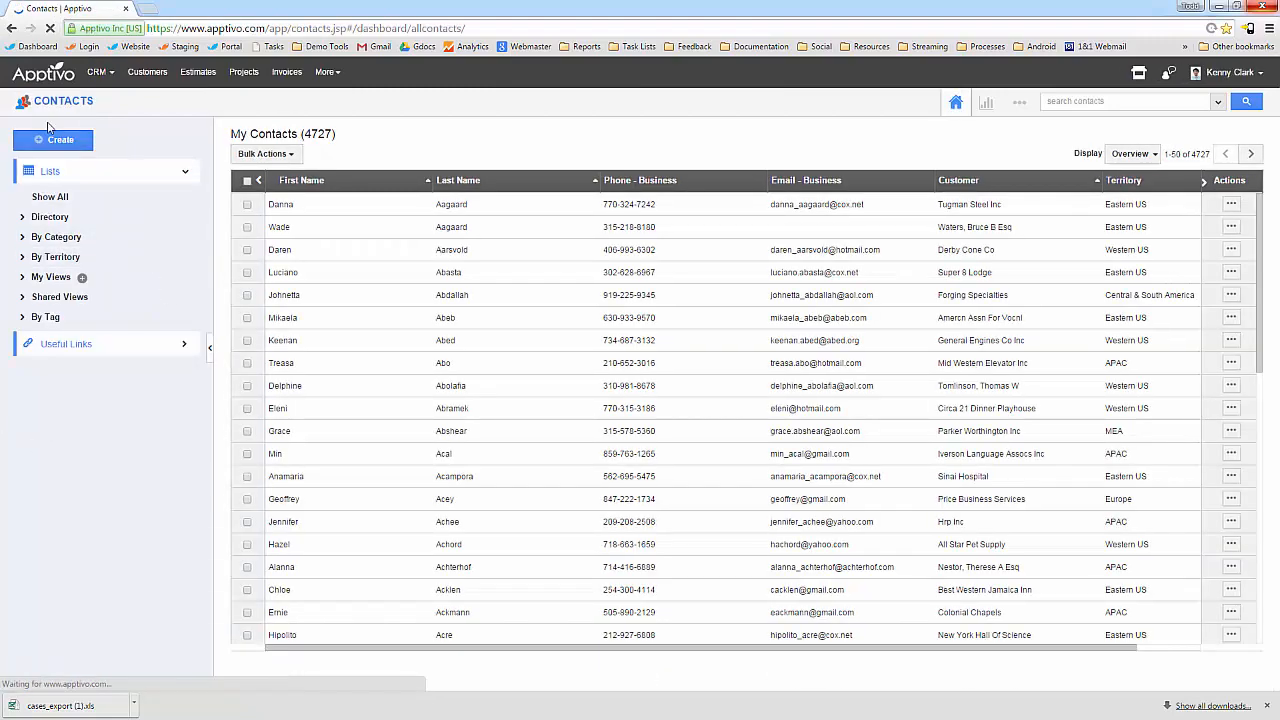
left_click(42, 317)
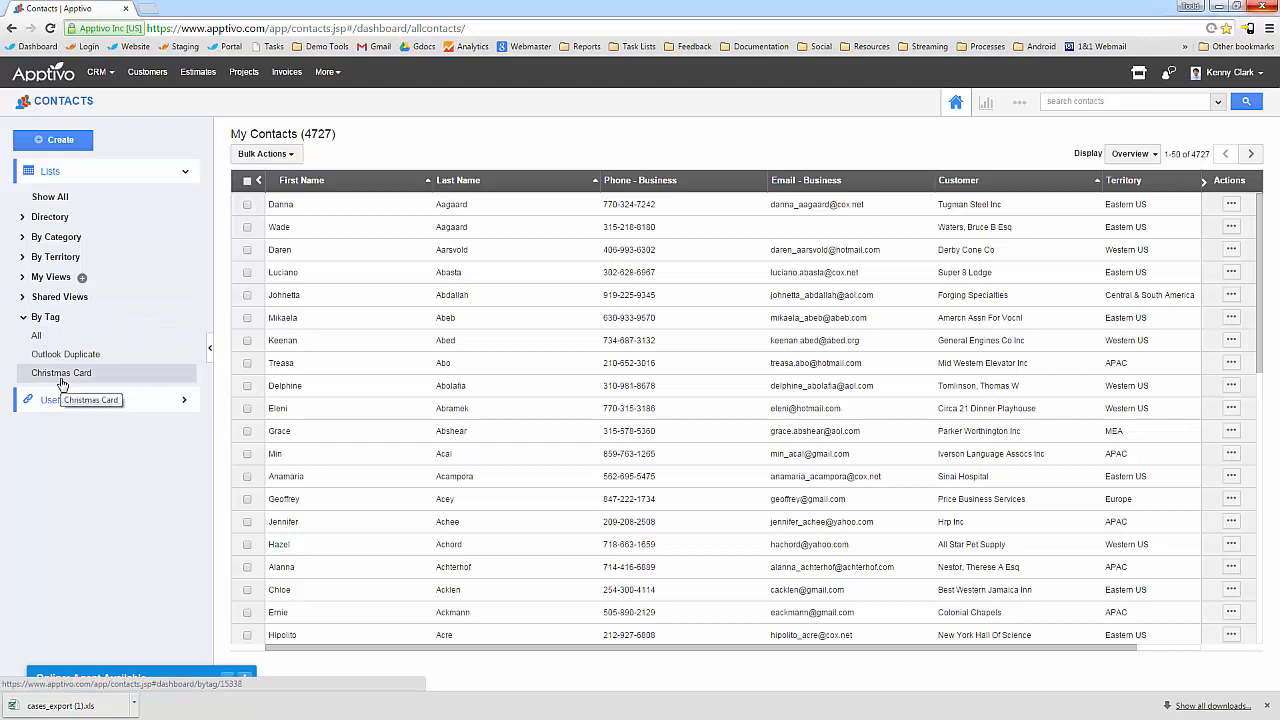
left_click(508, 351)
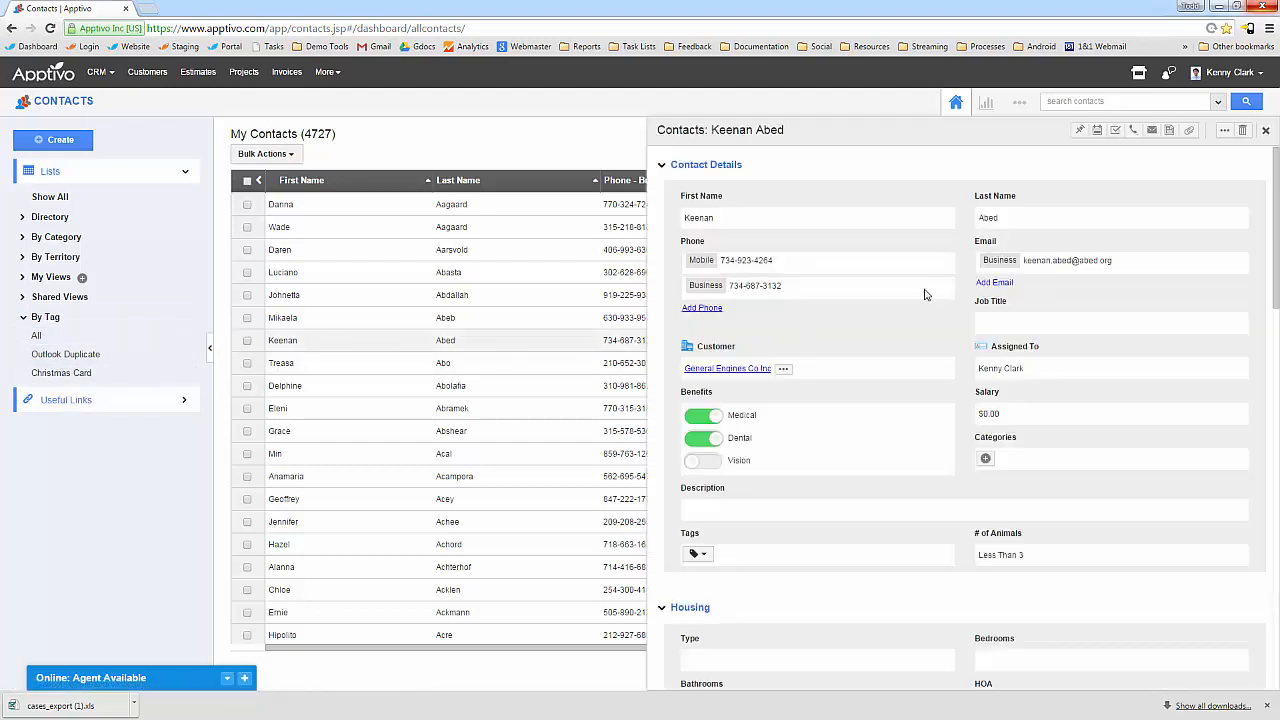
left_click(700, 555)
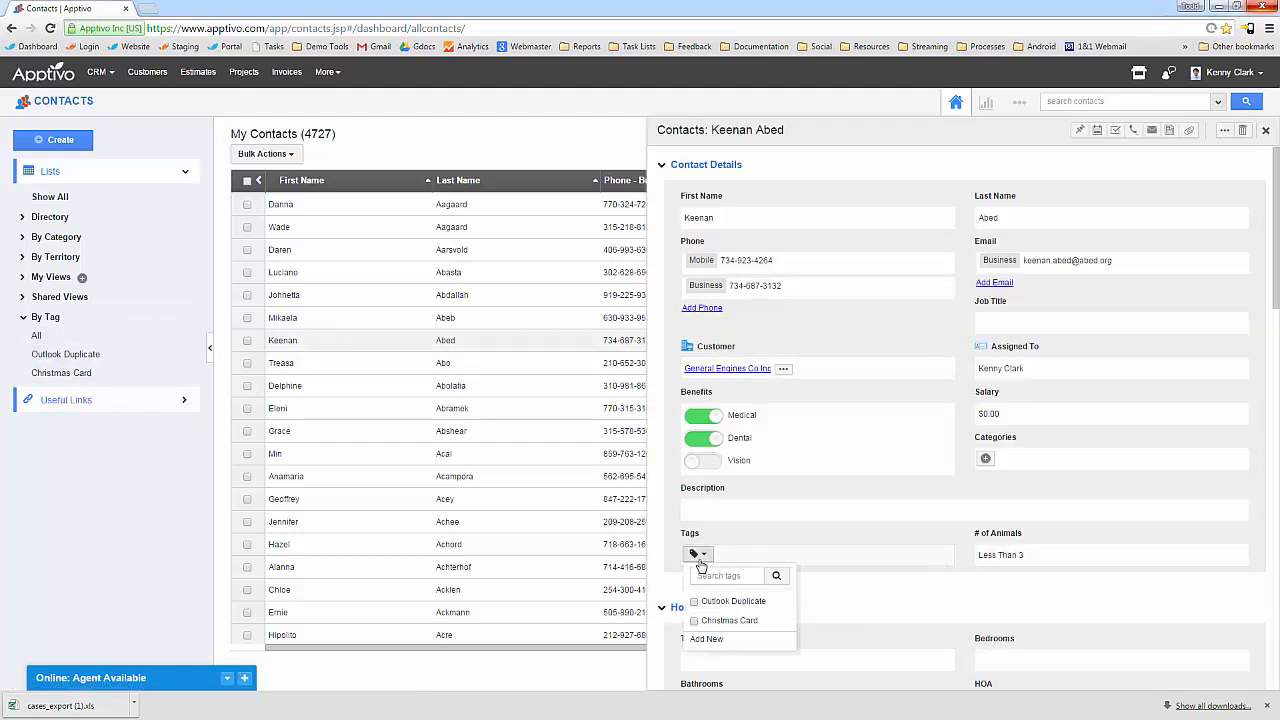
left_click(706, 639)
left_click(617, 157)
type("High Val Contact")
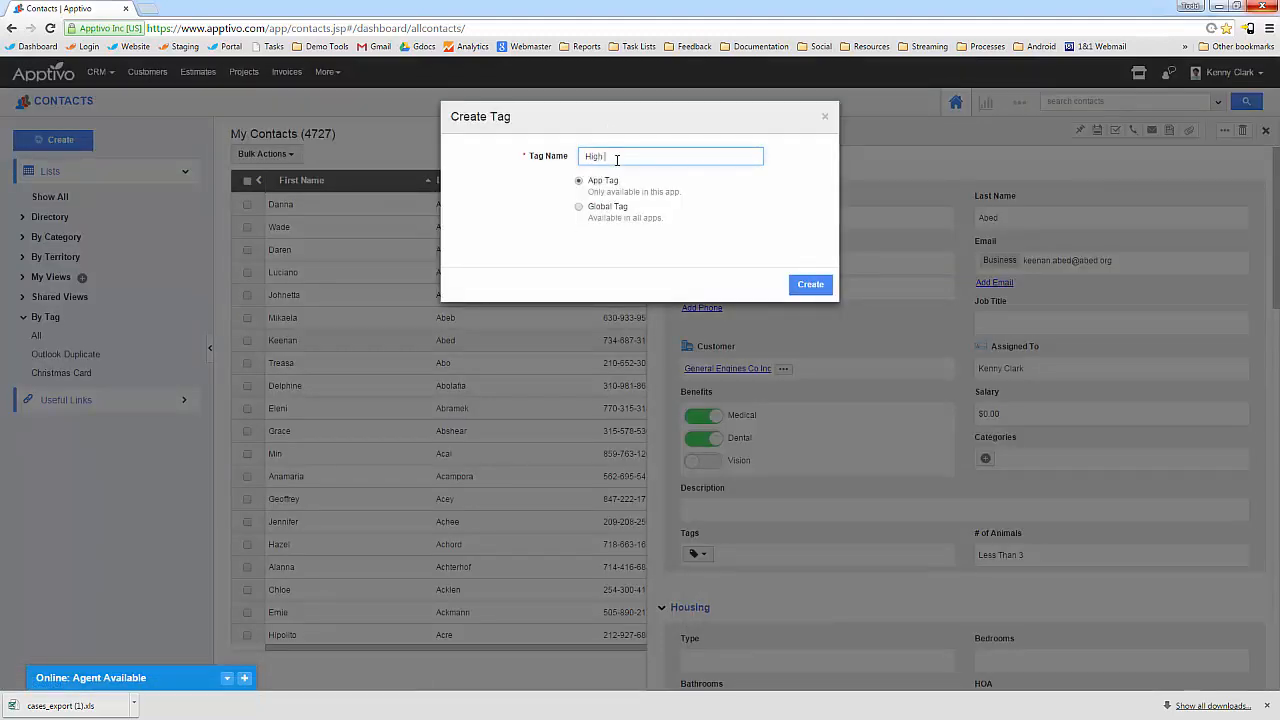
left_click(808, 285)
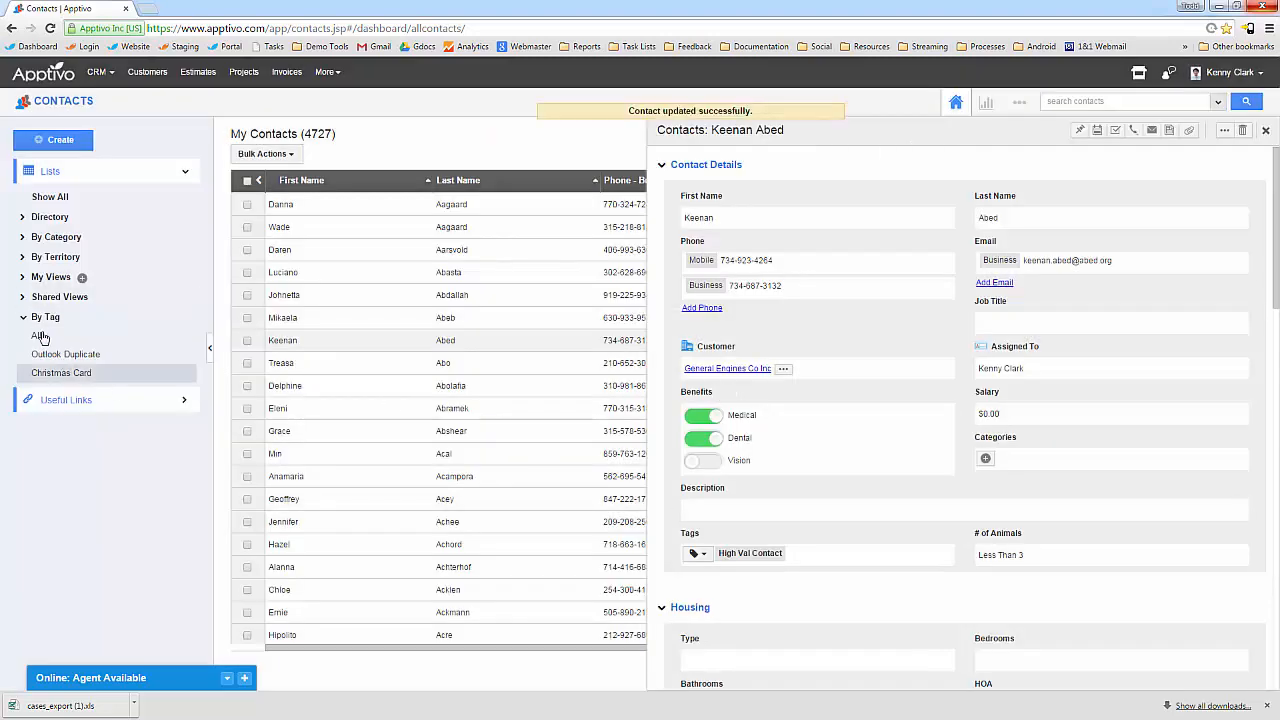
left_click(66, 101)
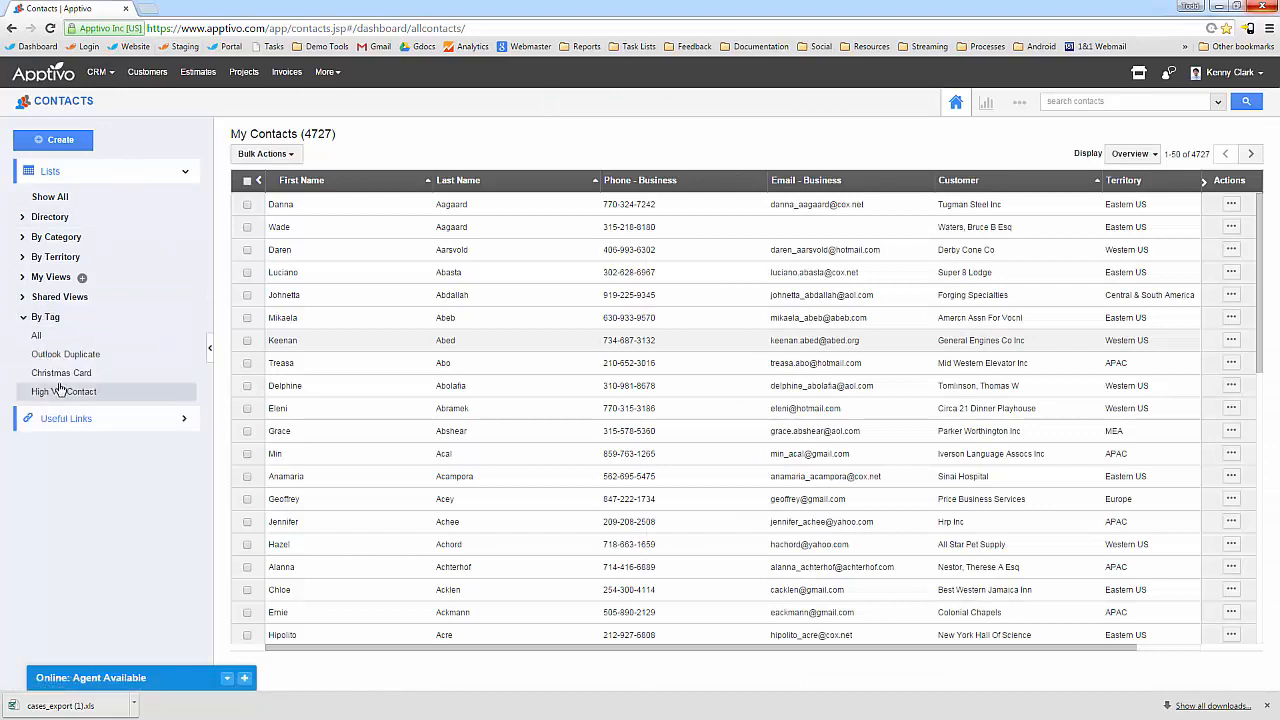
Filter contacts by the High Val Contact tag, showing one General Engines Co Inc contact.
left_click(84, 397)
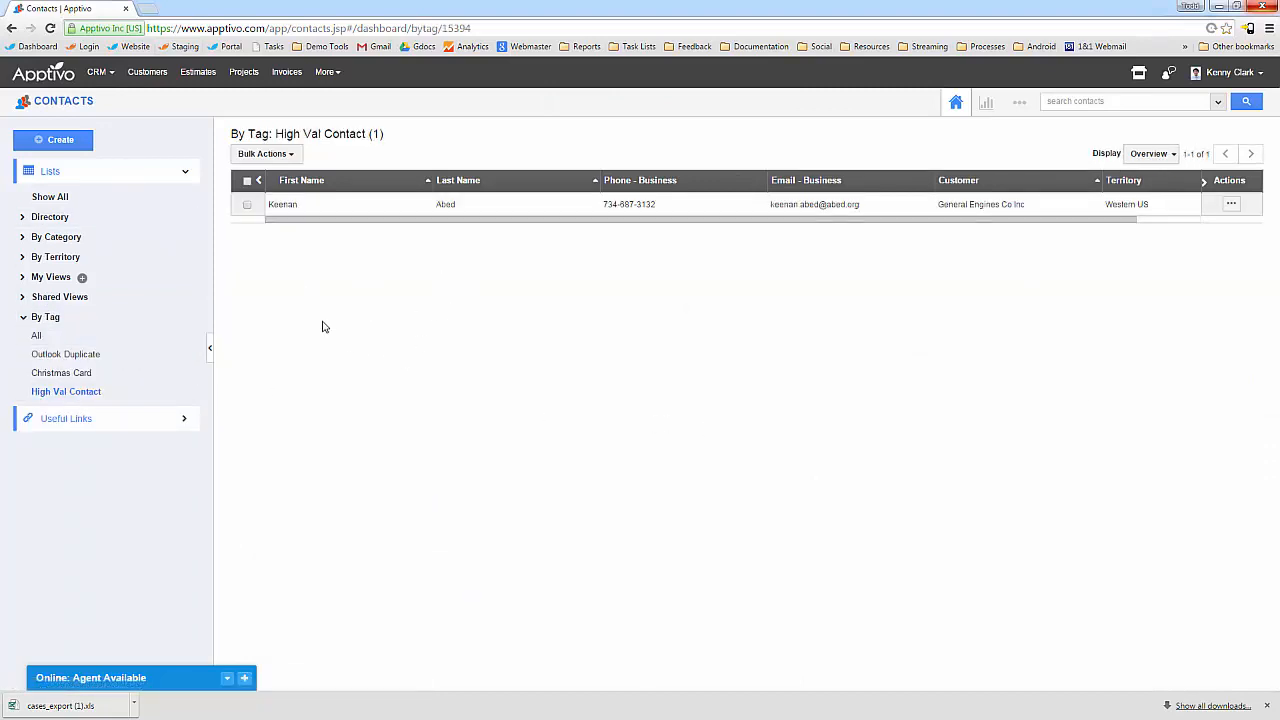
left_click(1218, 101)
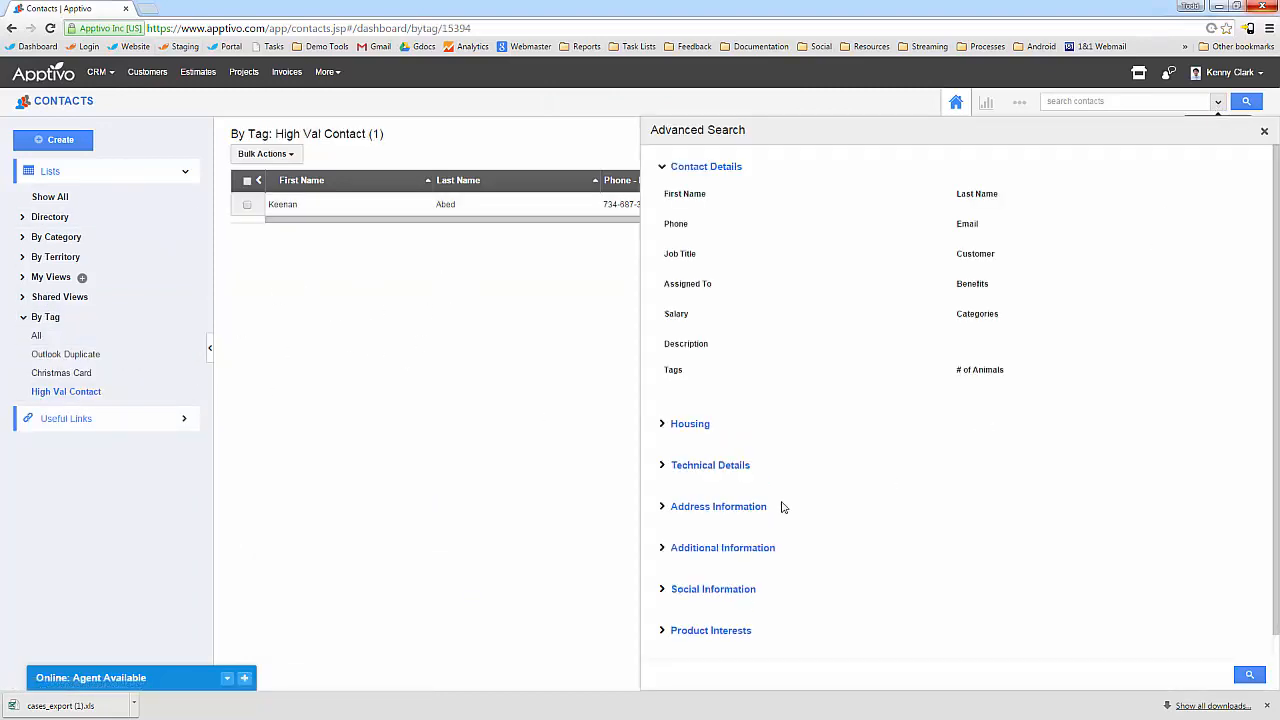
left_click(675, 546)
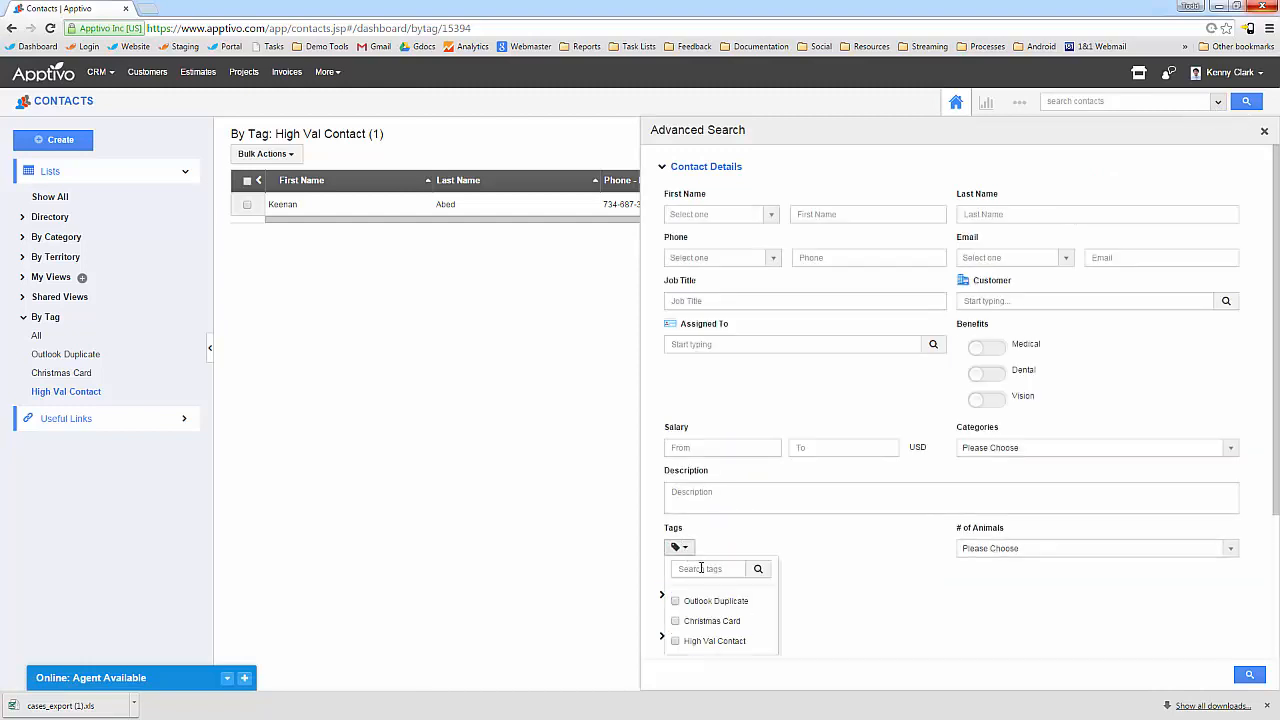
left_click(677, 645)
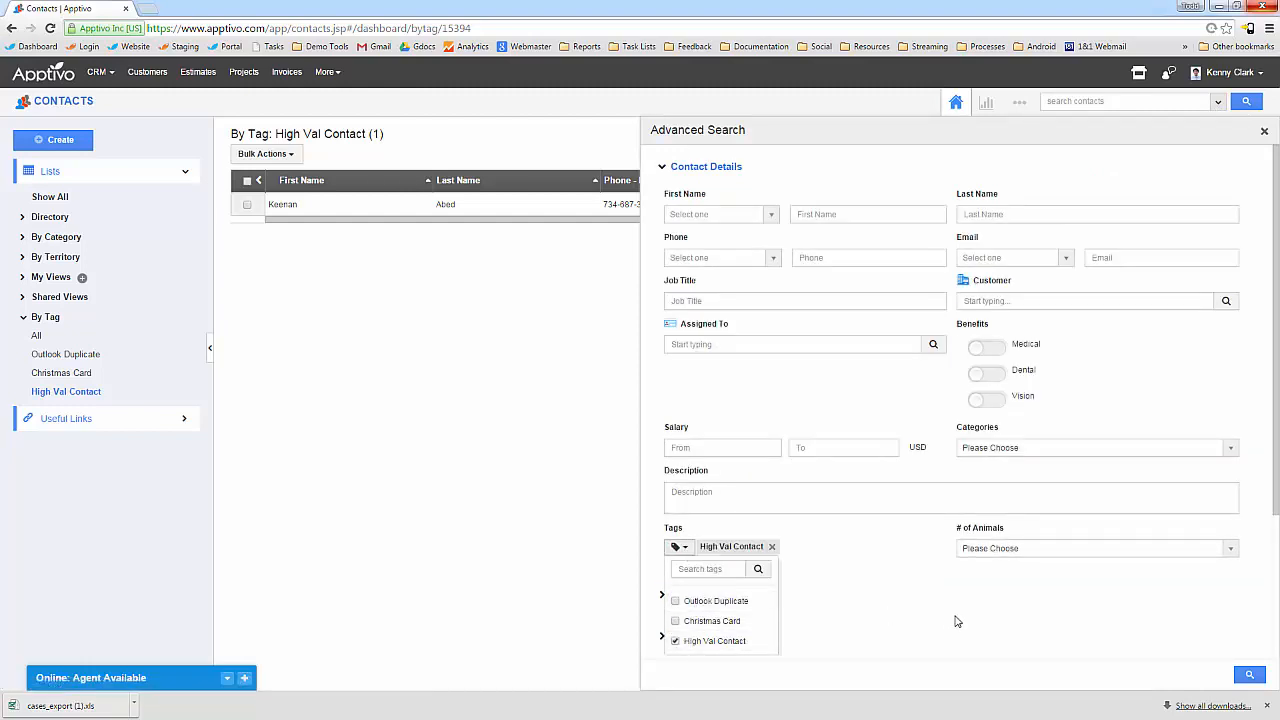
left_click(960, 619)
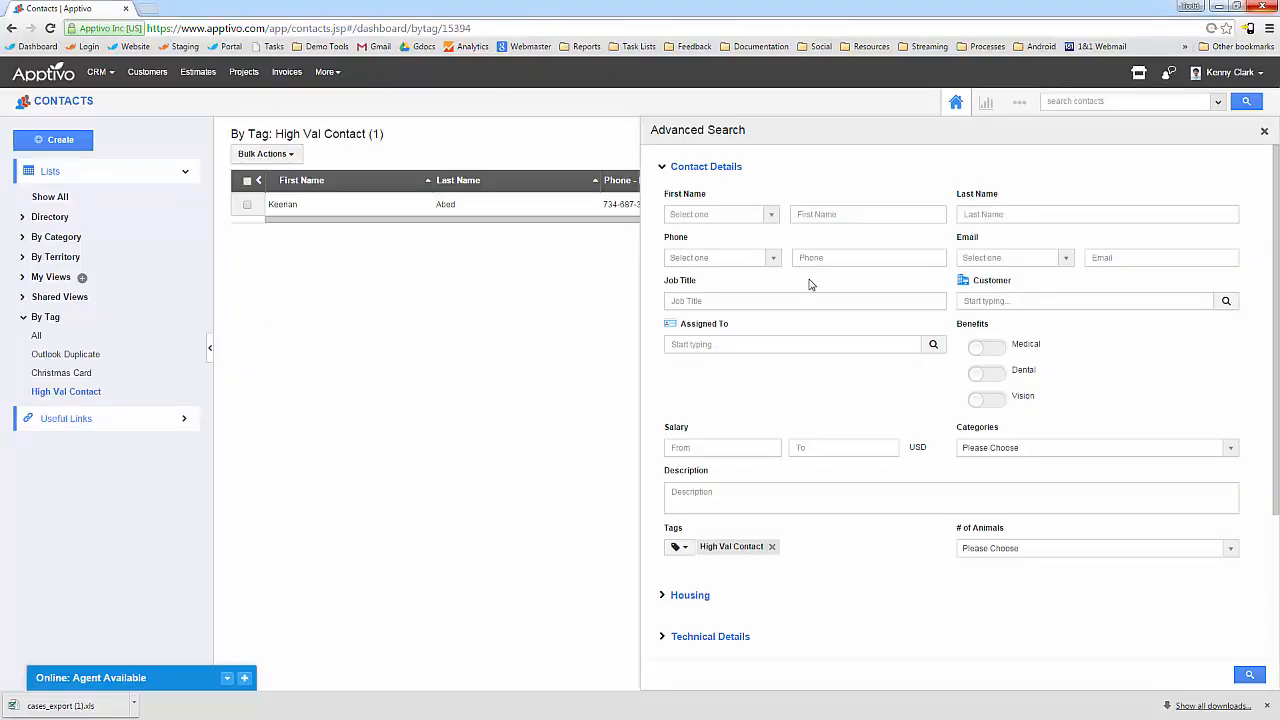
left_click(1264, 131)
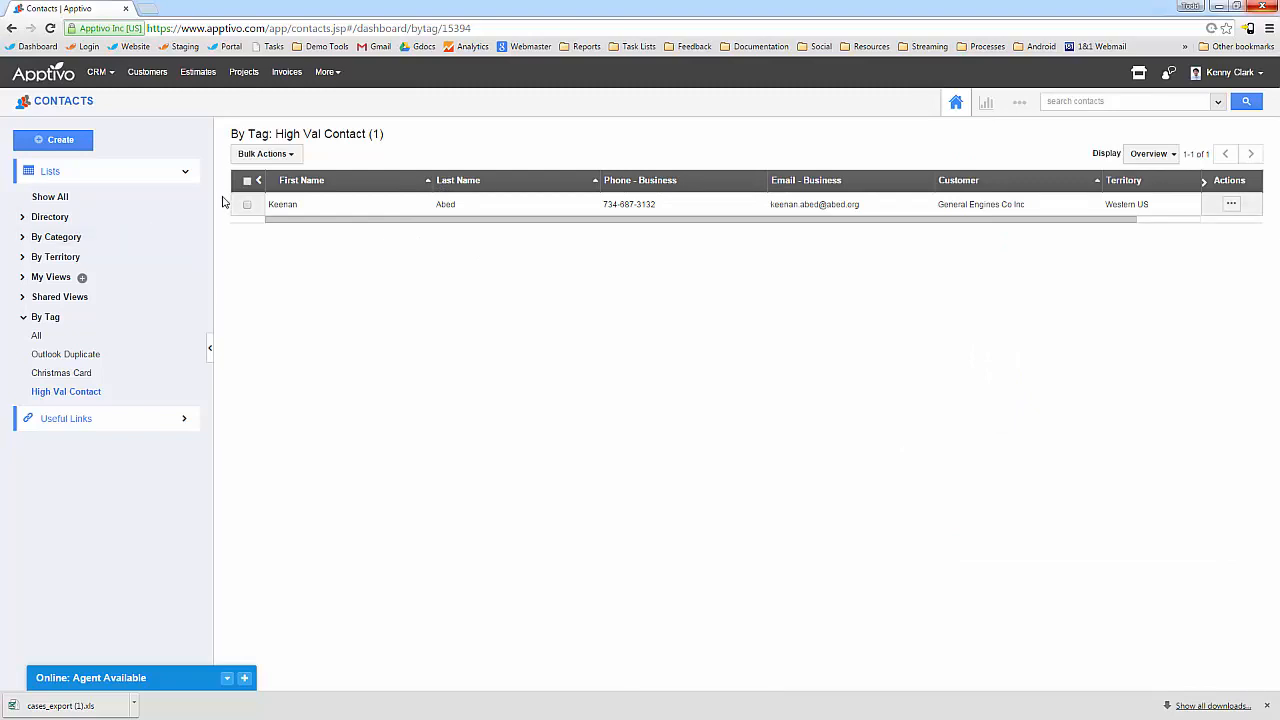
Switch to Cases and show the By Status: All list of five cases.
left_click(101, 79)
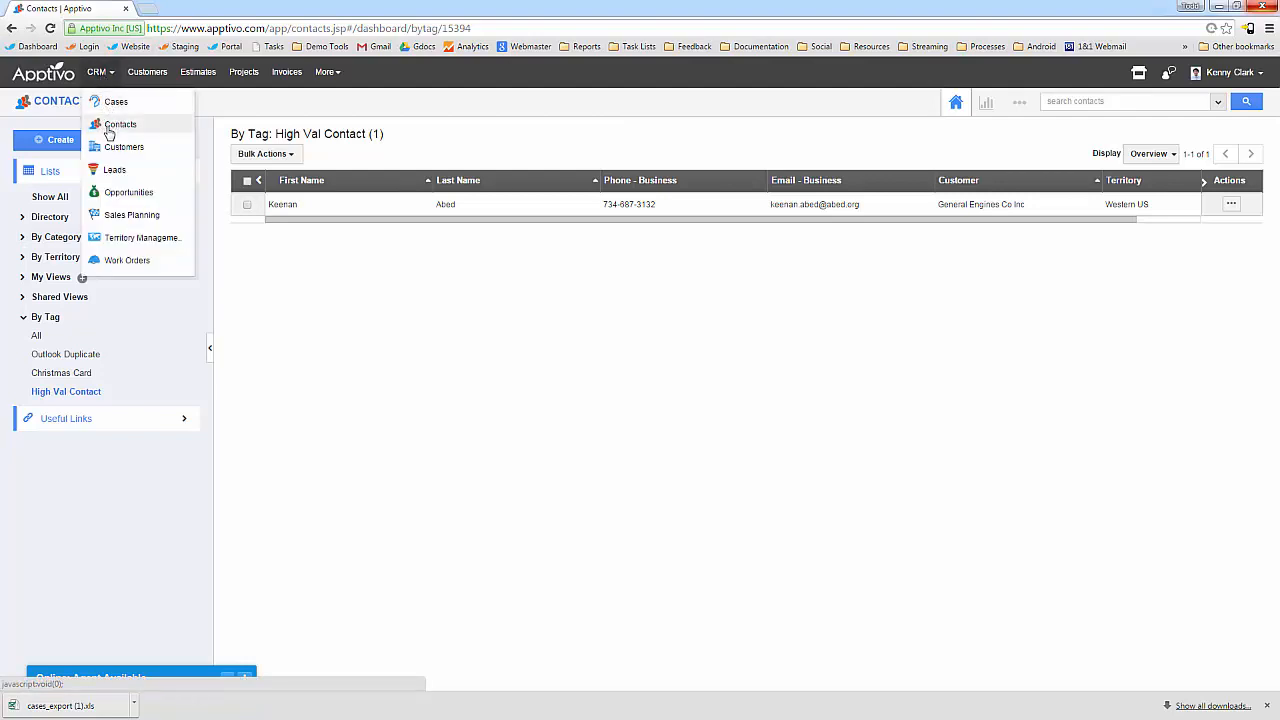
left_click(116, 104)
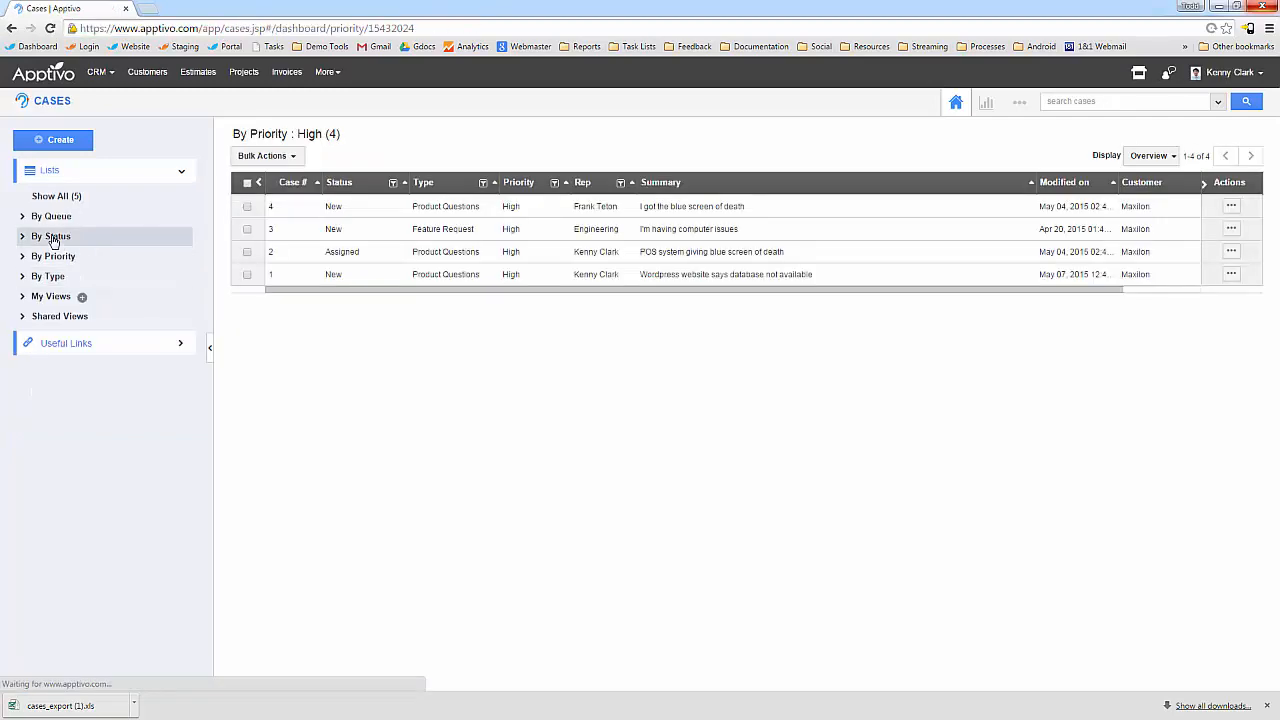
left_click(53, 257)
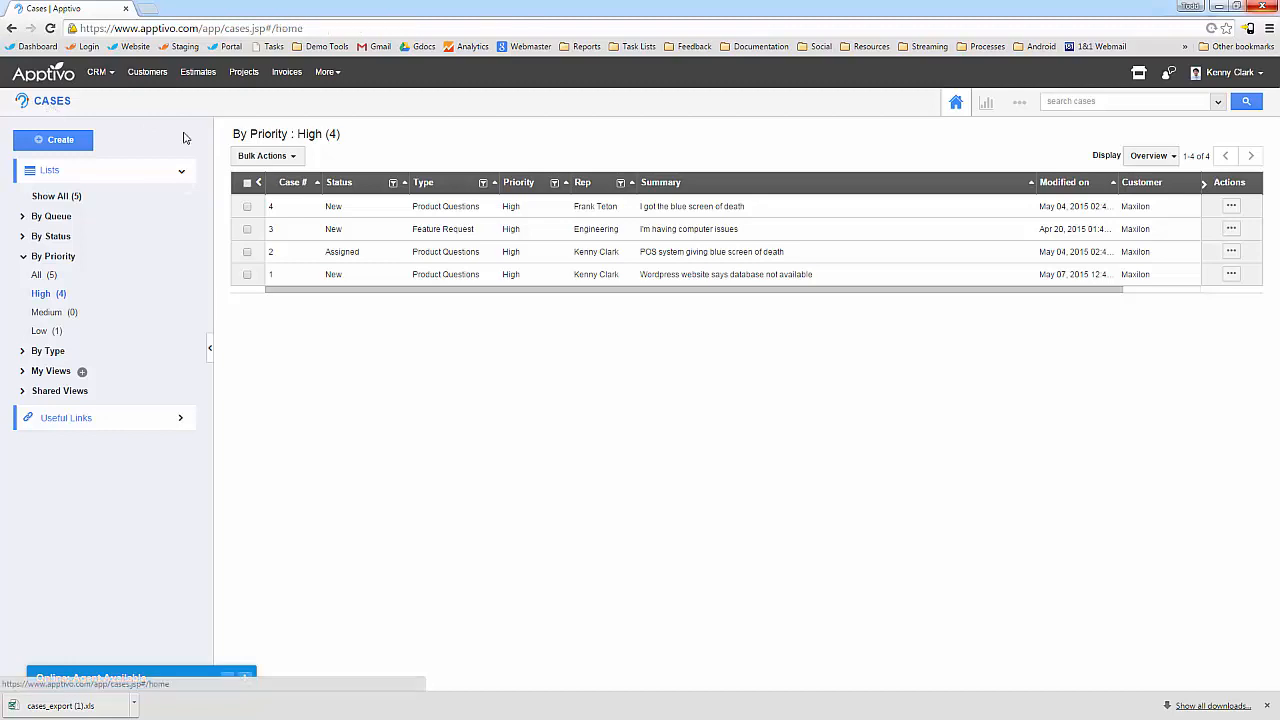
left_click_drag(240, 134, 361, 125)
left_click(361, 134)
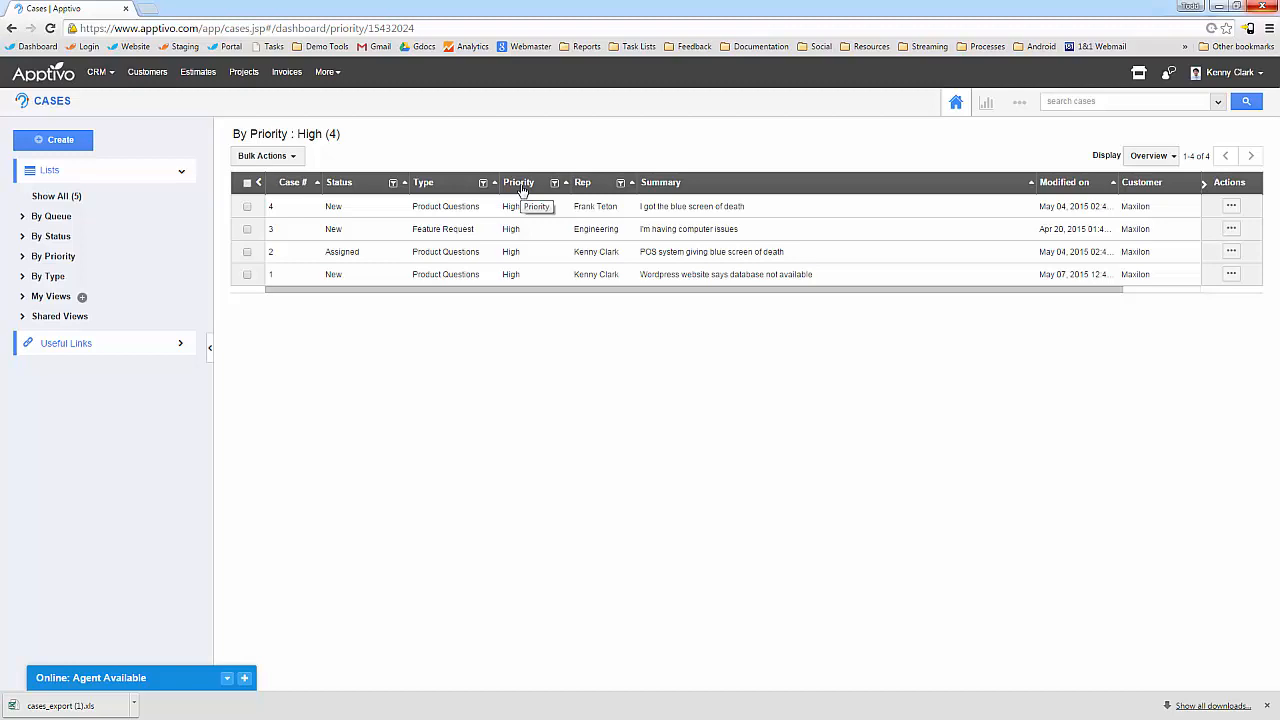
left_click(45, 237)
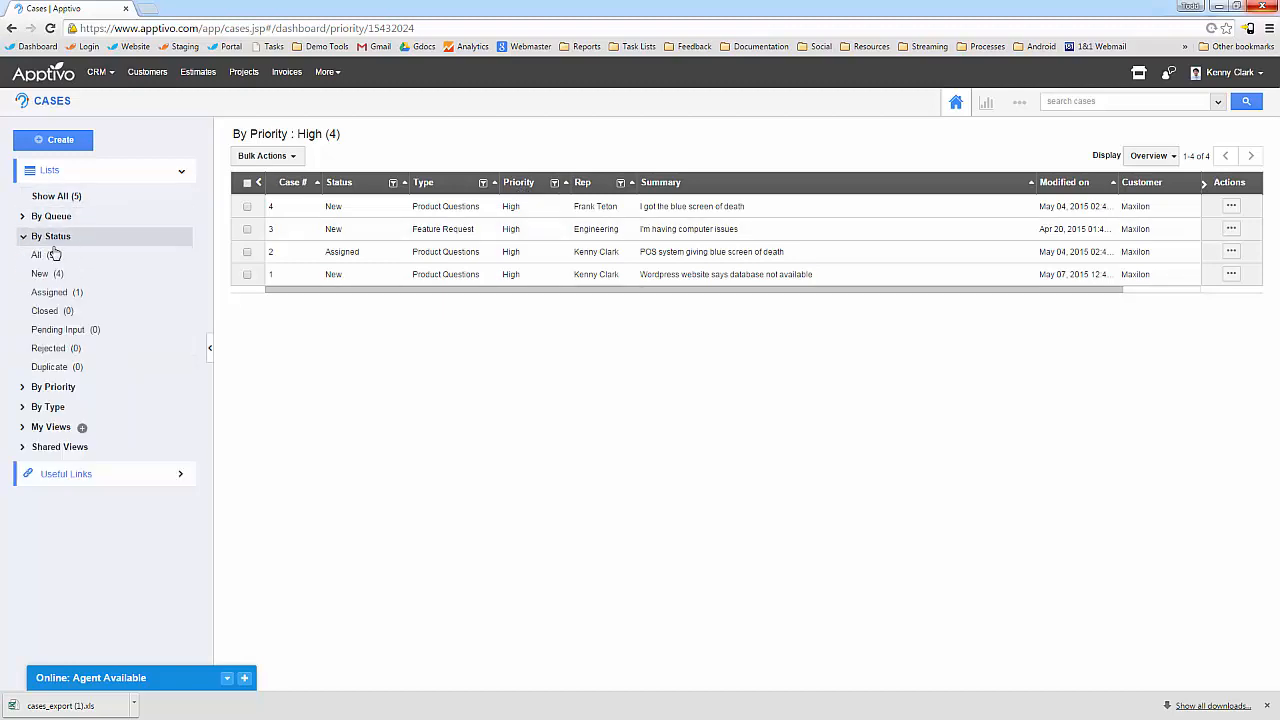
left_click(47, 258)
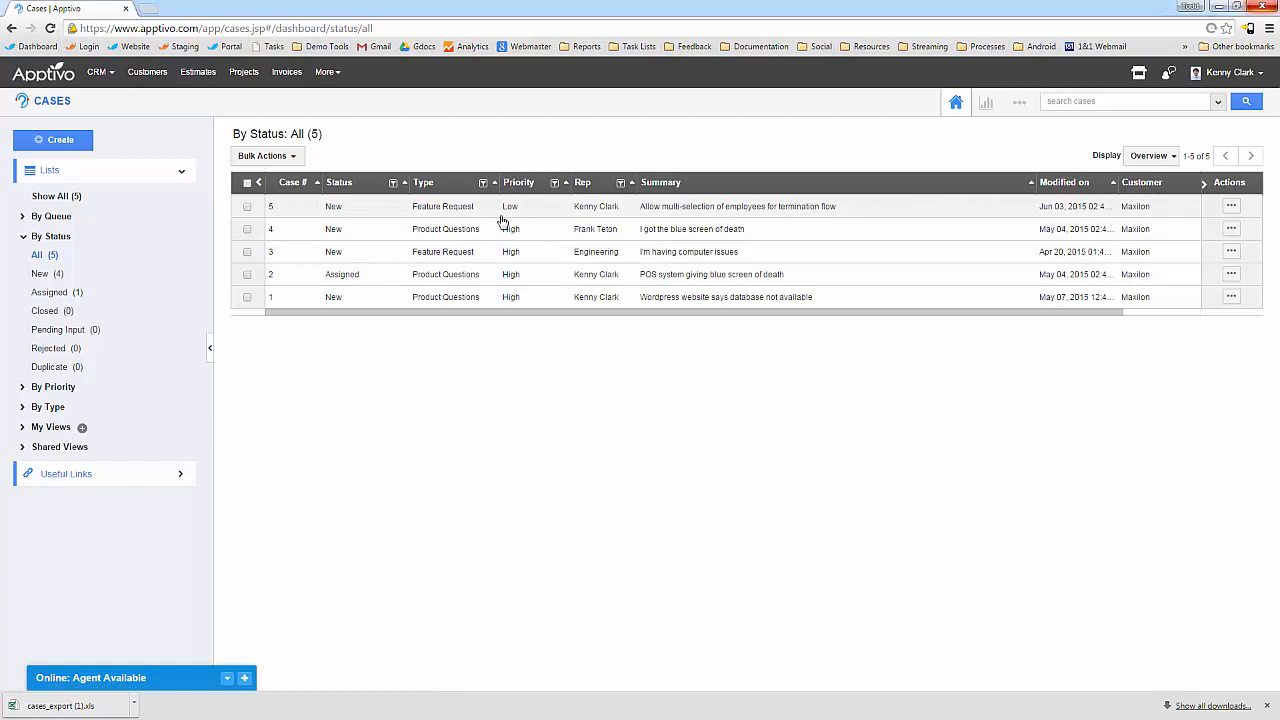
Go to the Cases app's Customize App > List Layouts settings.
left_click(1020, 106)
left_click(994, 145)
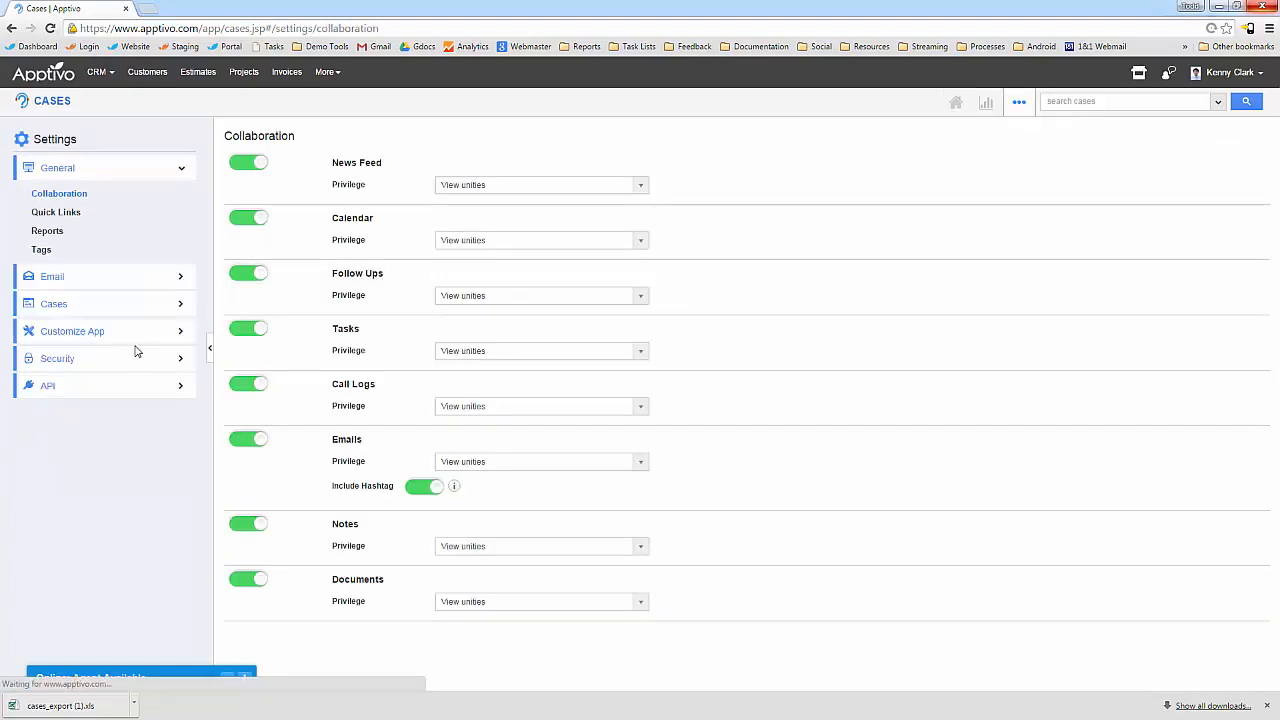
left_click(100, 335)
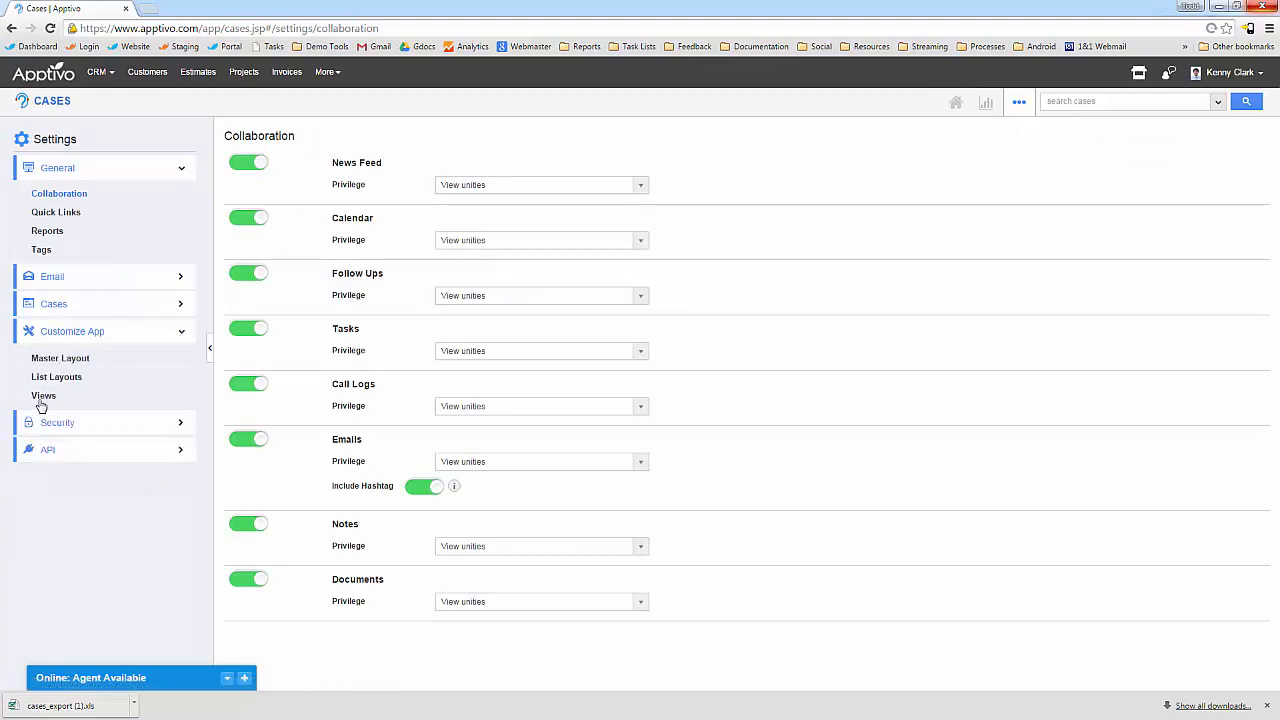
left_click(104, 398)
scroll(303, 417, "down", 1)
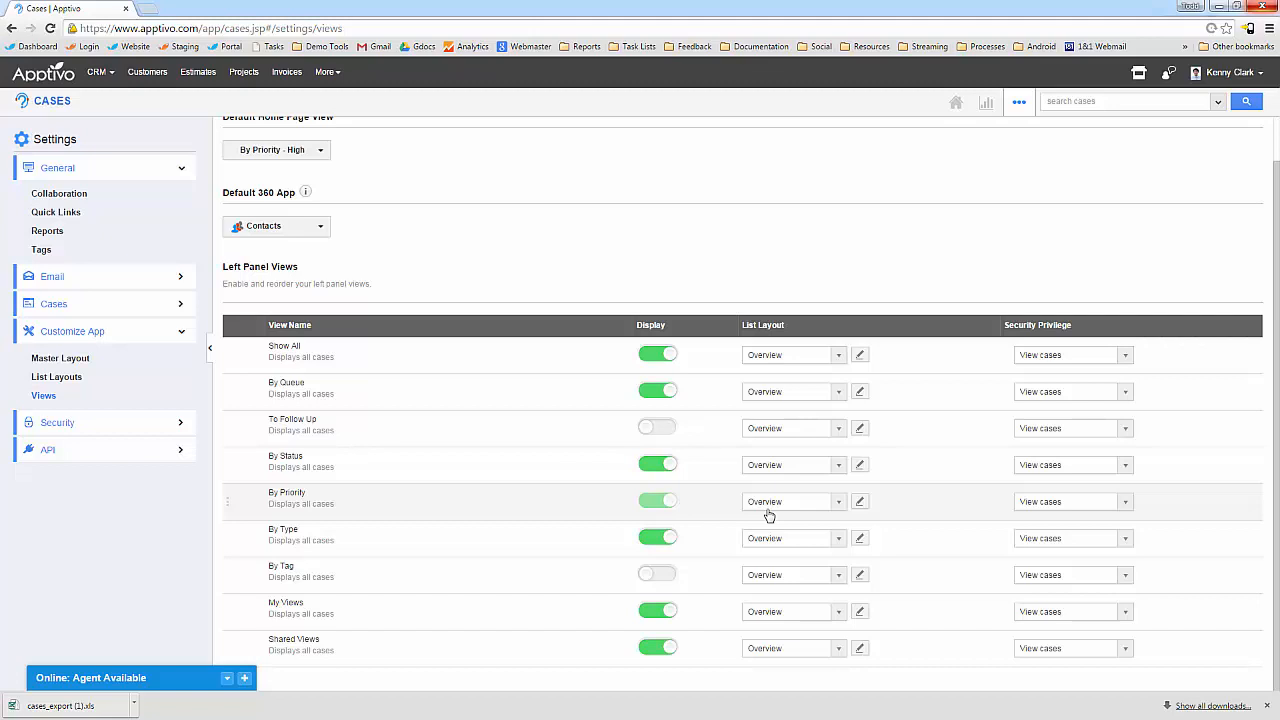
left_click(57, 377)
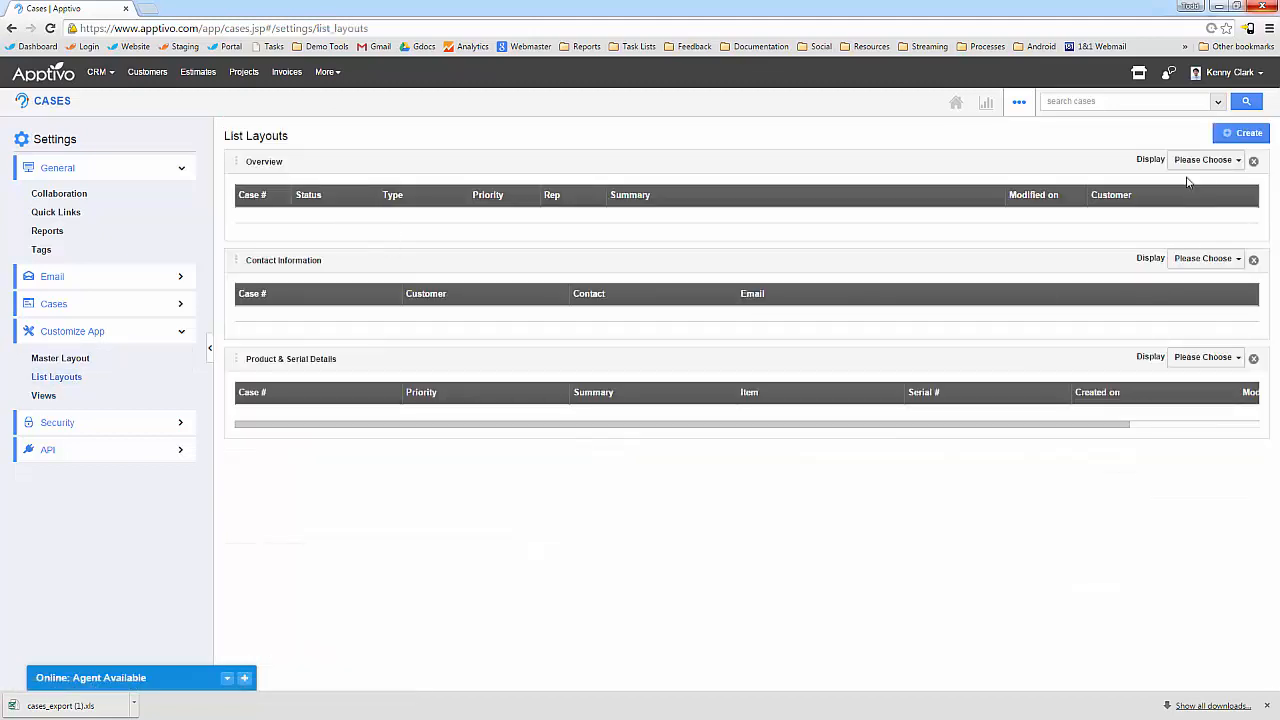
Create a new list layout, move it to second place, and rename it 'Priority'.
left_click(1243, 133)
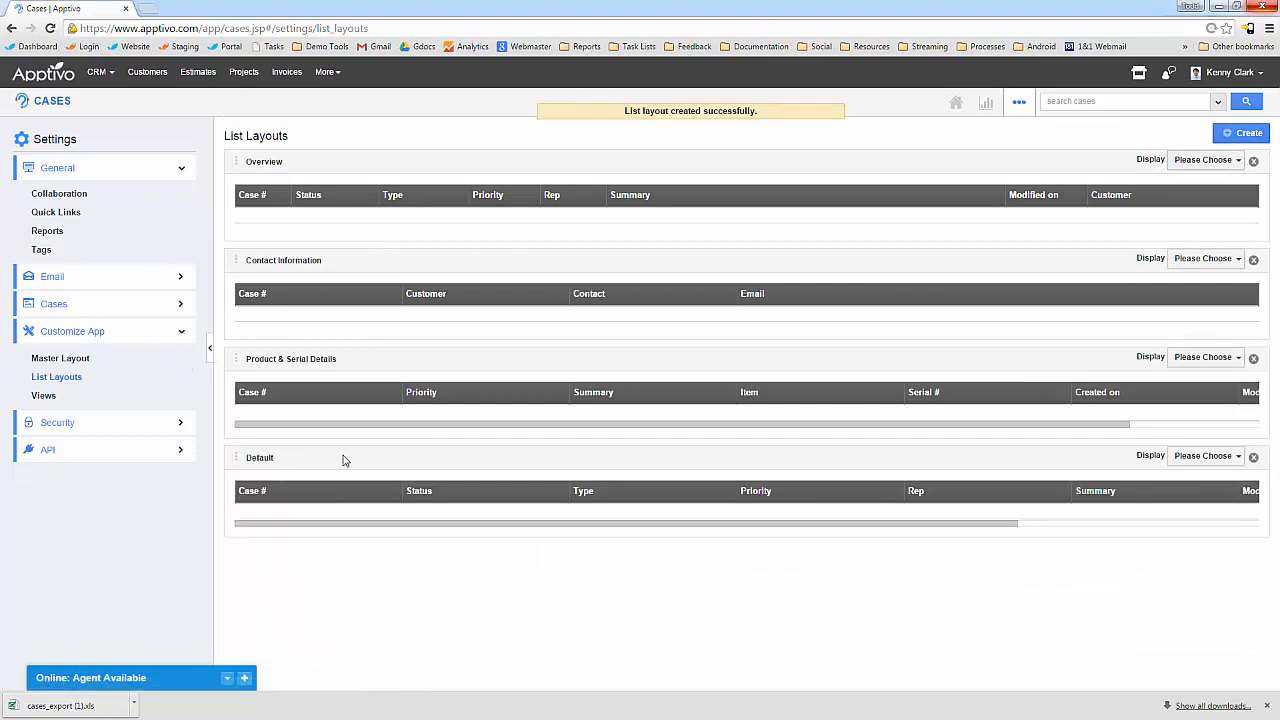
left_click_drag(237, 459, 241, 258)
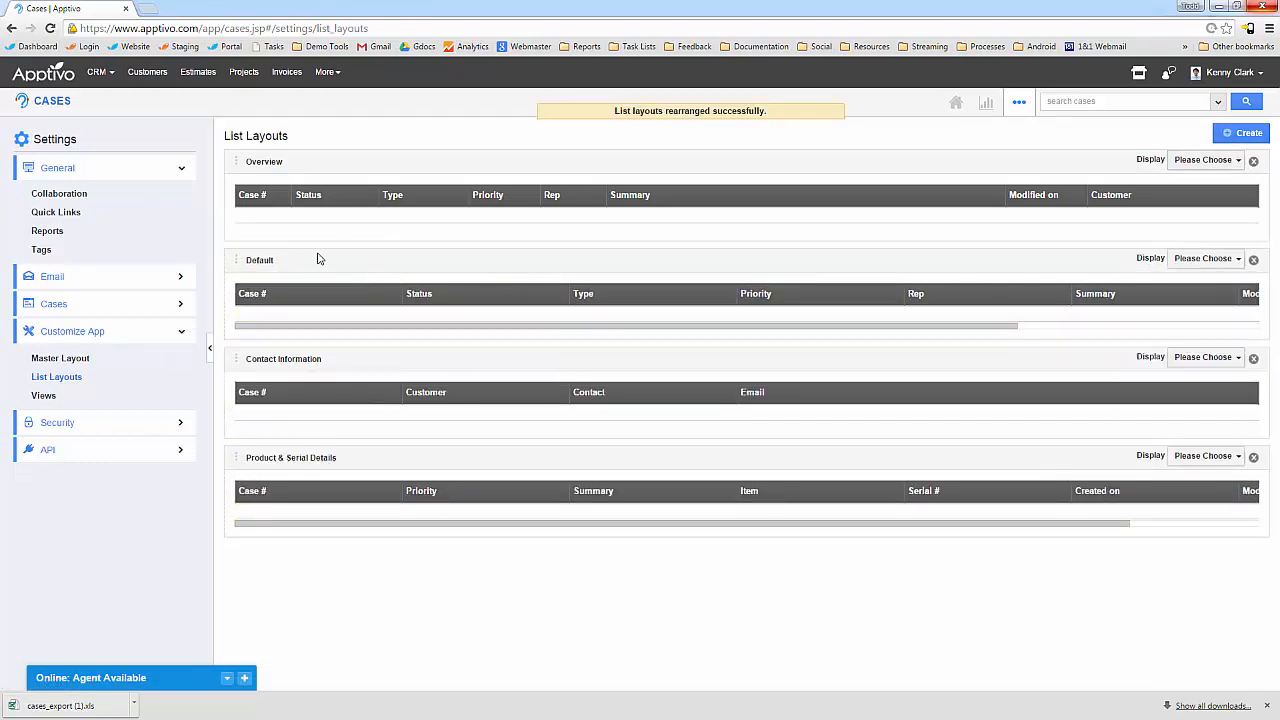
left_click(268, 262)
left_click_drag(294, 263, 240, 263)
type("Priority")
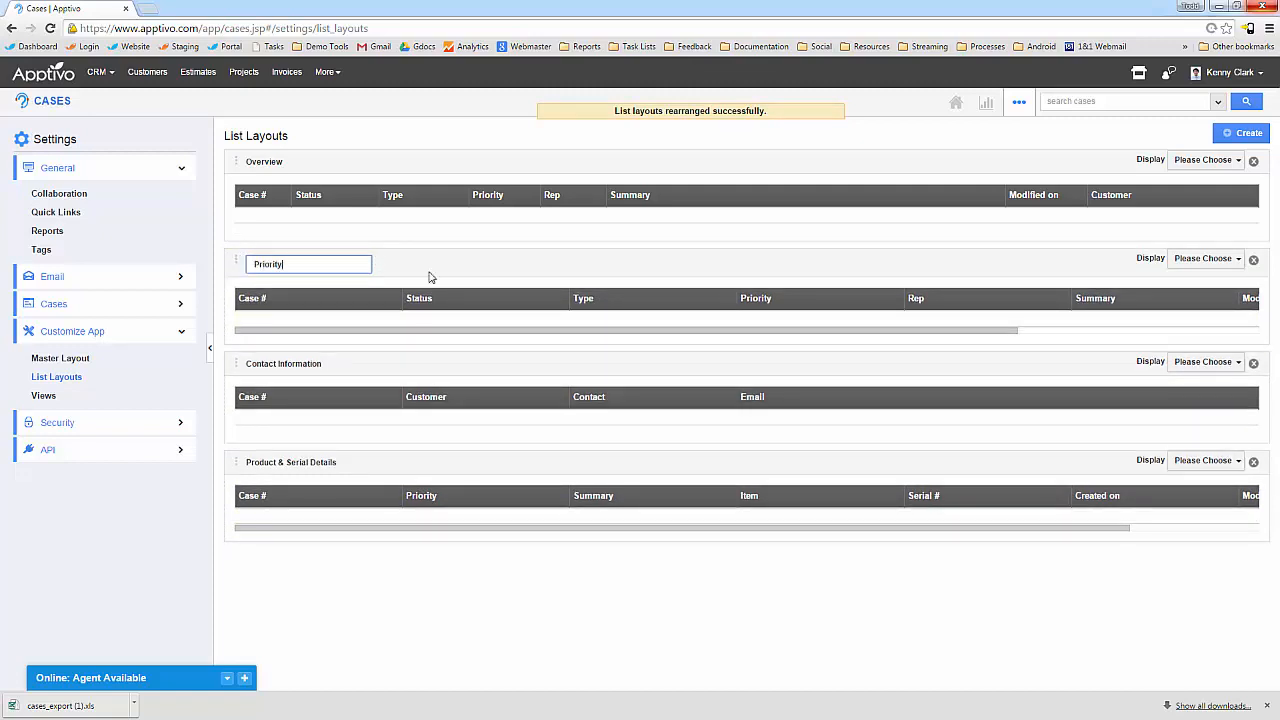
left_click(540, 268)
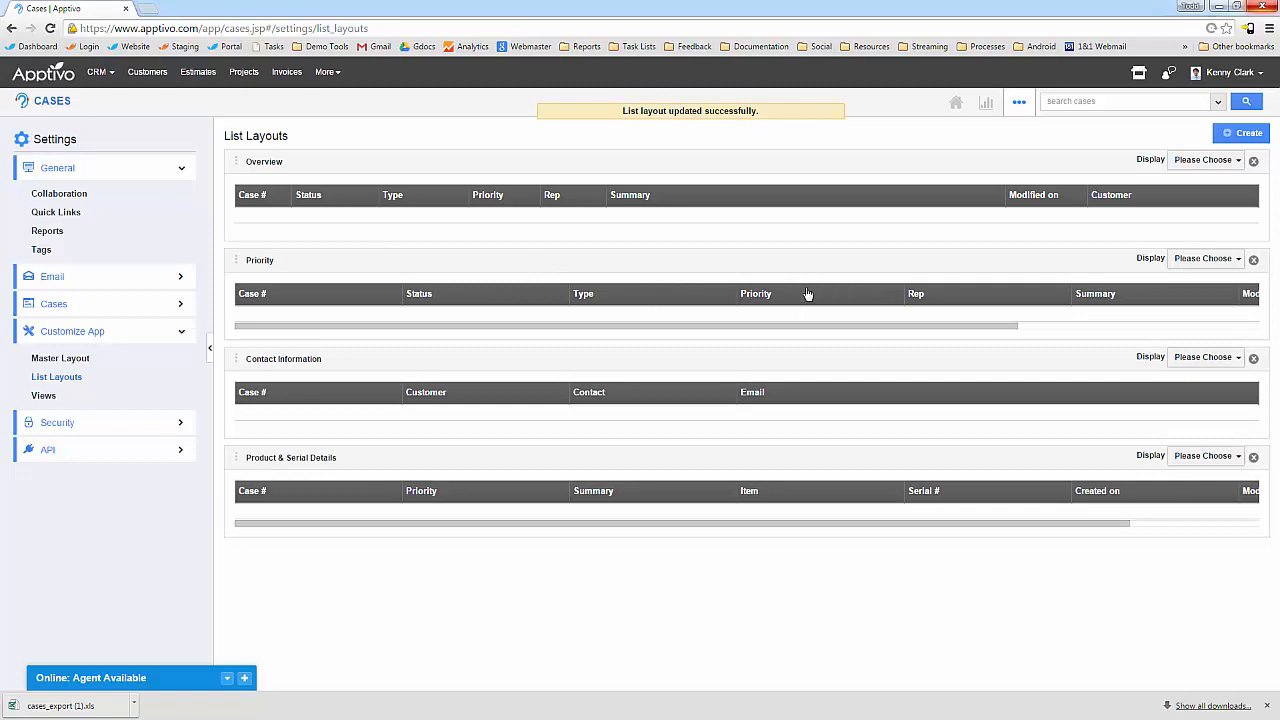
In the Priority layout, replace the Priority column with Description.
left_click(1203, 258)
mouse_move(1175, 280)
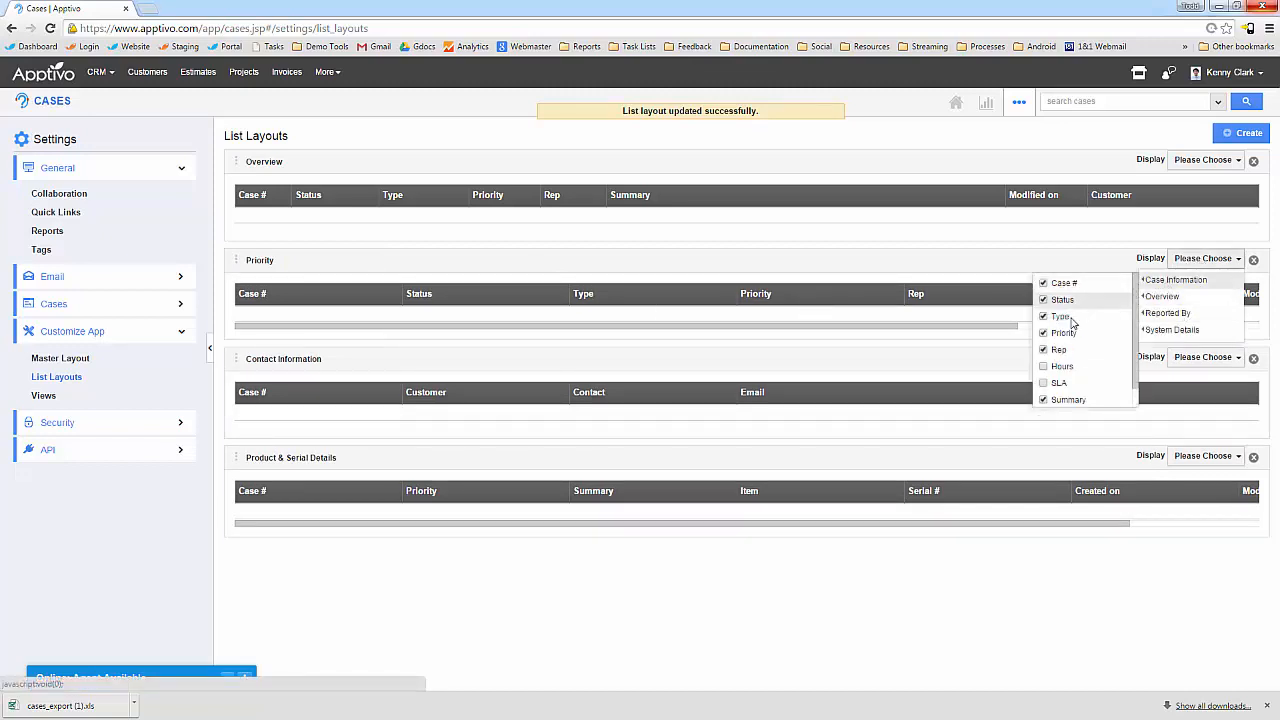
left_click(1043, 333)
scroll(1060, 370, "down", 1)
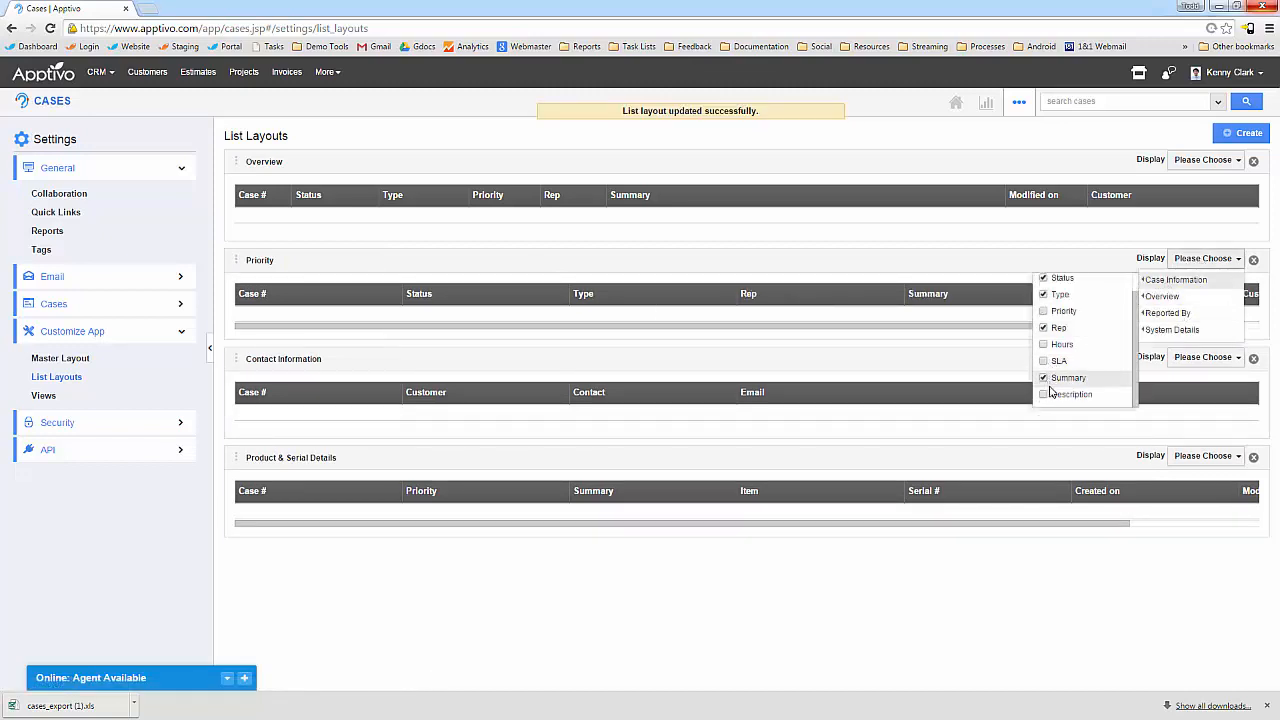
left_click(1043, 399)
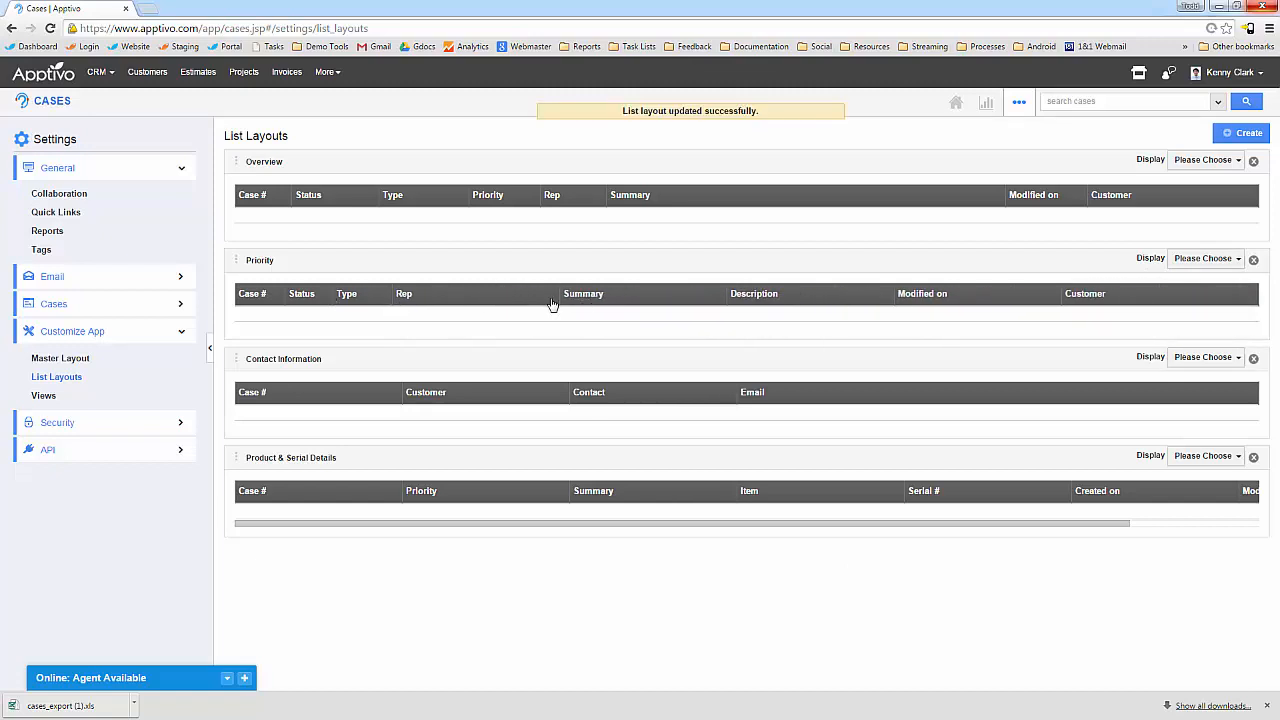
Resize the Rep, Summary, Description and Modified on columns of the Priority layout.
left_click_drag(558, 296, 481, 296)
right_click(480, 295)
left_click(511, 269)
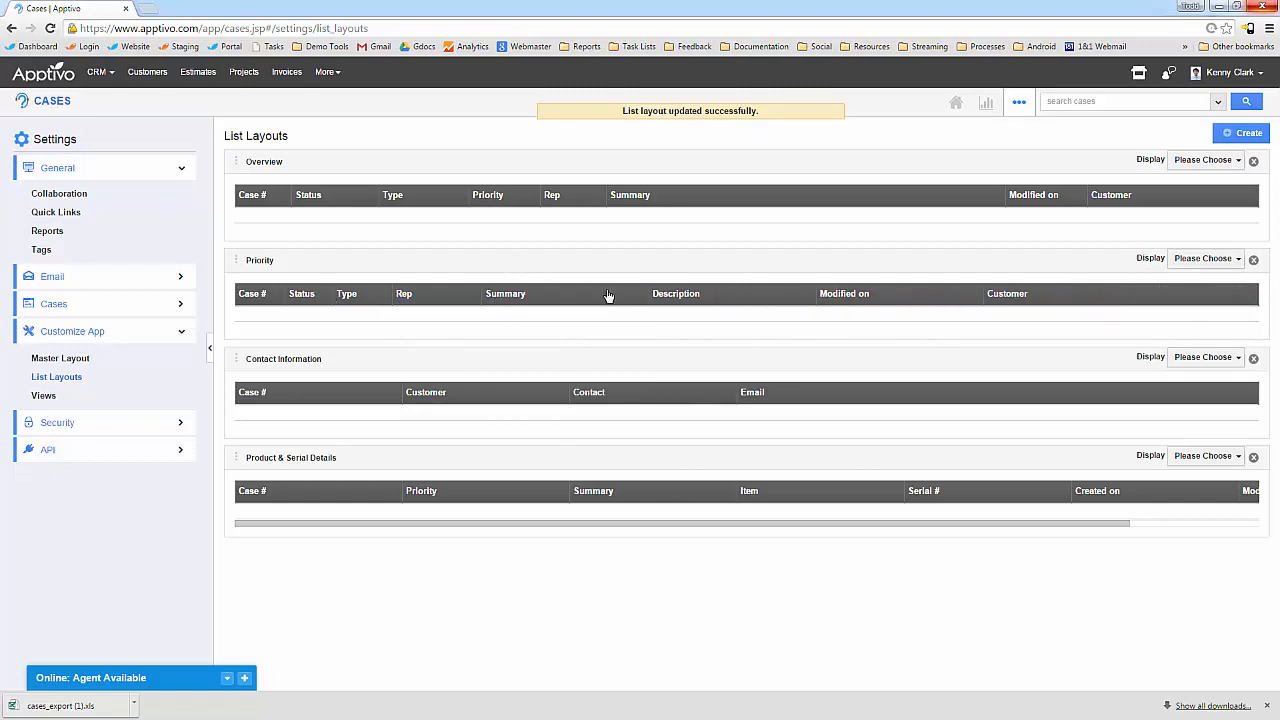
left_click_drag(652, 299, 716, 300)
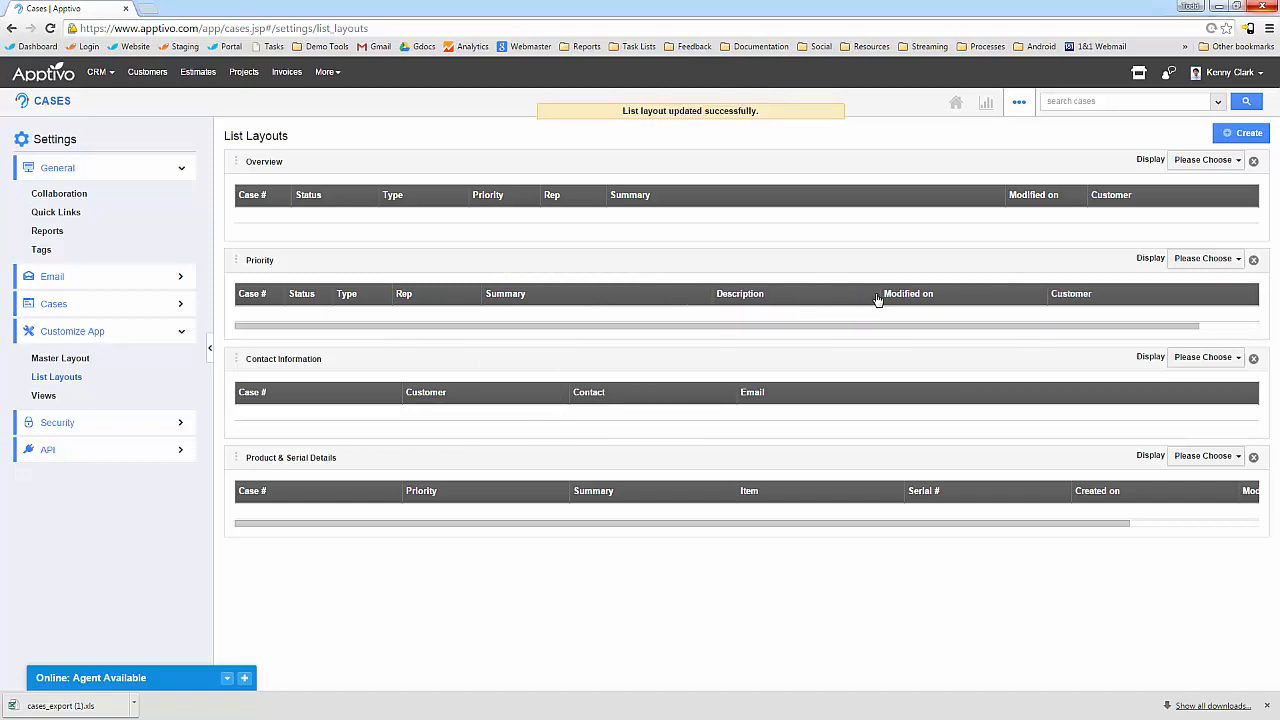
left_click_drag(885, 300, 1021, 294)
left_click_drag(1183, 299, 1097, 300)
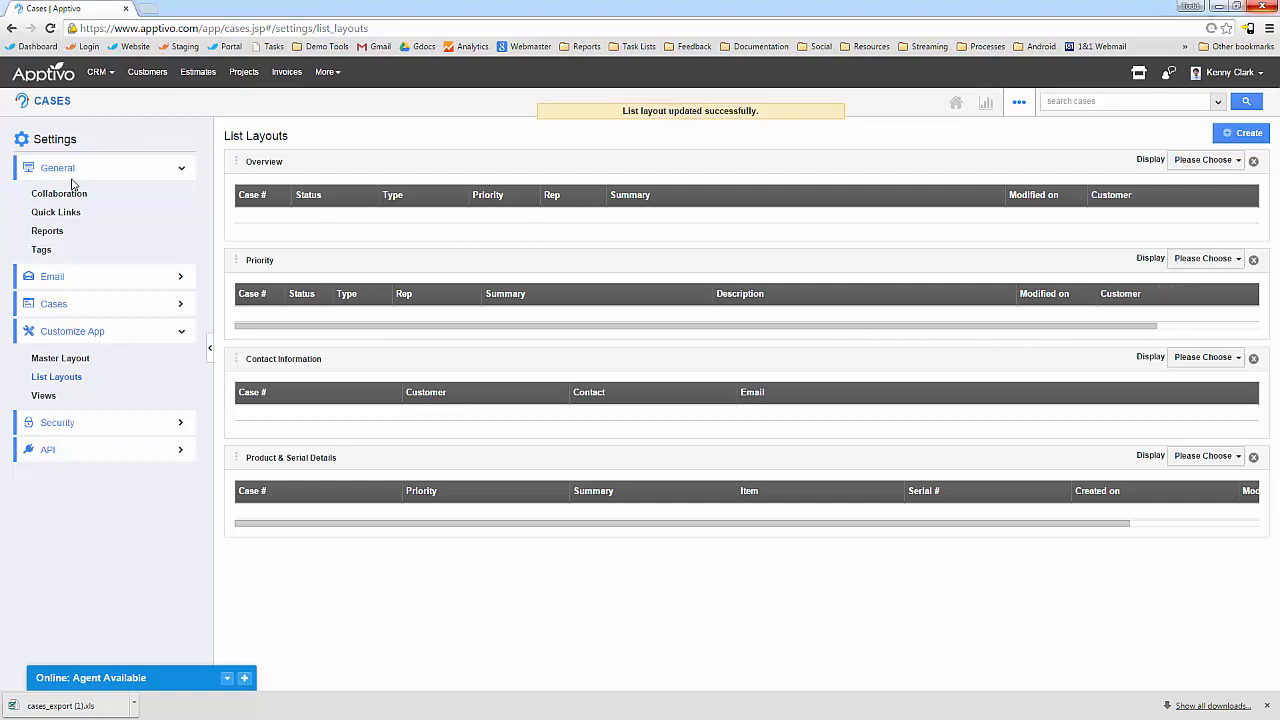
left_click(45, 395)
Set the By Priority view's list layout to Priority.
scroll(308, 492, "down", 1)
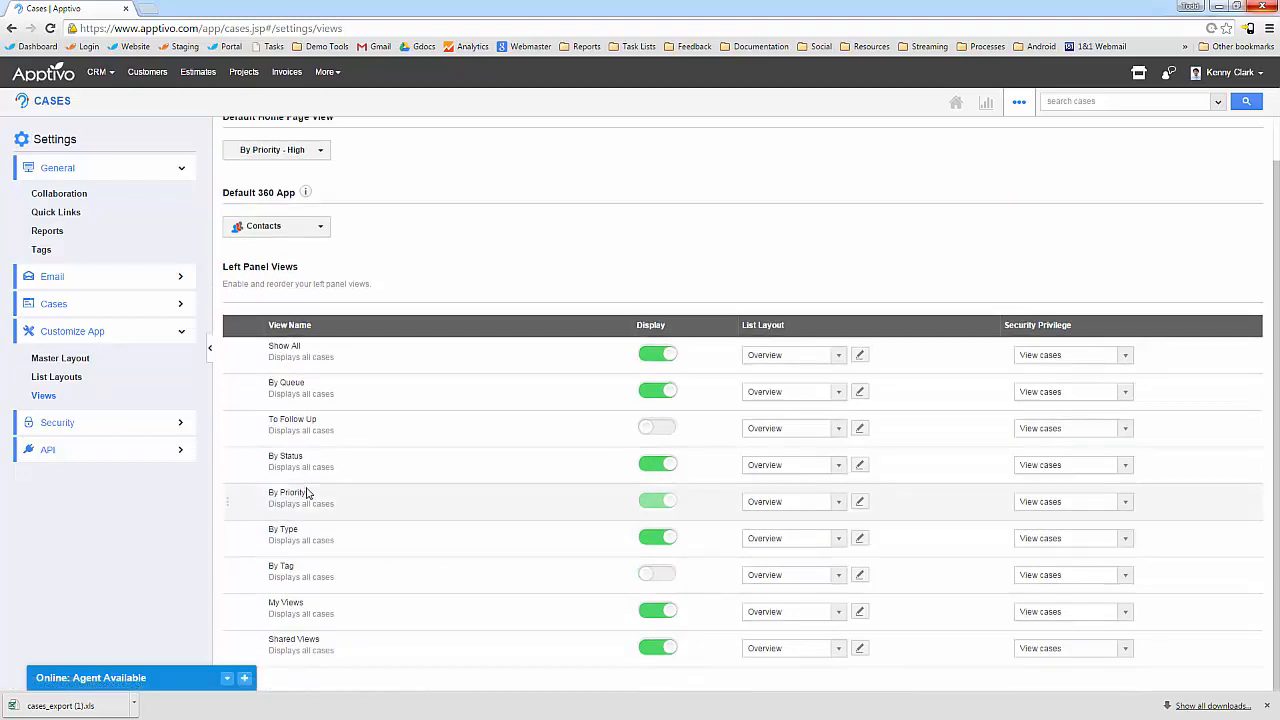
left_click(822, 497)
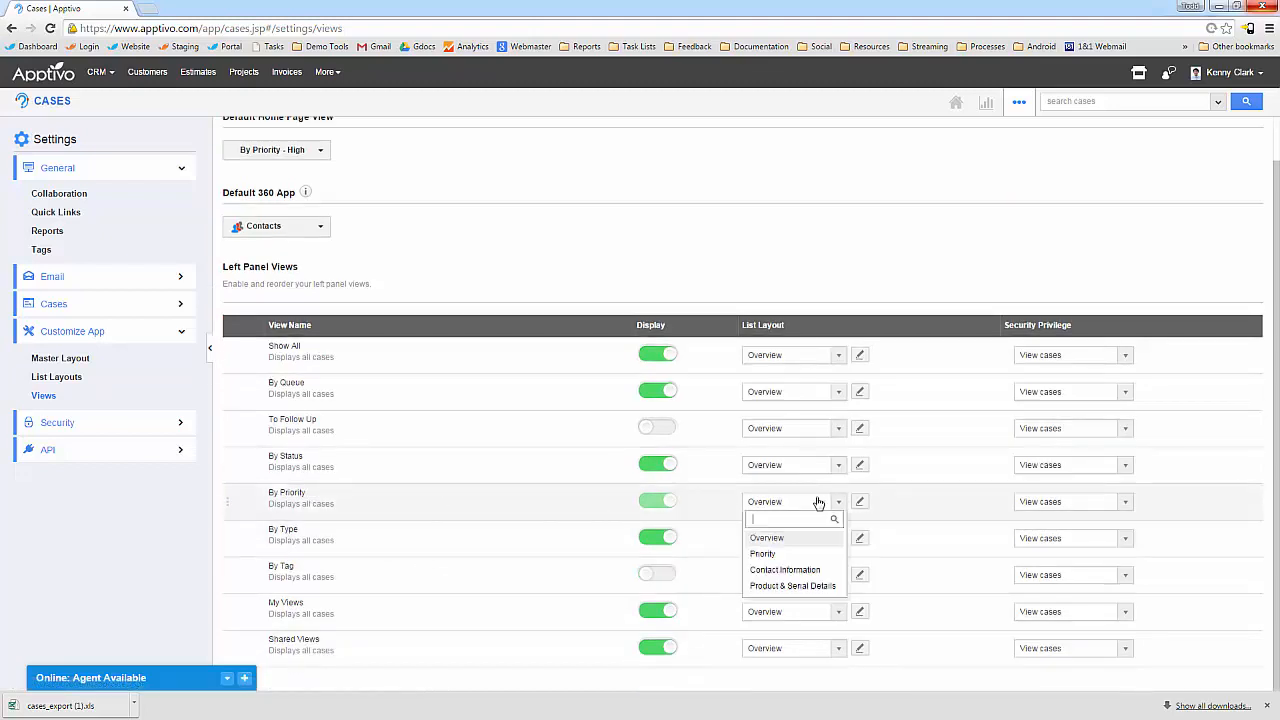
left_click(770, 557)
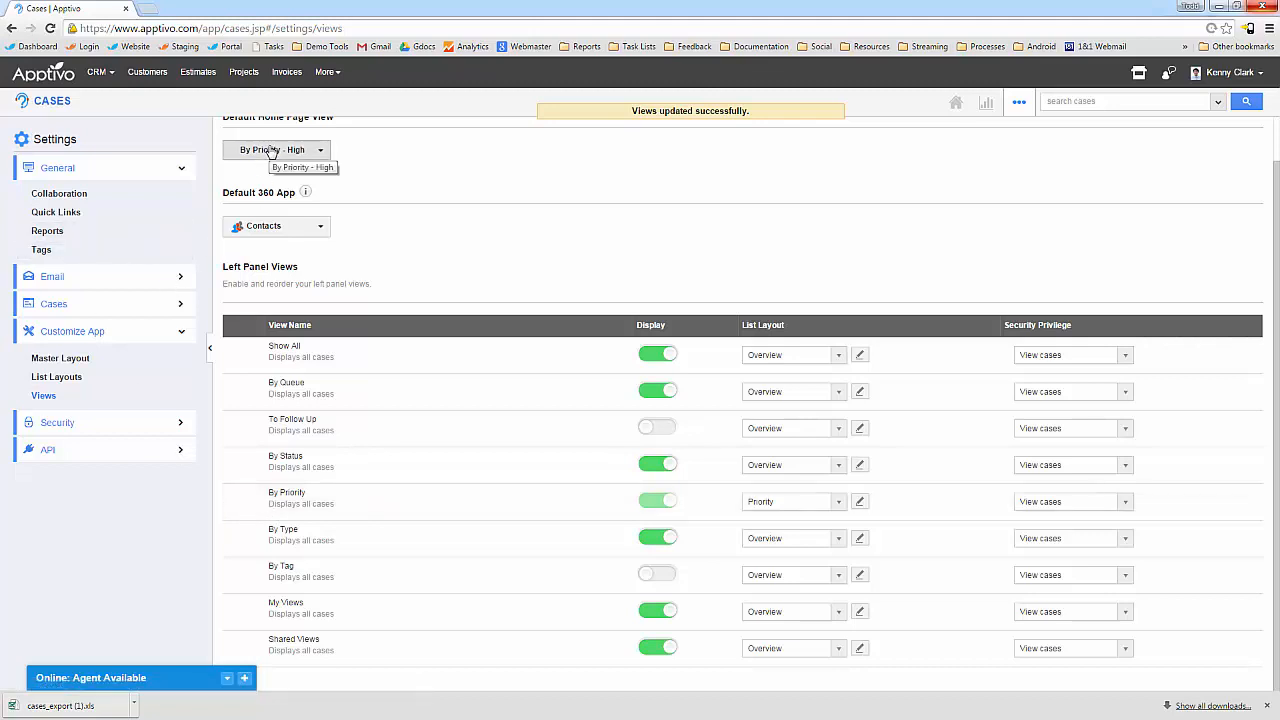
Back on the cases list, show the By Status > New cases.
scroll(275, 160, "up", 1)
left_click(66, 100)
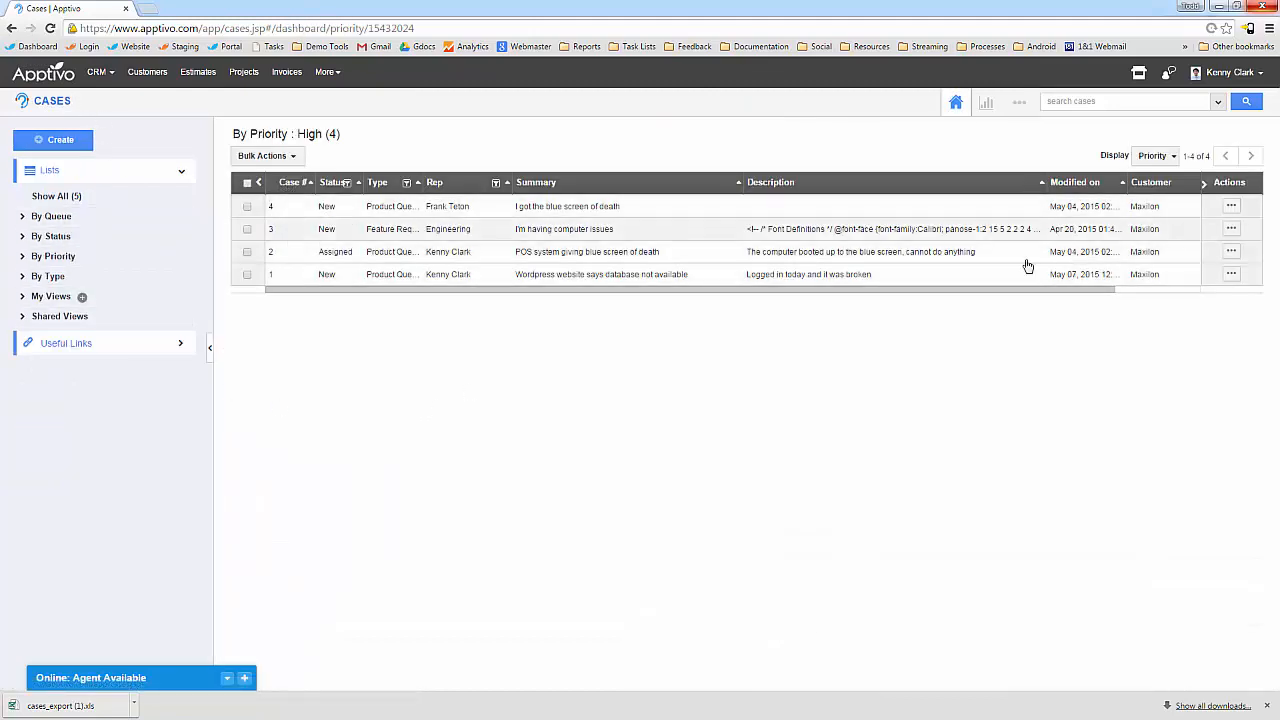
left_click(50, 236)
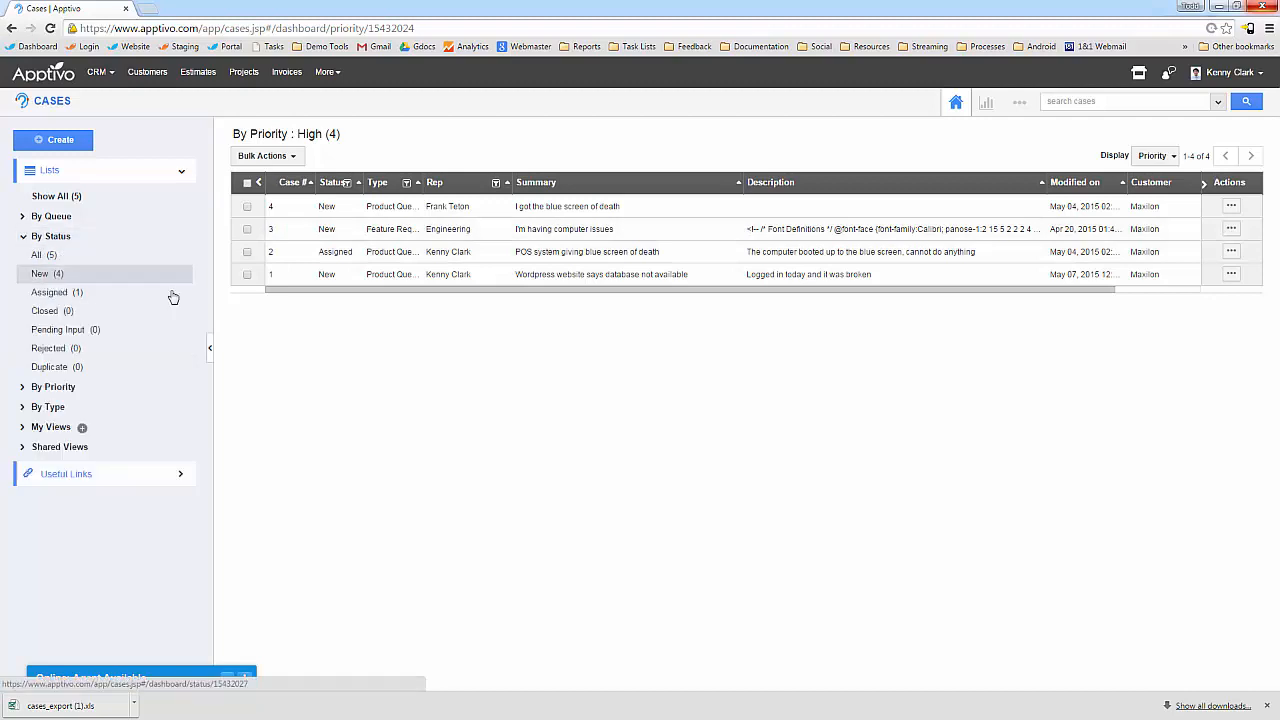
left_click(70, 274)
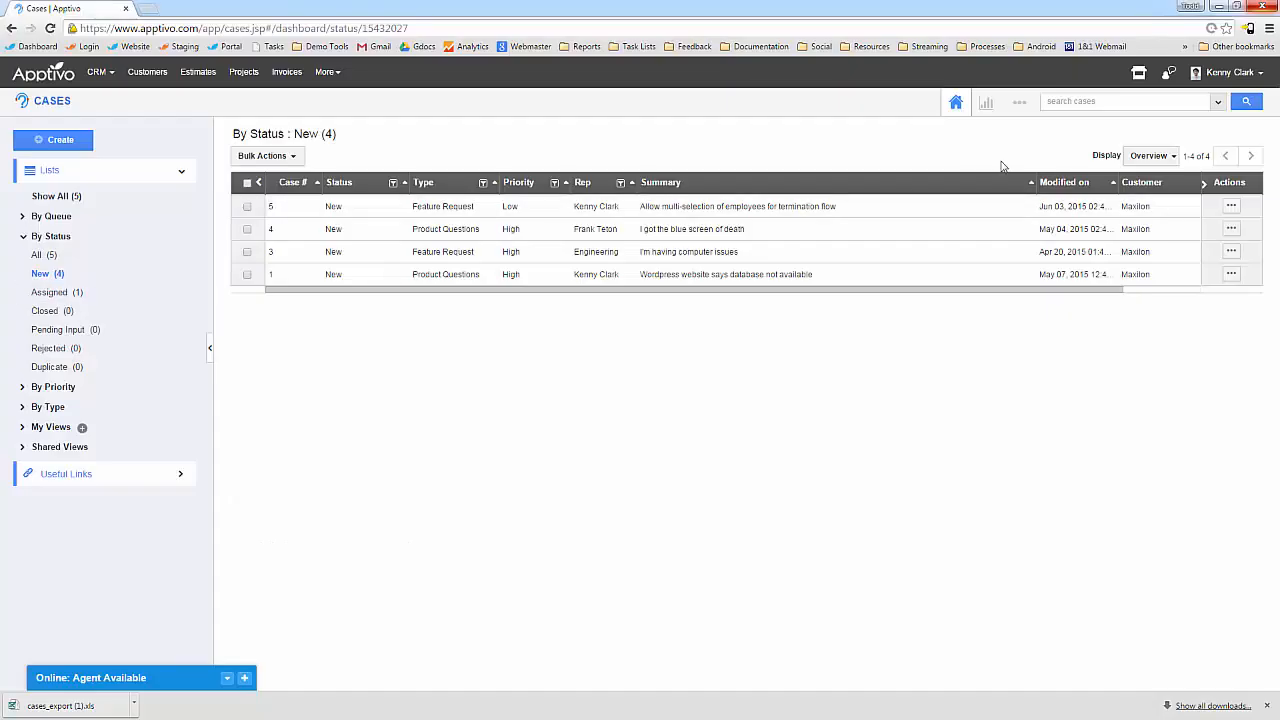
left_click(1015, 102)
Start a new Email to Case mailbox with IMAP support on, then switch to CRM > Opportunities.
left_click(992, 140)
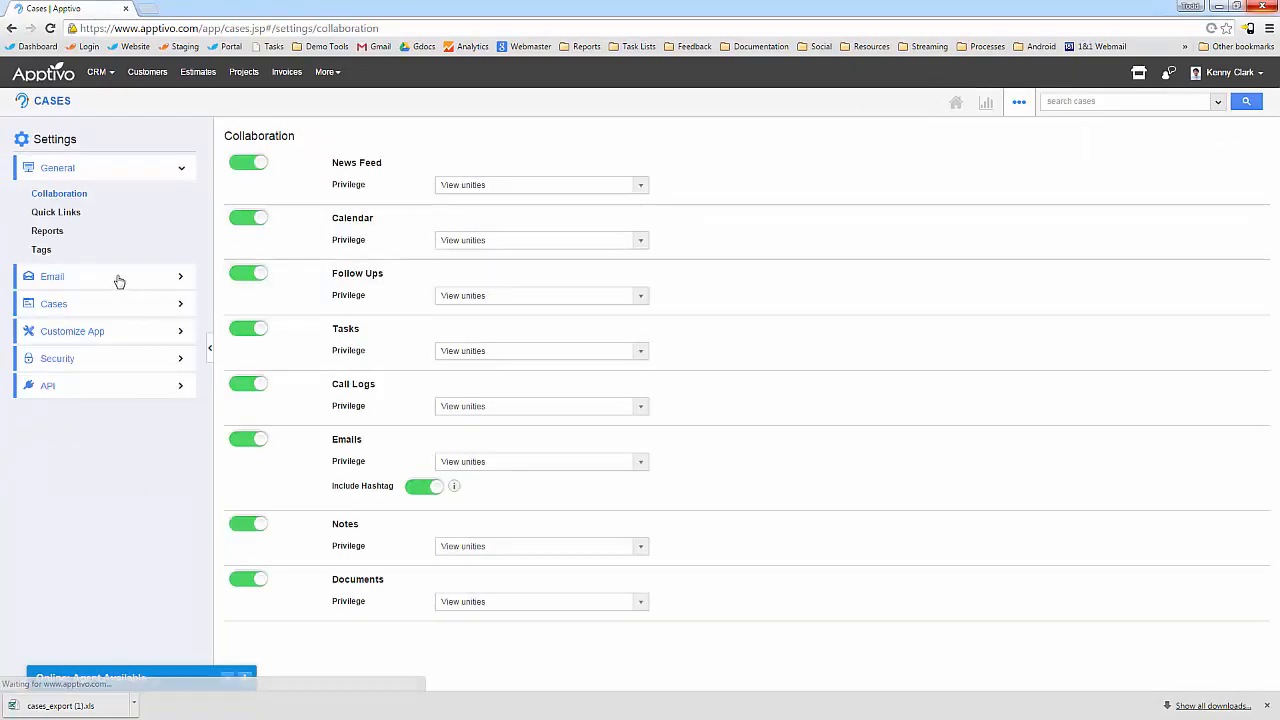
left_click(100, 278)
left_click(100, 303)
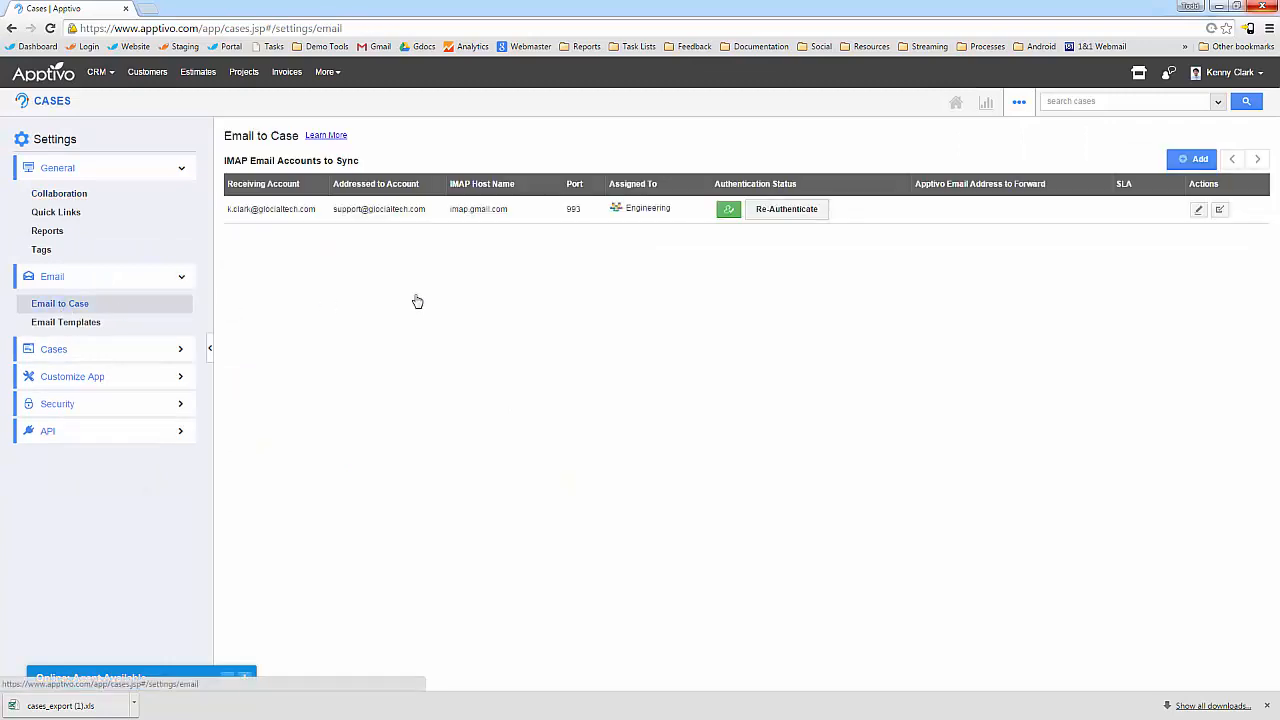
left_click(1198, 159)
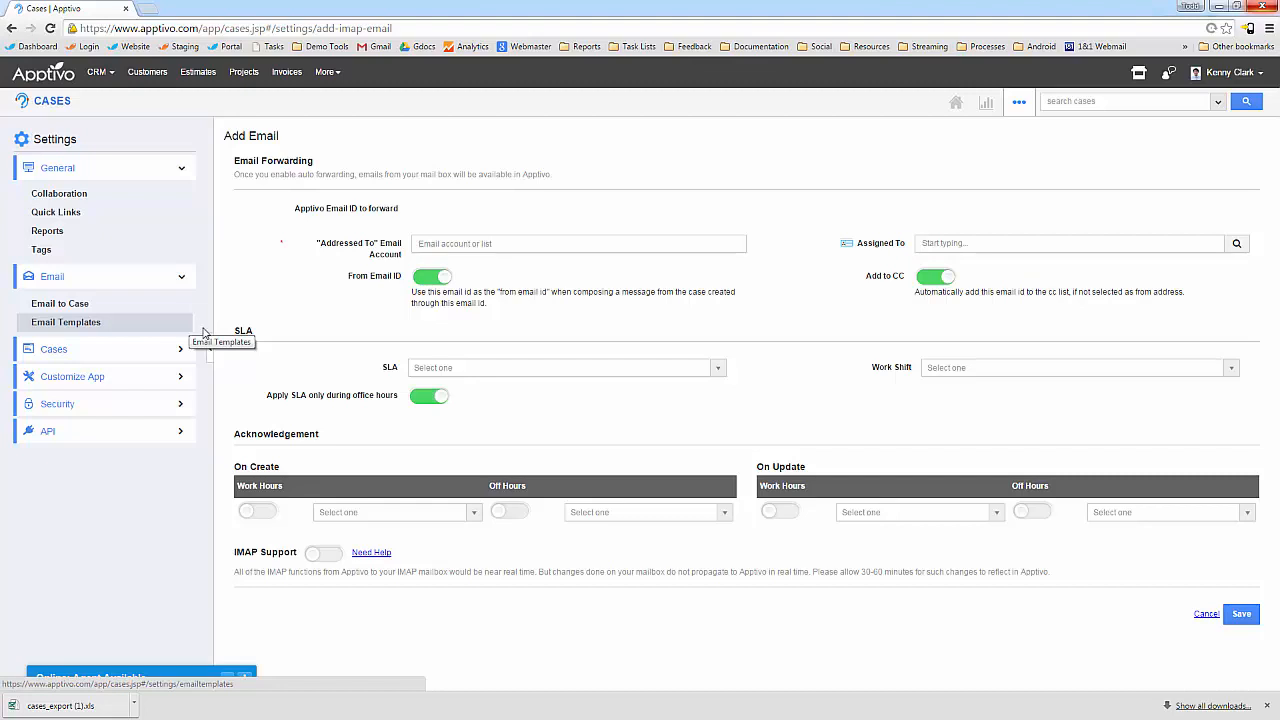
left_click(322, 553)
scroll(643, 579, "down", 1)
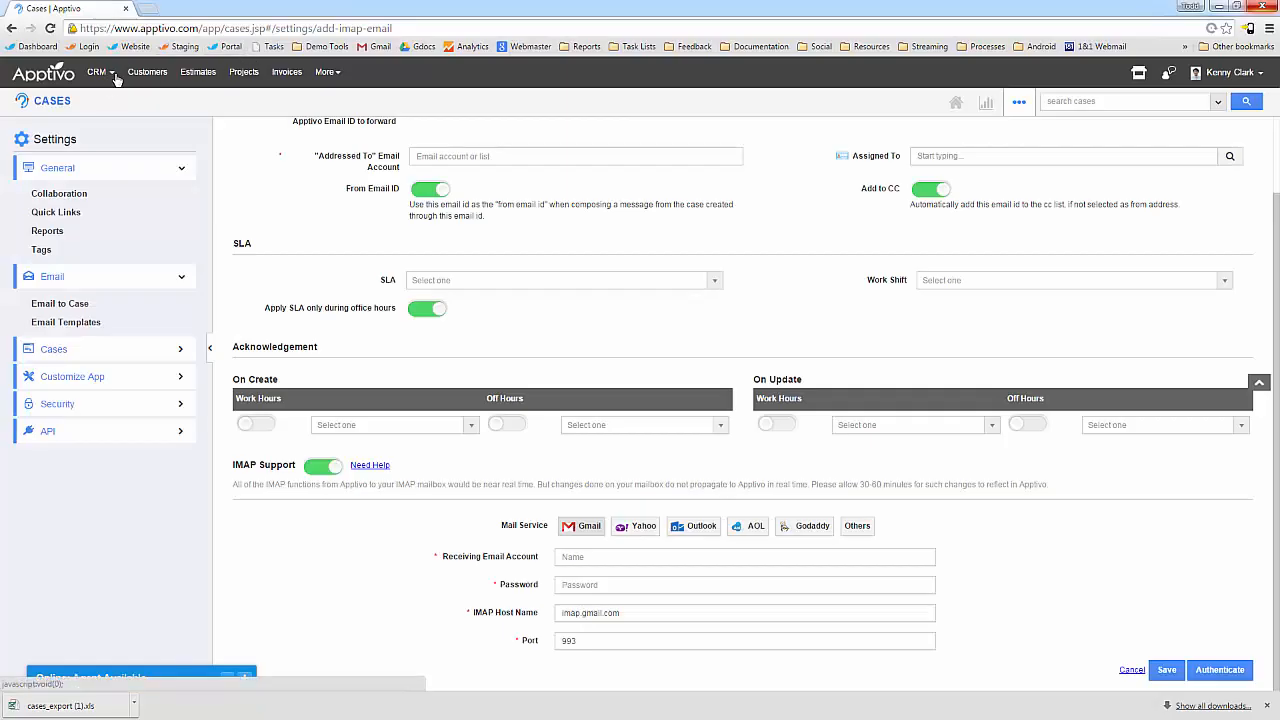
left_click(116, 79)
left_click(137, 192)
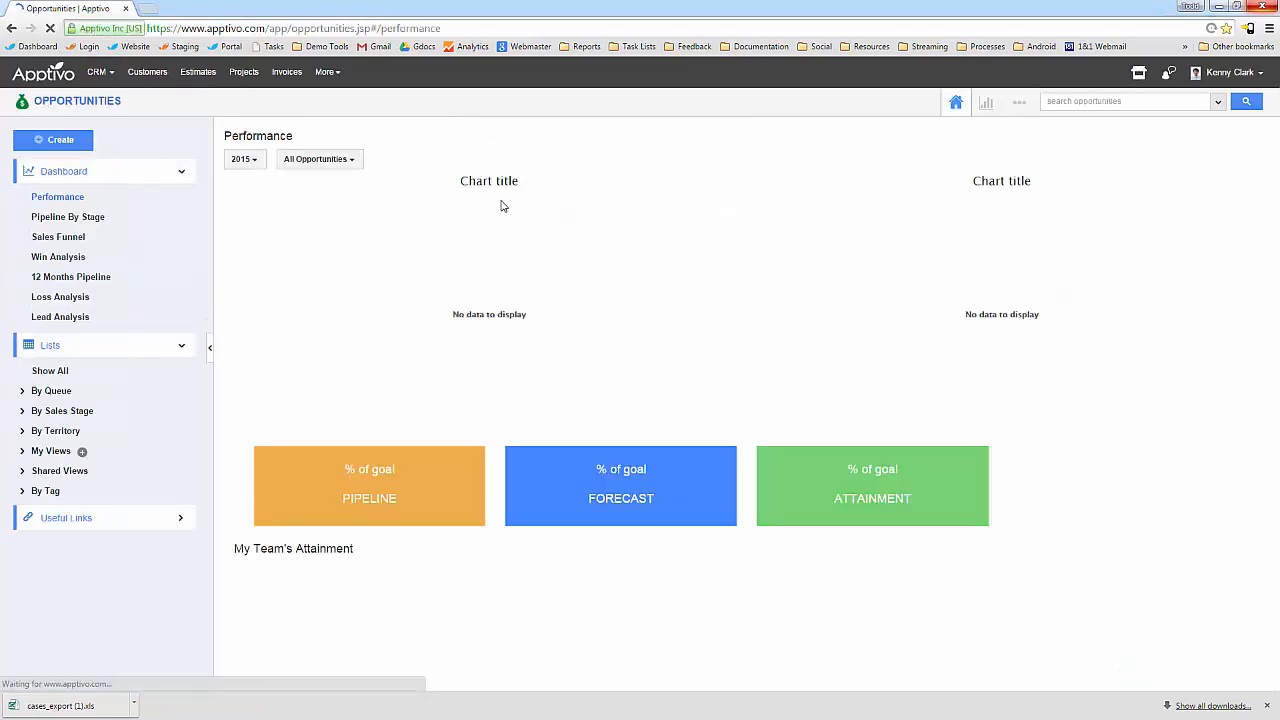
Start a new opportunity and select Pervo Paint Co as its customer.
left_click(37, 142)
scroll(443, 491, "down", 5)
left_click(426, 631)
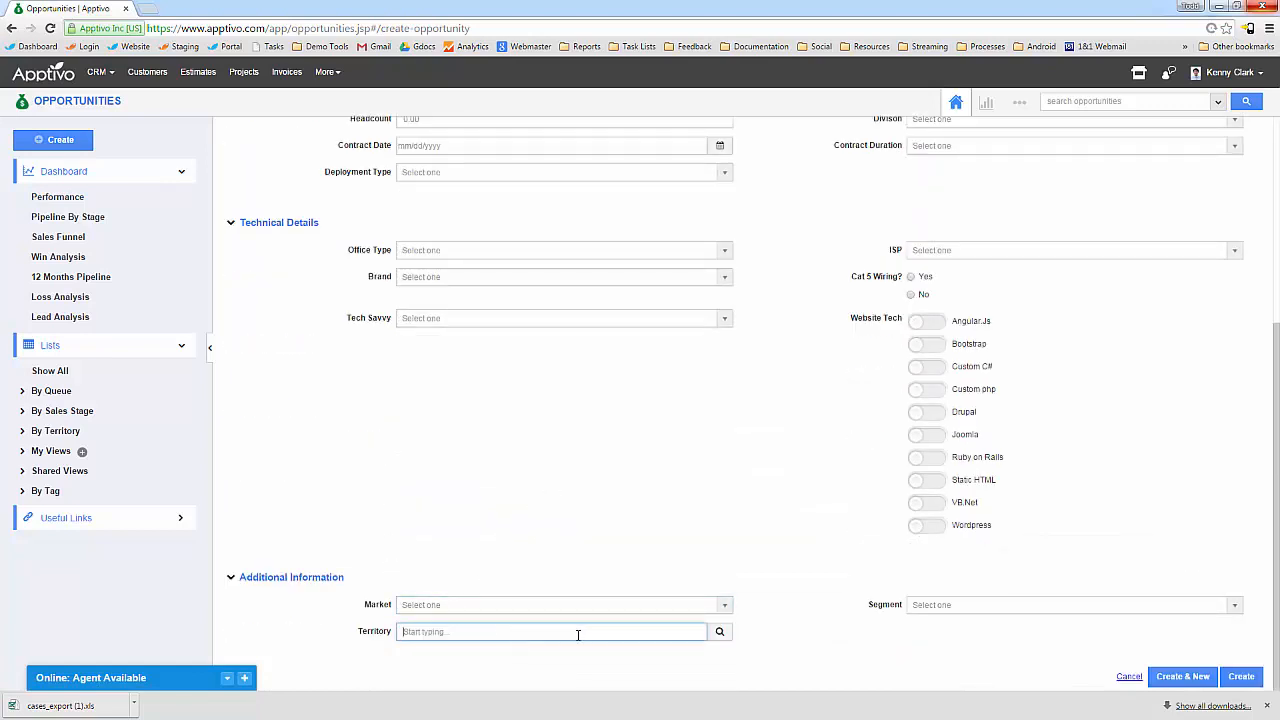
scroll(722, 631, "up", 4)
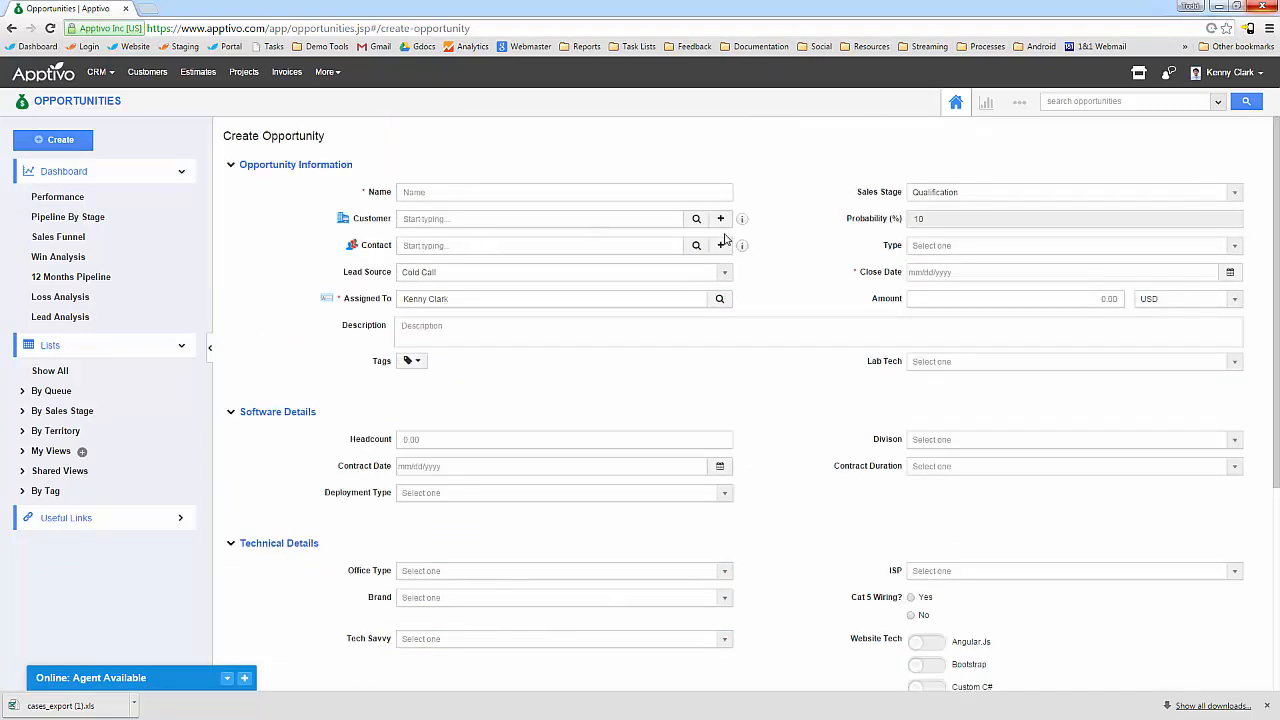
left_click(696, 218)
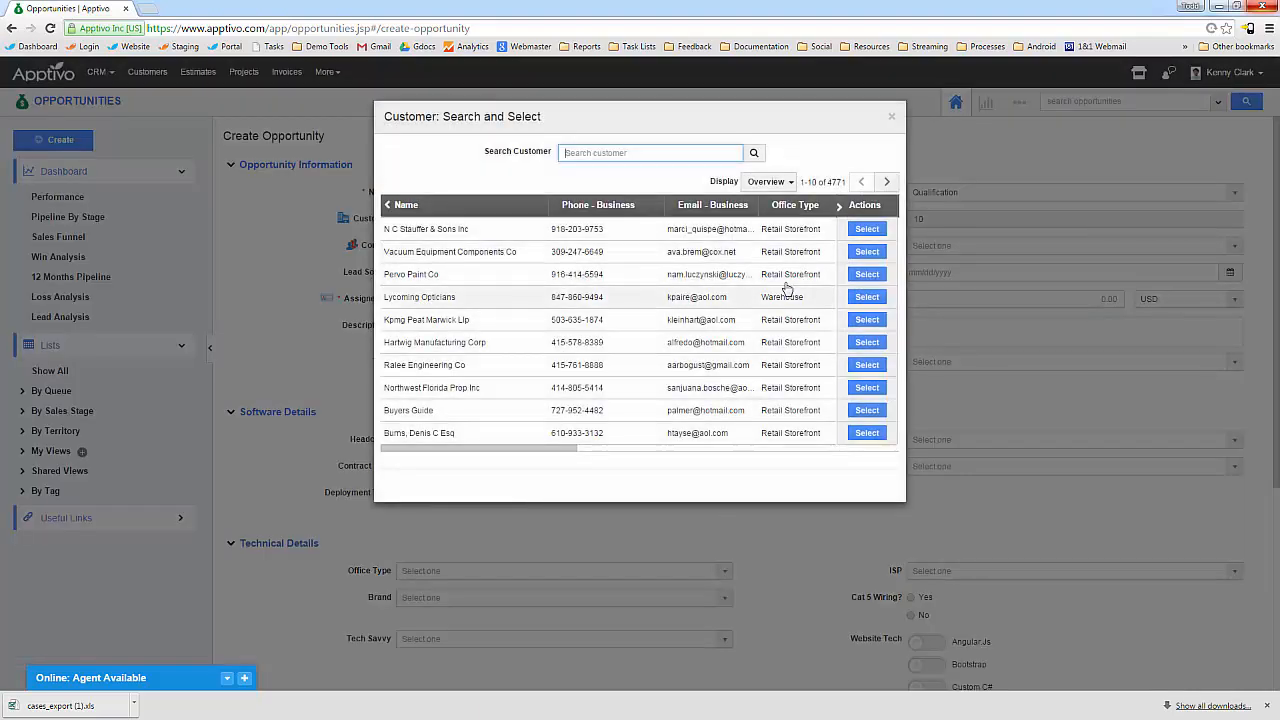
left_click(867, 274)
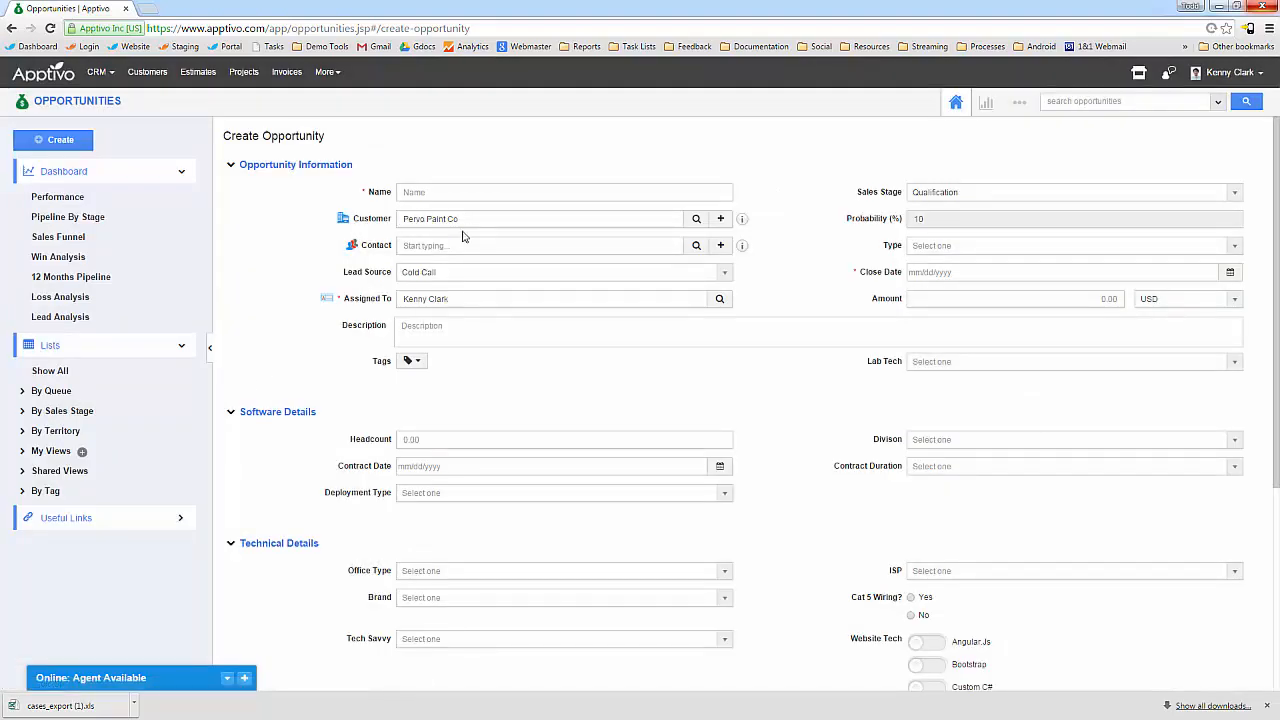
scroll(459, 481, "down", 4)
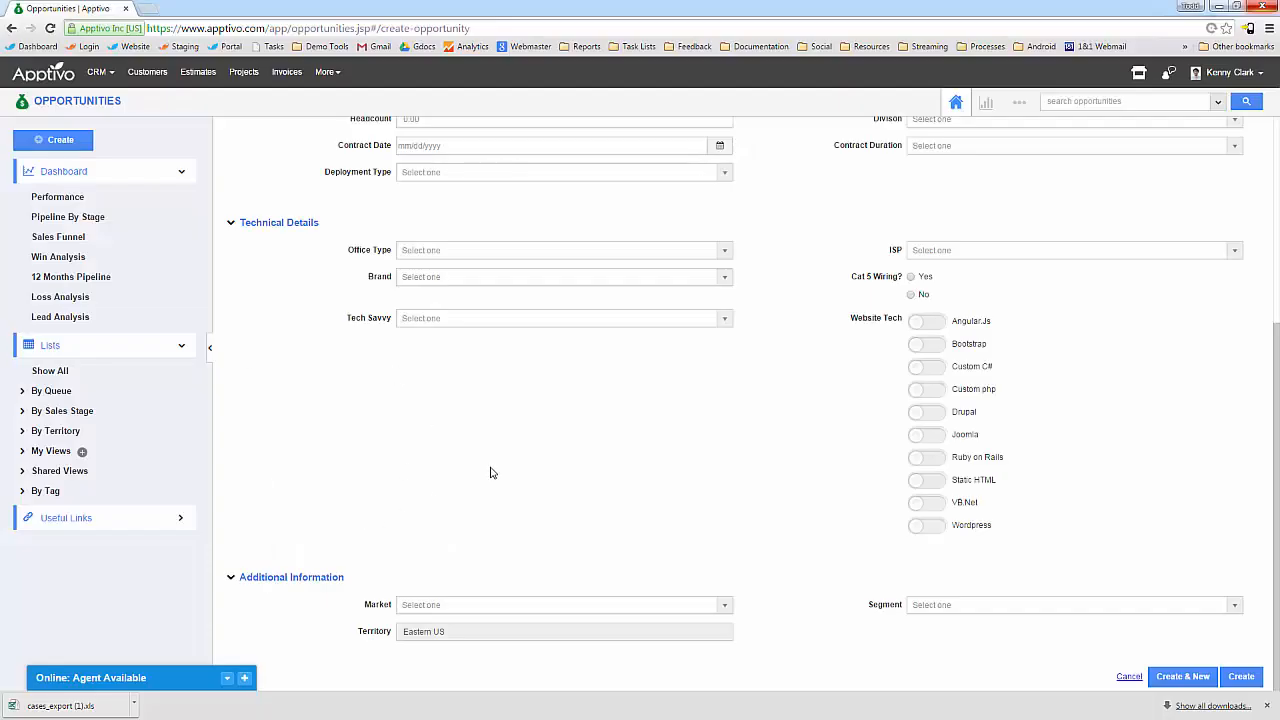
scroll(489, 471, "up", 5)
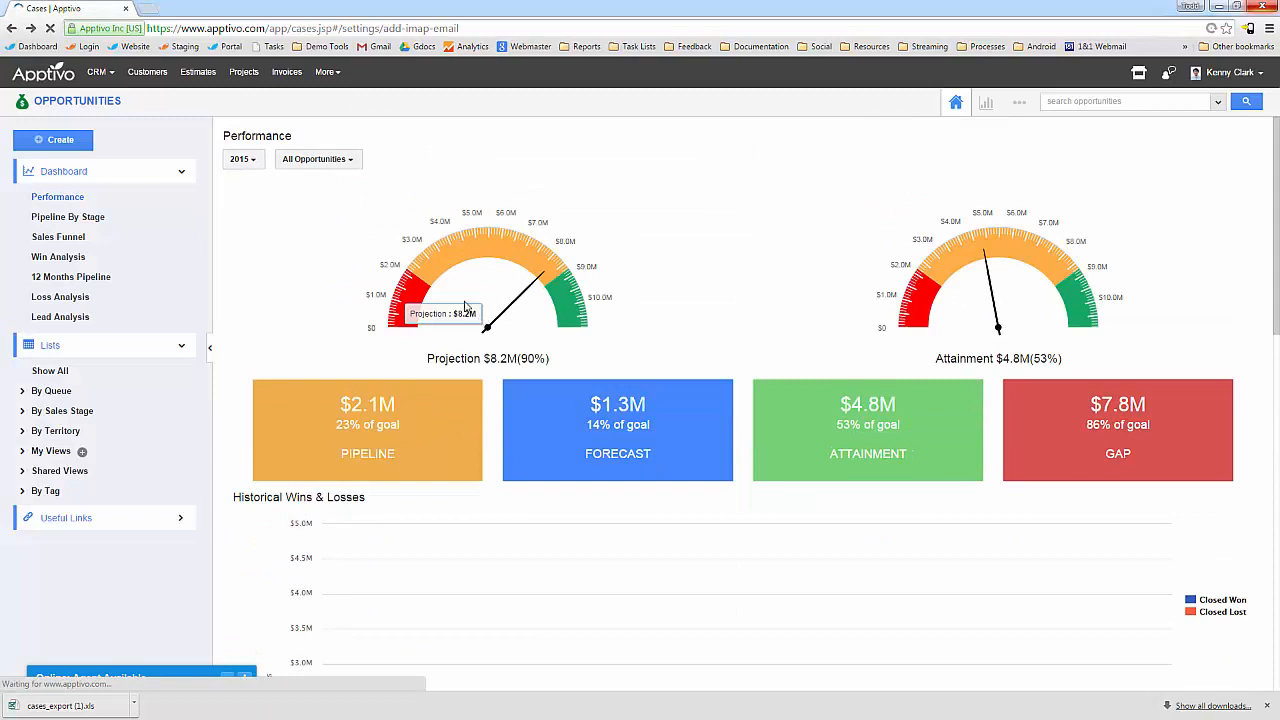
Go back through previous pages to the List Layouts settings.
left_click(12, 28)
left_click(12, 28)
left_click(12, 28)
left_click(12, 28)
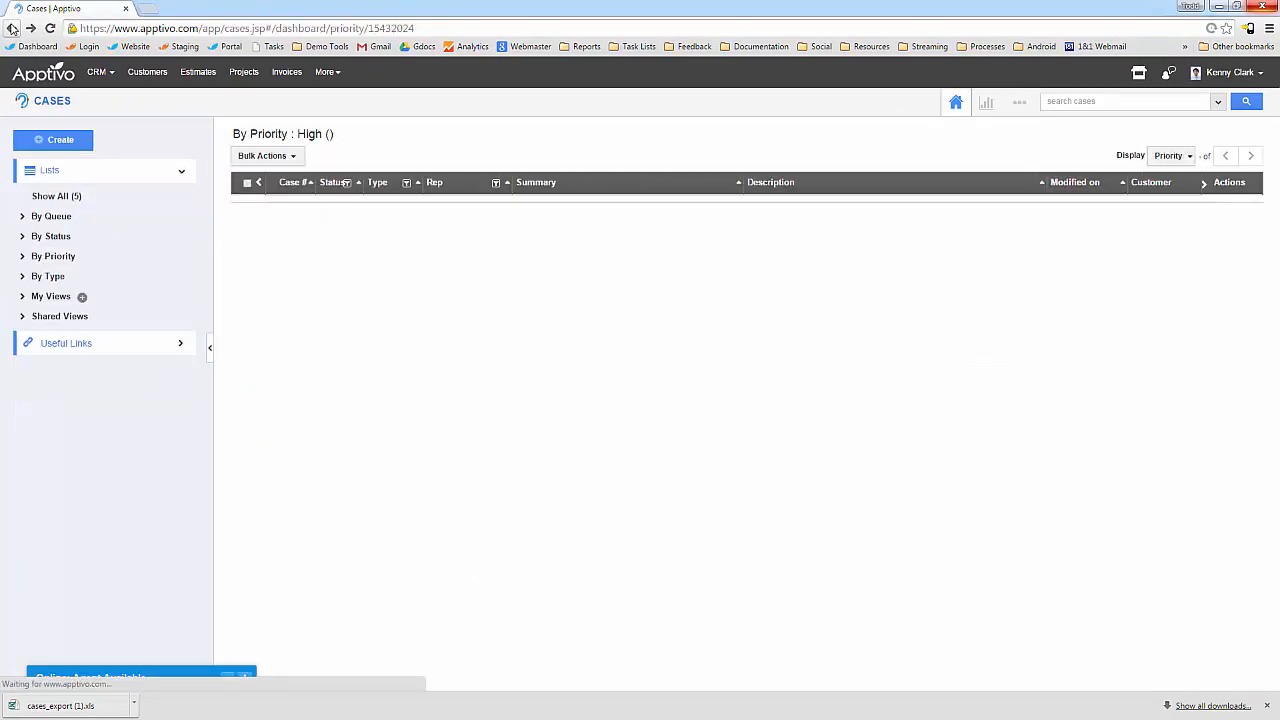
left_click(12, 28)
left_click(12, 28)
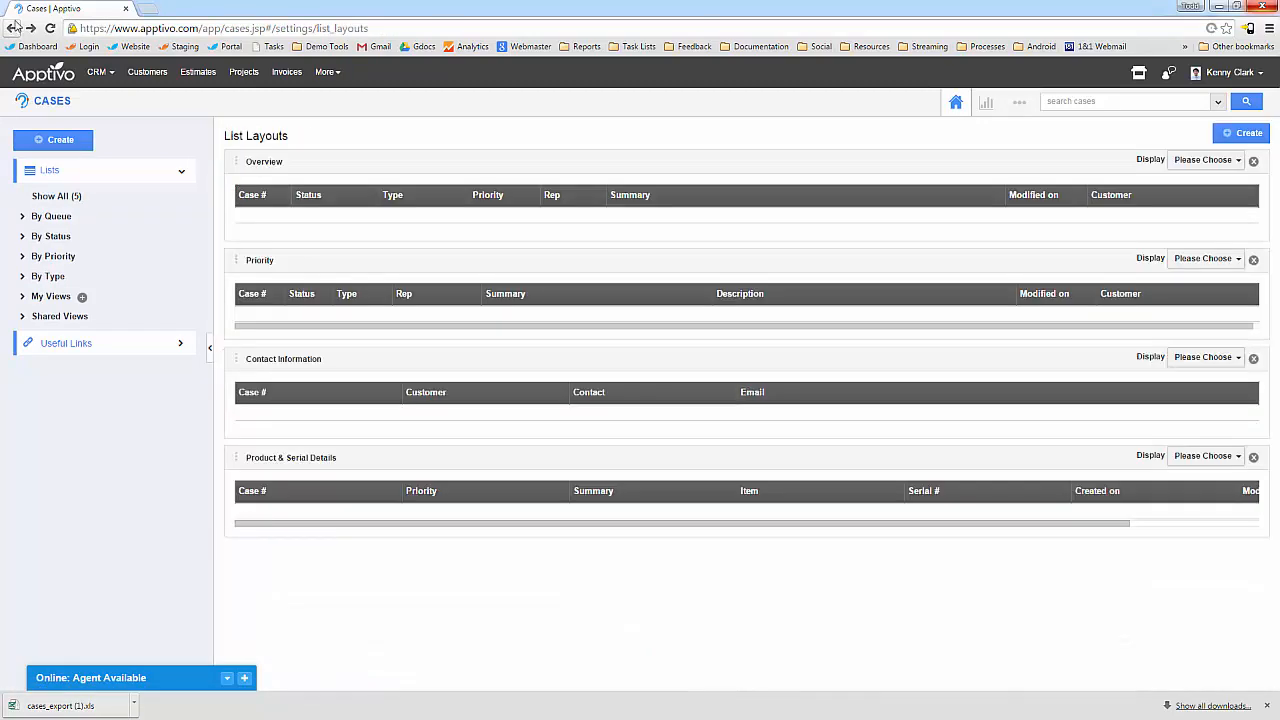
Open the Inflow Trend of Cases report from the Reports bookmarks.
left_click(322, 46)
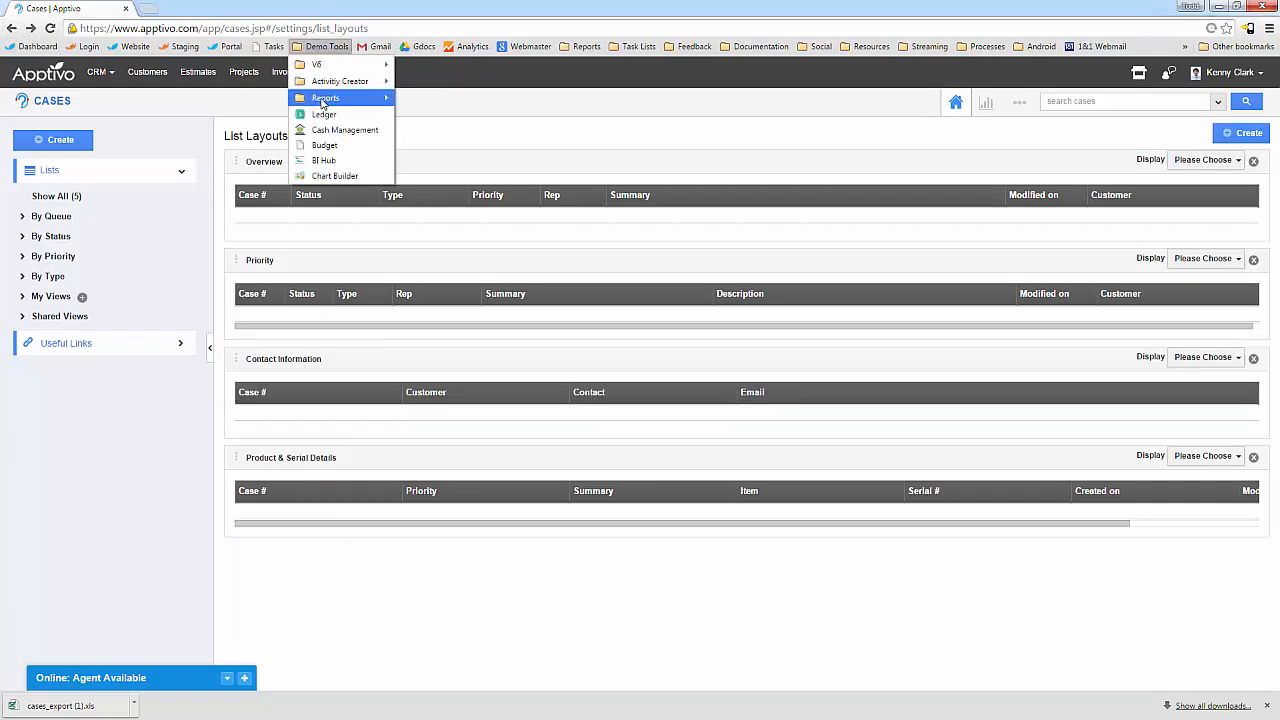
mouse_move(322, 103)
left_click(452, 99)
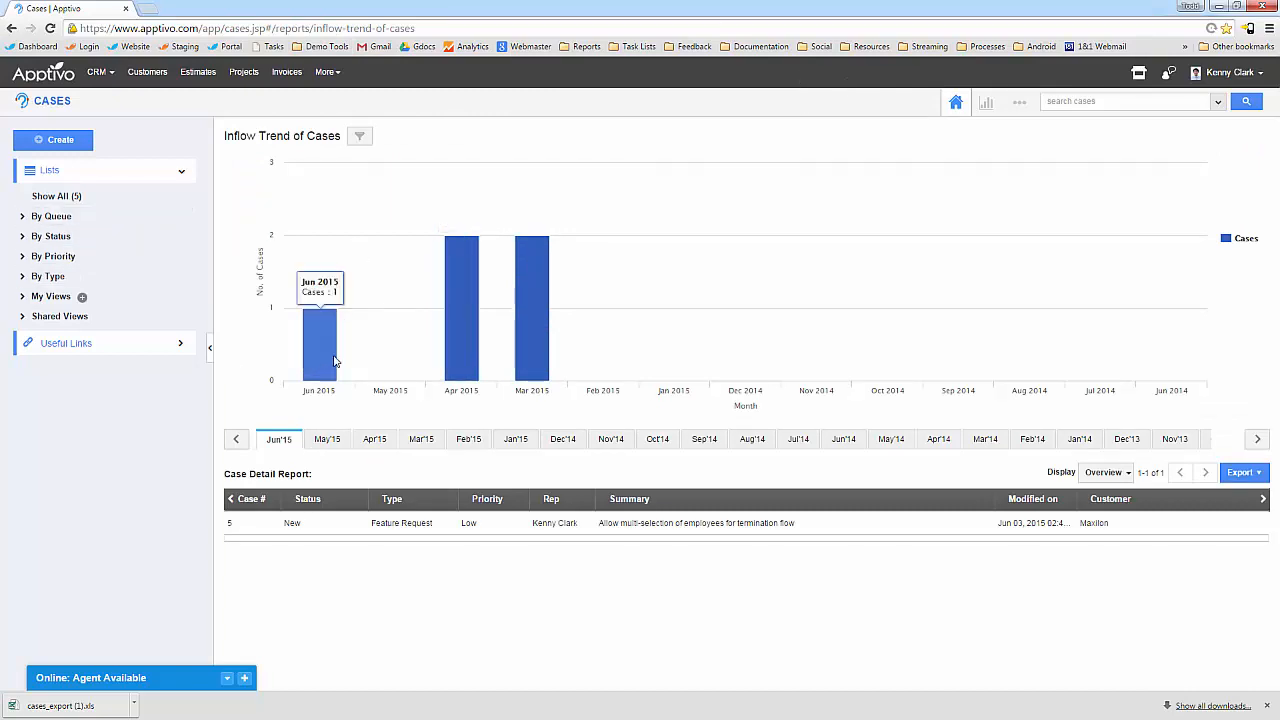
Open and reload the Opportunities by Lead Source report, then return to Opportunities.
left_click(322, 46)
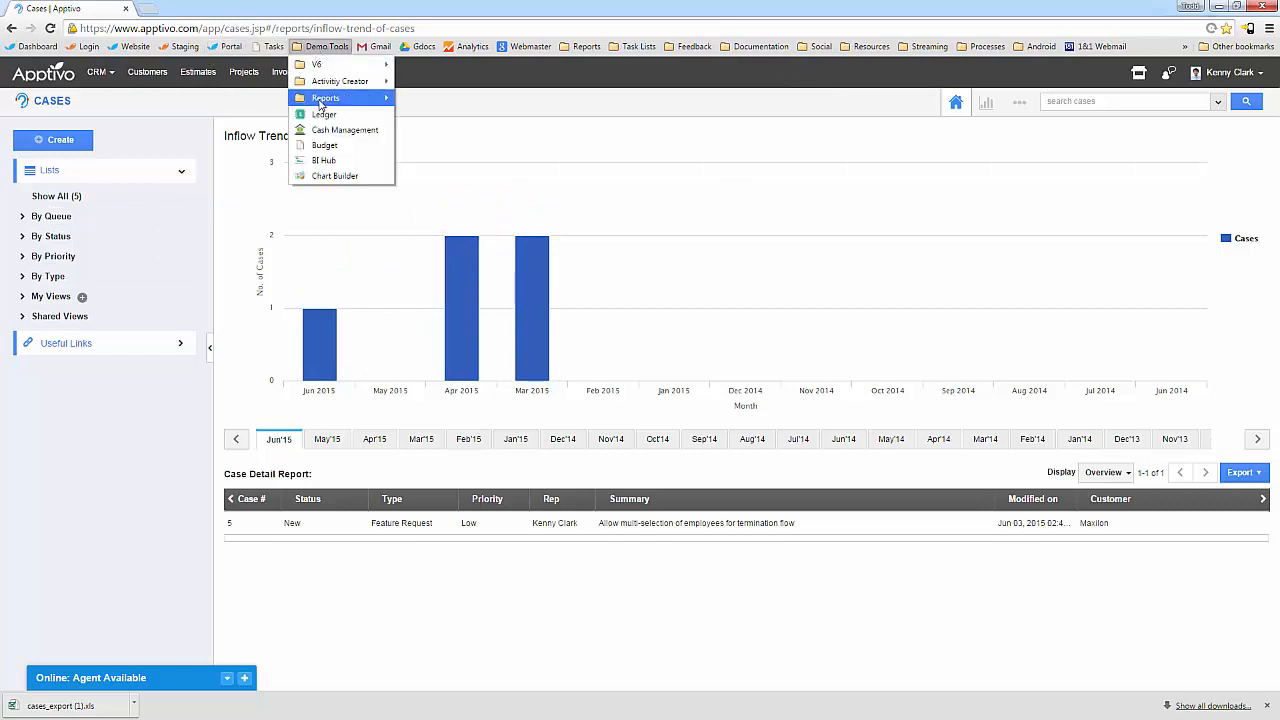
mouse_move(324, 98)
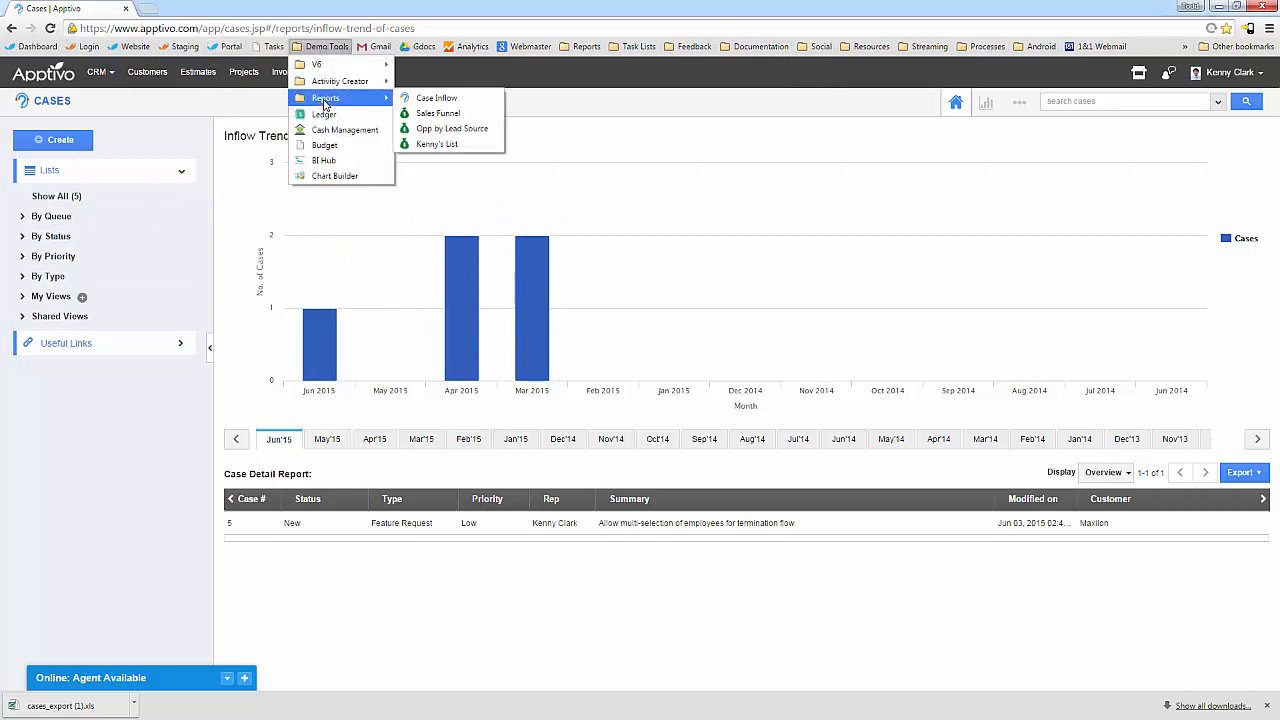
left_click(458, 130)
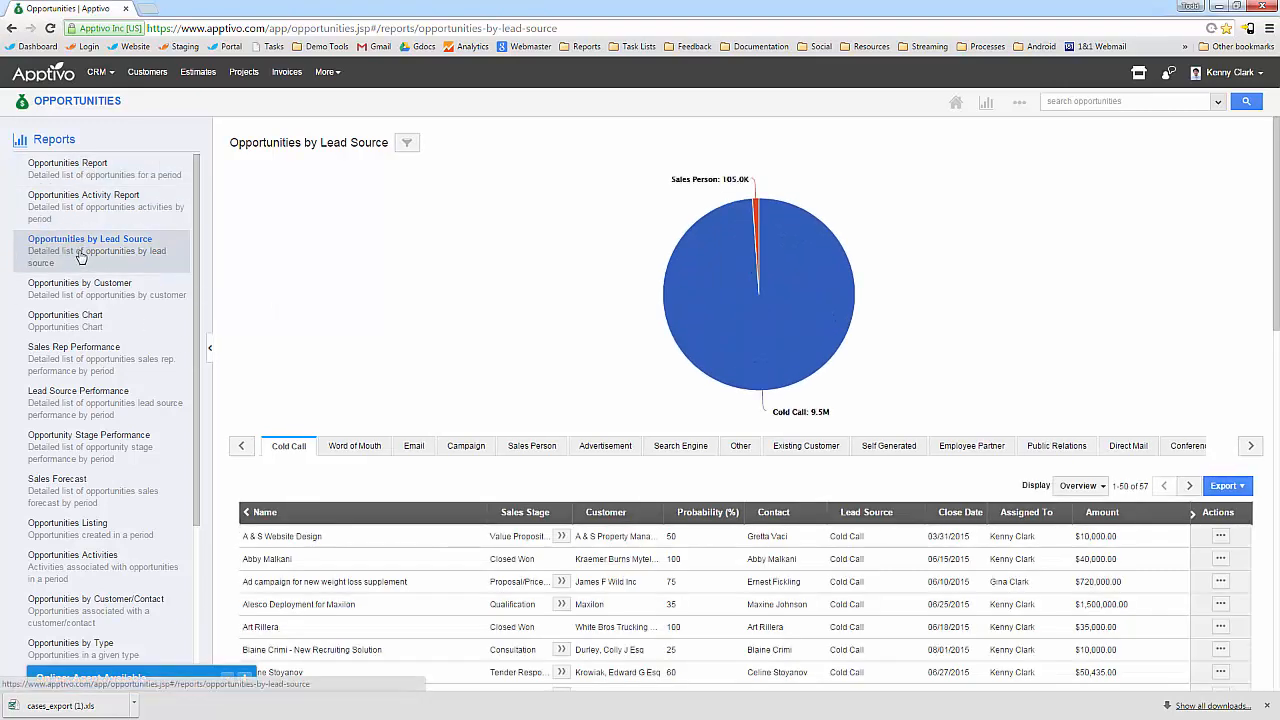
left_click(87, 248)
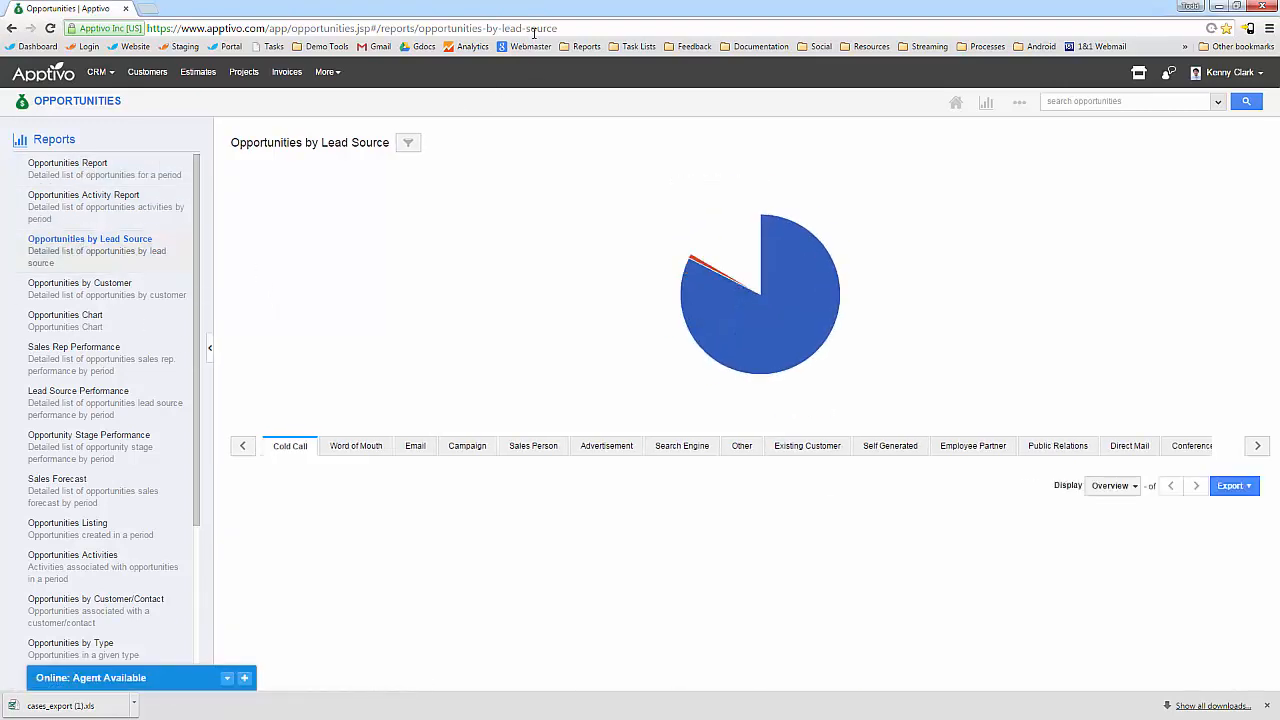
left_click(640, 29)
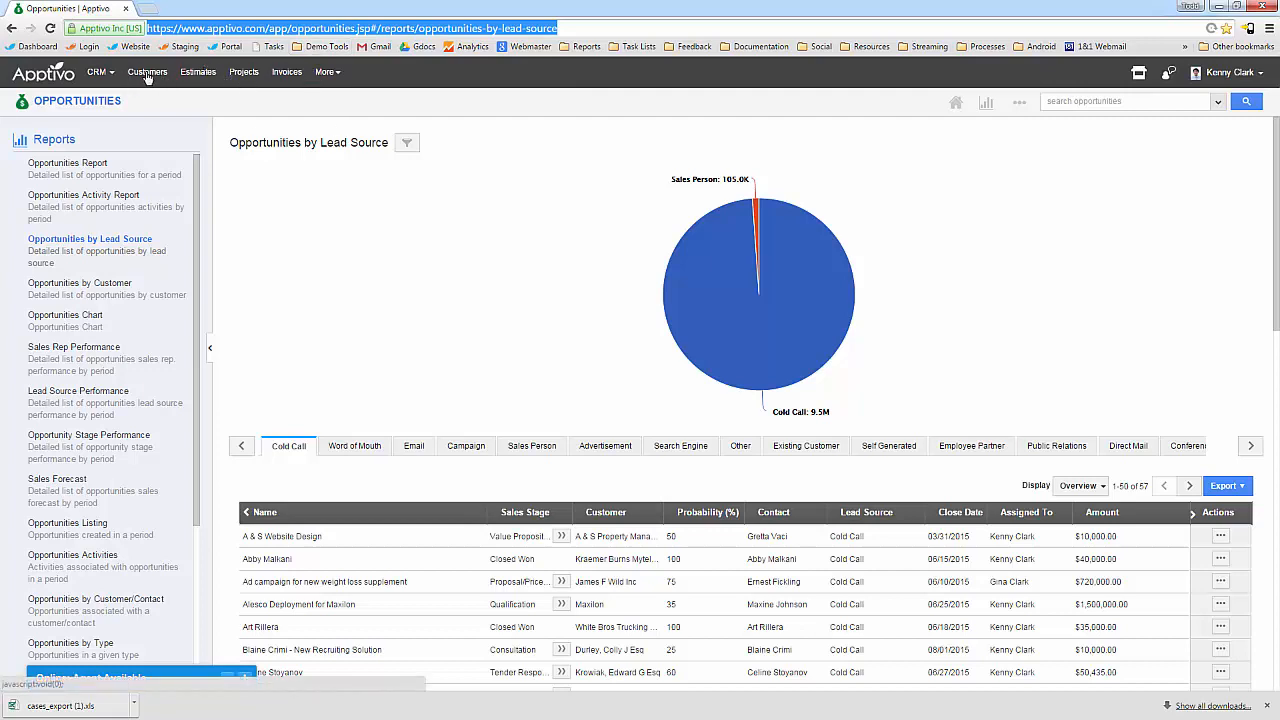
left_click(100, 79)
left_click(130, 195)
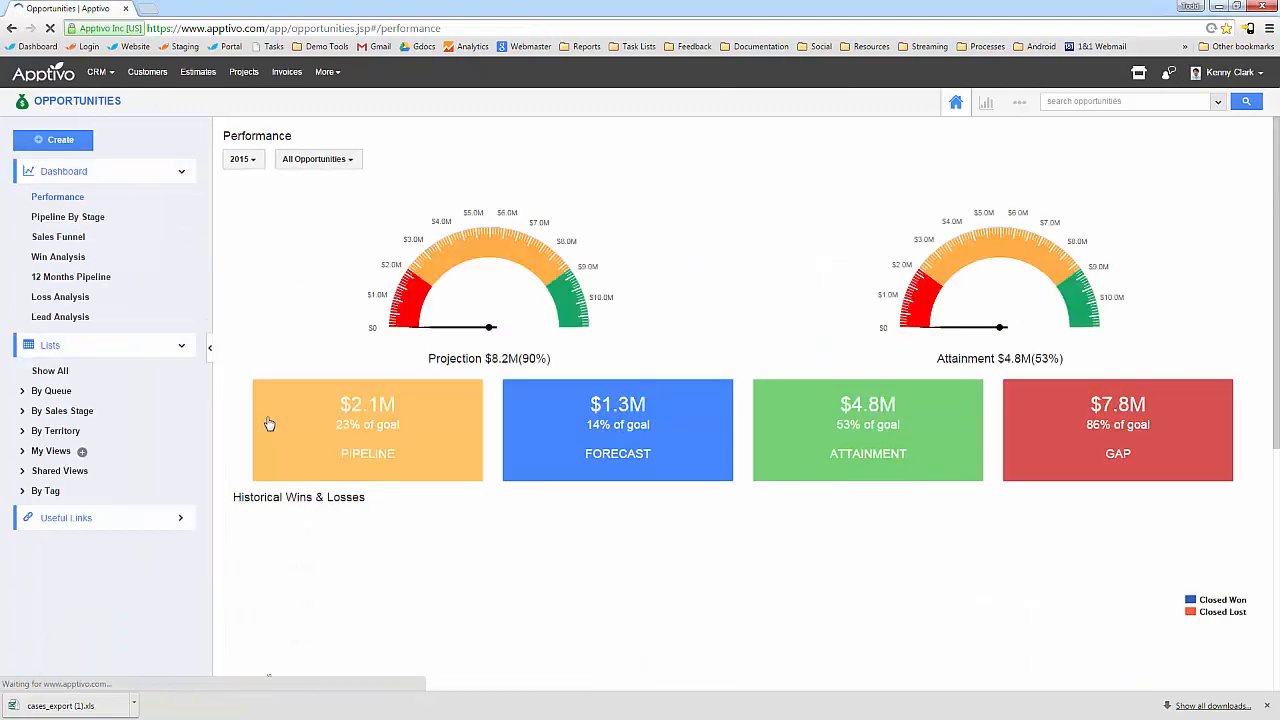
Open the A & S Website Design opportunity from Show All and copy its URL.
scroll(304, 442, "down", 10)
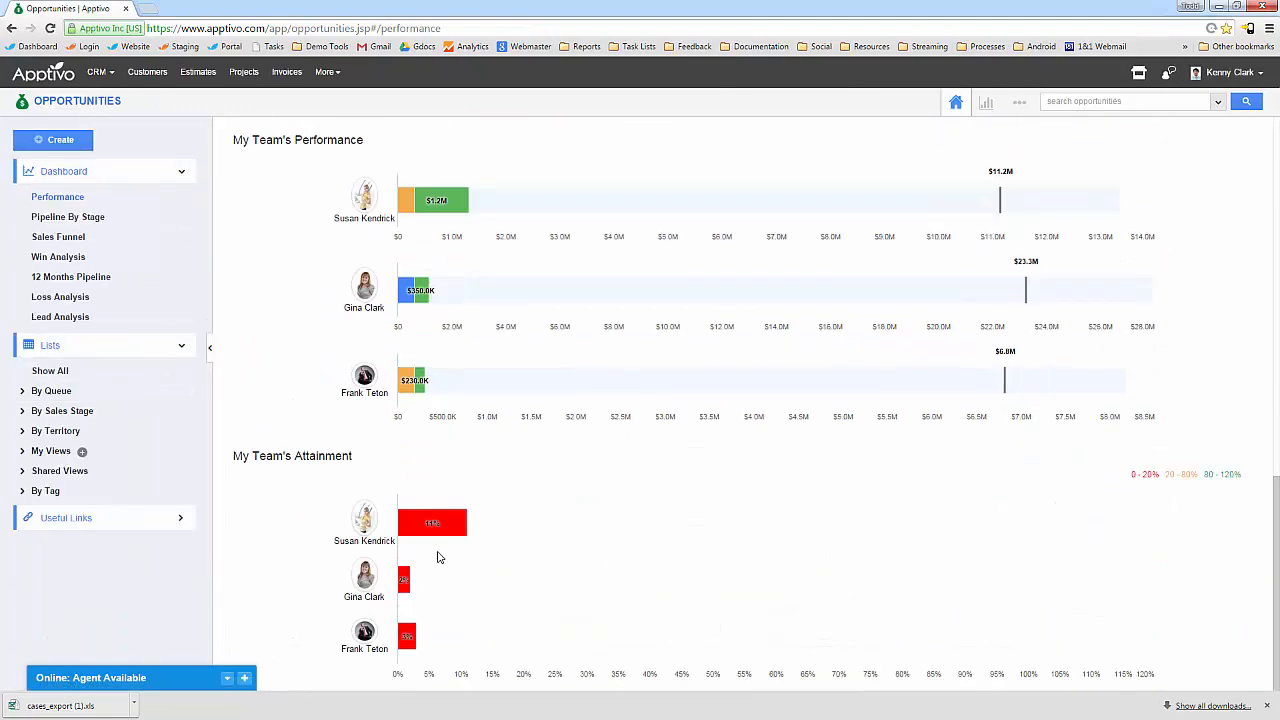
scroll(431, 563, "up", 4)
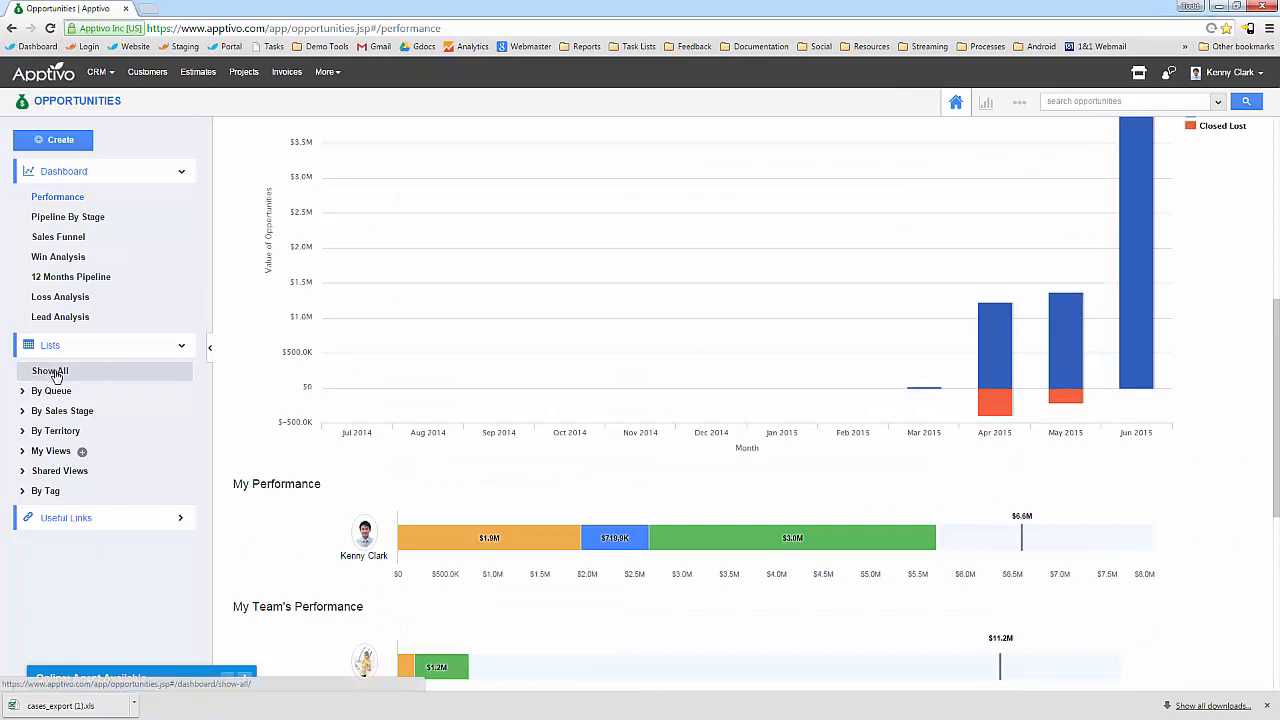
left_click(50, 370)
left_click(1233, 213)
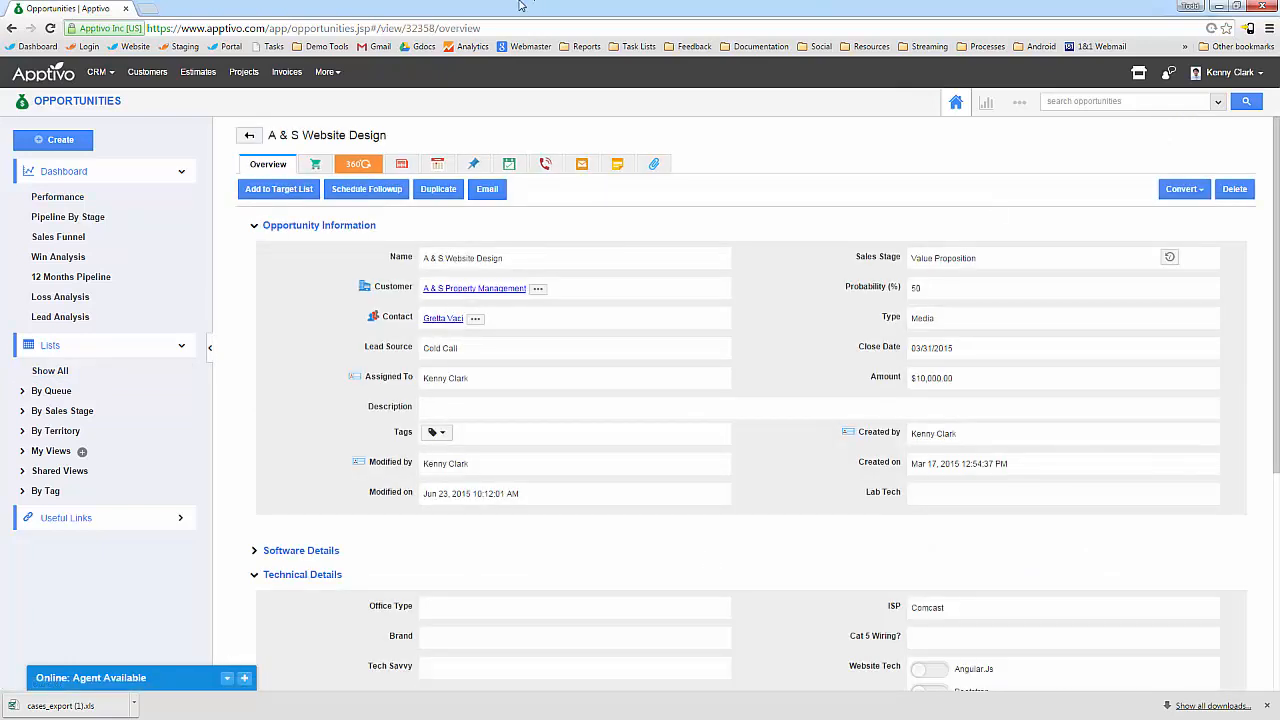
left_click(493, 28)
key("ctrl+c")
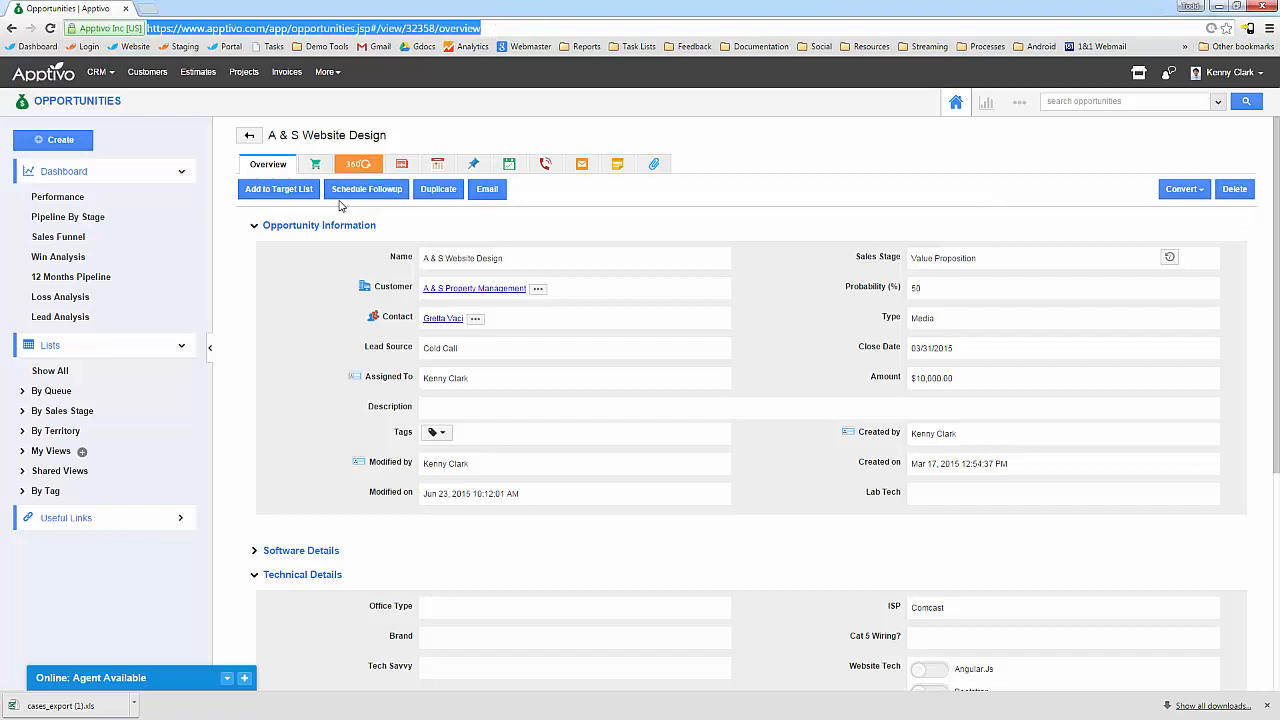
Paste the opportunity link into a new email message.
left_click(487, 195)
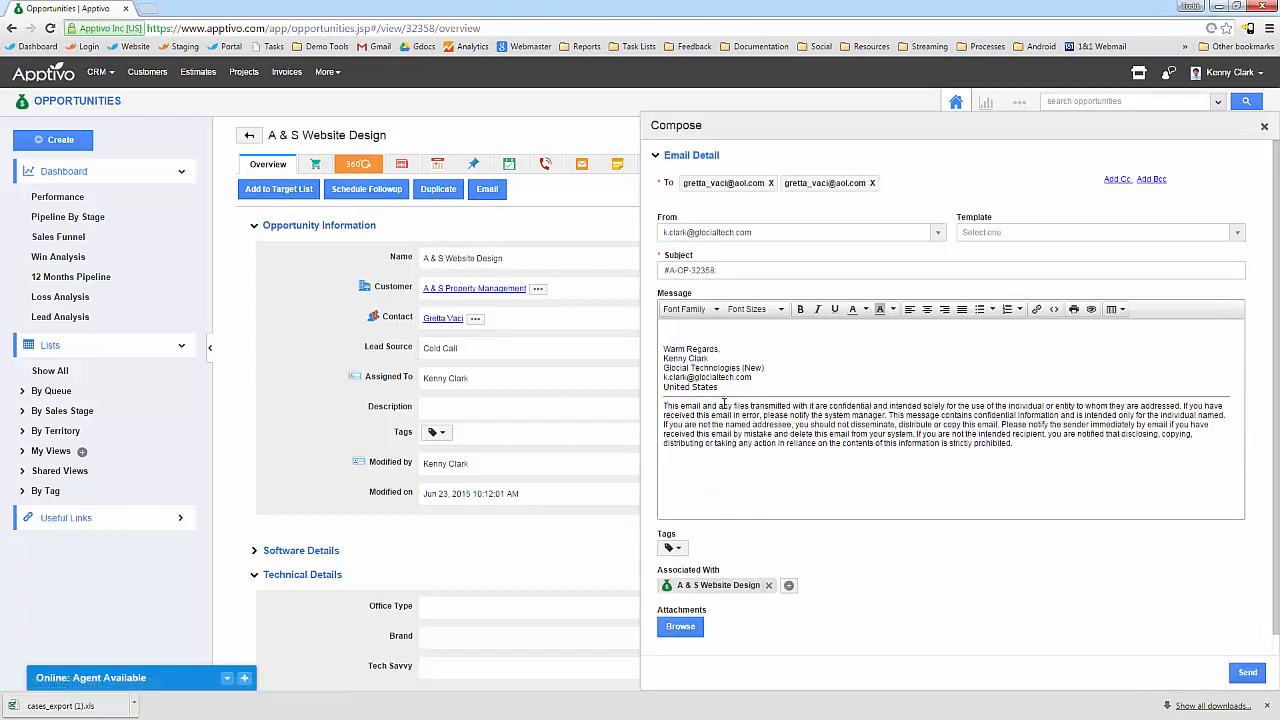
left_click(700, 335)
key("ctrl+v")
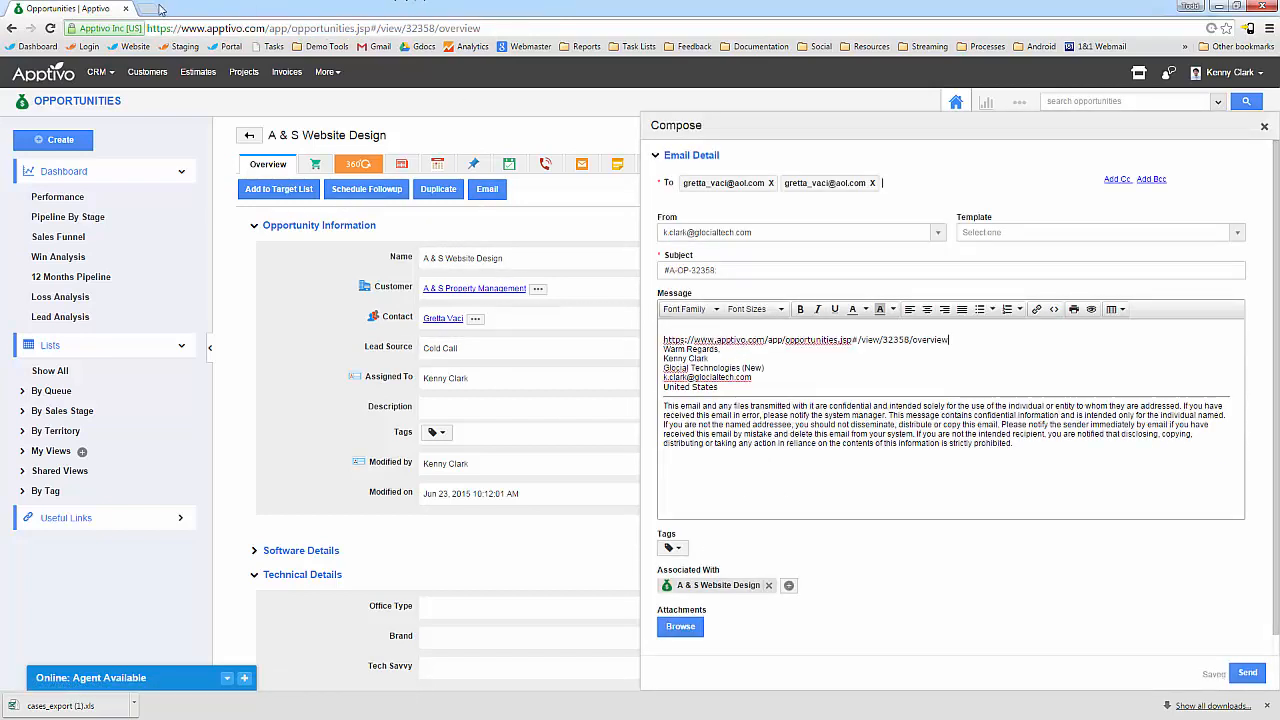
Reopen the opportunity by pasting its link into the address bar, then show the Thank You slide.
left_click(286, 71)
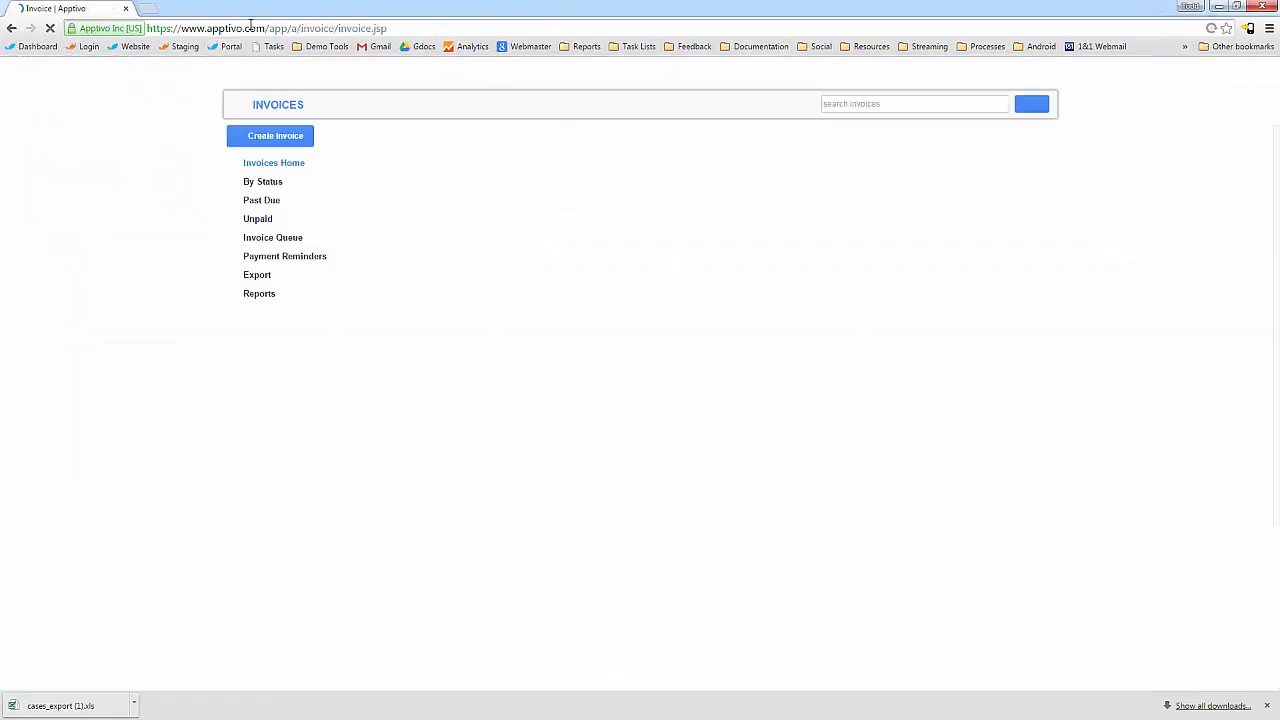
left_click(280, 27)
key("ctrl+v")
key("Return")
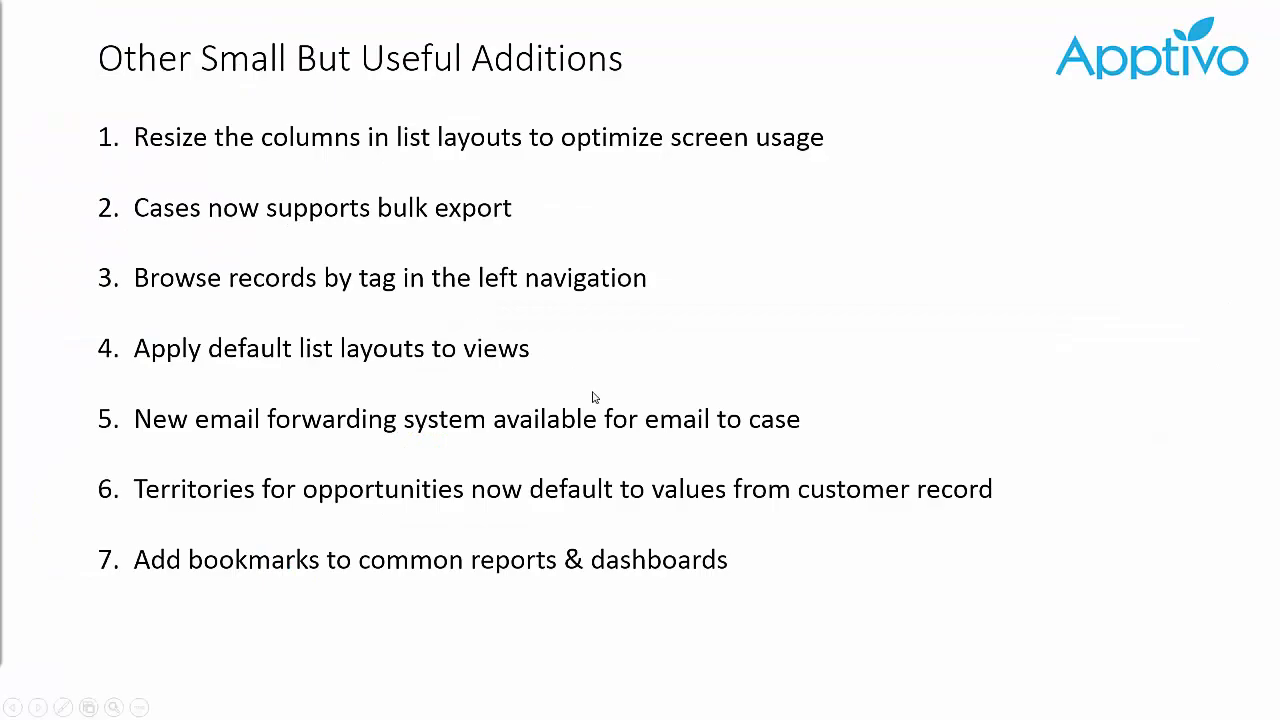
left_click(592, 397)
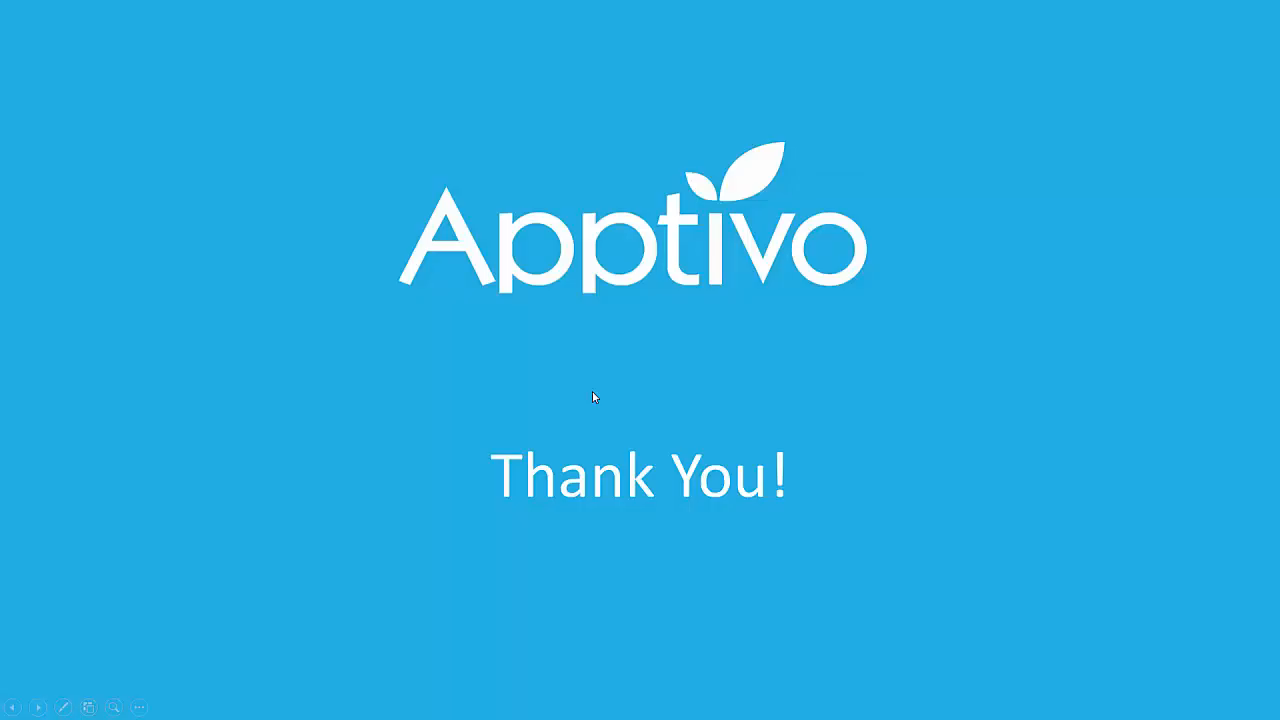